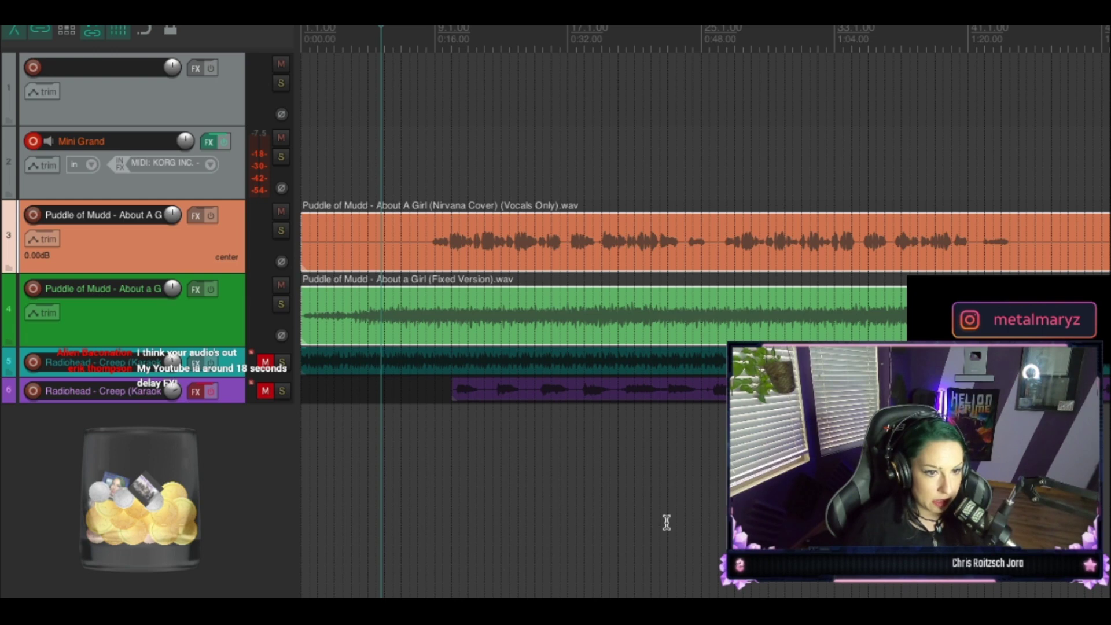
Step: Play back the isolated vocal together with the instrumental track from about 0:09
key(space)
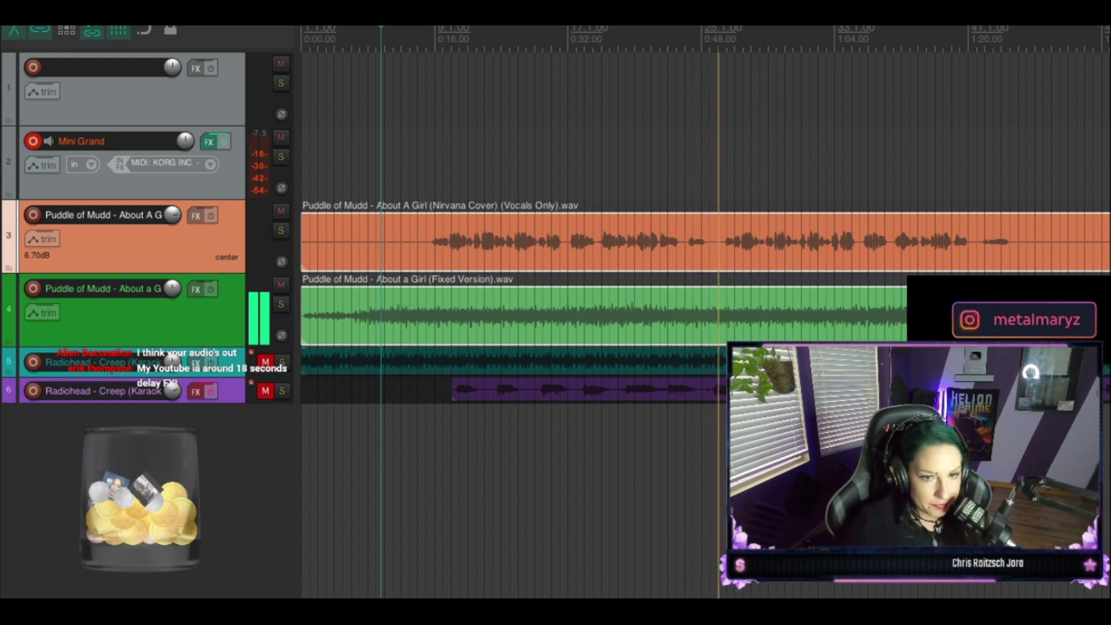
key(space)
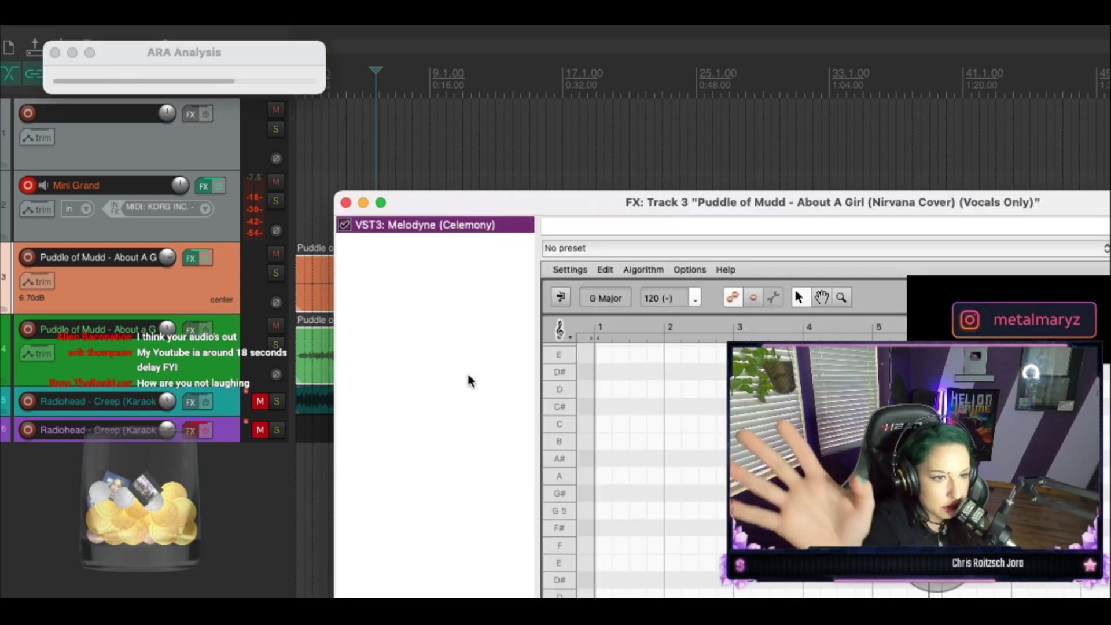
Step: Place the Melodyne window below the vocal track's waveform and audition the vocal from just before bar 9
mouse_move(463, 202)
mouse_down()
mouse_move(514, 521)
mouse_move(454, 215)
mouse_up()
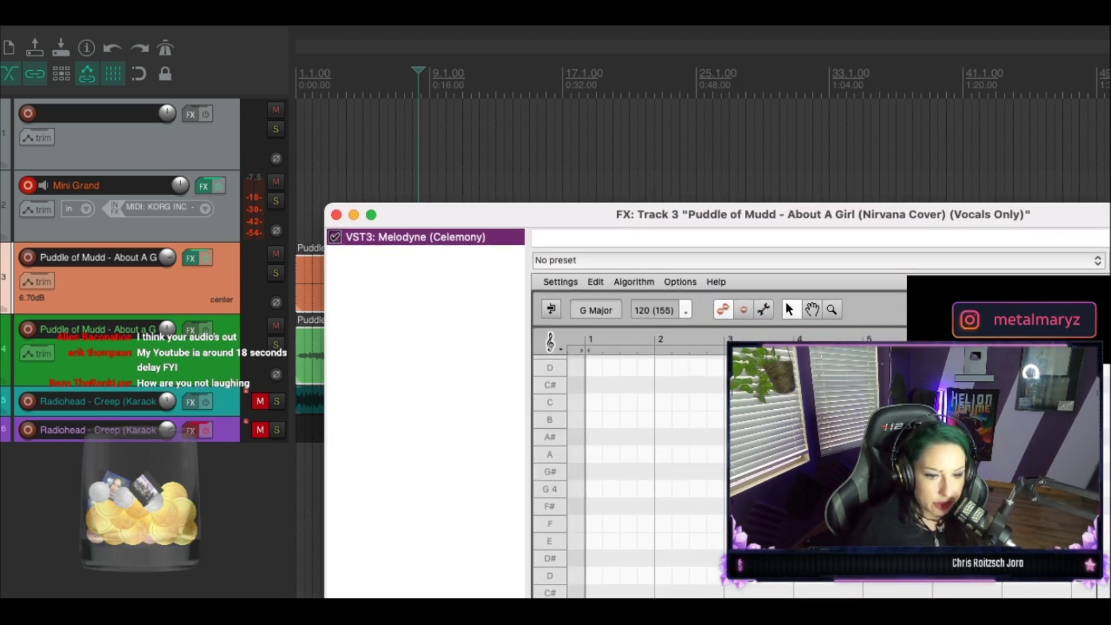
scroll(637, 462, right, 5)
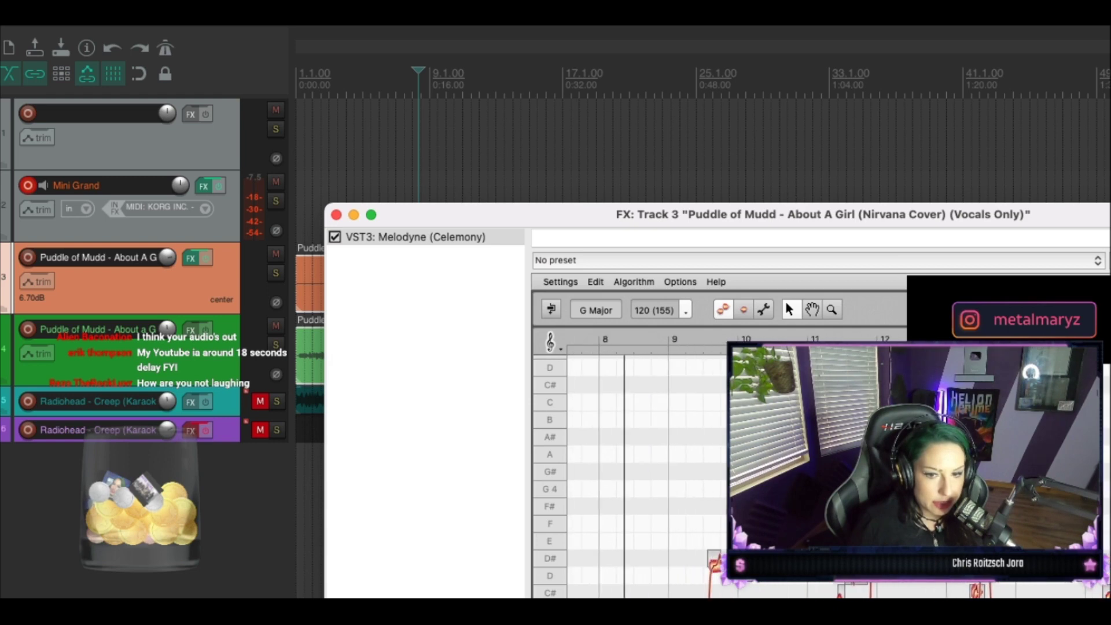
drag(678, 215, 683, 347)
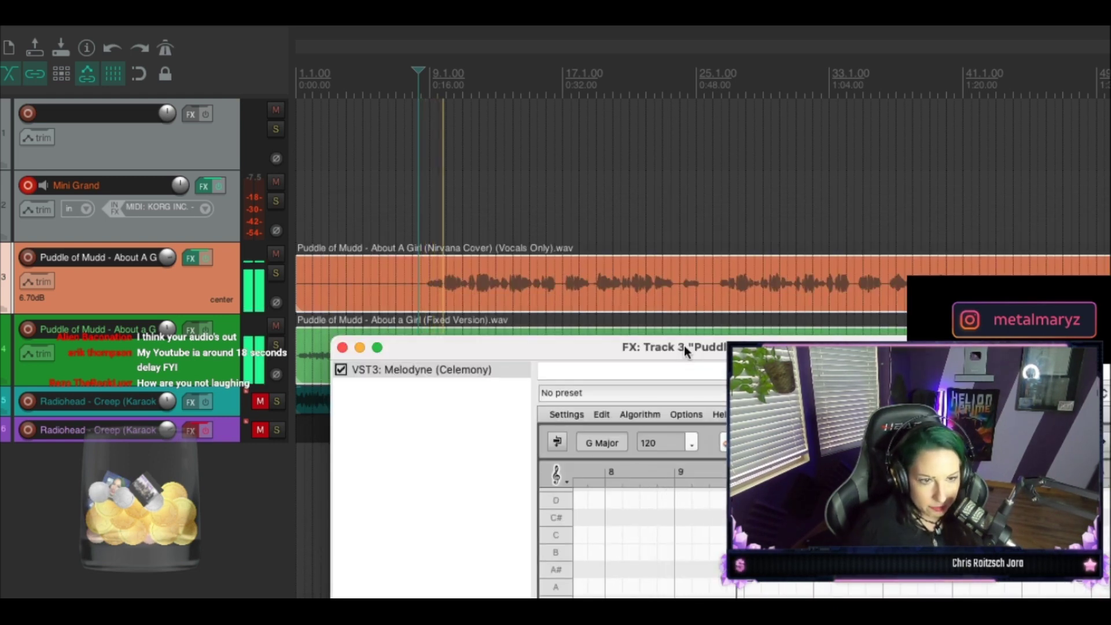
key(space)
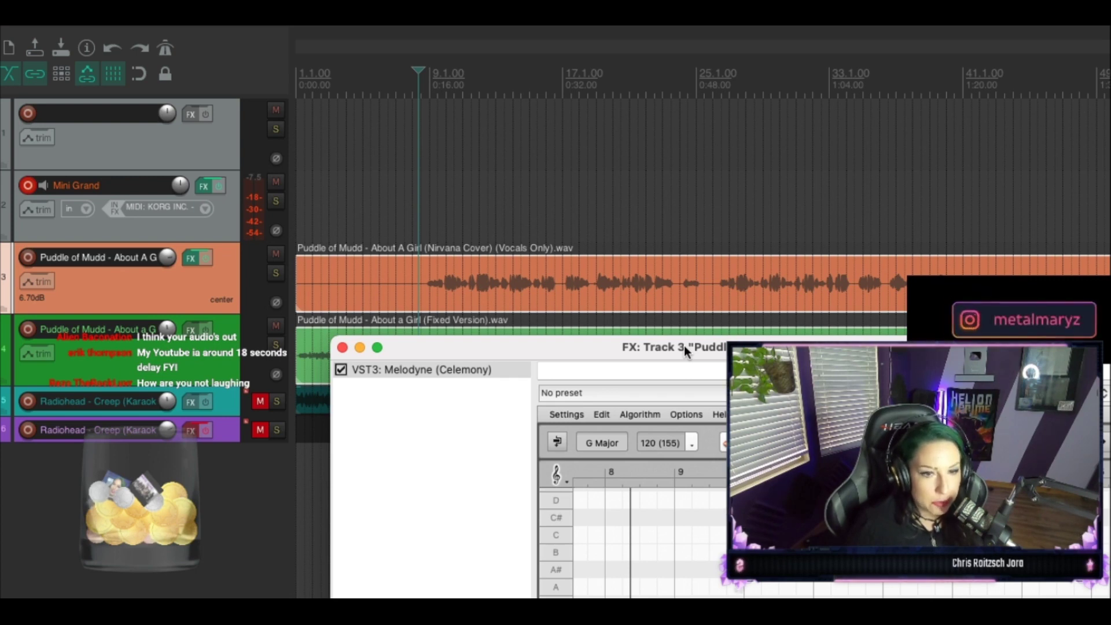
drag(684, 345, 401, 351)
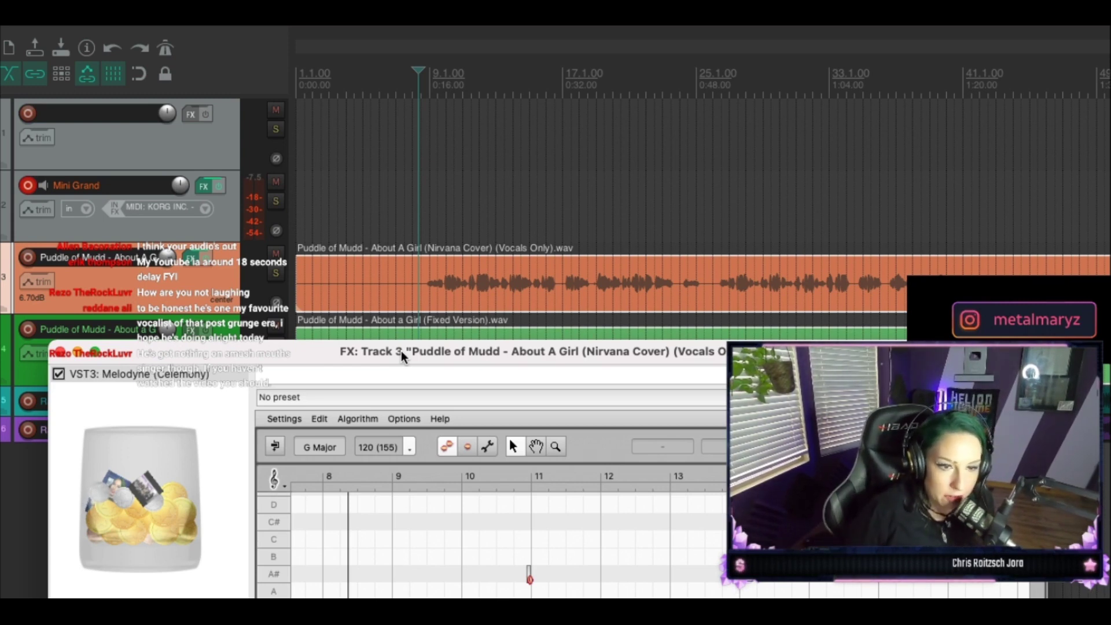
drag(401, 350, 400, 342)
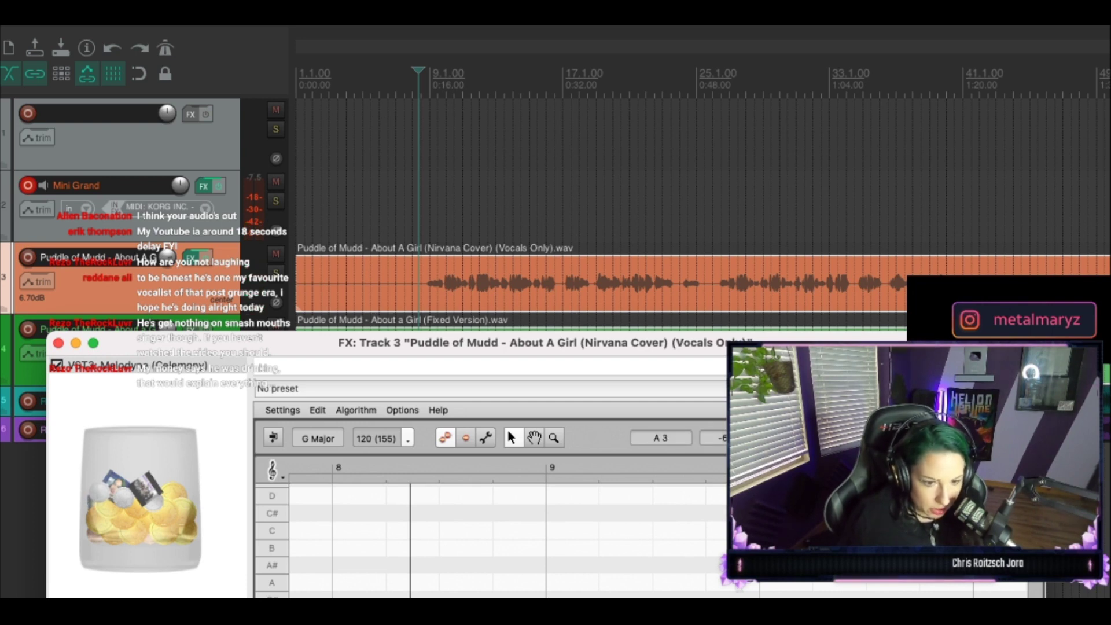
scroll(491, 532, left, 3)
scroll(492, 533, right, 3)
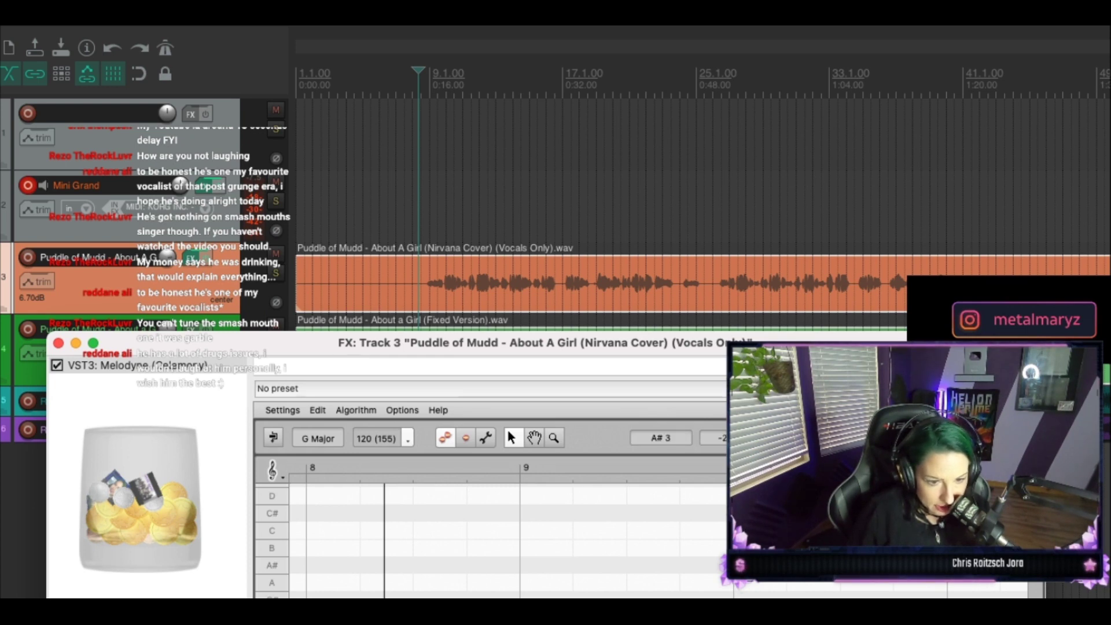
Step: Set the playback start slightly earlier before bar 9 and listen to the opening vocal notes
key(Home)
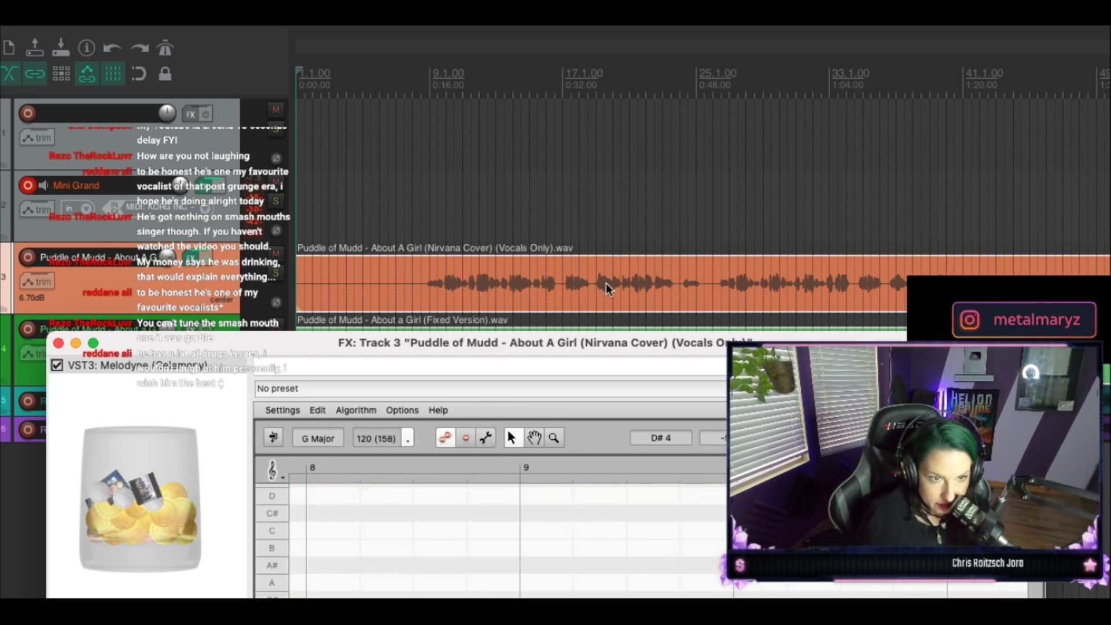
click(413, 92)
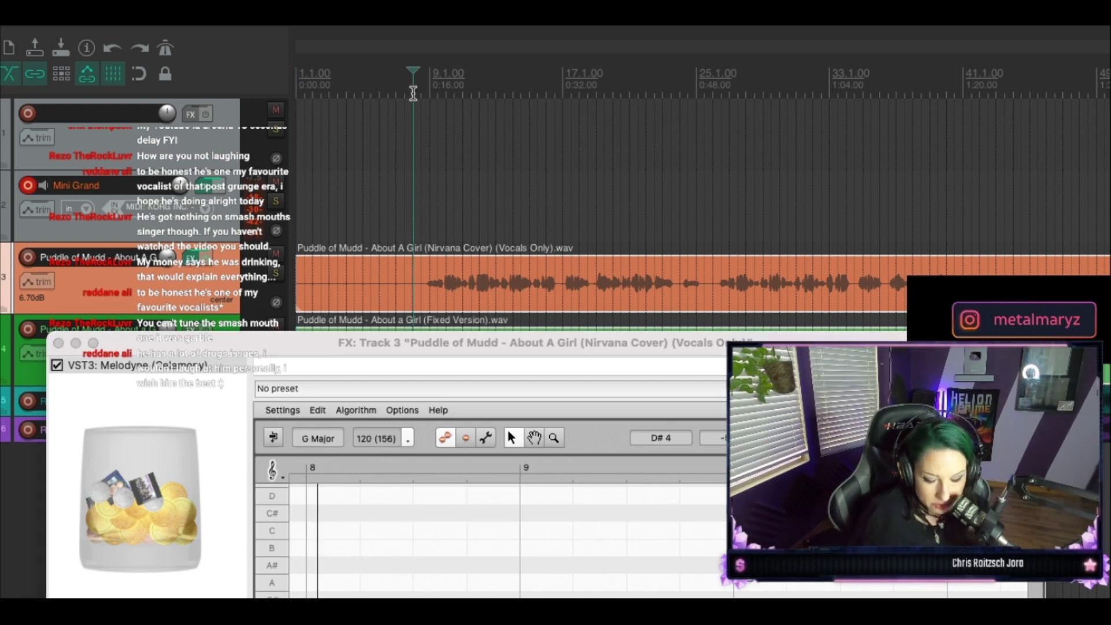
key(space)
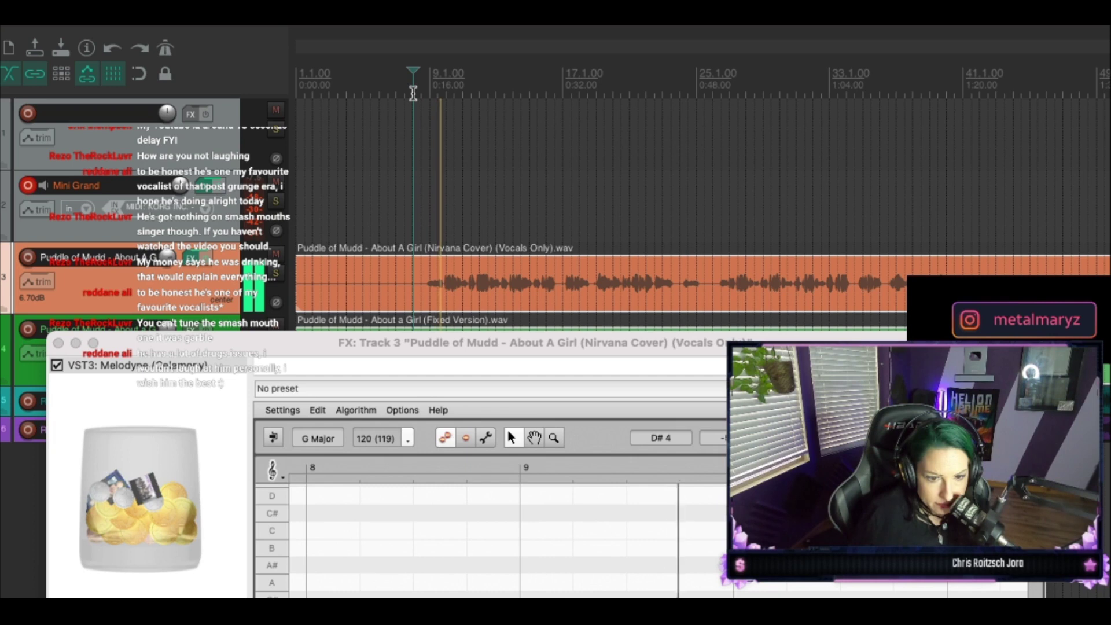
key(space)
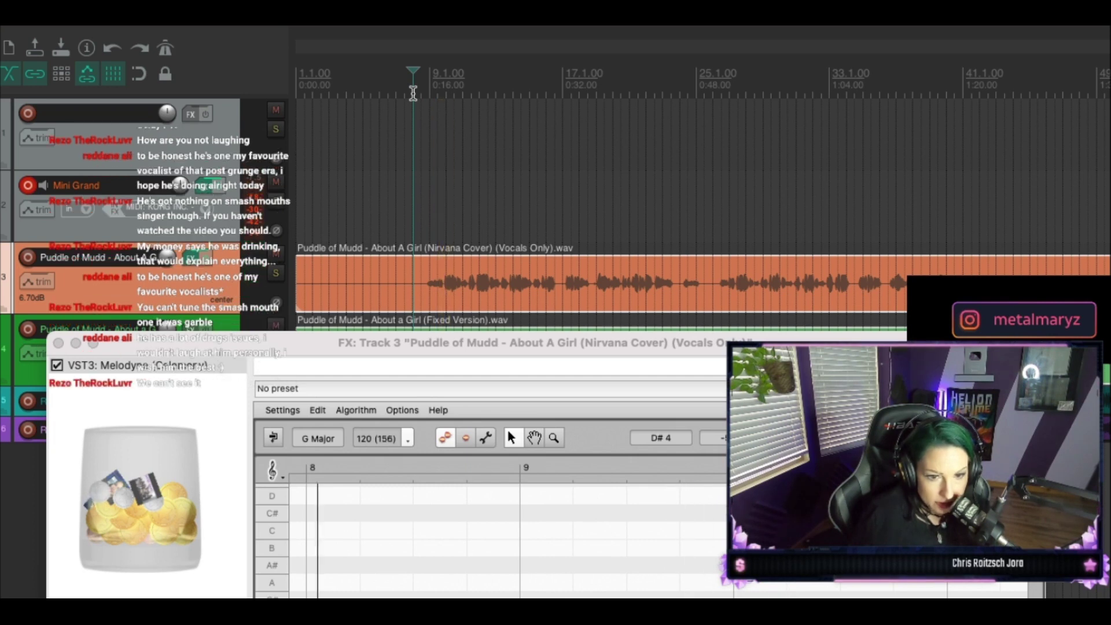
key(space)
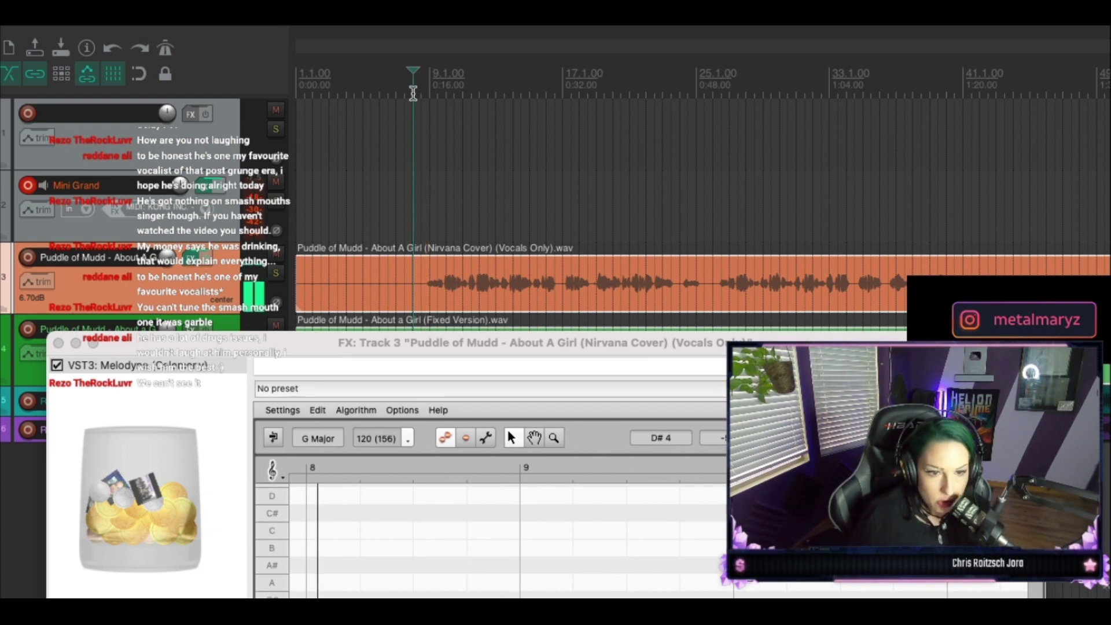
key(space)
Step: Enlarge and reposition the Melodyne window to examine the first vocal phrase's notes around bars 9 to 11
double_click(626, 345)
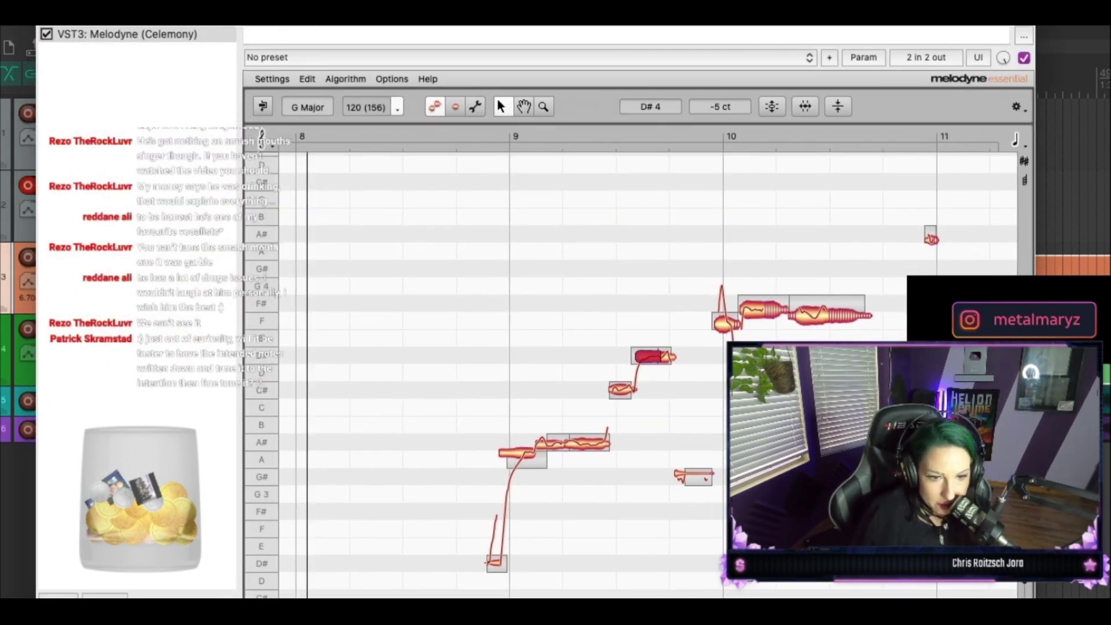
drag(501, 30, 376, 30)
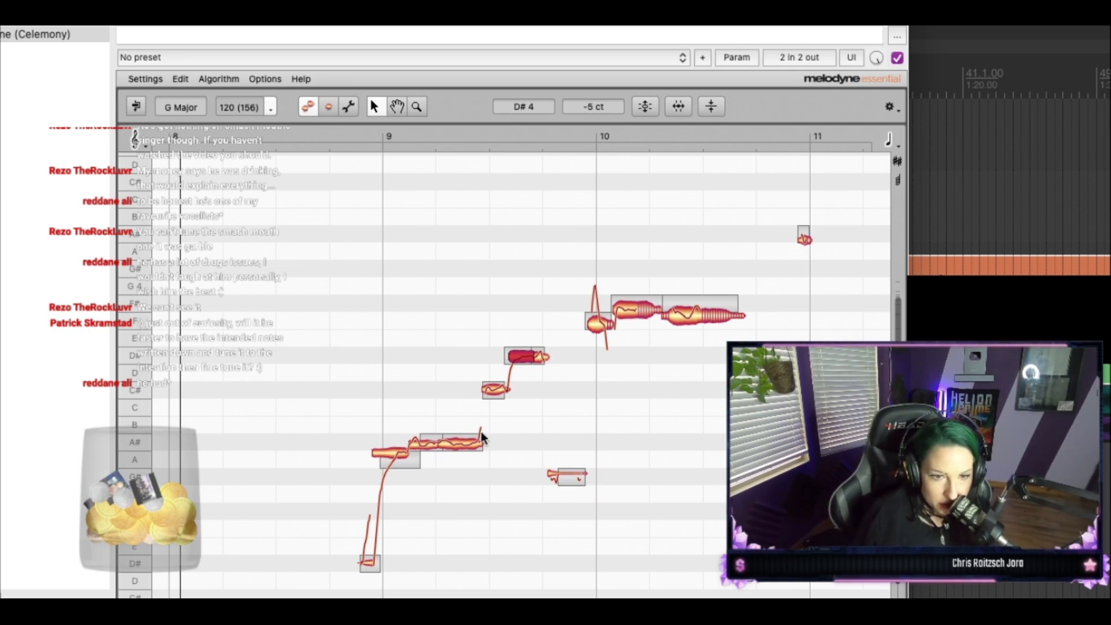
scroll(643, 593, up, 3)
scroll(644, 595, down, 2)
scroll(643, 595, down, 5)
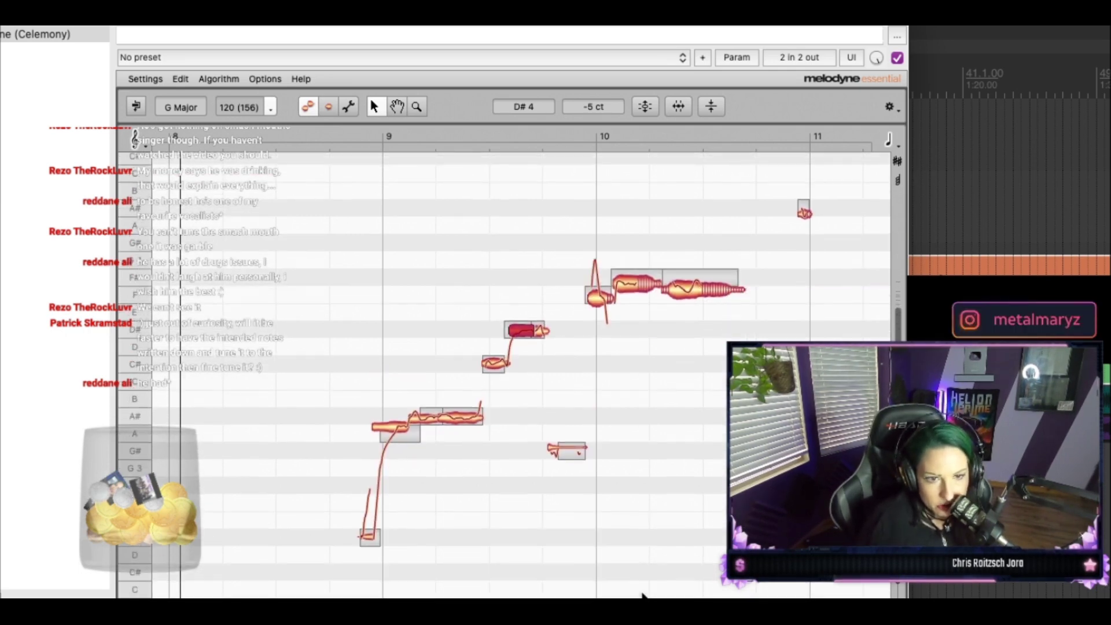
scroll(644, 594, left, 1)
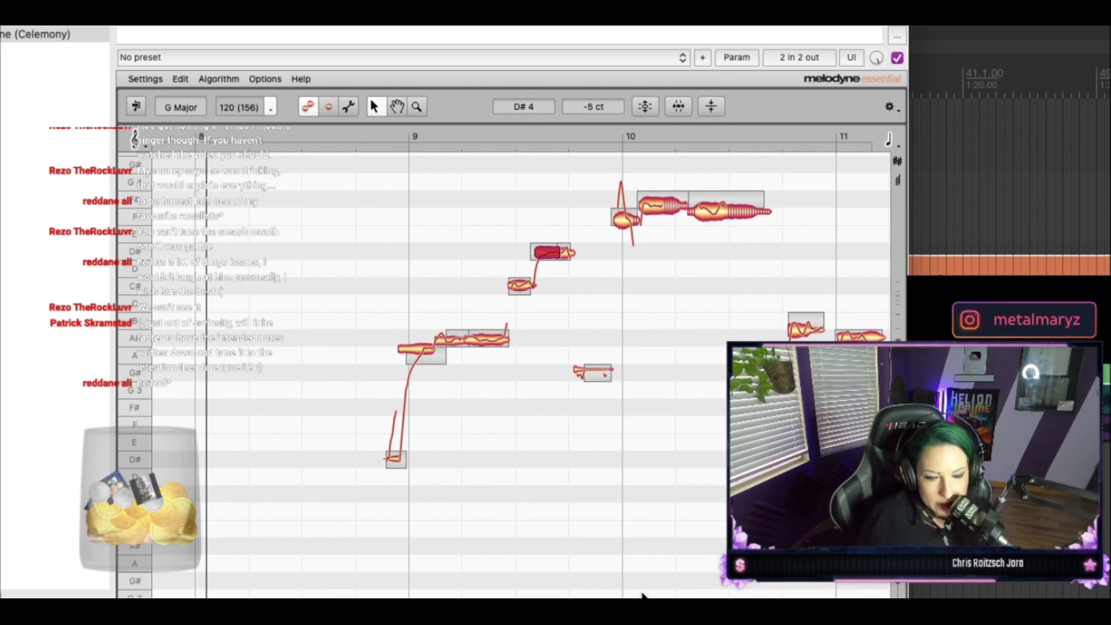
scroll(643, 596, right, 1)
scroll(643, 594, right, 1)
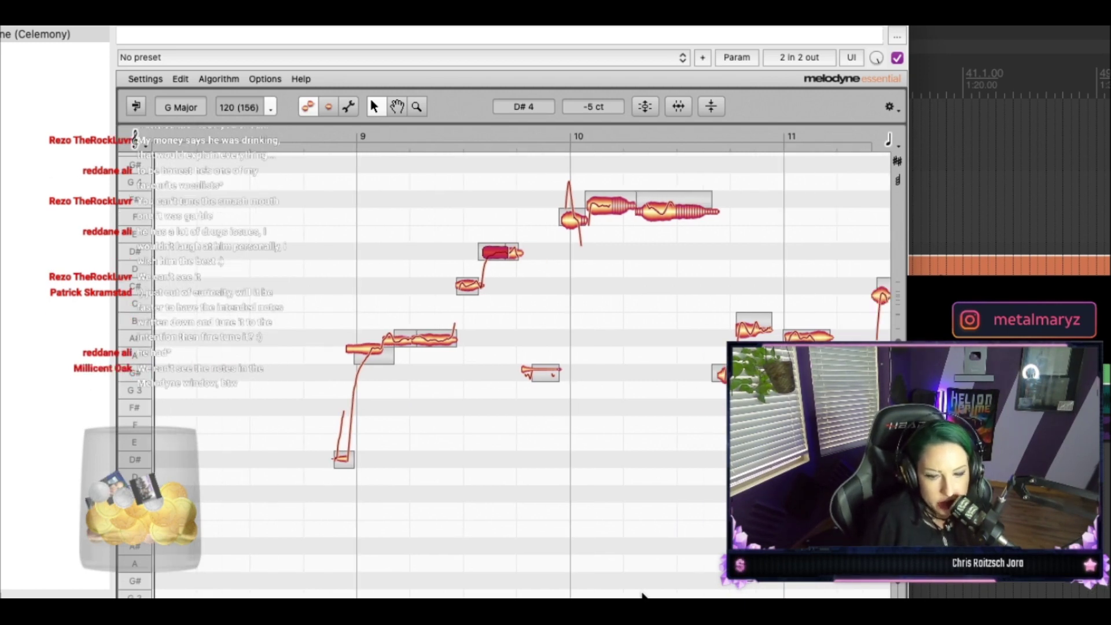
scroll(643, 596, left, 1)
scroll(643, 596, right, 3)
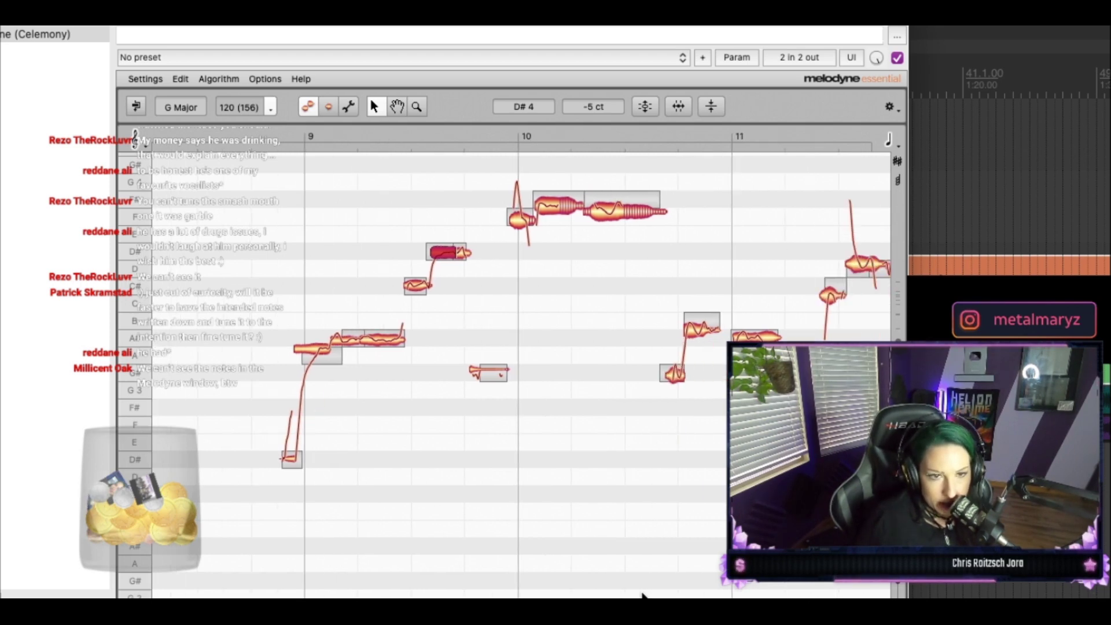
Step: In note assignment mode, separate the short note just before bar 10 and have its first part at G 4
scroll(642, 596, up, 2)
click(349, 106)
click(412, 107)
drag(521, 268, 515, 236)
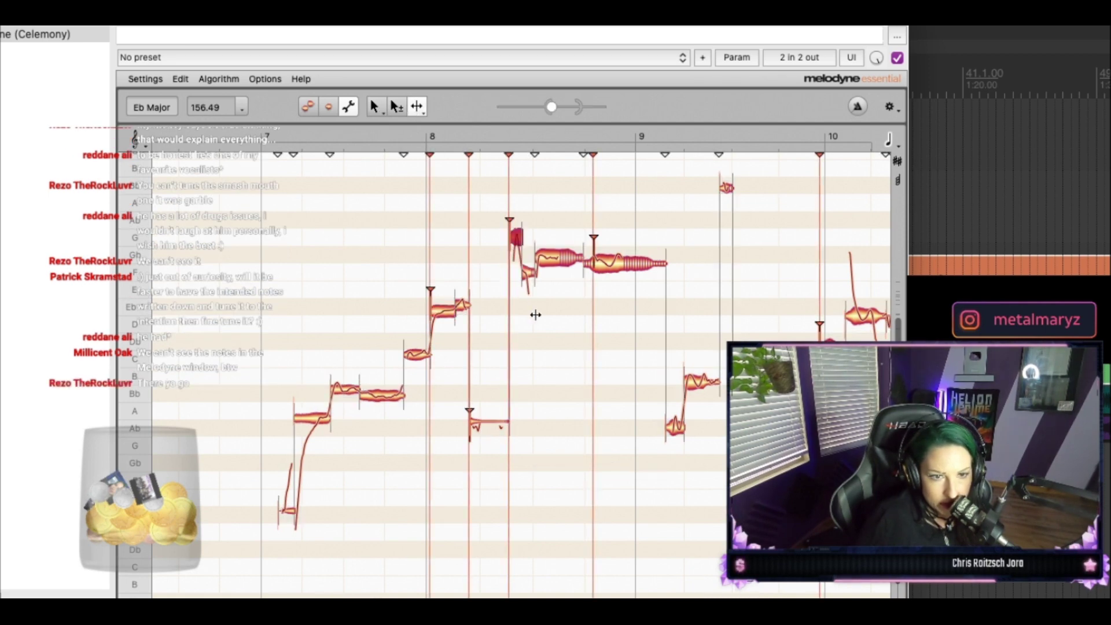
click(349, 105)
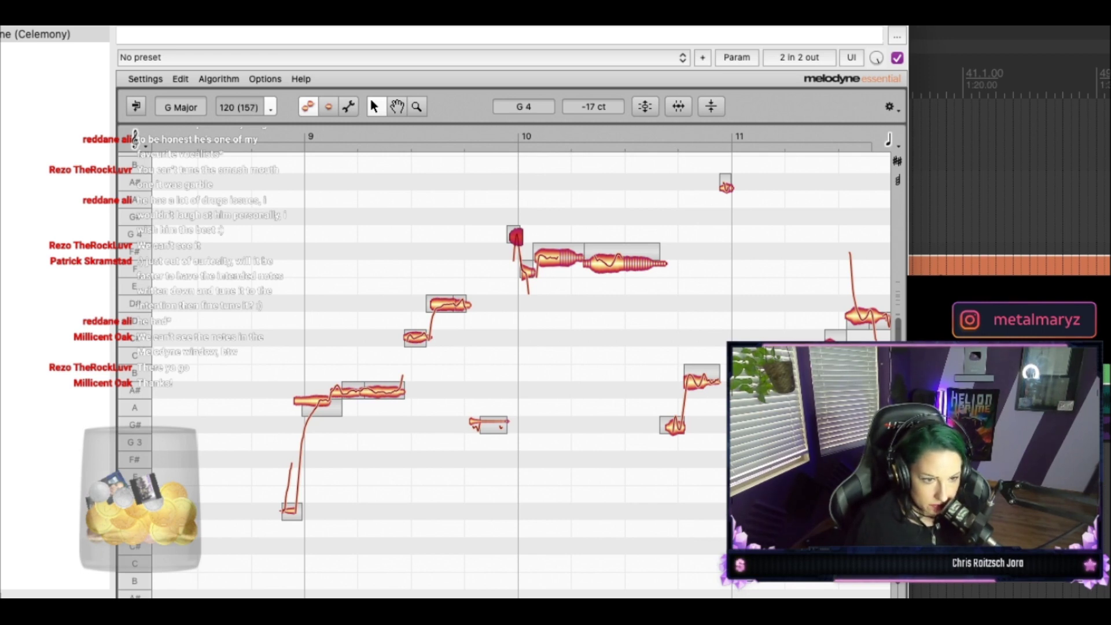
Step: Audition the phrase, and retune the short note at bar 10 and the two following notes to F# 4, G# 4 (-23 ct) and F# 4 (-1 ct)
key(space)
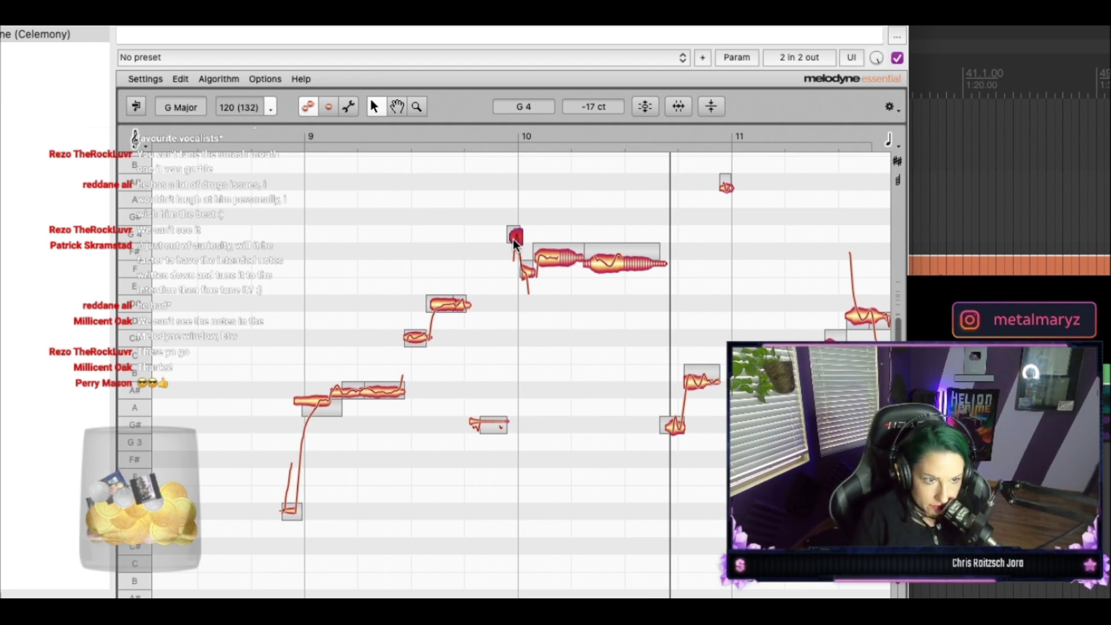
drag(514, 238, 551, 220)
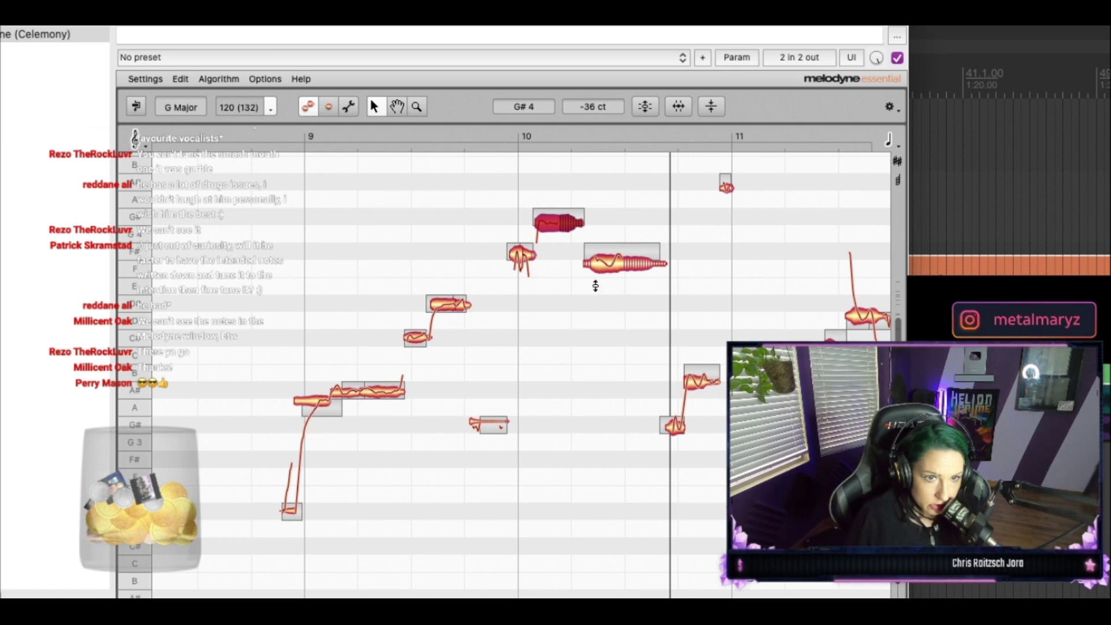
drag(606, 116, 602, 105)
click(601, 264)
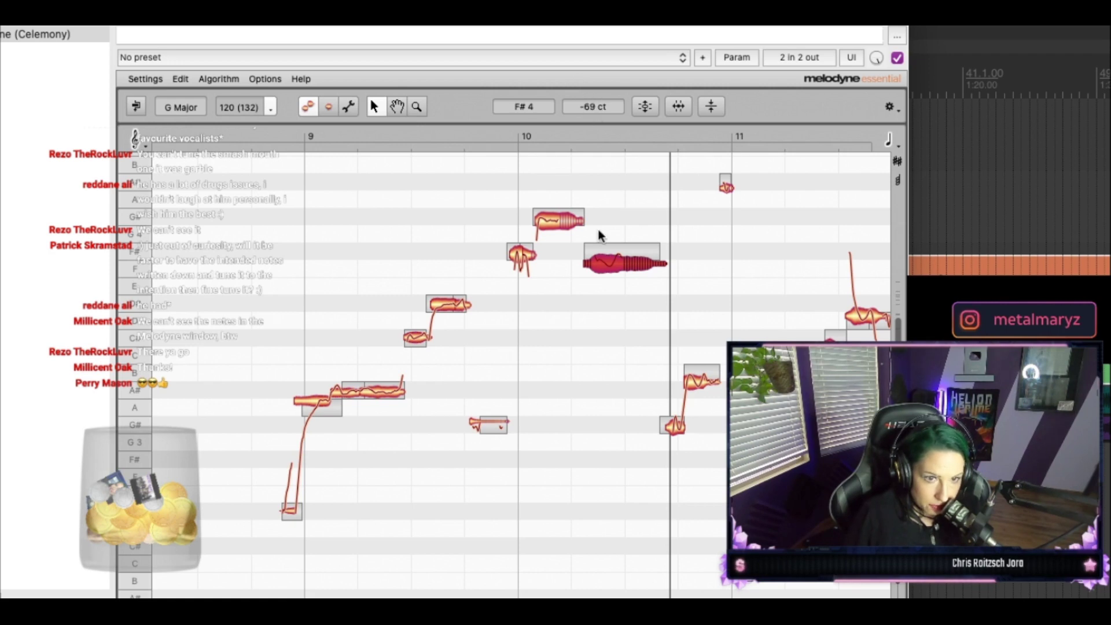
drag(597, 106, 595, 47)
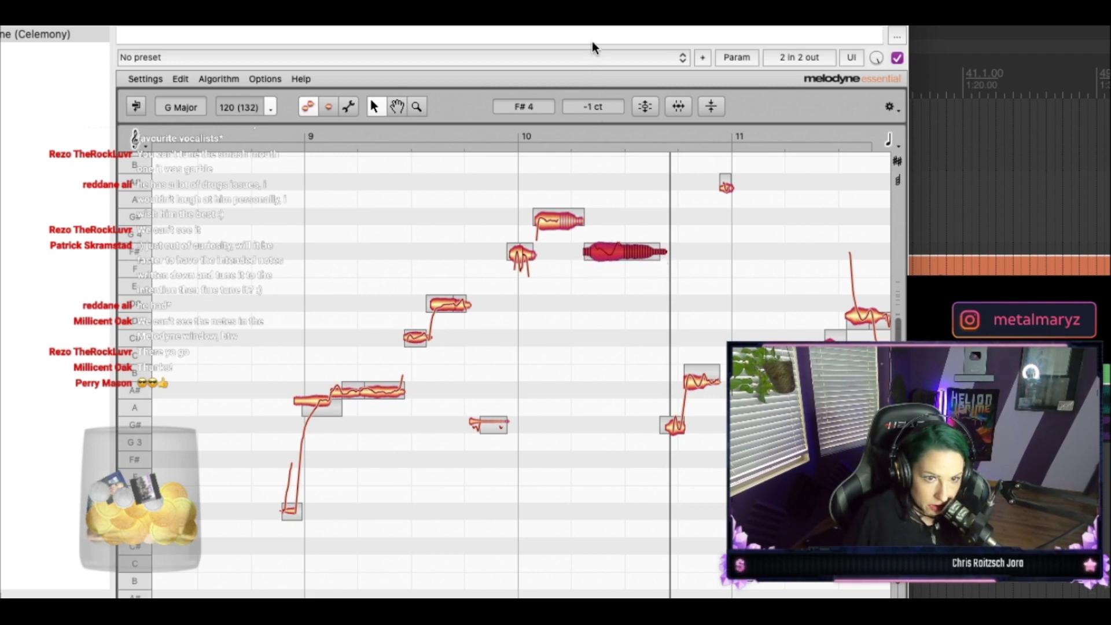
Step: Apply pitch correction to the first phrase's sung notes with Pitch Center at 0 % and Pitch Drift at 100 %
drag(250, 242, 630, 387)
drag(307, 174, 641, 417)
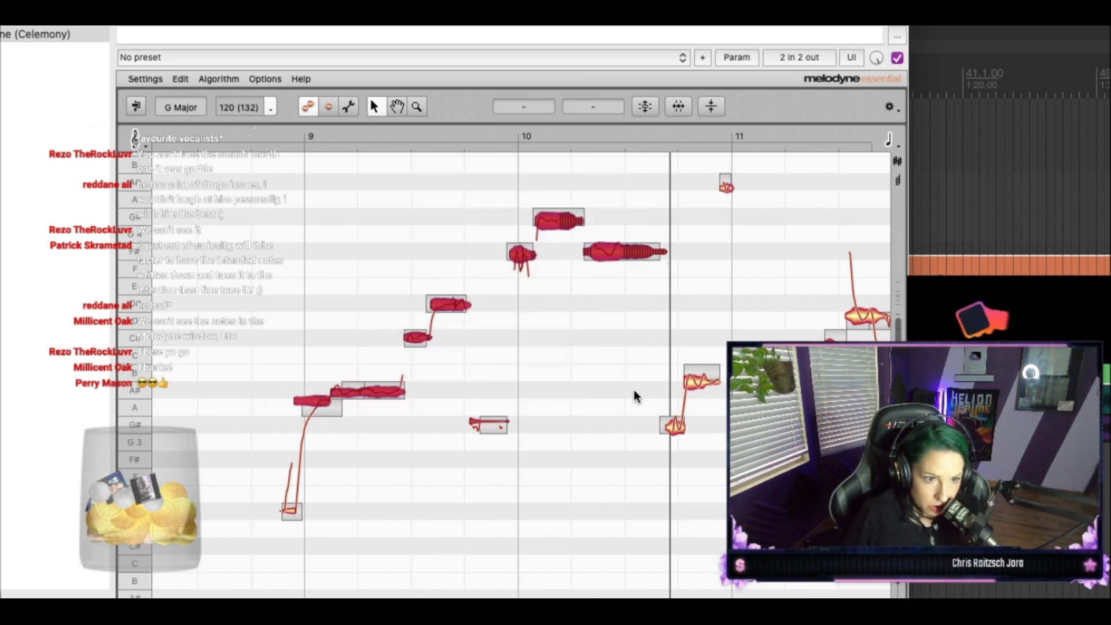
click(651, 107)
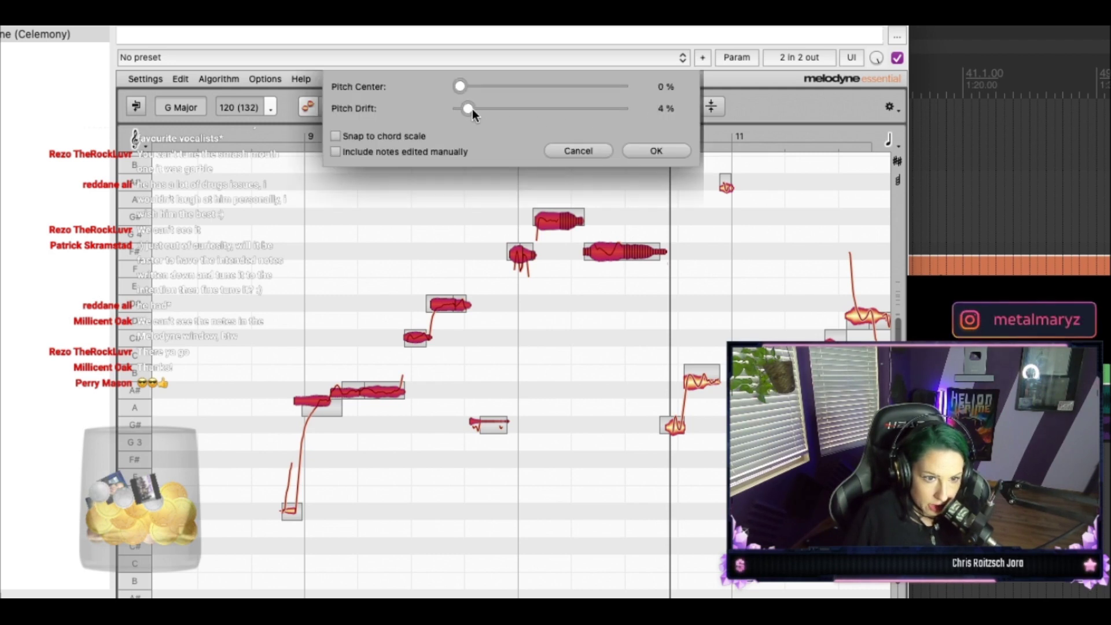
drag(554, 128, 606, 137)
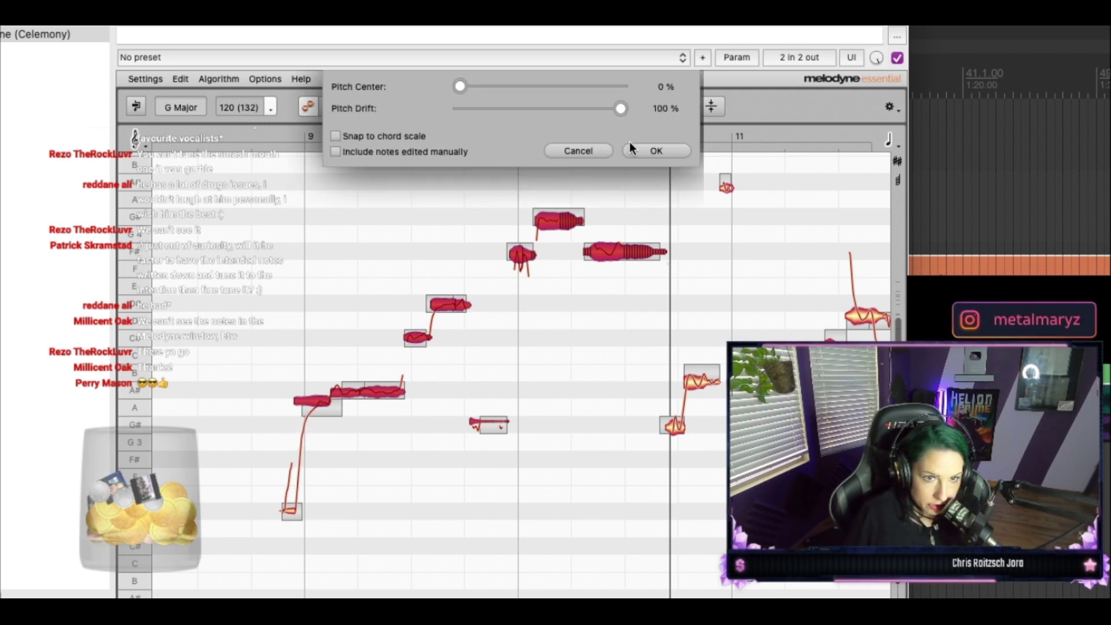
click(640, 150)
click(246, 242)
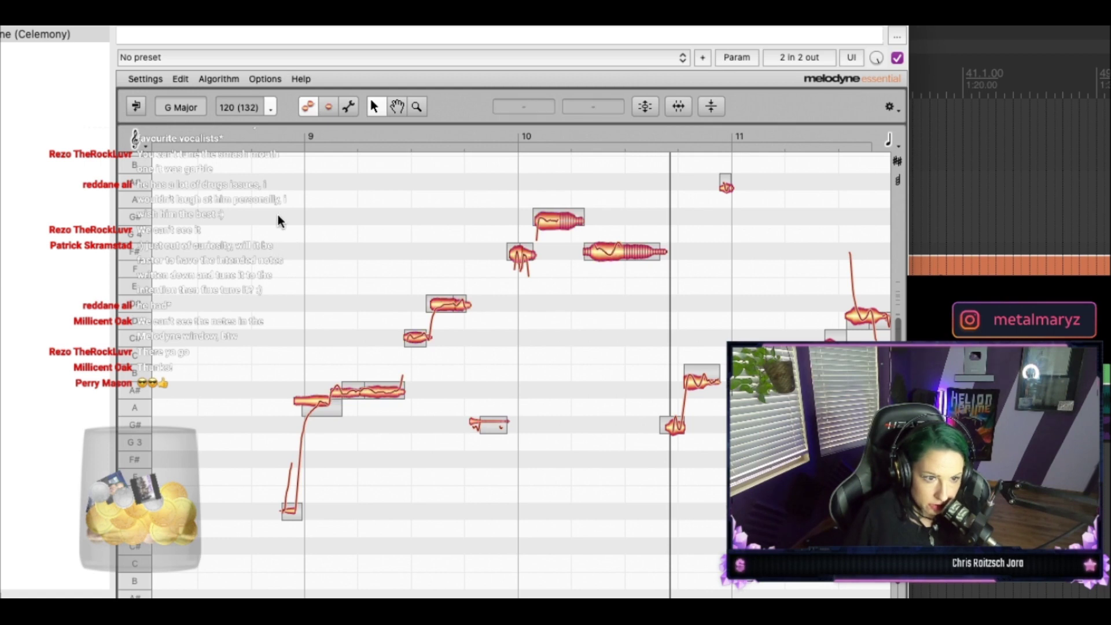
Step: Audition the corrected phrase, and separate the start of the G# 4 note after bar 10 in note assignment mode
key(space)
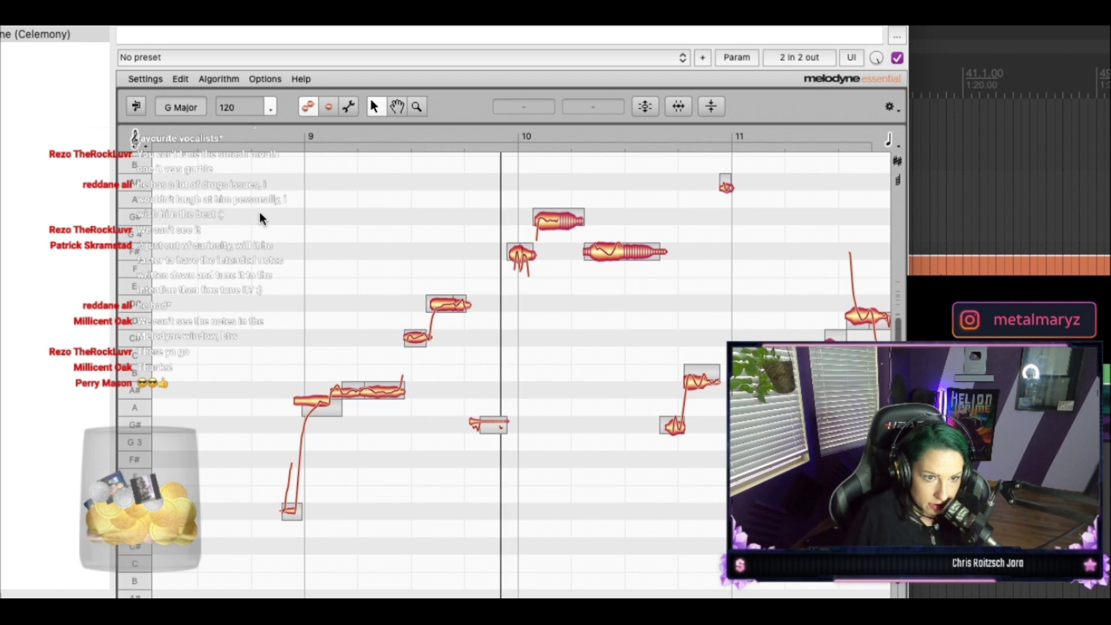
click(548, 227)
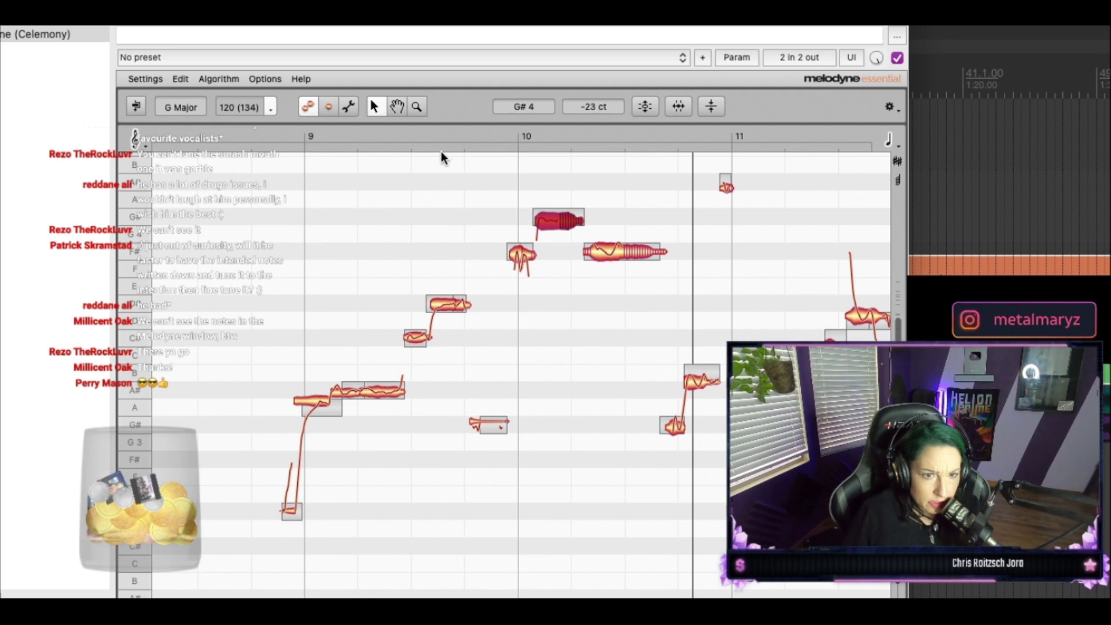
click(349, 107)
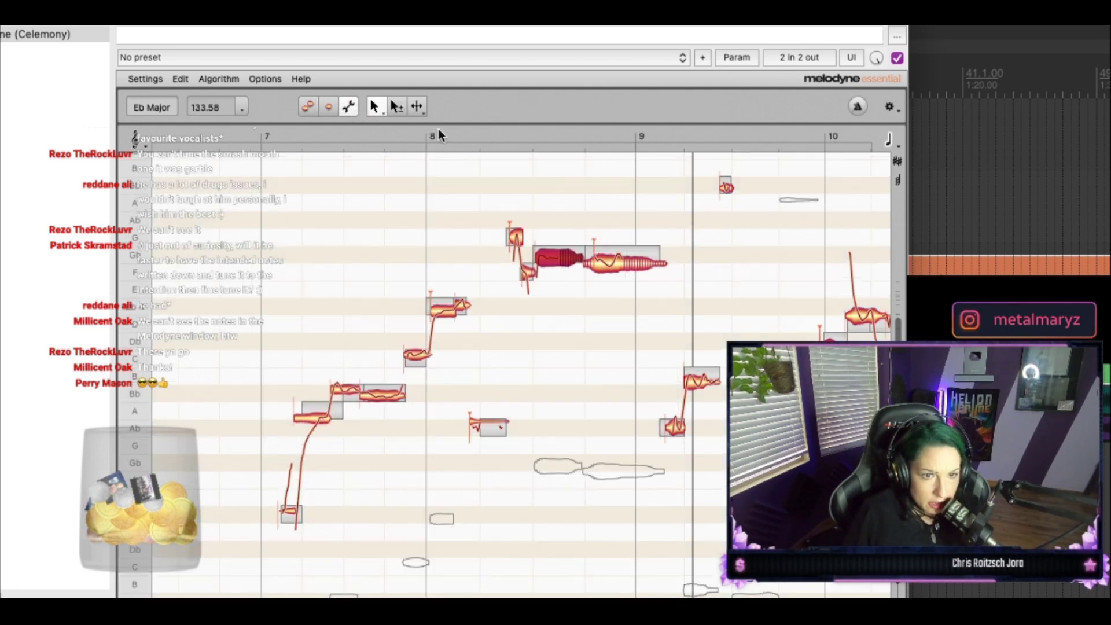
click(415, 108)
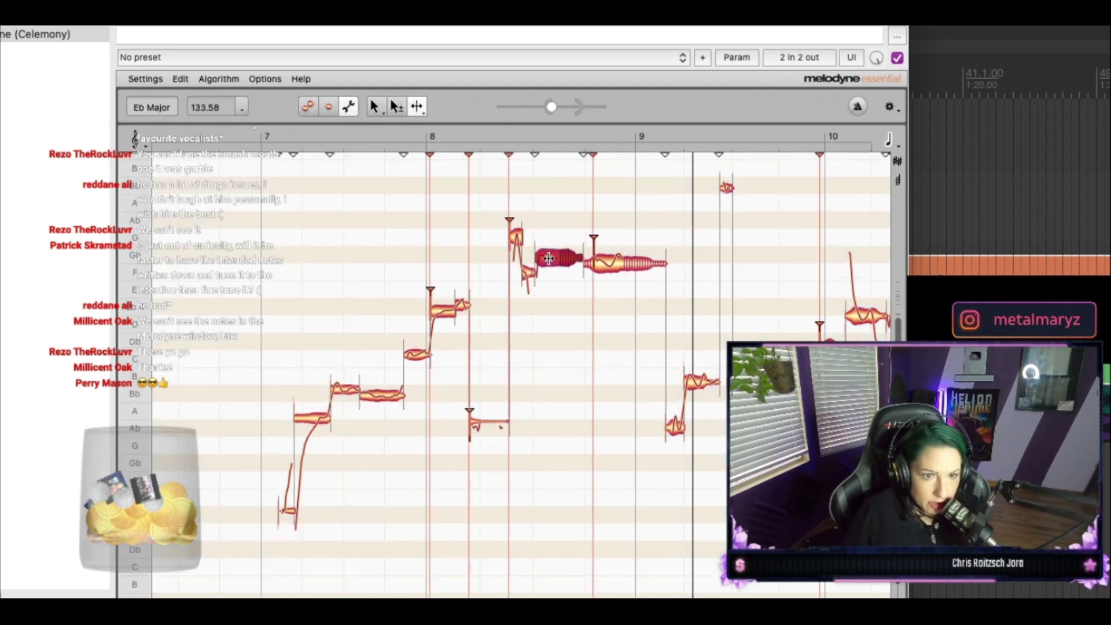
click(301, 104)
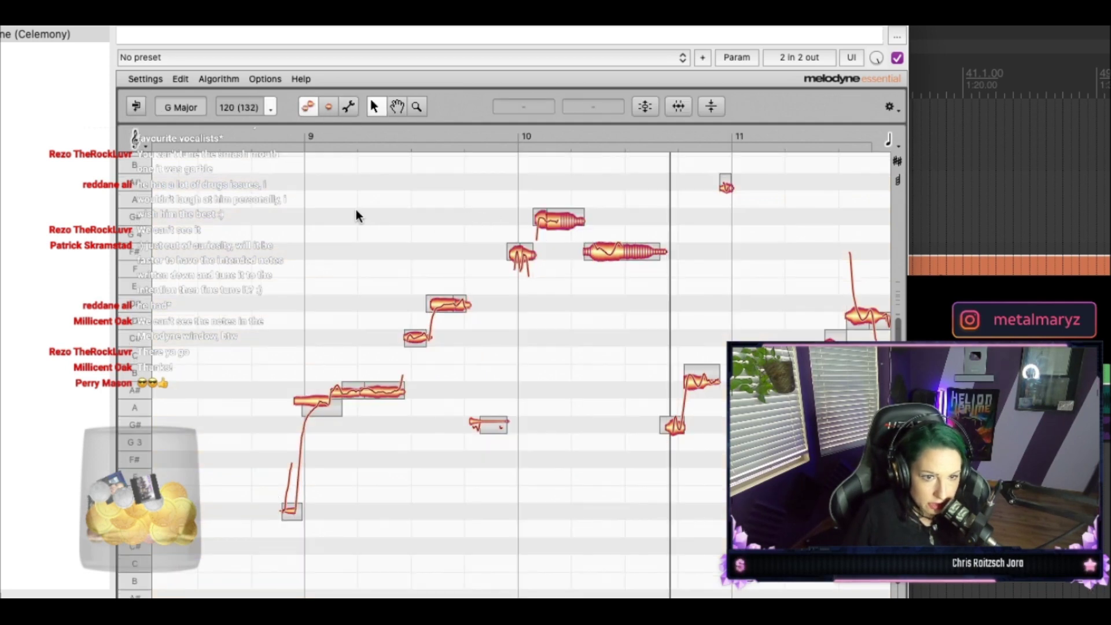
Step: Place the edit cursor just before bar 9 in the timeline and audition the first phrase from there
key(space)
drag(285, 26, 319, 342)
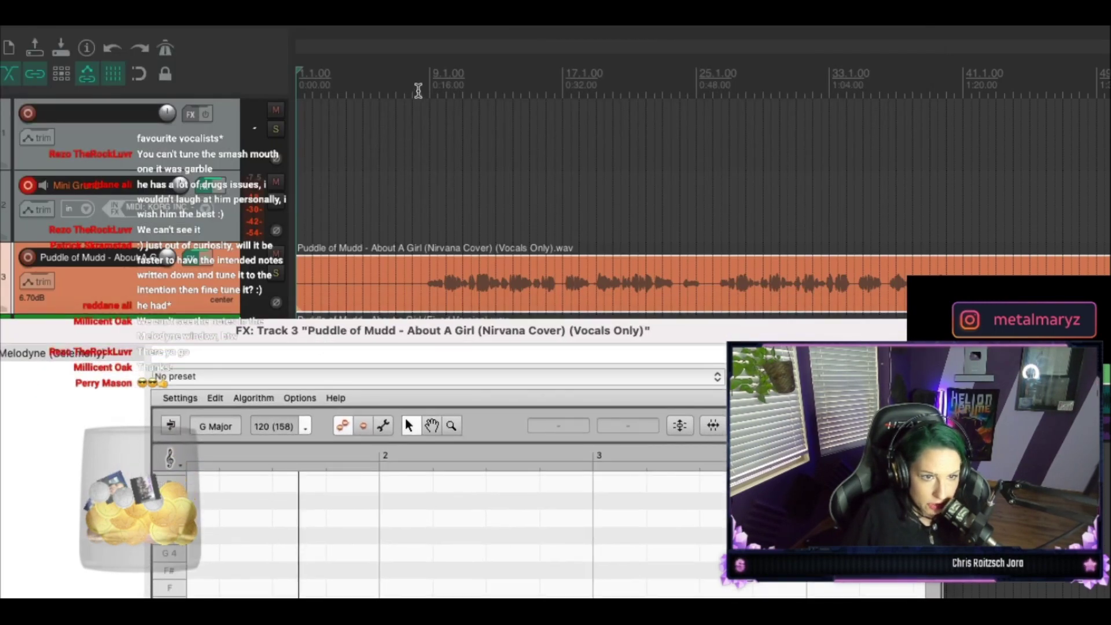
click(417, 88)
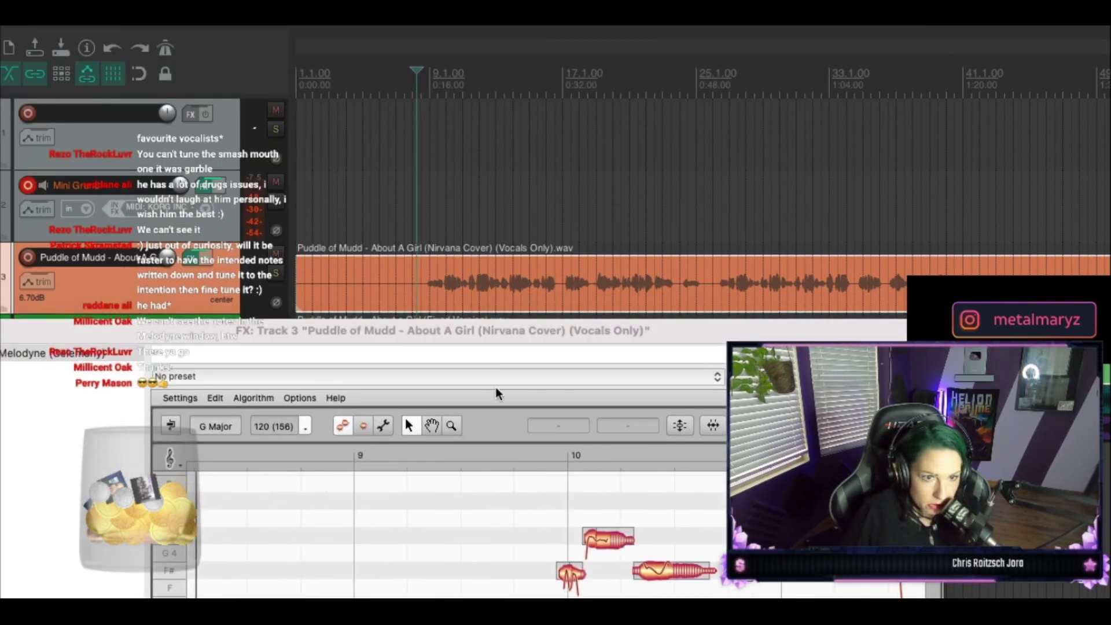
drag(498, 334, 295, 14)
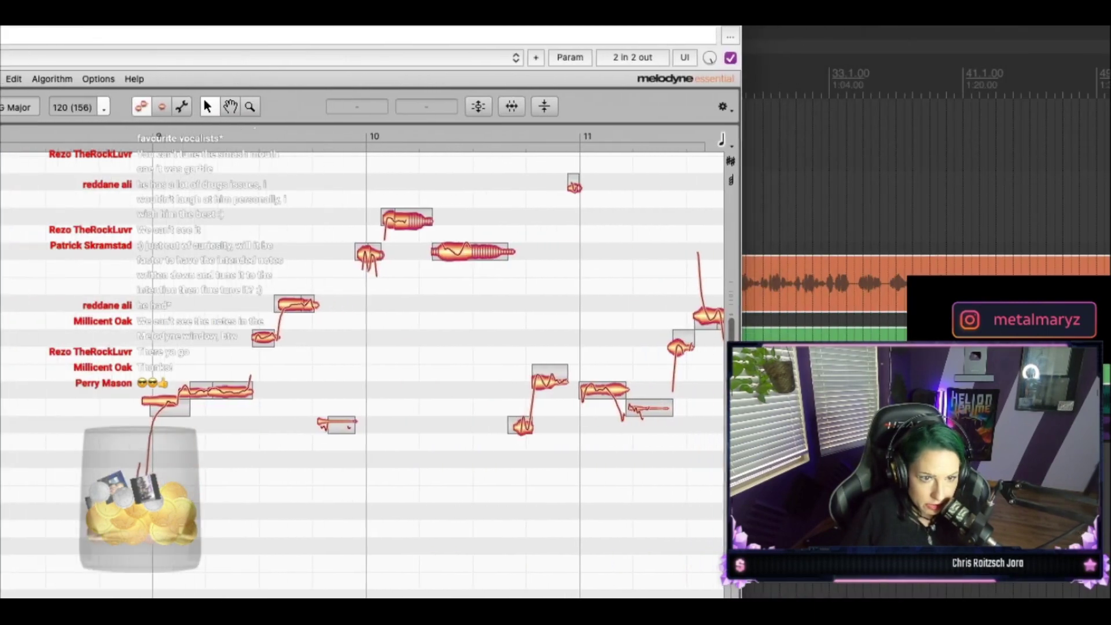
key(space)
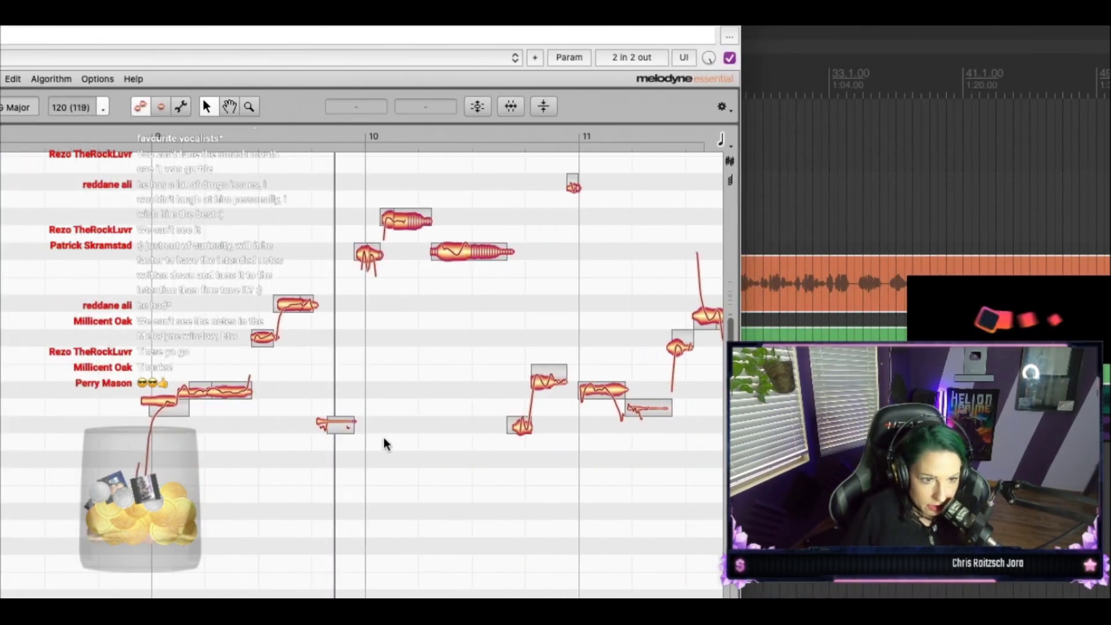
key(space)
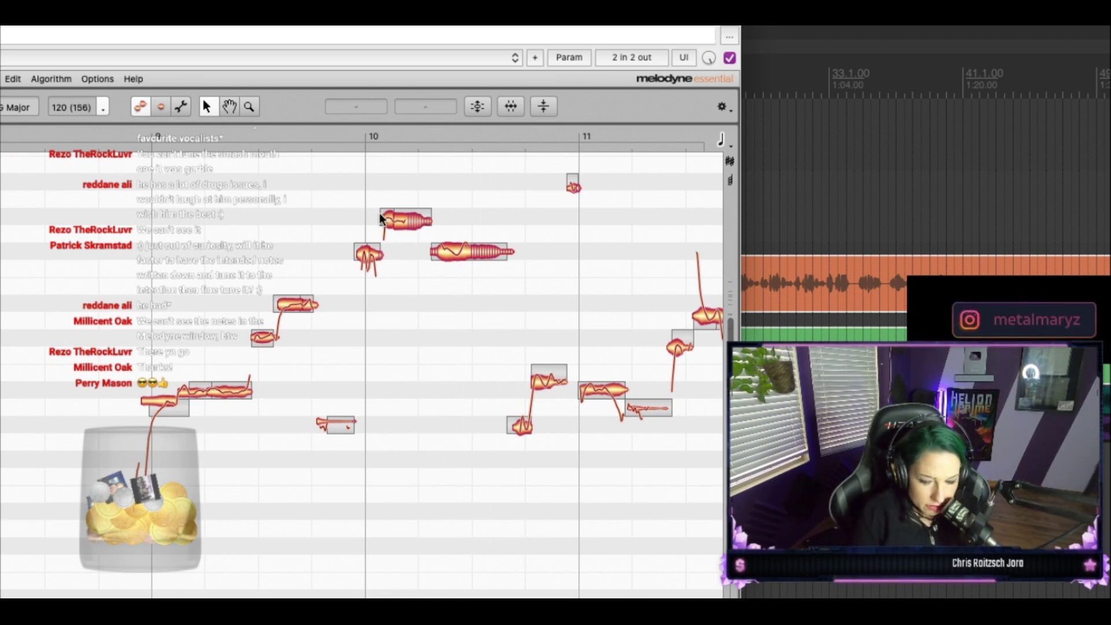
Step: Check the notes around bar 10 while auditioning, lower the long F# 4 note after bar 10 to -44 ct, and replay the phrase
scroll(347, 238, left, 5)
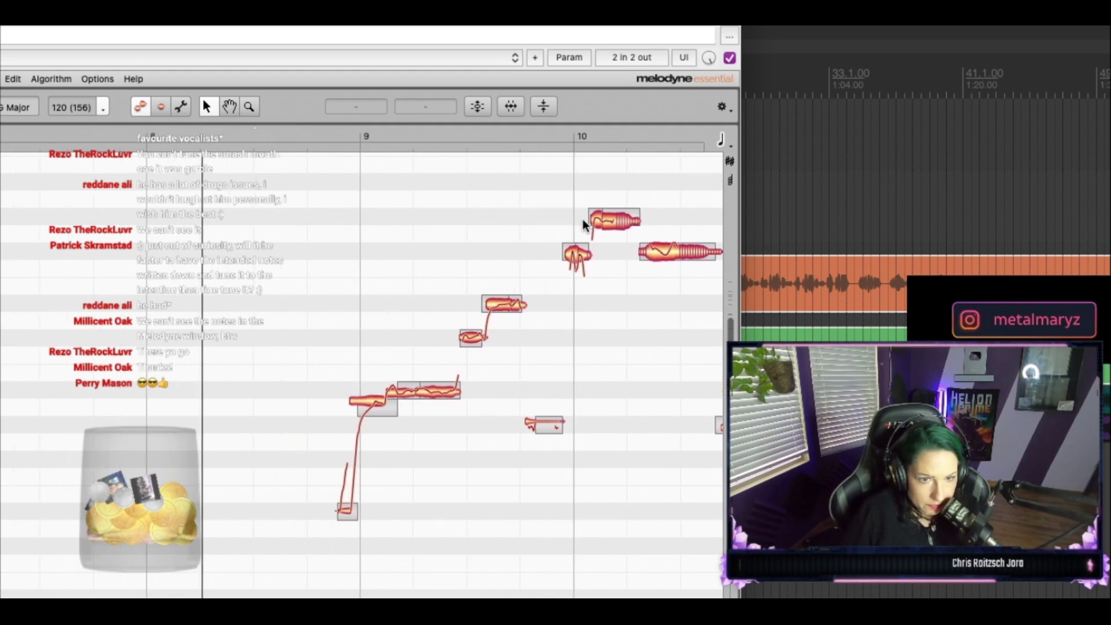
click(595, 227)
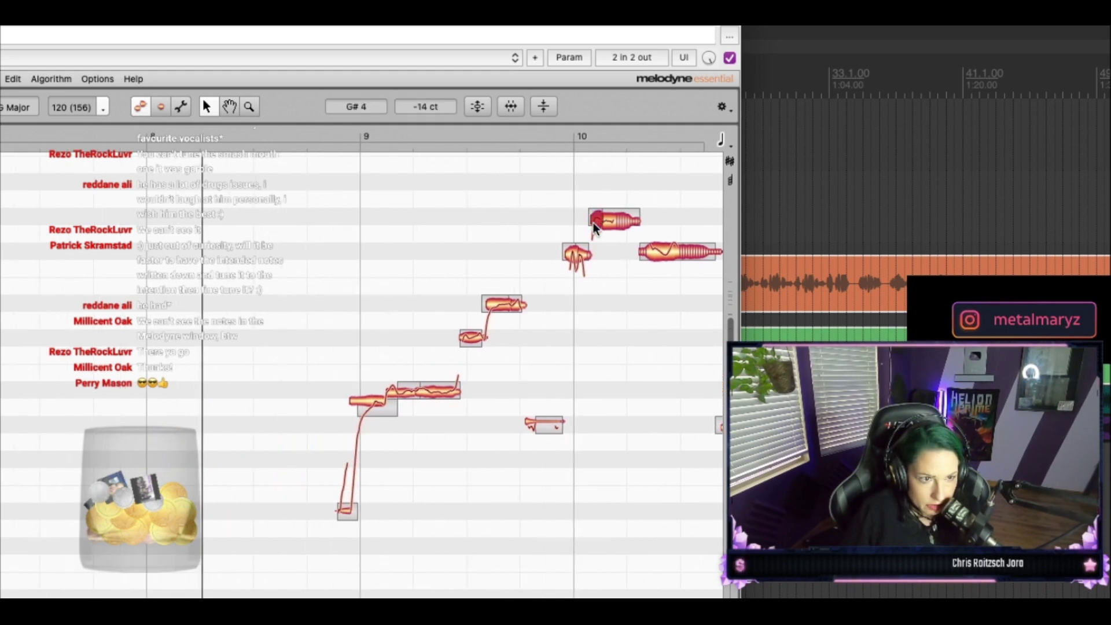
drag(595, 227, 612, 228)
click(581, 259)
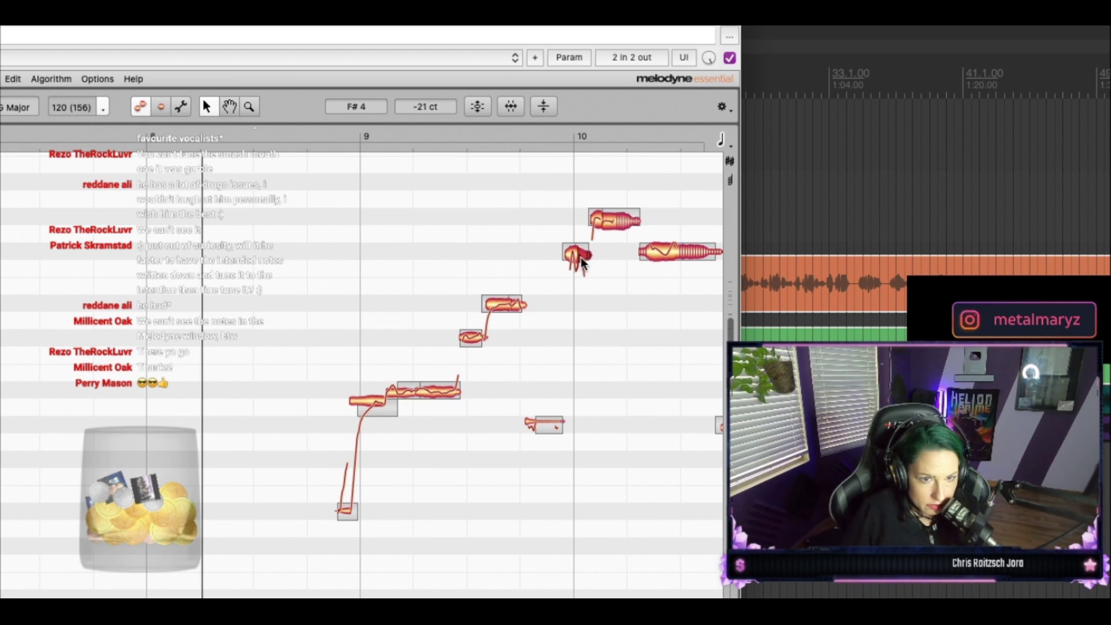
key(space)
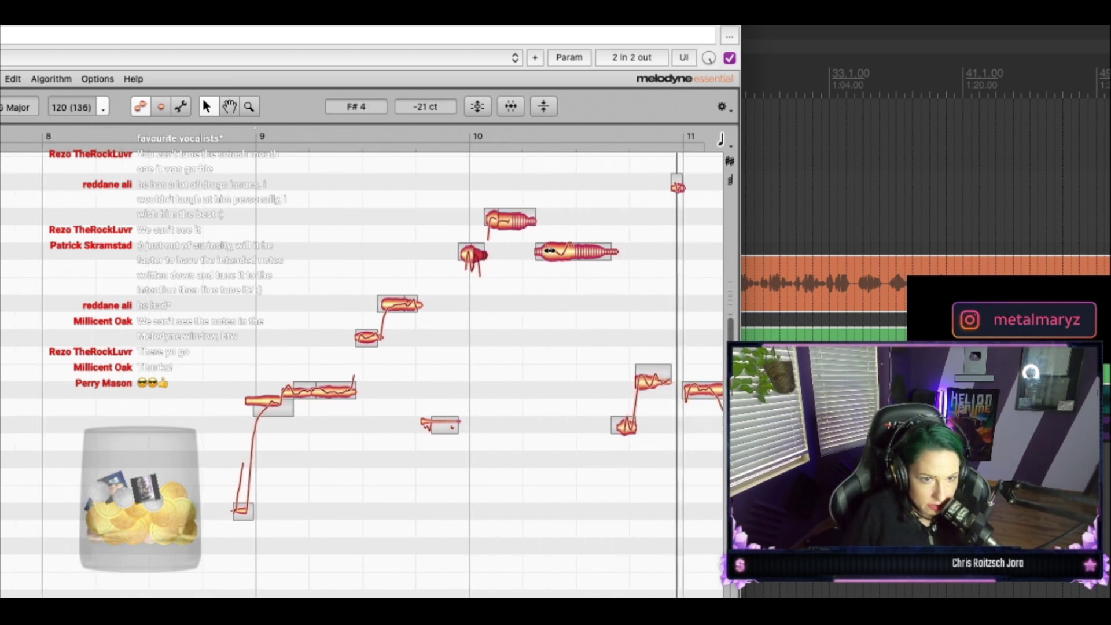
click(552, 254)
drag(453, 111, 434, 149)
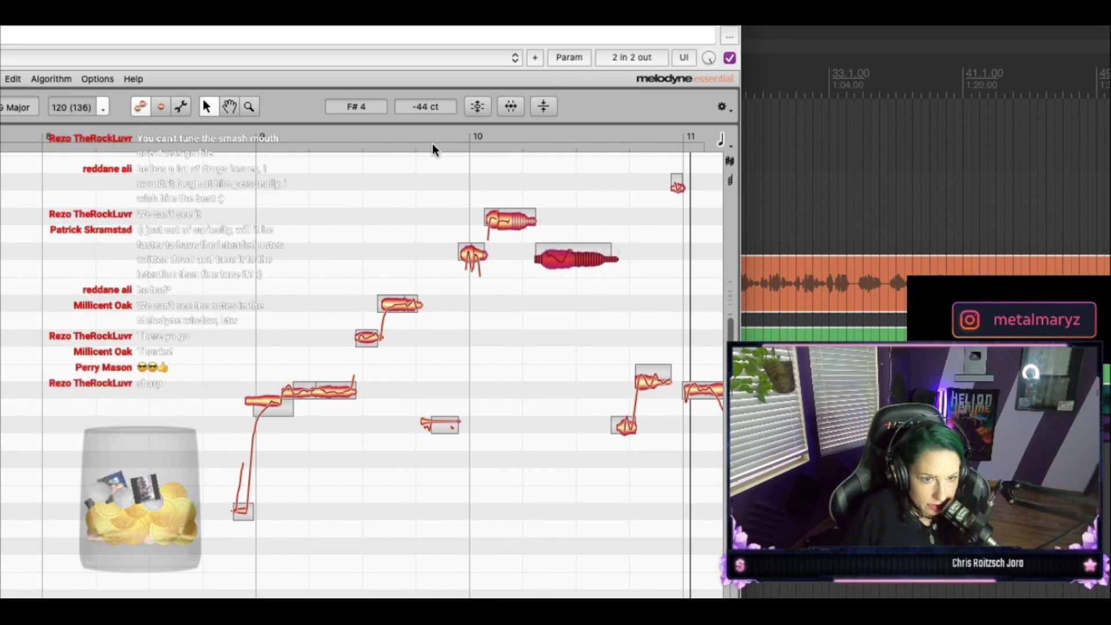
key(space)
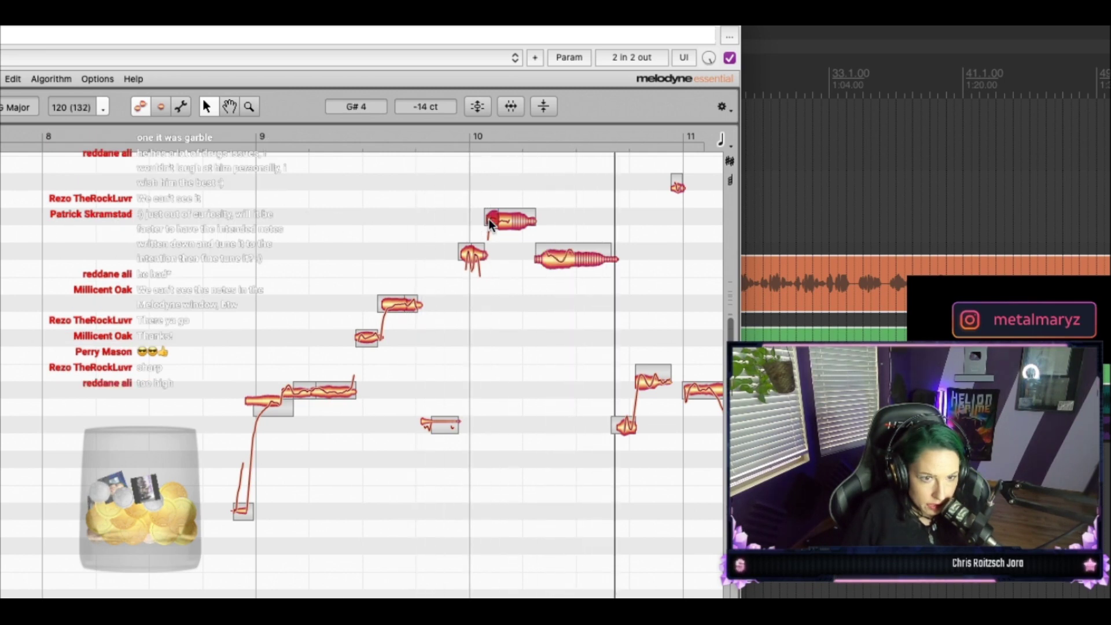
Step: Lower both parts of the G# 4 note after bar 10, with the first at G 4 (+39 ct) and the second at G 4 (+48 ct)
drag(448, 158, 483, 223)
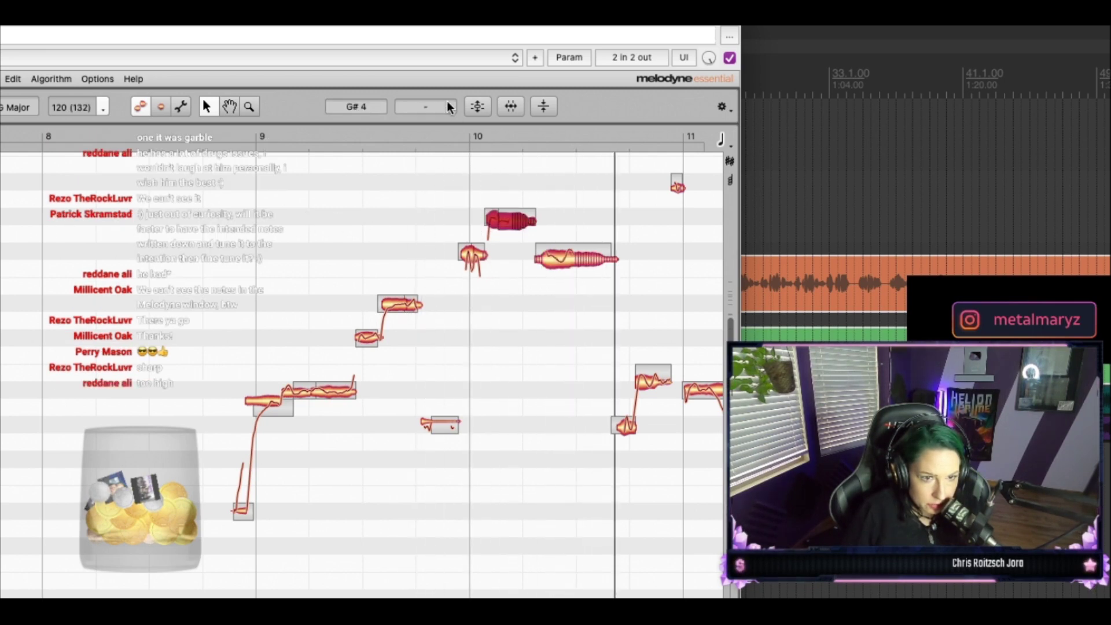
drag(438, 109, 435, 133)
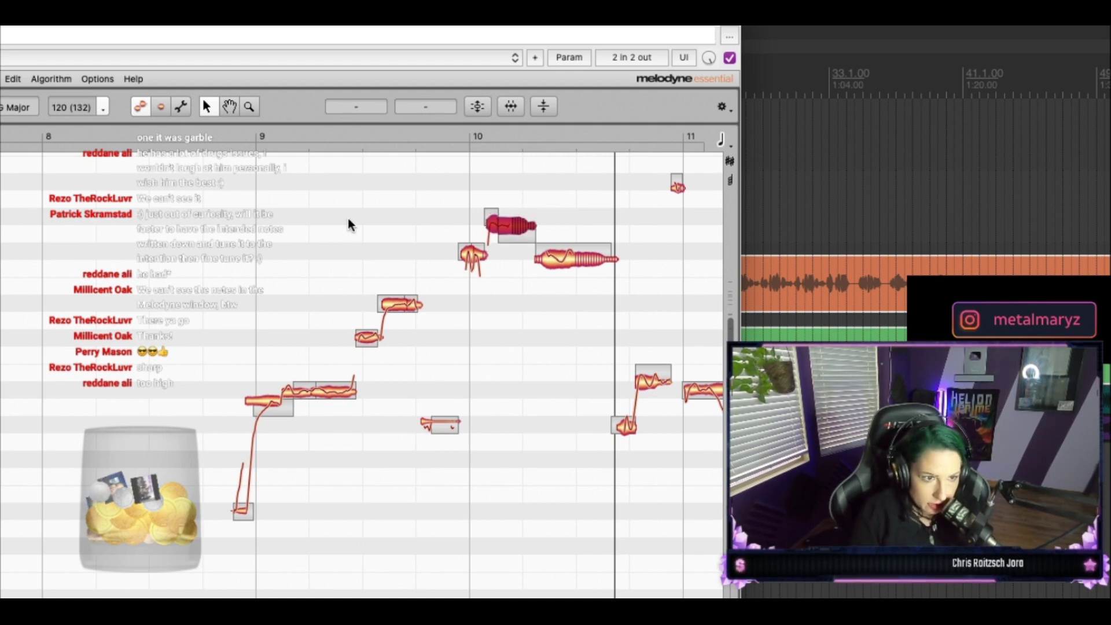
key(space)
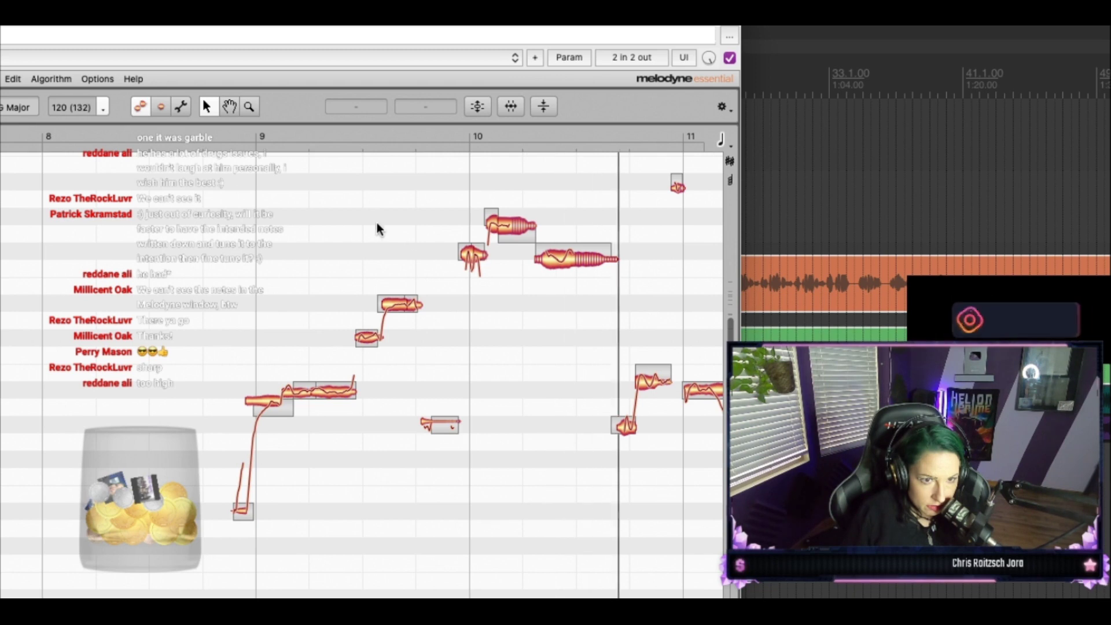
click(490, 227)
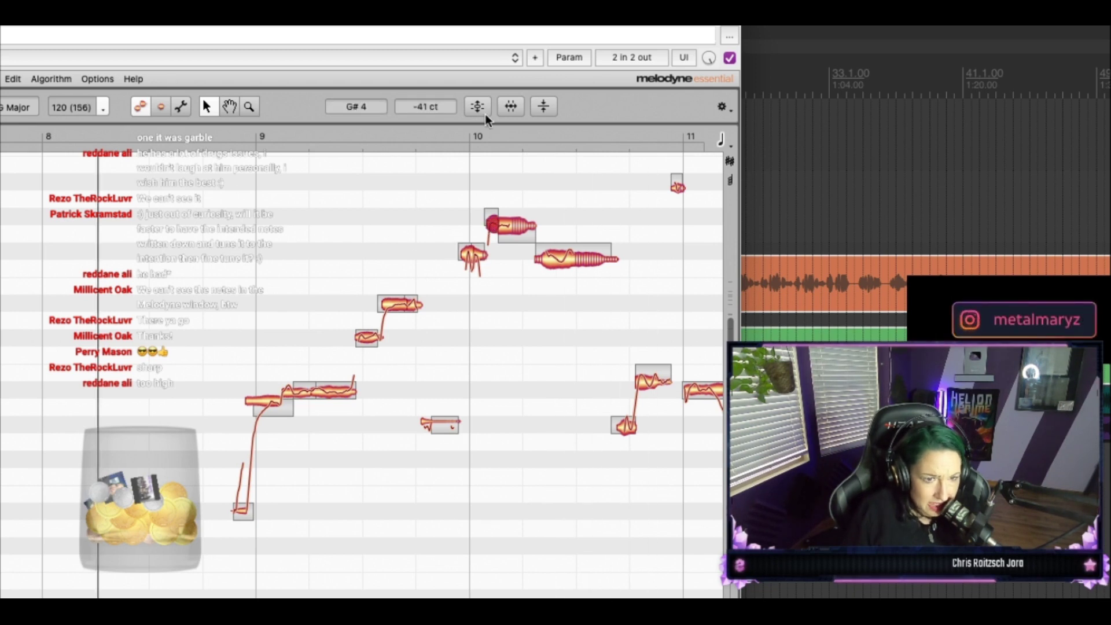
drag(440, 108, 442, 128)
key(space)
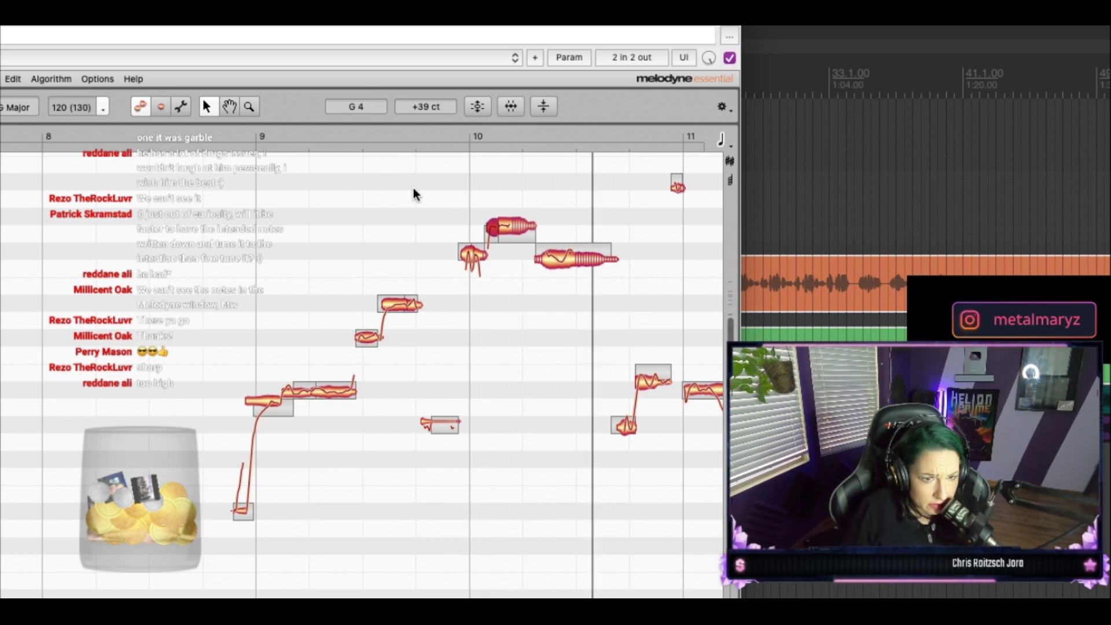
Step: Compare the tuning of the lowered note's two parts after bar 10 and audition the phrase
click(508, 225)
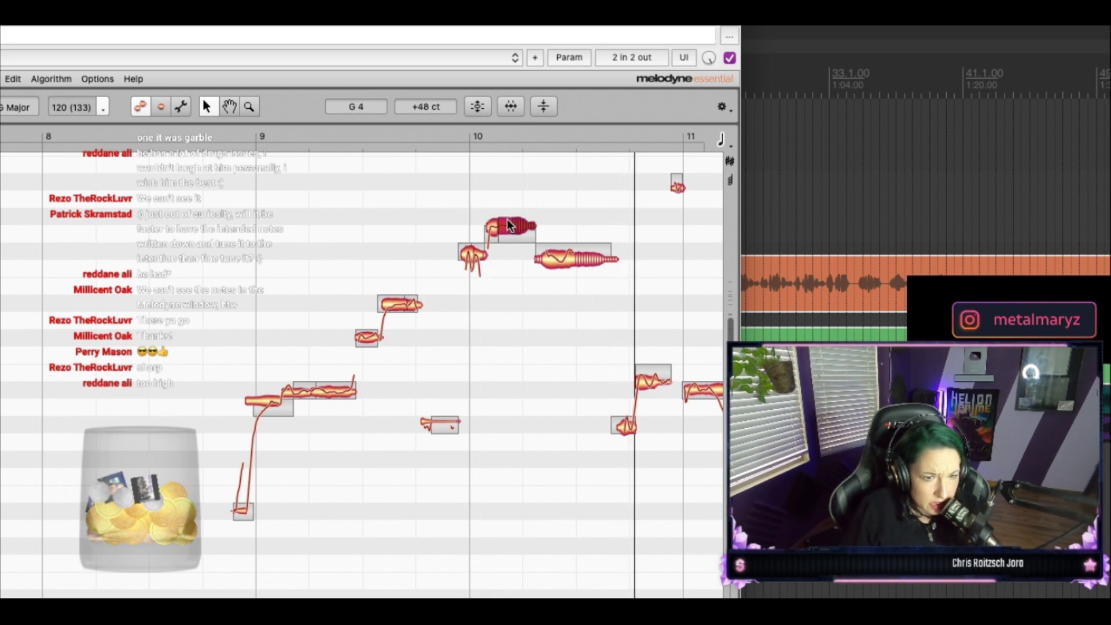
click(490, 233)
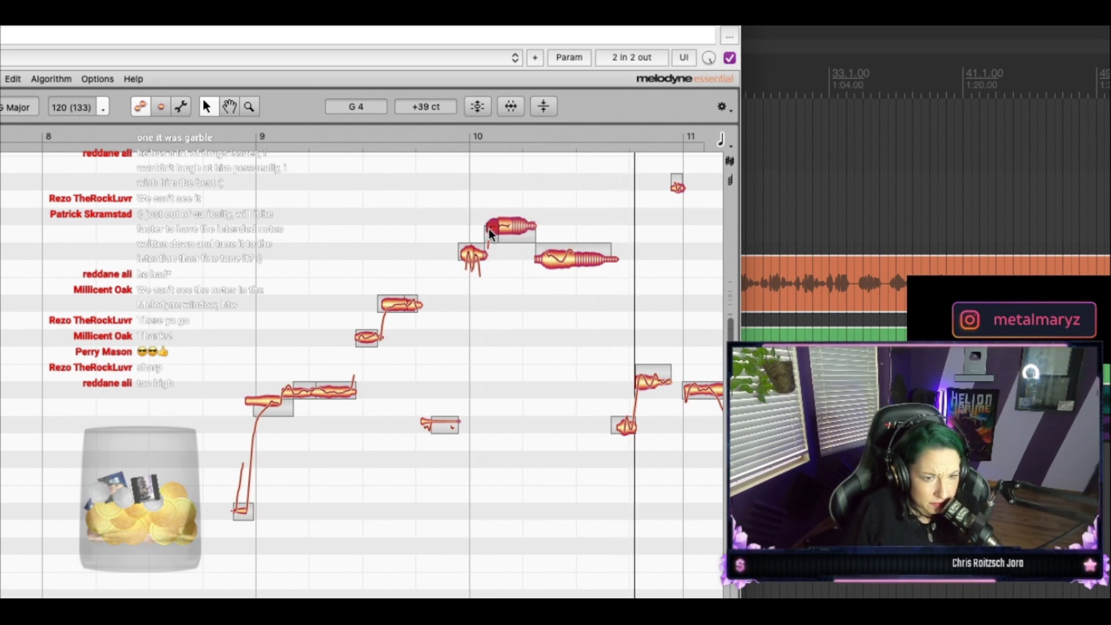
click(511, 234)
key(space)
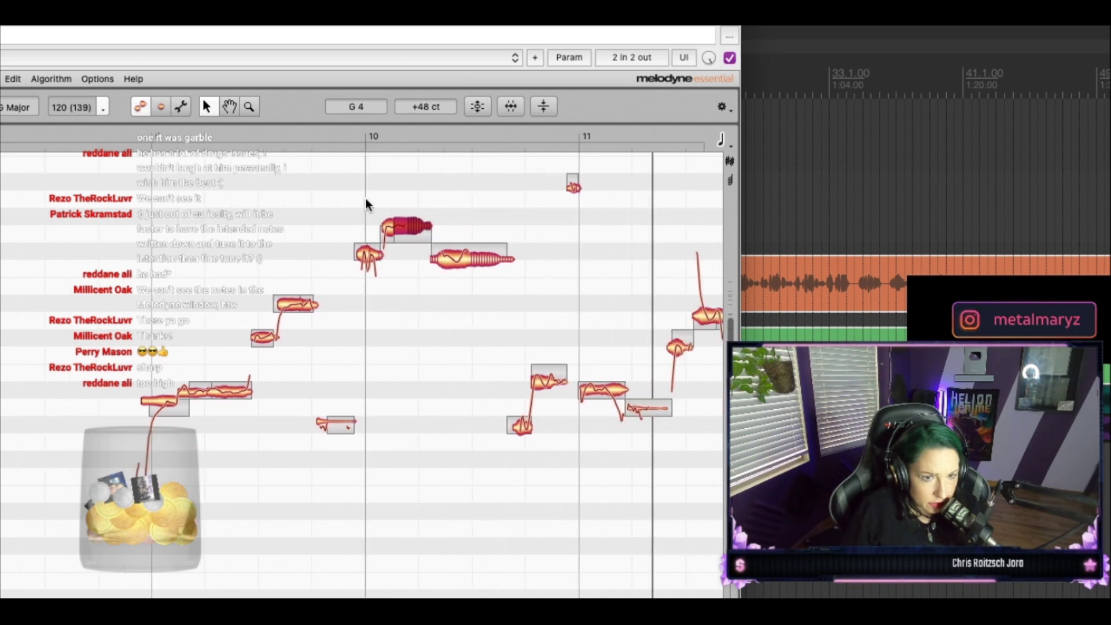
key(space)
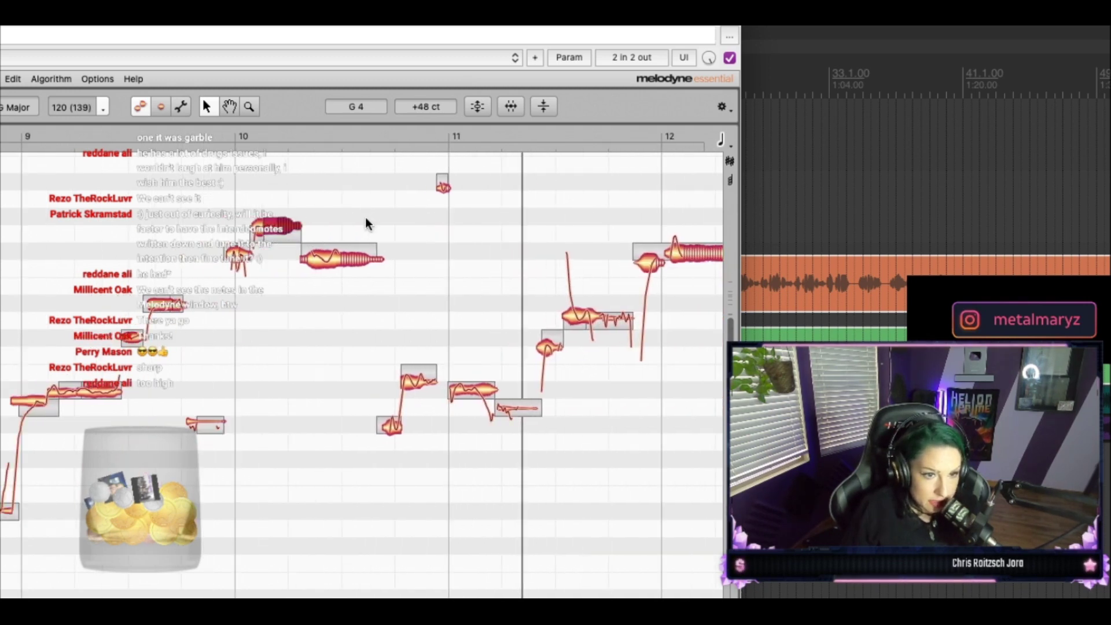
Step: Uncover the track list and audition the phrase with the vocal track's effects bypassed
drag(288, 26, 383, 68)
scroll(333, 273, left, 4)
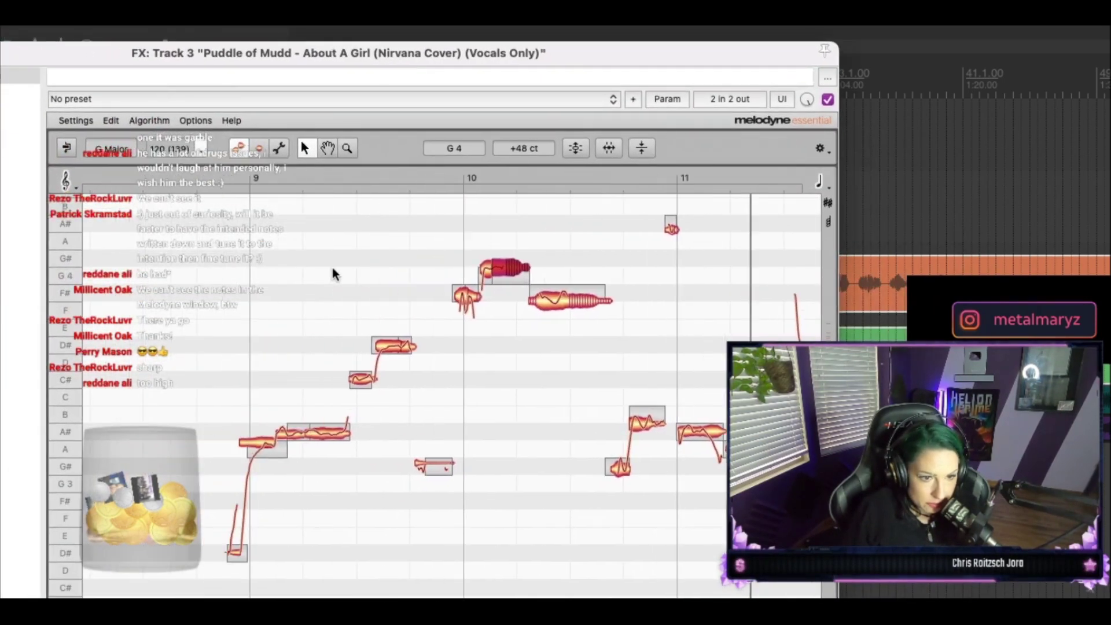
click(333, 274)
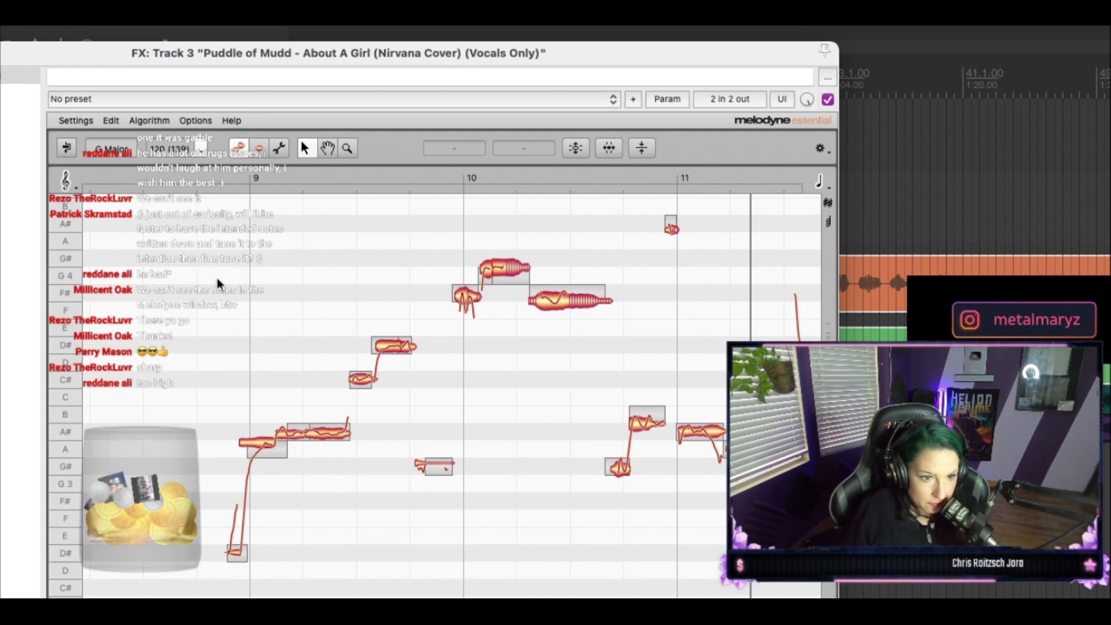
drag(275, 54, 322, 405)
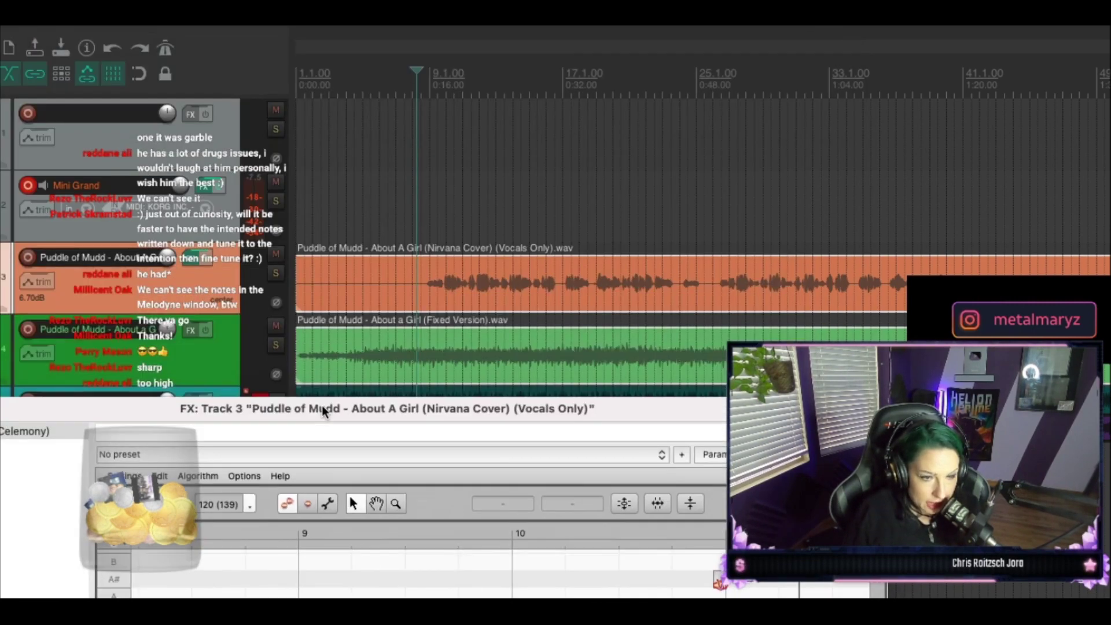
drag(320, 409, 1002, 8)
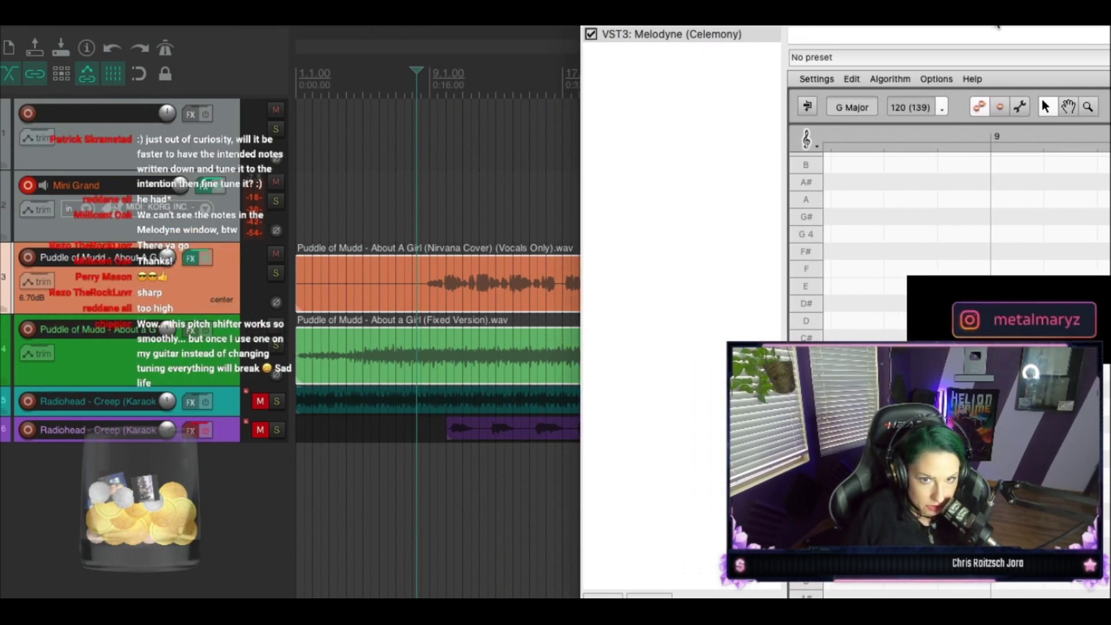
scroll(1041, 275, down, 3)
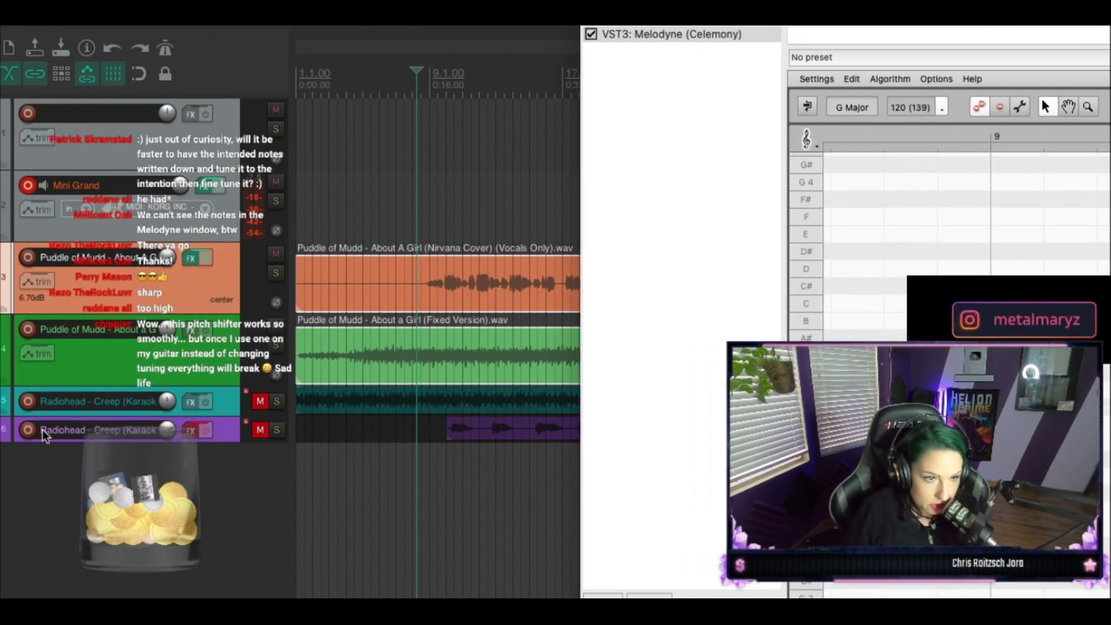
click(203, 258)
key(space)
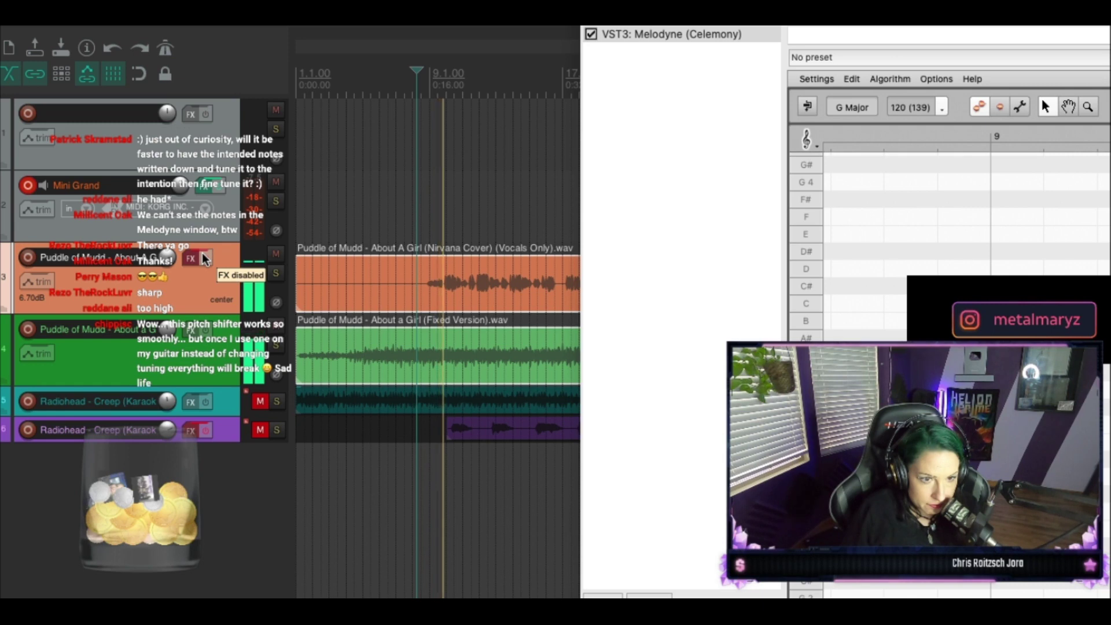
key(space)
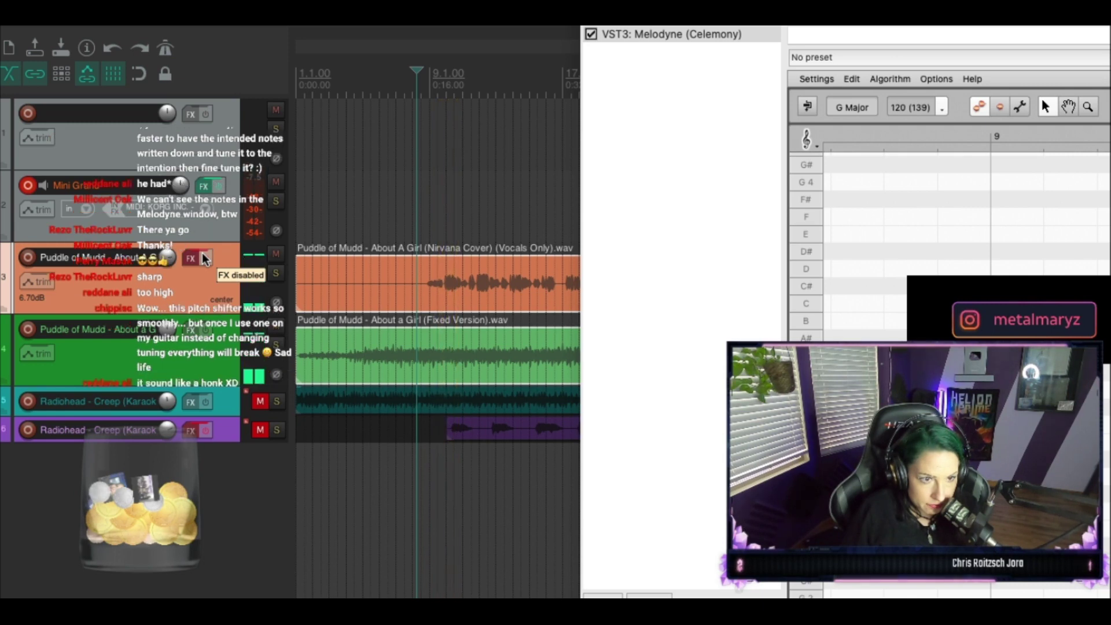
Step: Re-enable the vocal track's effects and audition the corrected phrase for comparison
click(203, 258)
key(space)
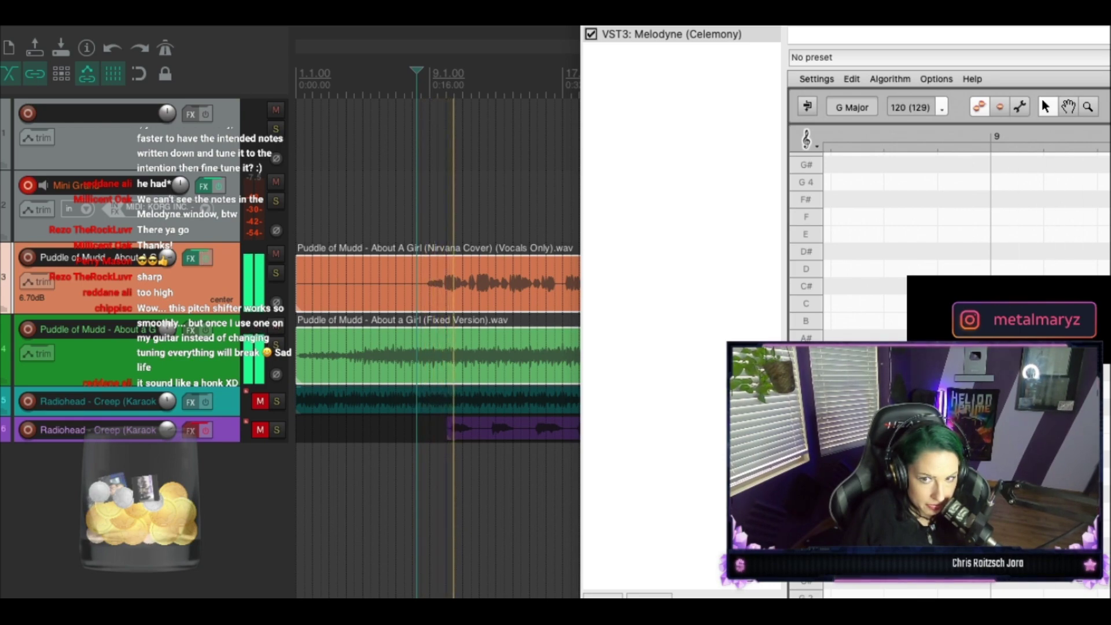
key(space)
Step: Lower both parts of the G 4 note after bar 10 closer to the centre of G 4, and audition the phrase
drag(708, 17, 213, 35)
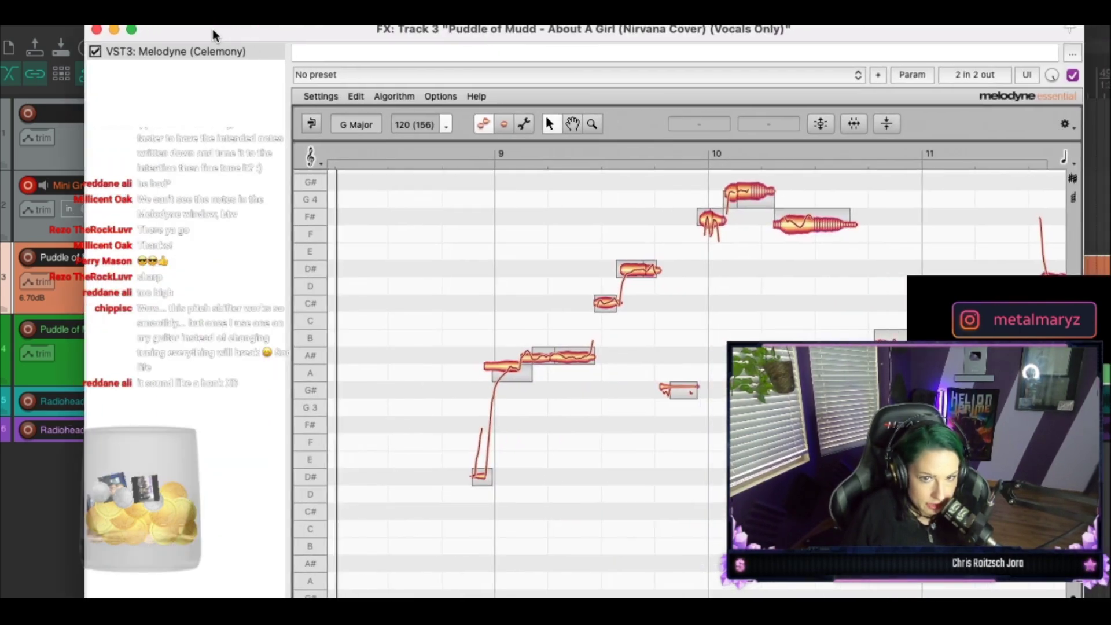
click(763, 200)
drag(770, 120, 769, 148)
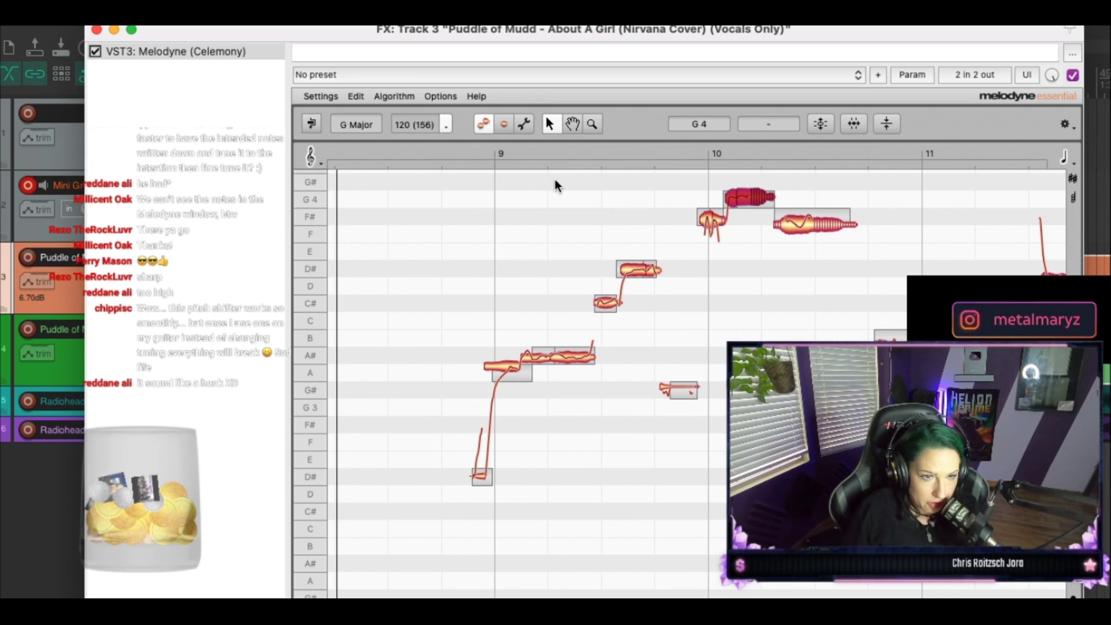
drag(338, 34, 827, 56)
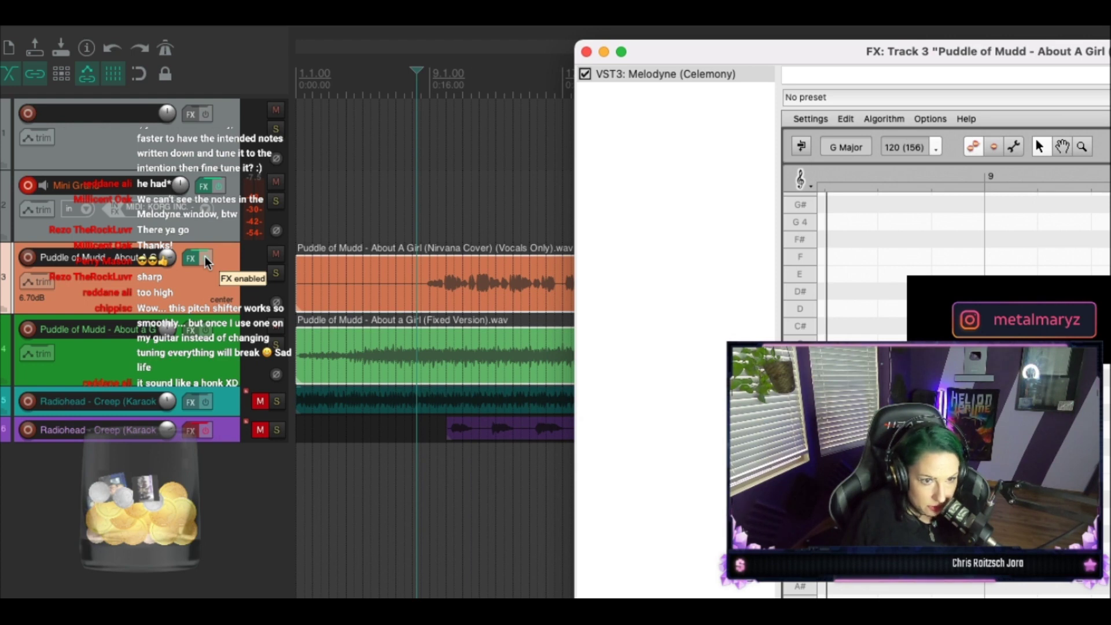
key(space)
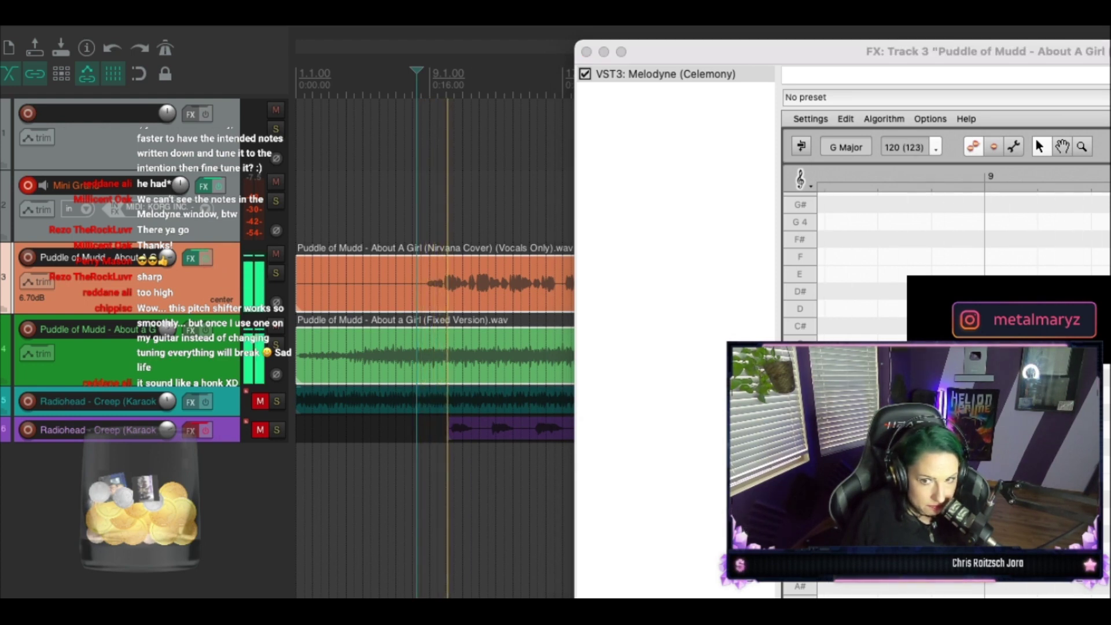
key(space)
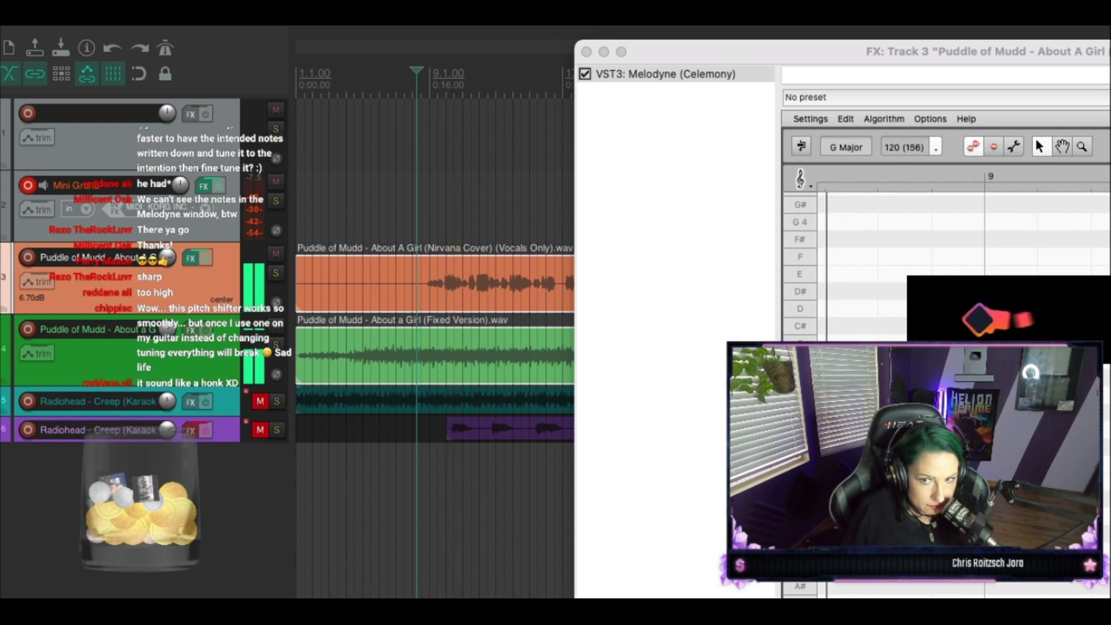
Step: Raise the F# 4 note just before bar 10 to +24 ct and audition the phrase repeatedly
drag(1099, 50, 956, 48)
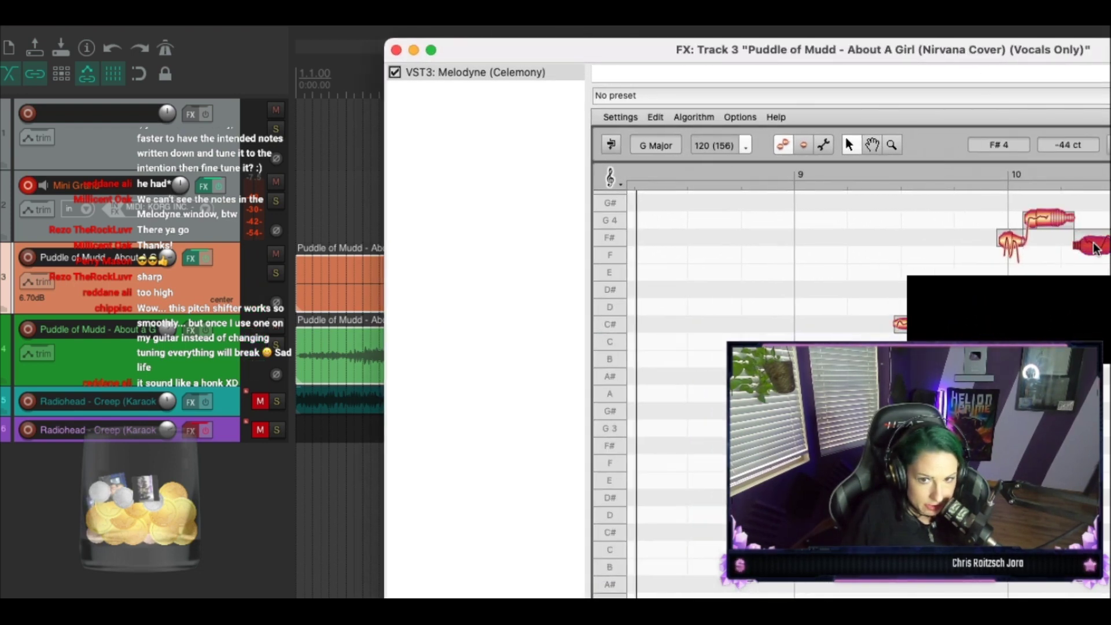
click(1011, 253)
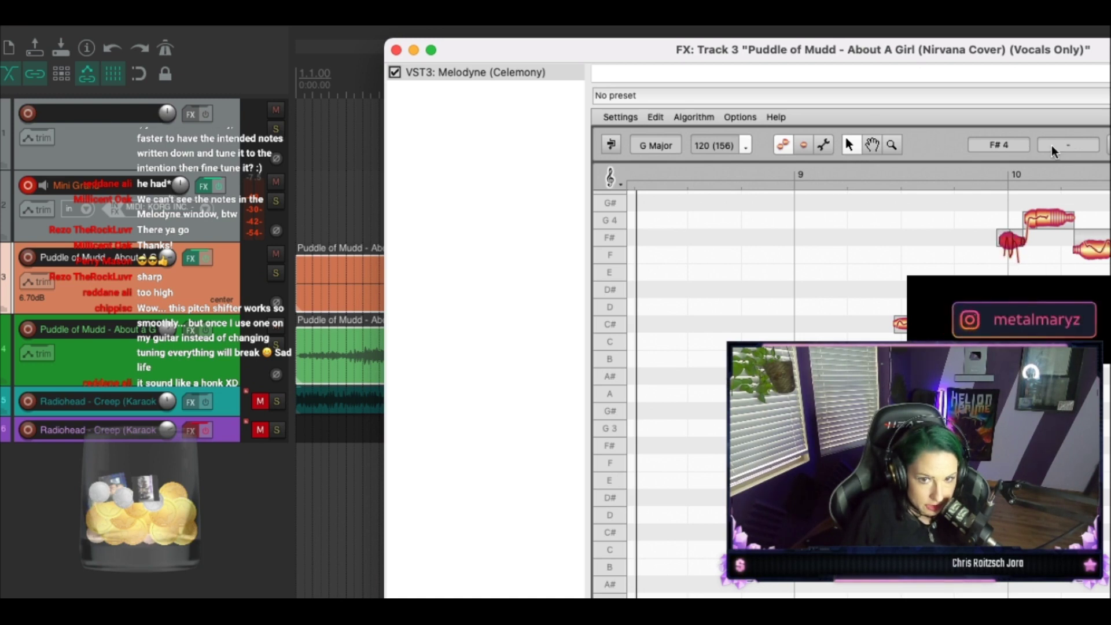
drag(1051, 144, 1051, 123)
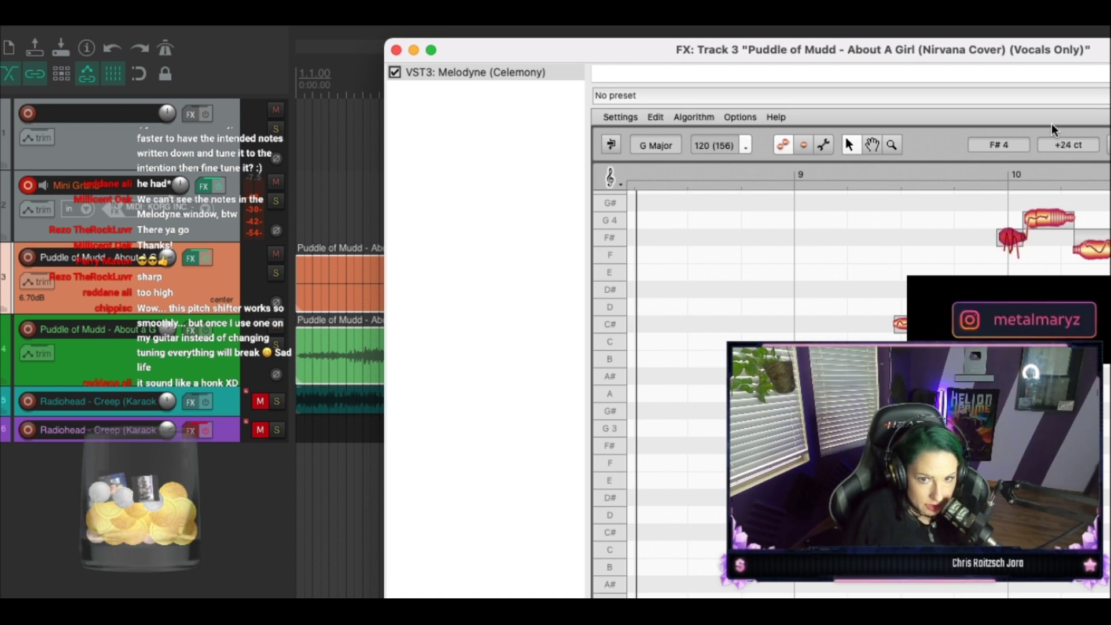
drag(557, 50, 752, 81)
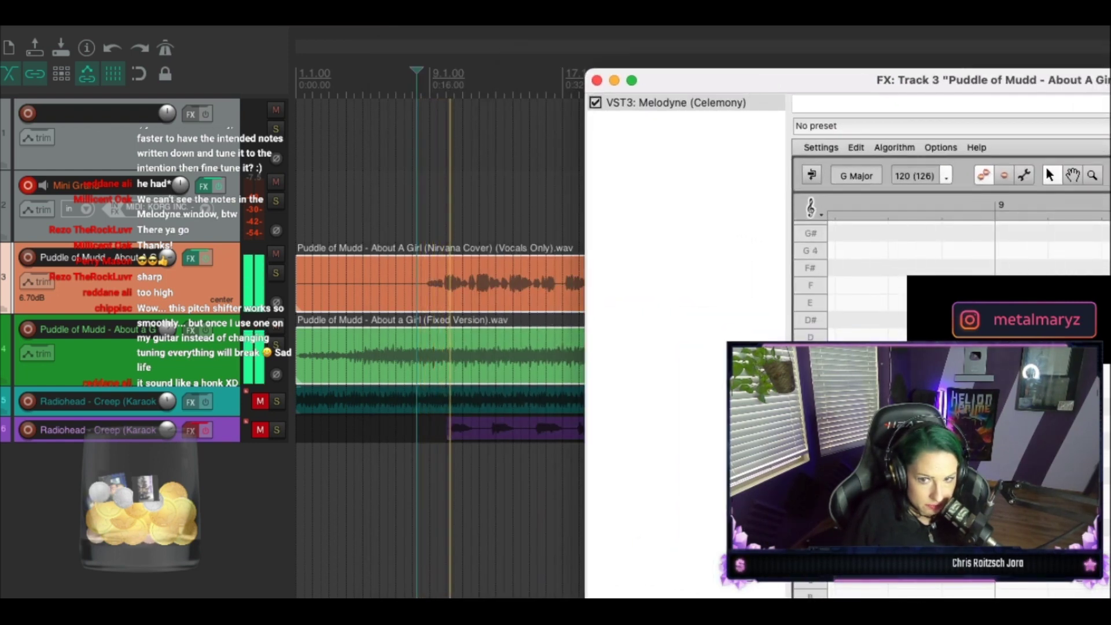
key(space)
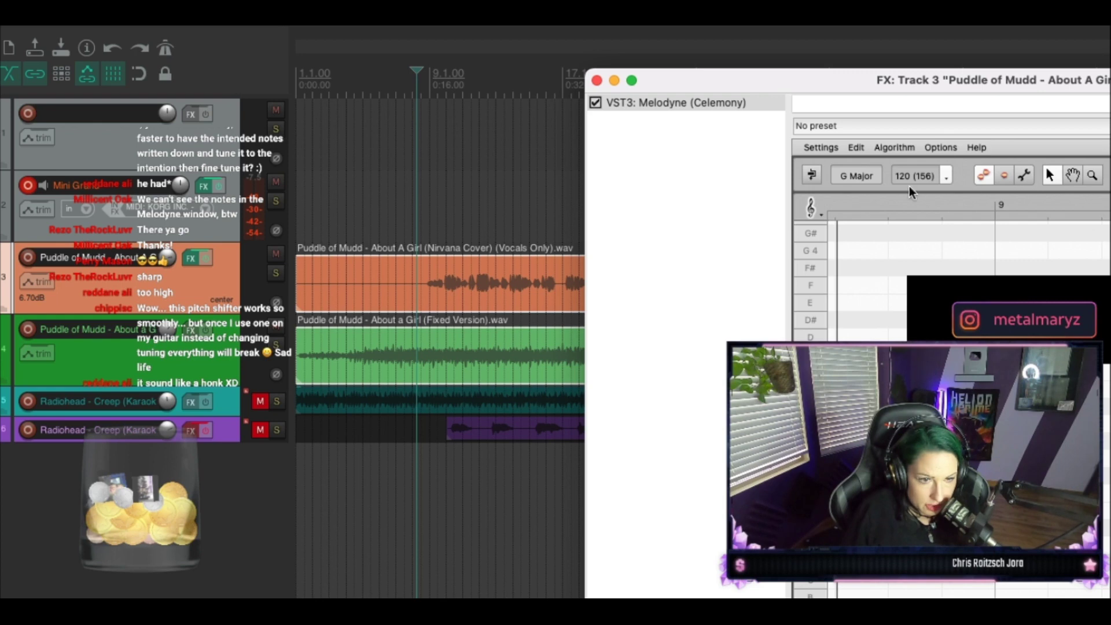
key(space)
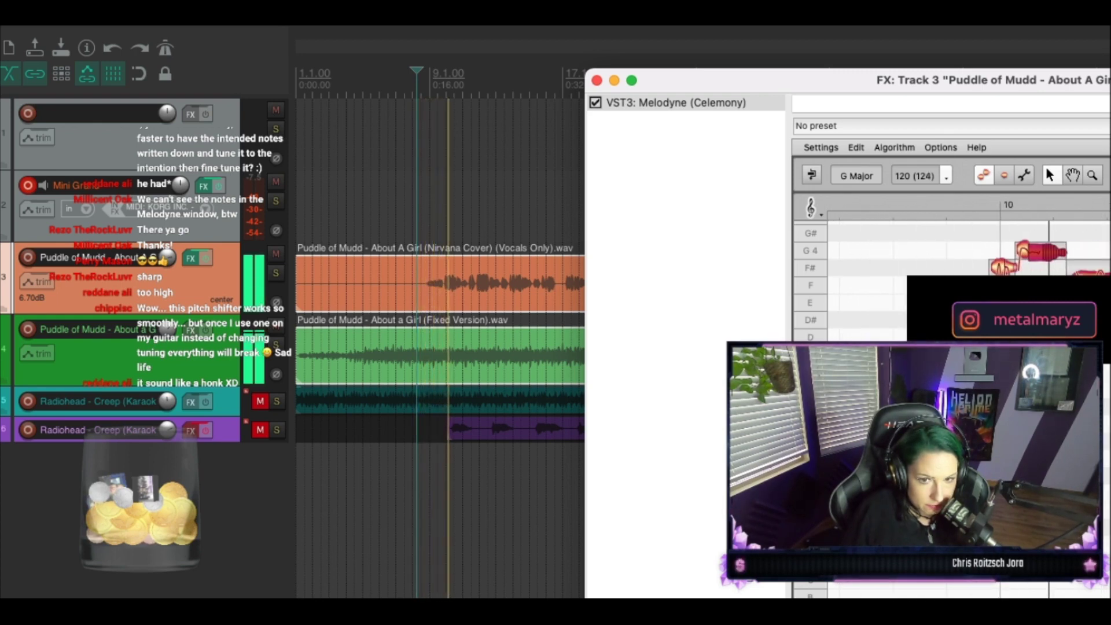
key(space)
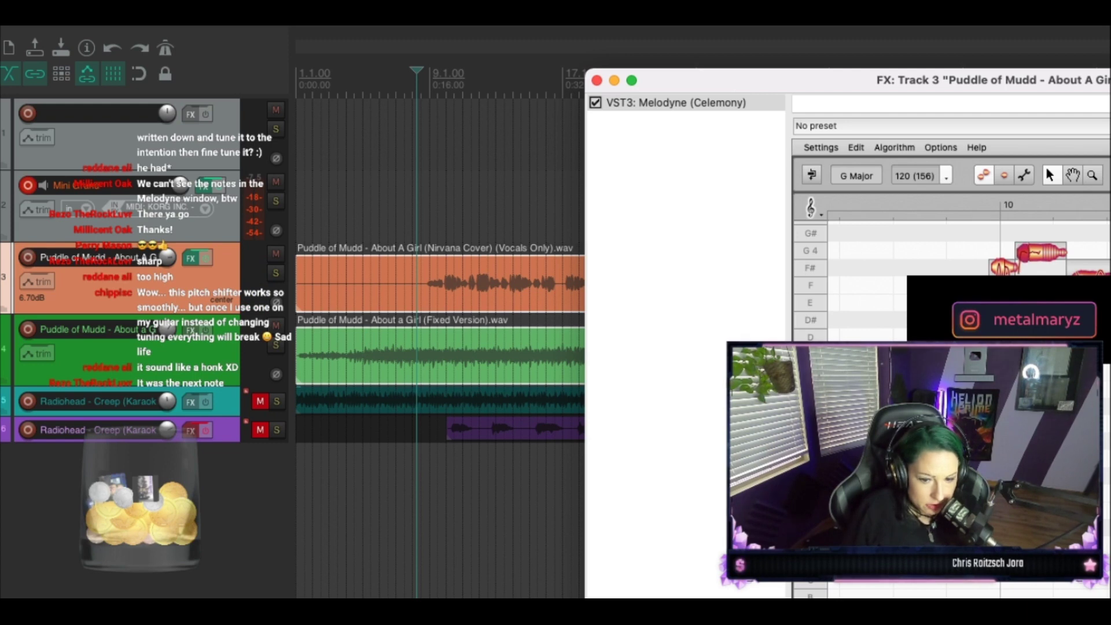
key(space)
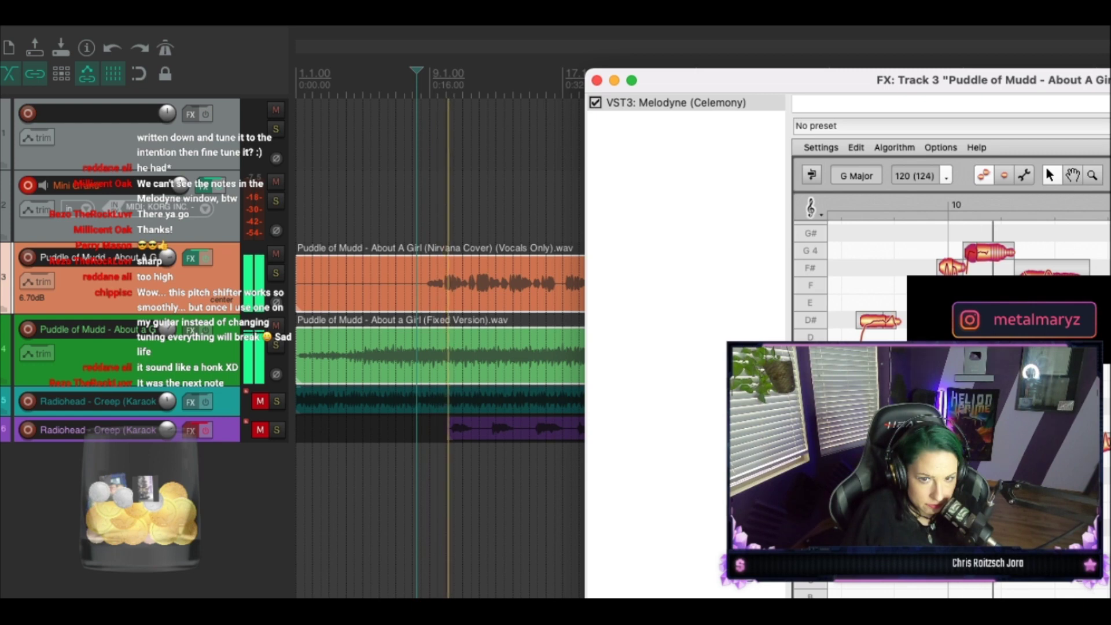
key(space)
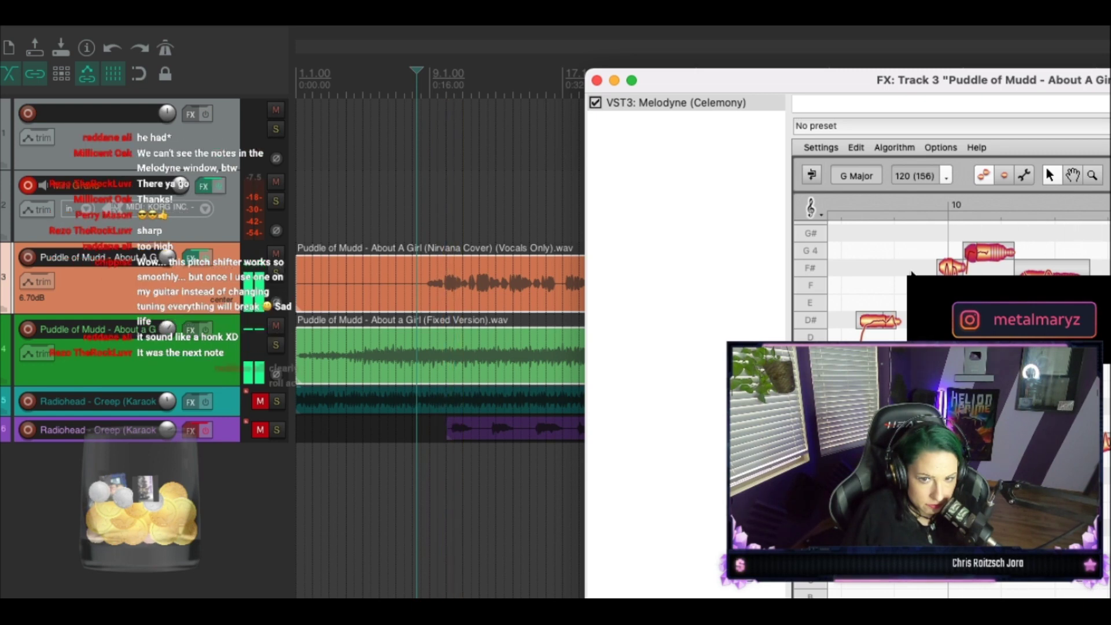
key(space)
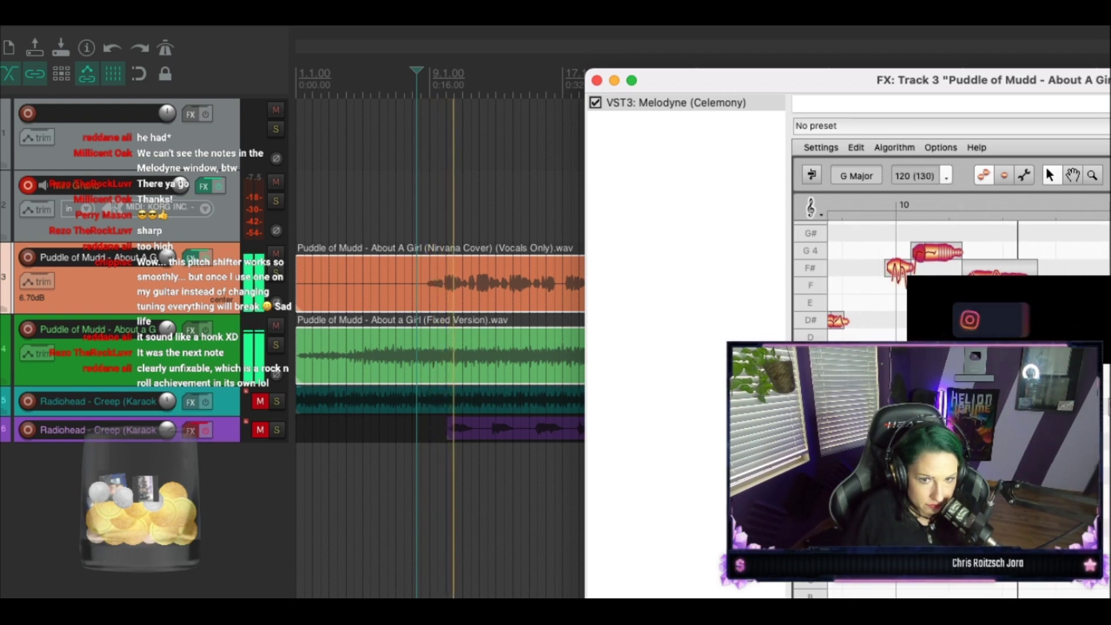
Step: Lower the sustained F# 4 note after the G 4 note in bar 10 to F 4 at +23 ct, and audition the phrase
key(space)
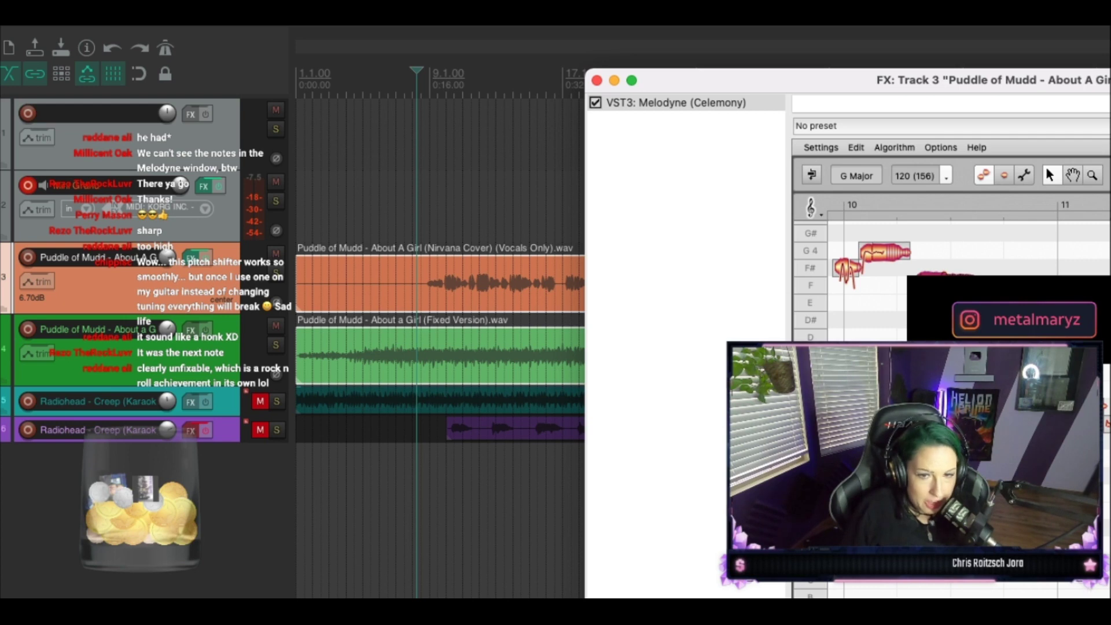
key(space)
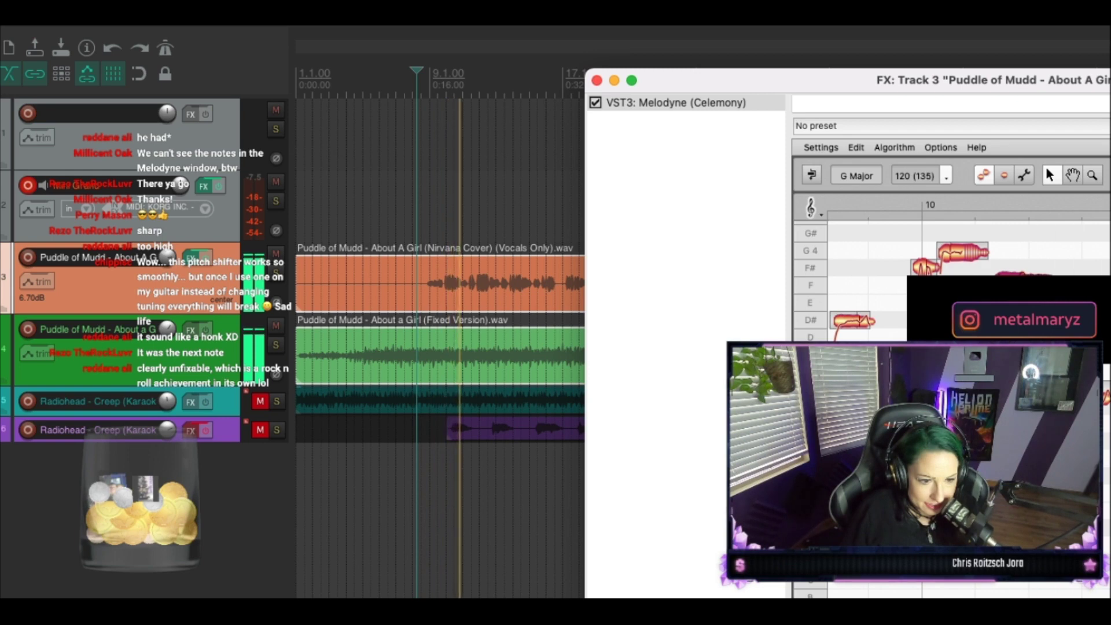
drag(885, 79, 645, 71)
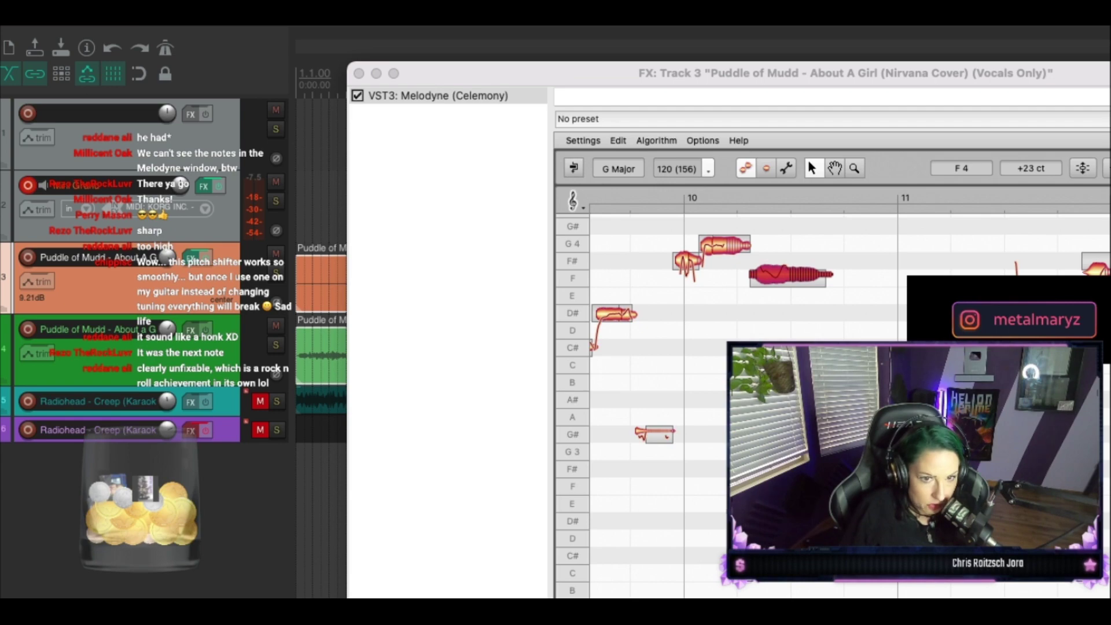
drag(628, 70, 171, 7)
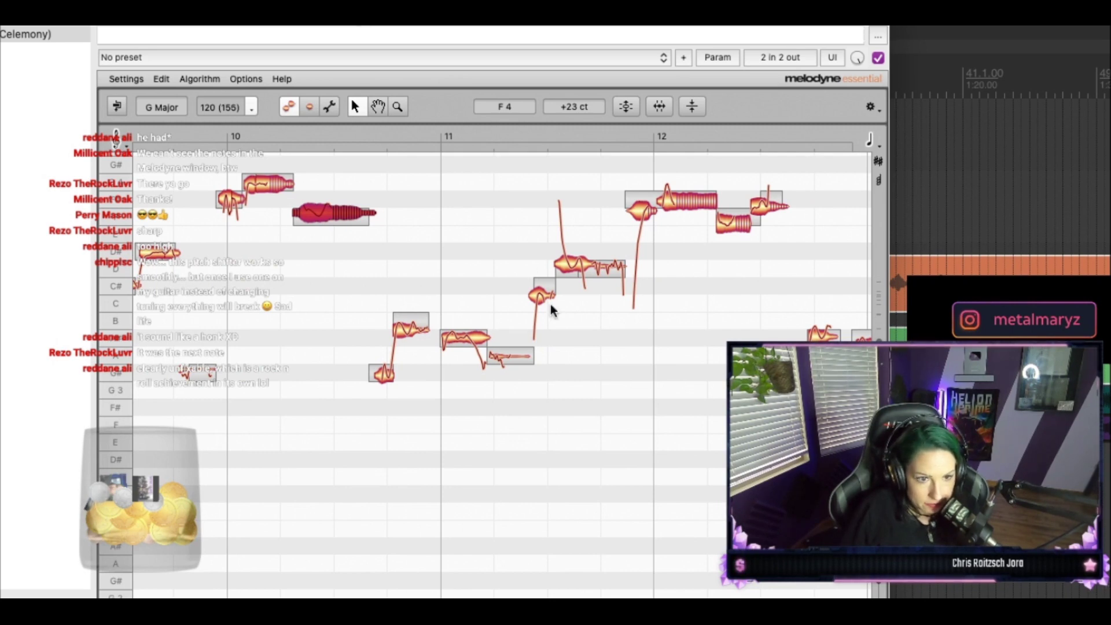
key(space)
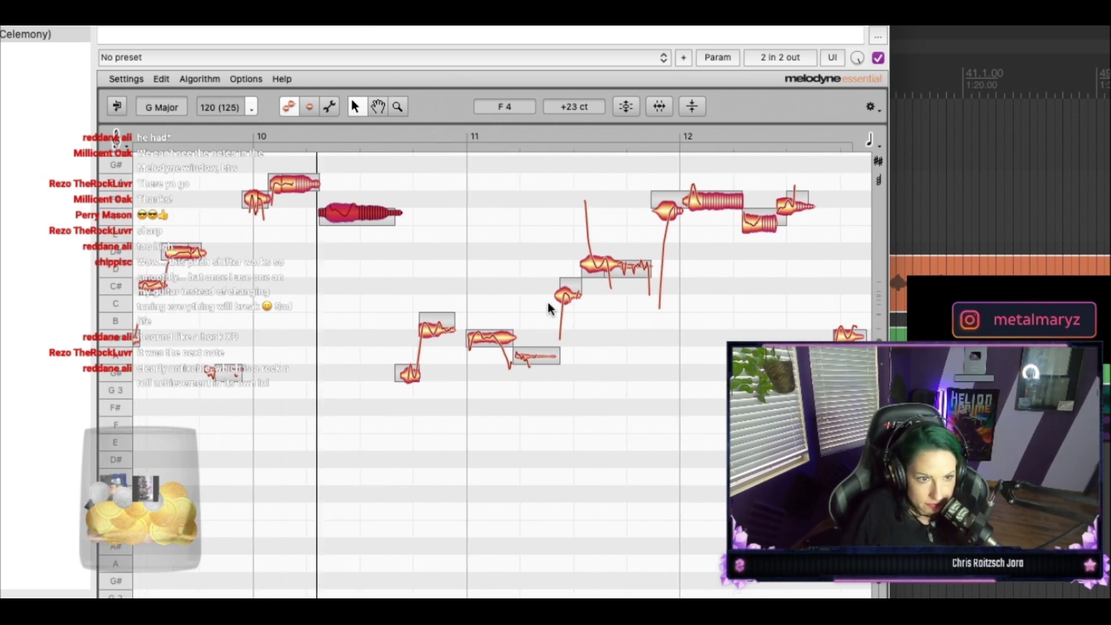
key(space)
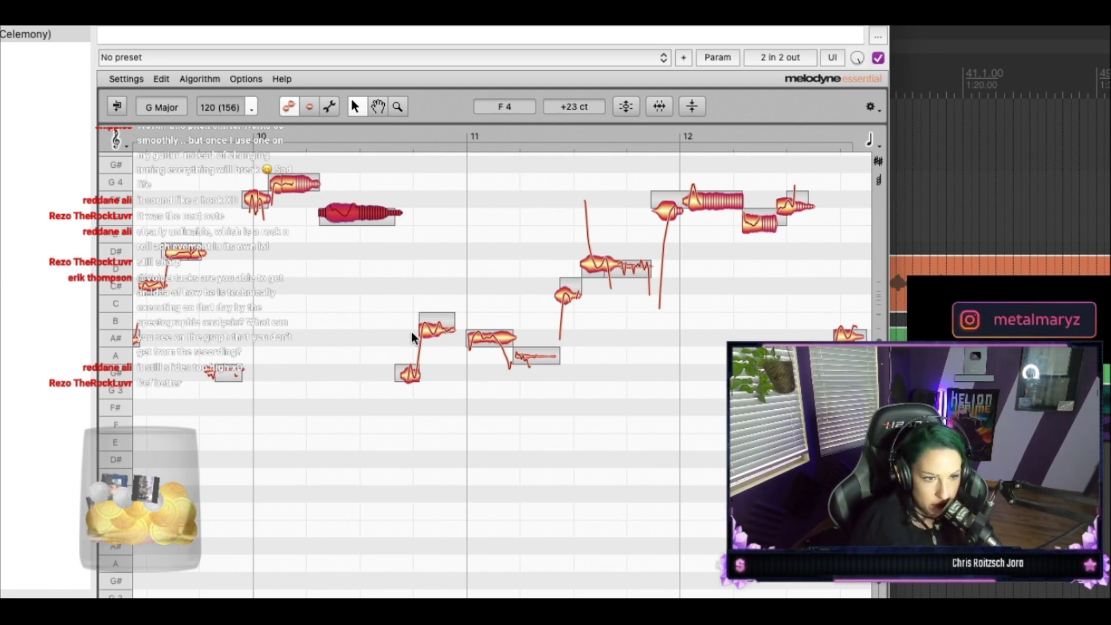
Step: Lower the B 3 note before bar 11 to A# 3 at -11 ct, and set the C# 4 note before bar 12 to -3 ct
drag(411, 332, 412, 349)
double_click(366, 293)
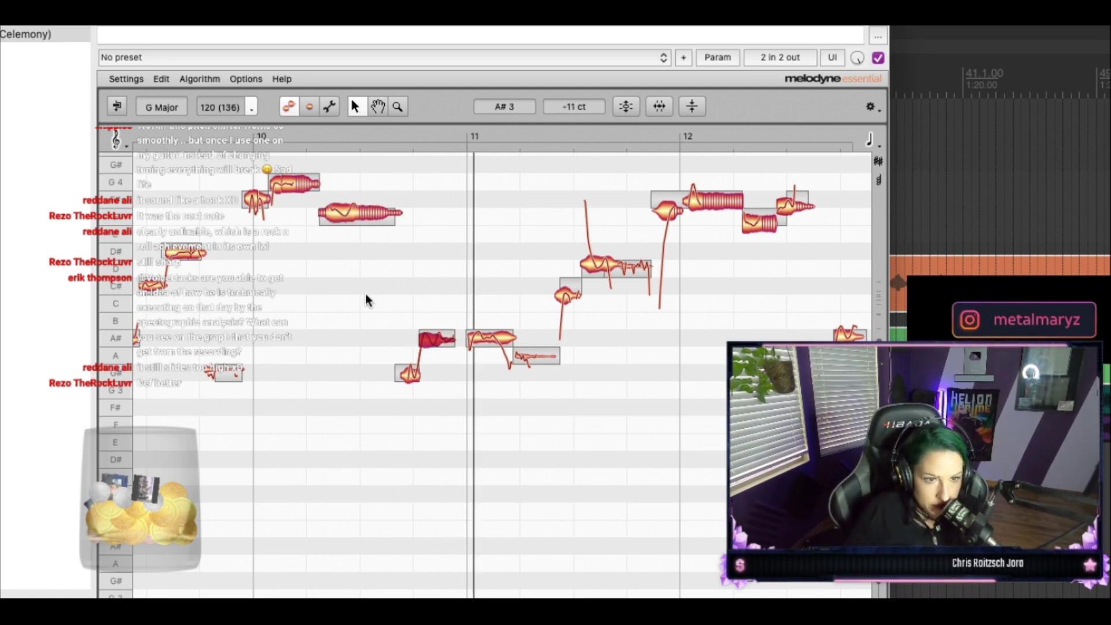
key(Right)
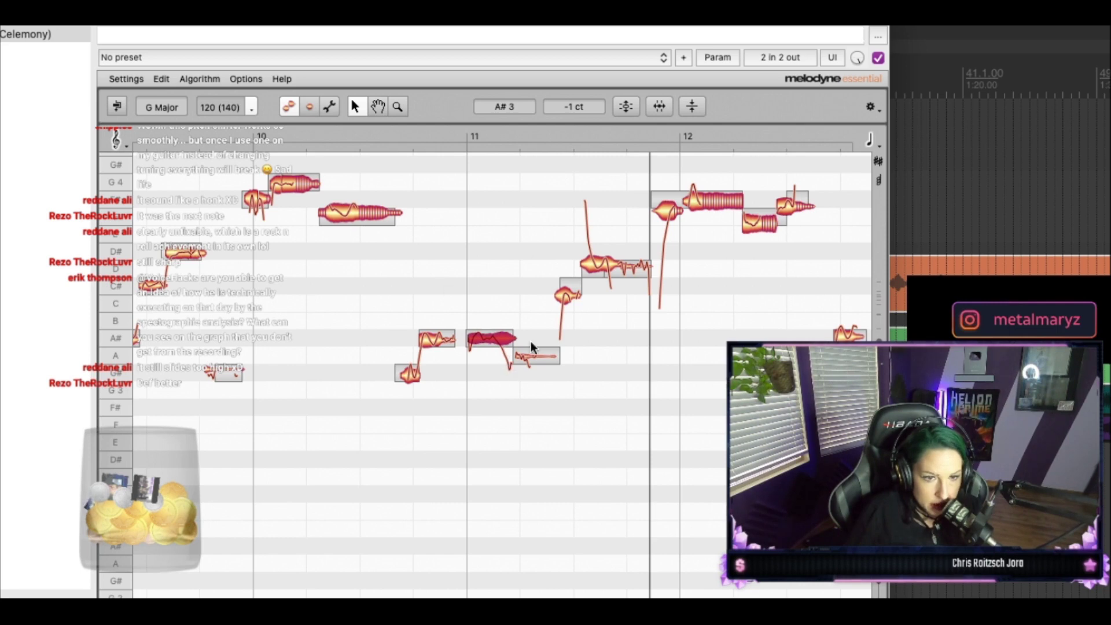
click(564, 295)
scroll(510, 251, right, 2)
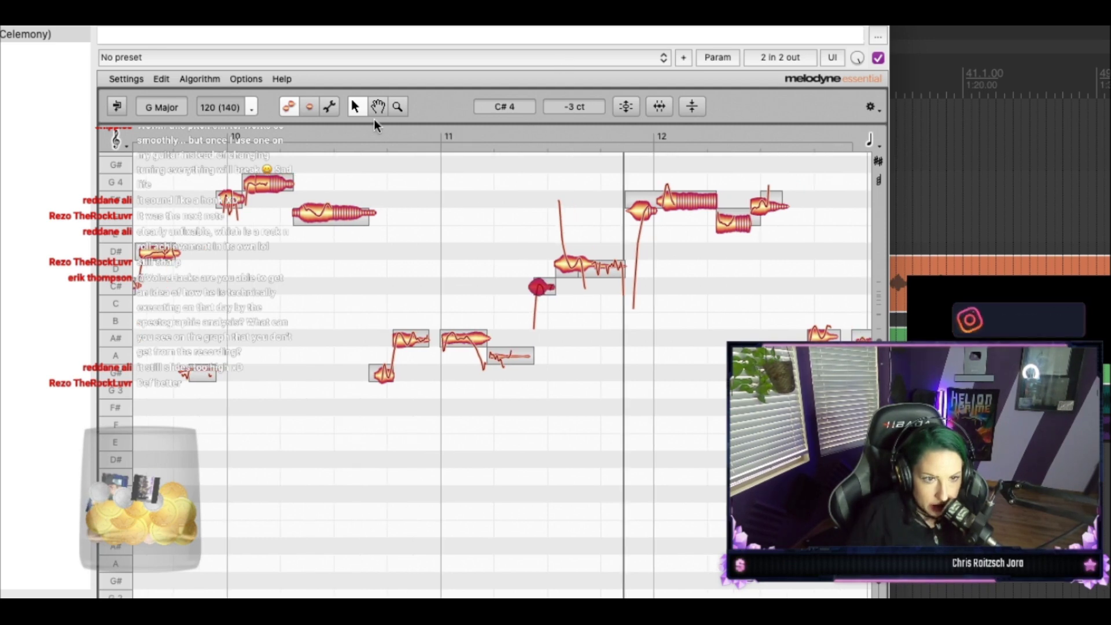
Step: Separate the short start of the D 4 note before bar 12 into its own D# 4 note
click(329, 106)
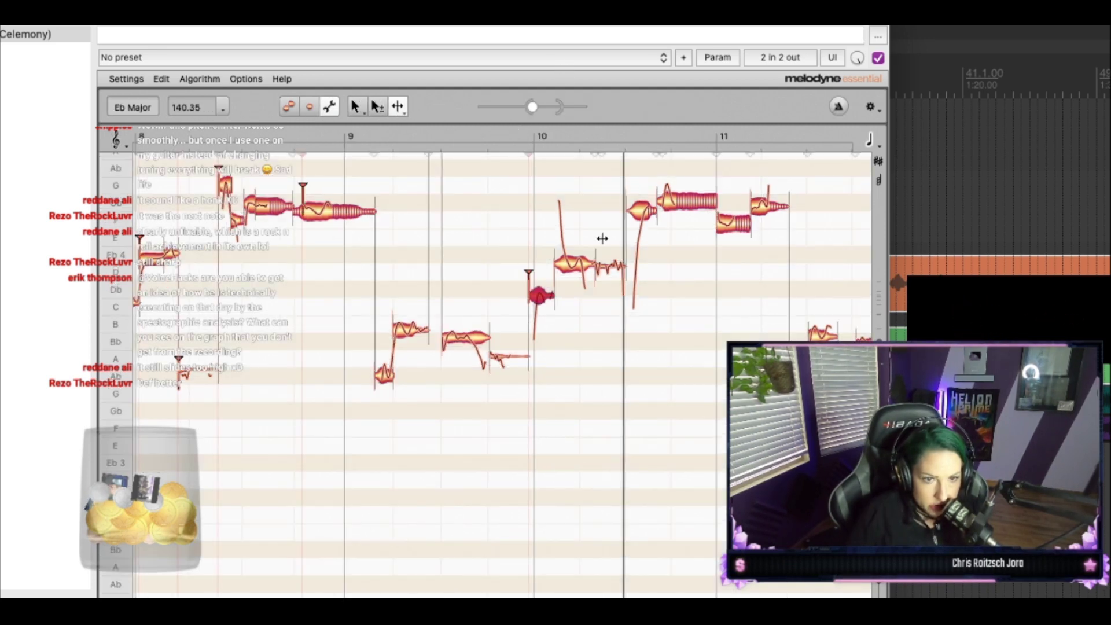
click(573, 265)
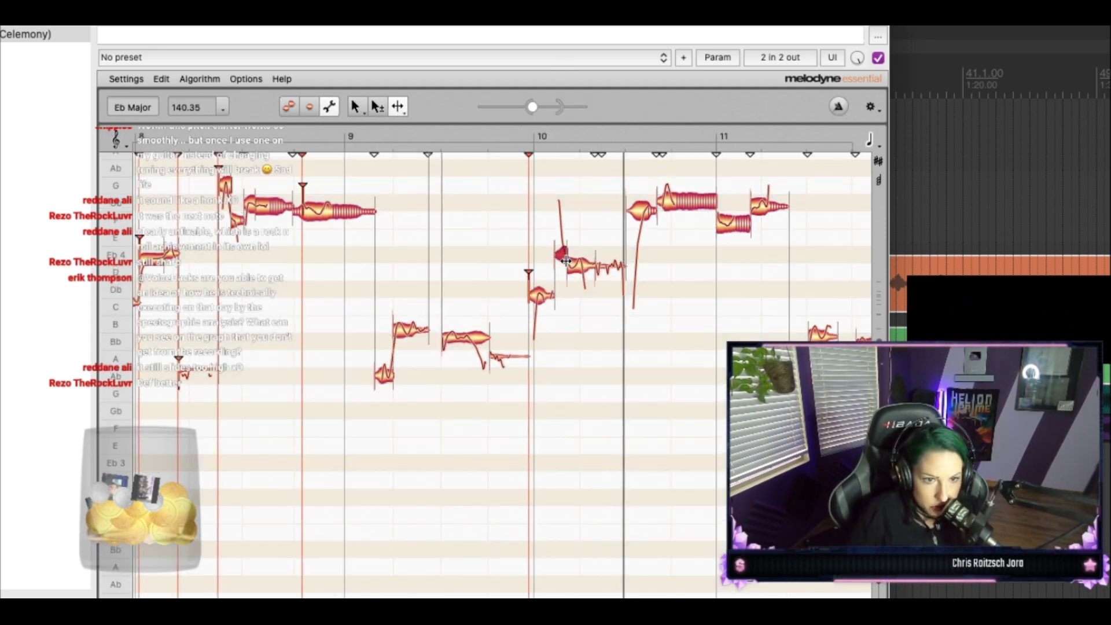
click(280, 104)
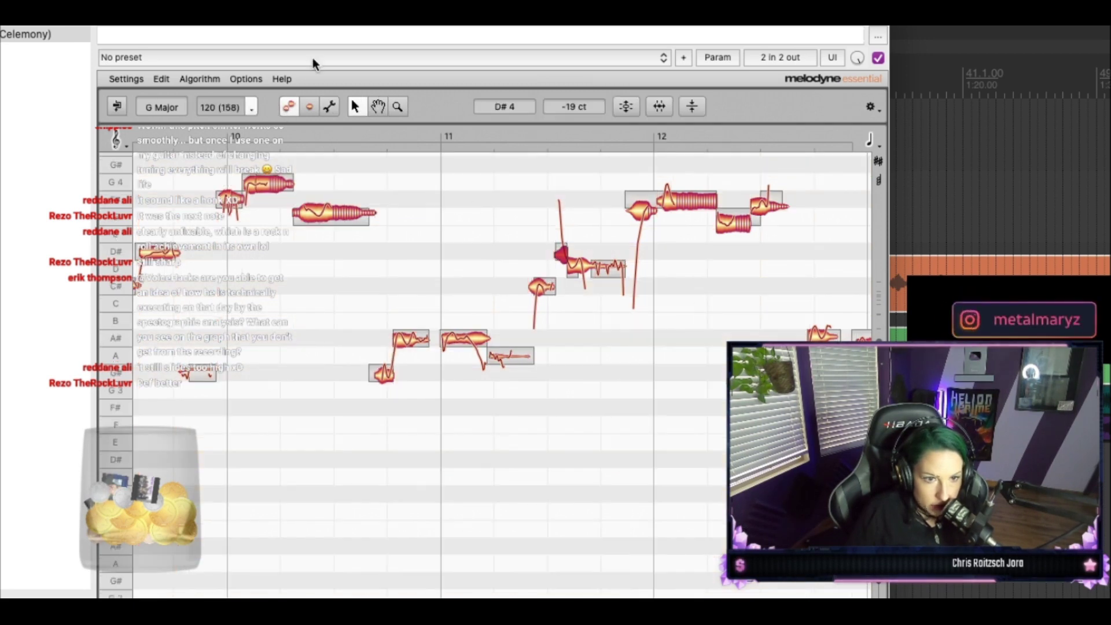
click(329, 106)
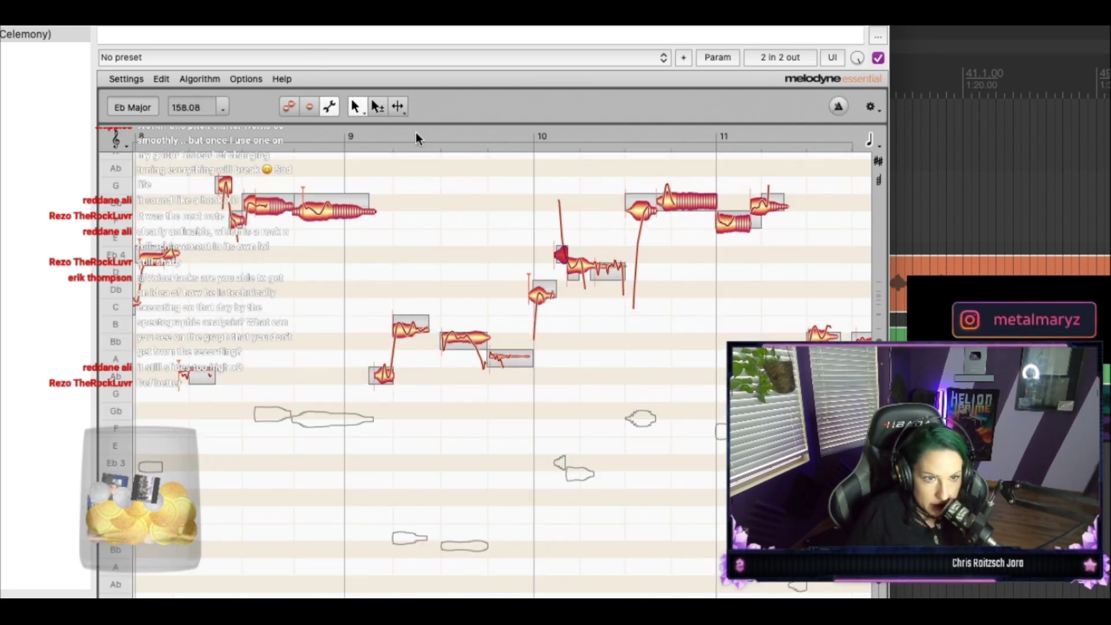
click(289, 106)
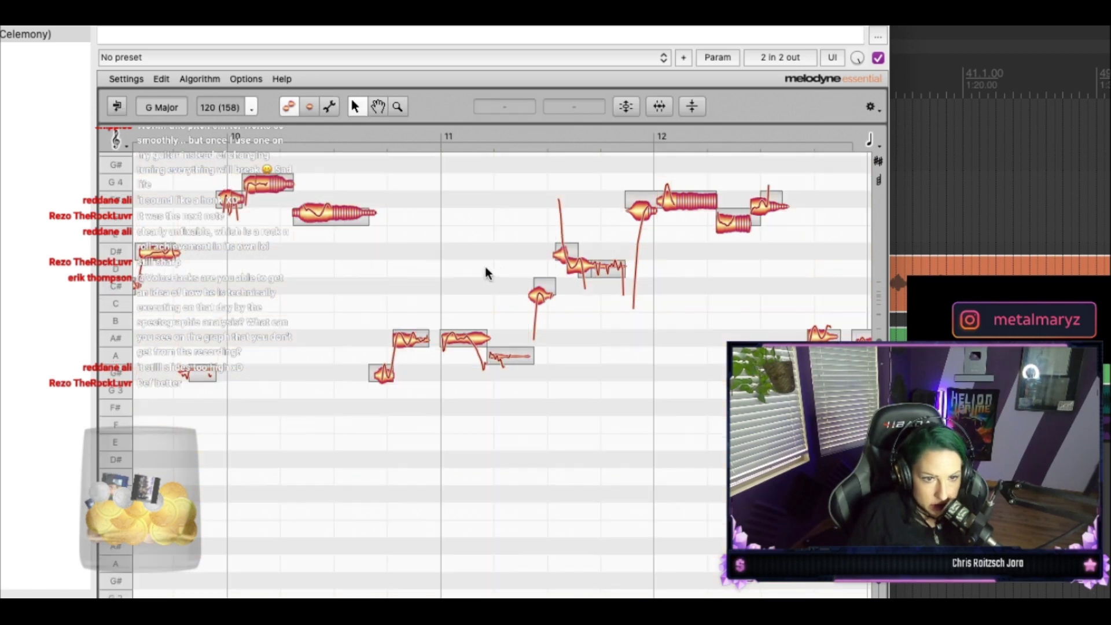
click(544, 171)
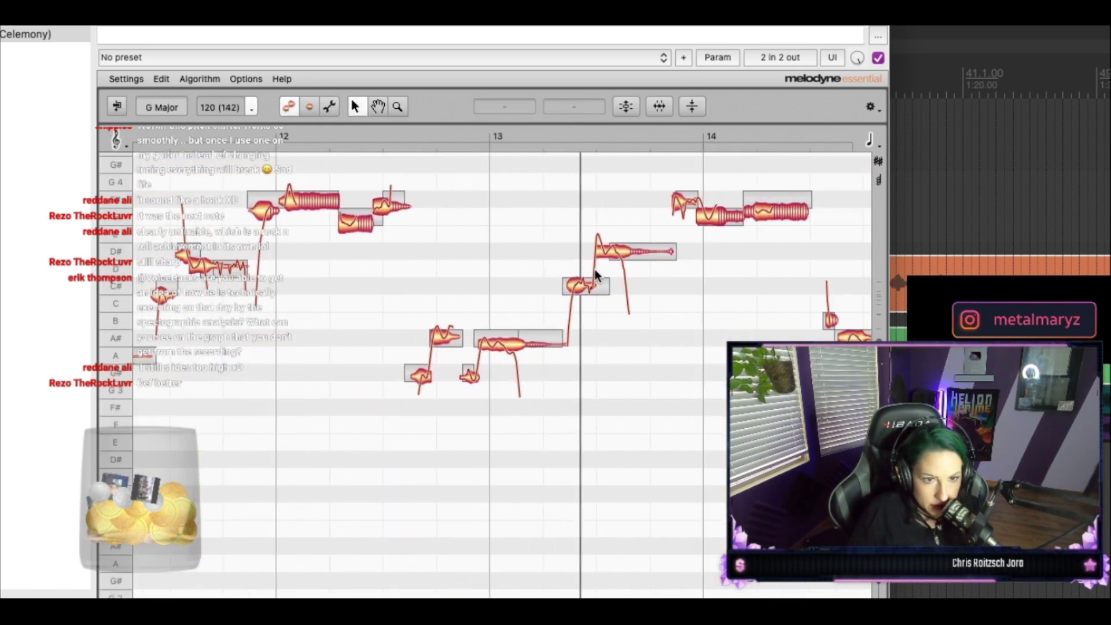
Step: Tune the short A# 3 note before bar 13 to -5 ct and the longer A# 3 note around bar 13 to +3 ct
click(418, 339)
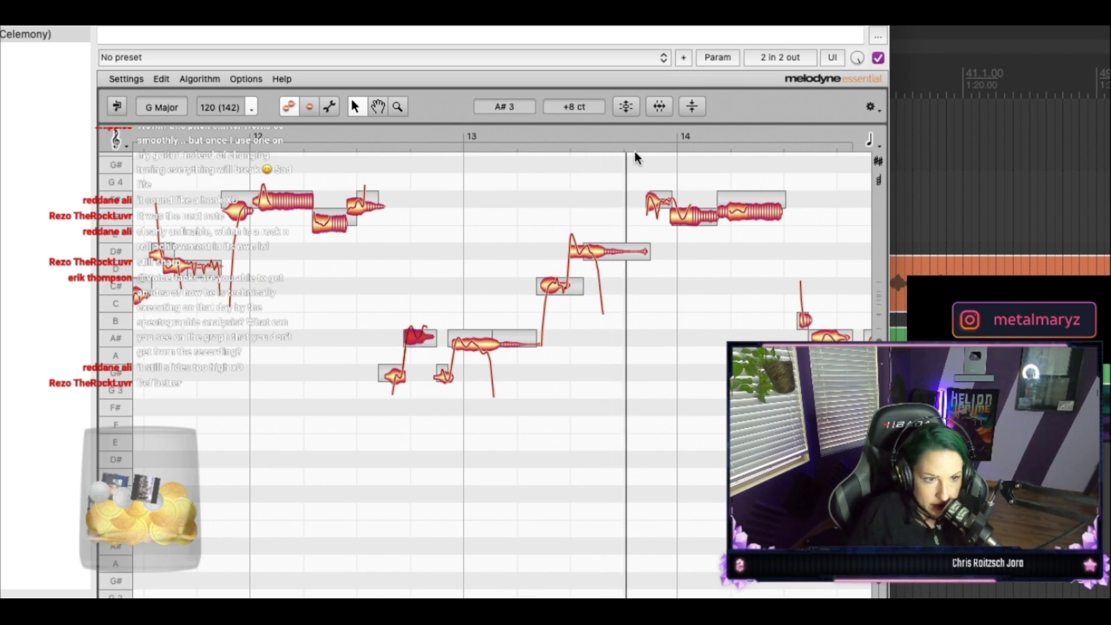
drag(577, 106, 575, 123)
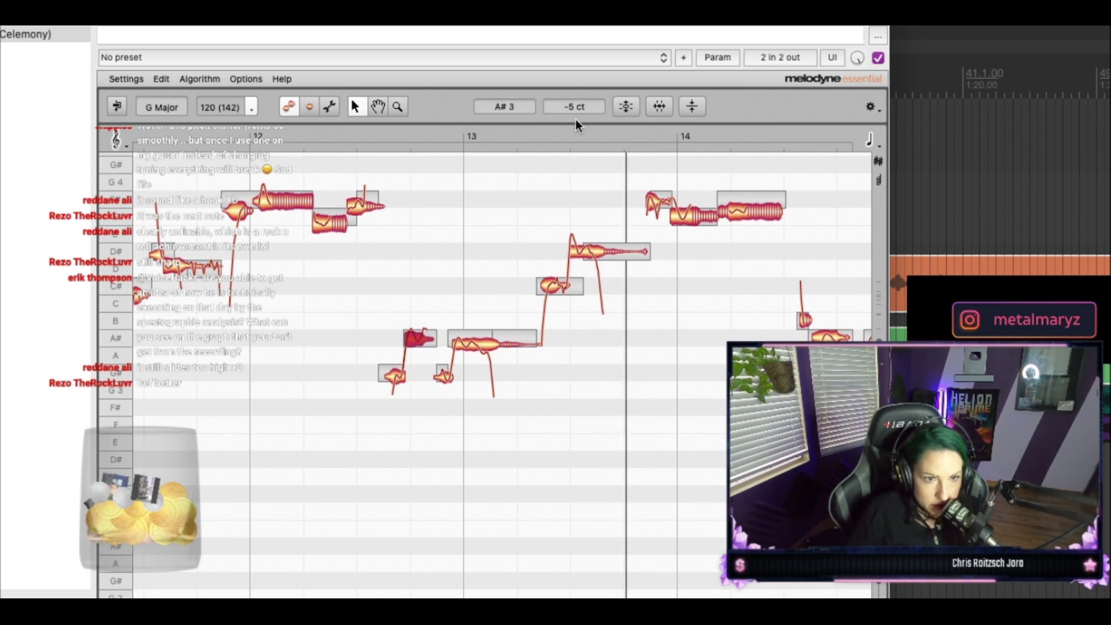
click(488, 340)
drag(574, 107, 573, 71)
key(space)
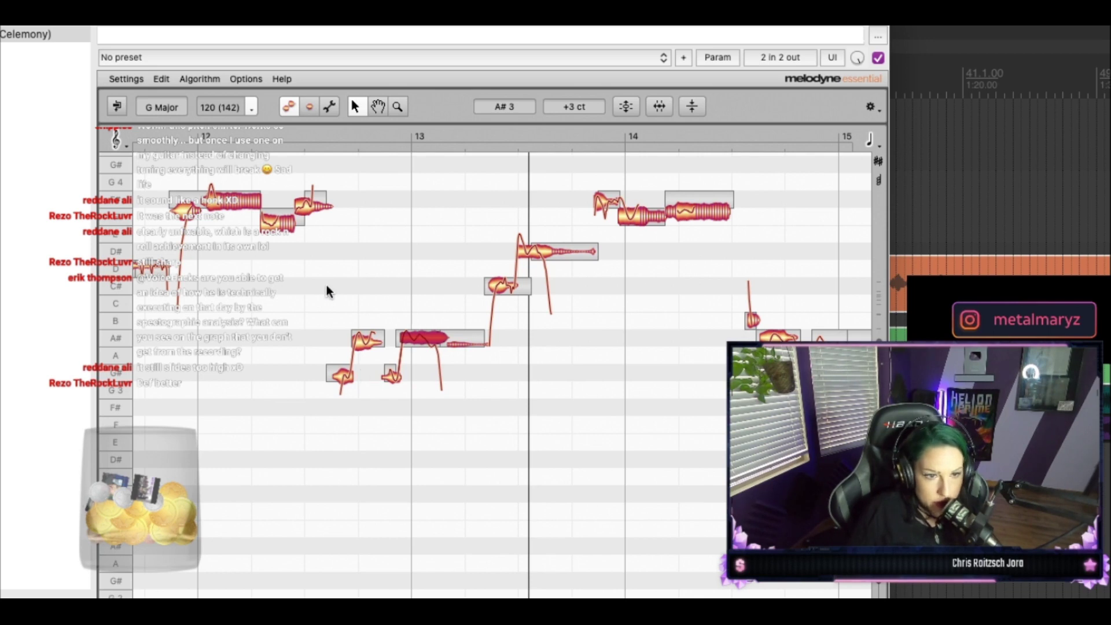
click(318, 158)
double_click(318, 159)
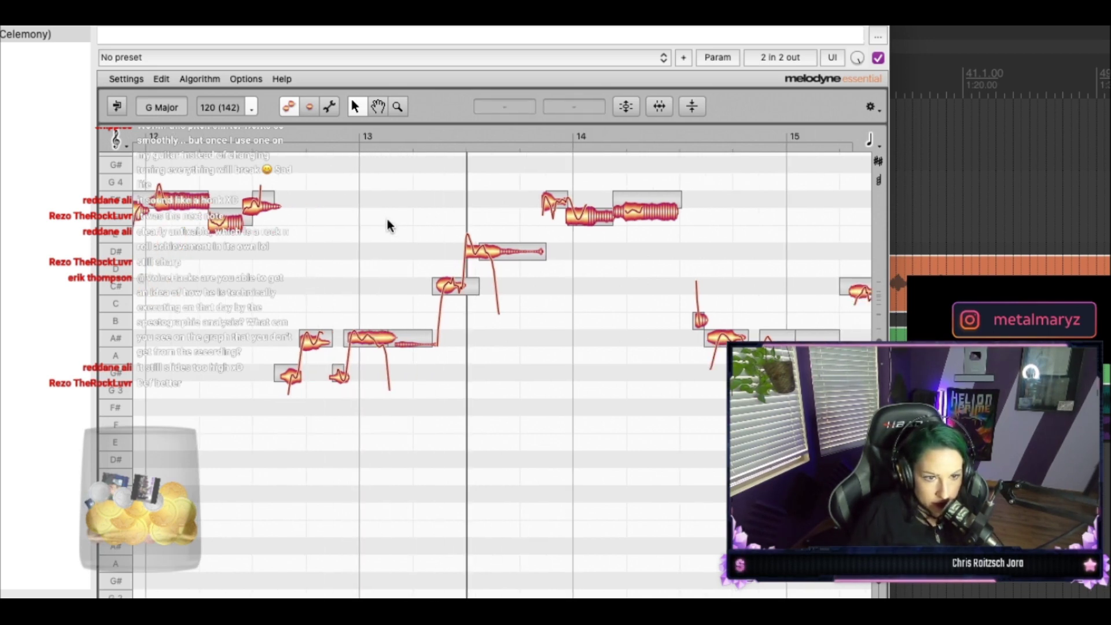
Step: Separate the sharp start of the D# 4 note between bars 13 and 14 into its own note
scroll(619, 310, right, 3)
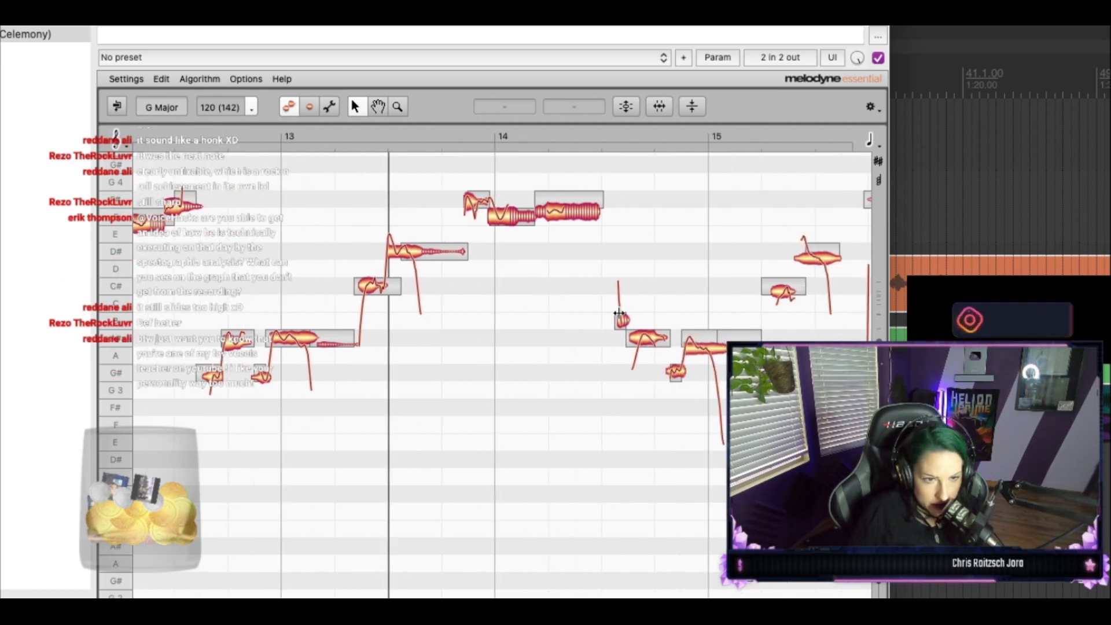
click(404, 248)
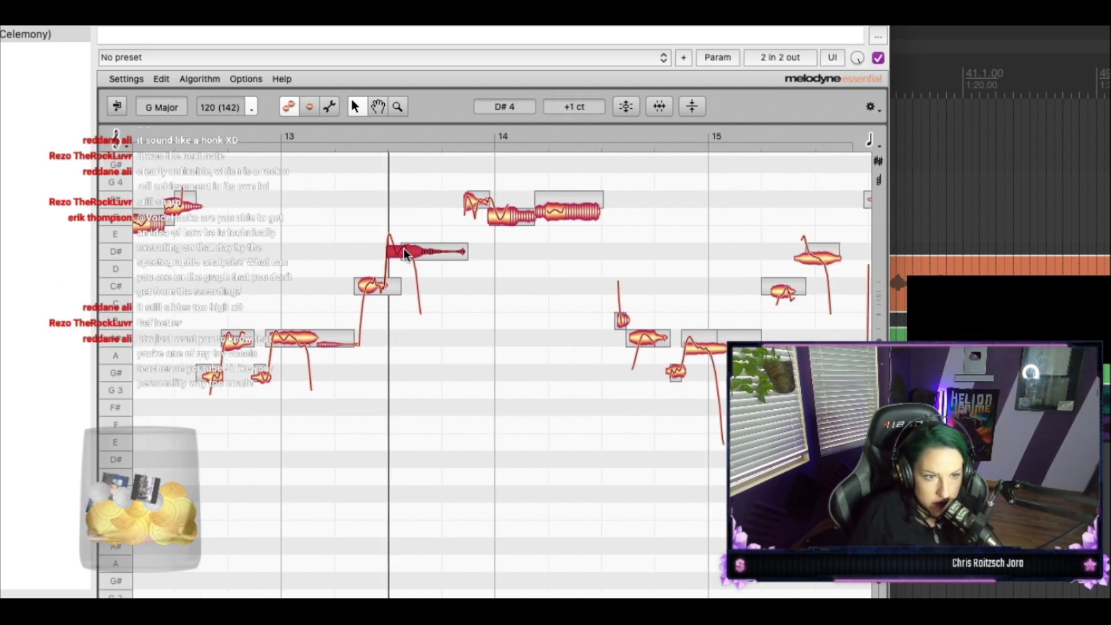
click(329, 107)
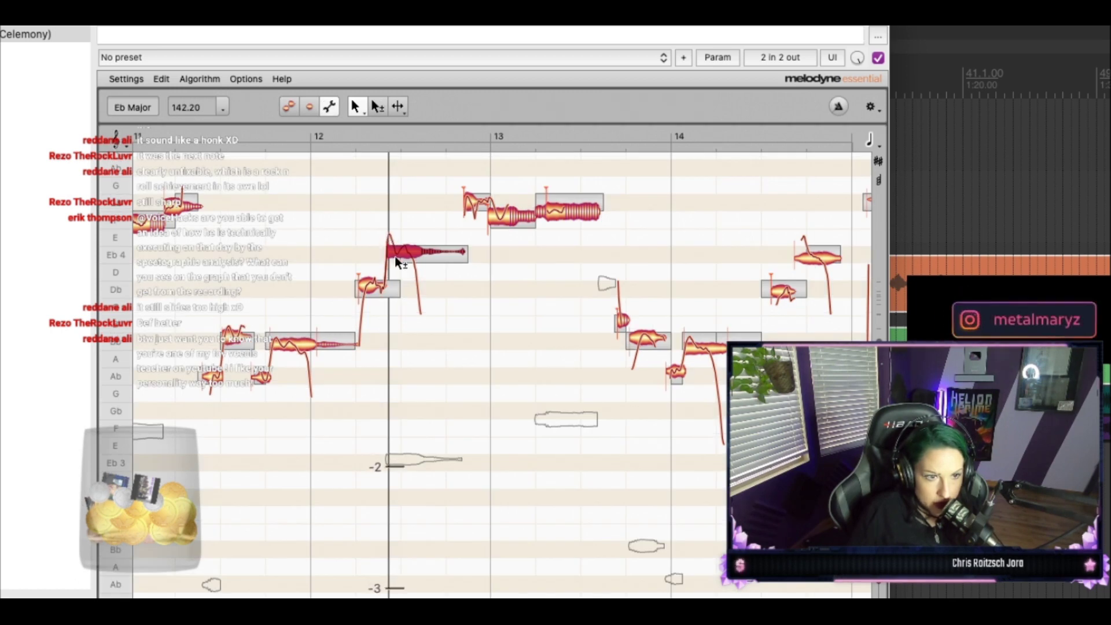
click(401, 107)
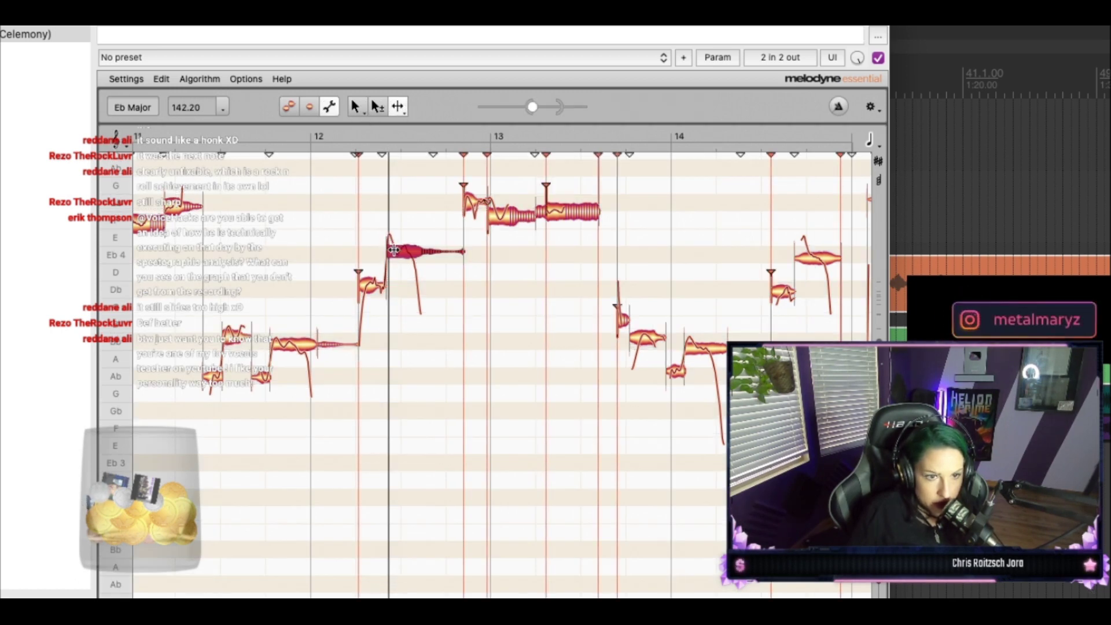
double_click(394, 250)
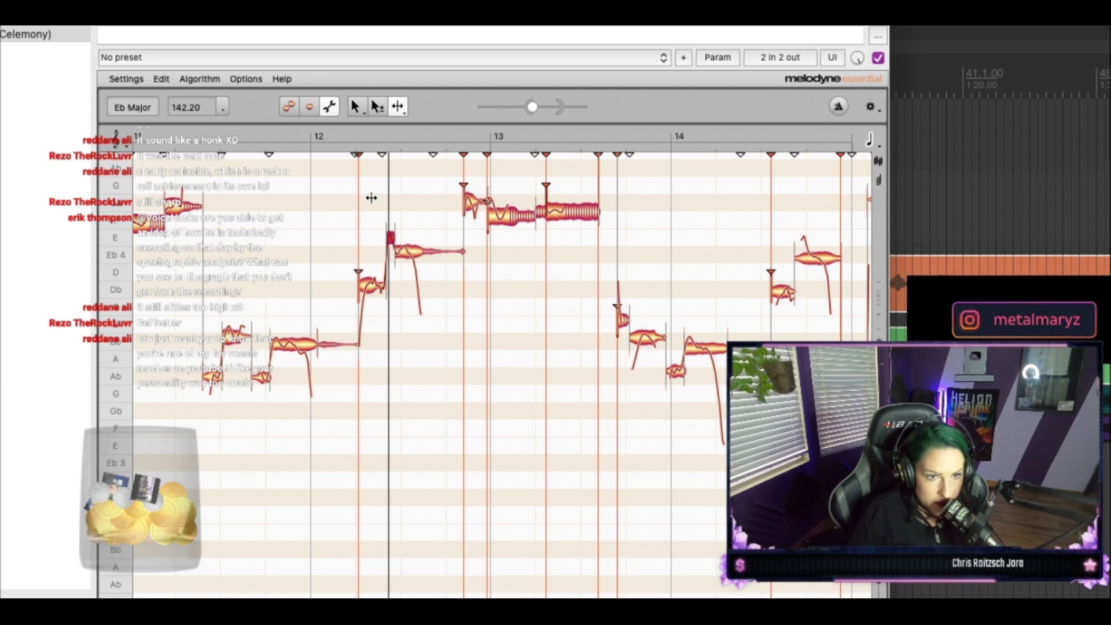
Step: Lower the separated start note between bars 13 and 14 to D# 4 at +22 ct, and audition the section
click(283, 106)
drag(581, 111, 580, 154)
key(space)
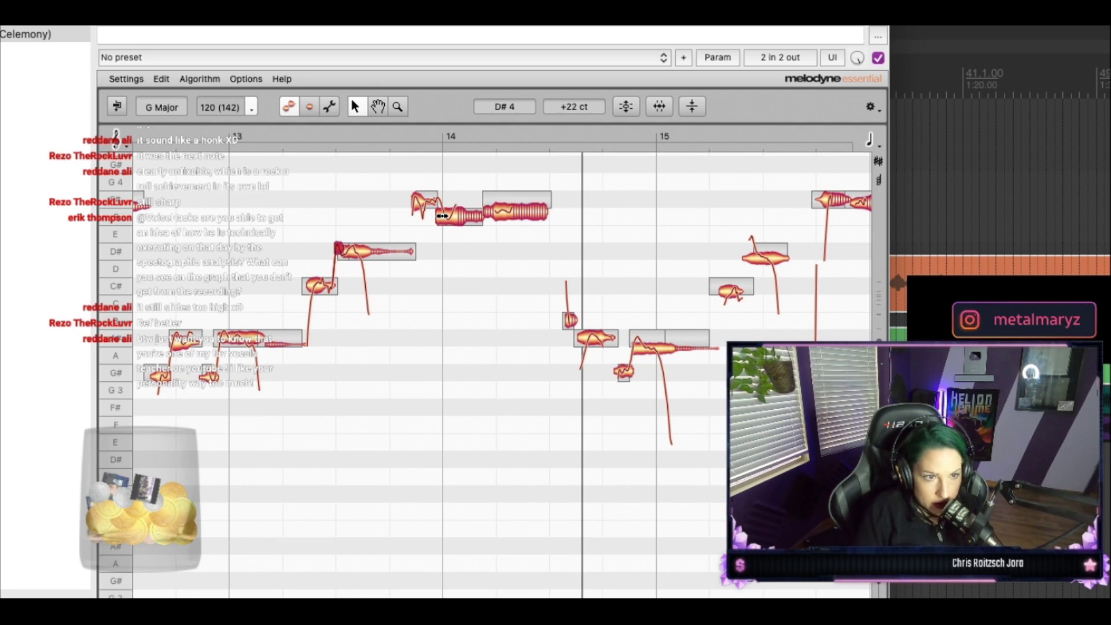
Step: Fine-tune the short F# 4 note before bar 14 and raise the note at bar 14 to G# 4 at -43 ct
scroll(486, 371, up, 5)
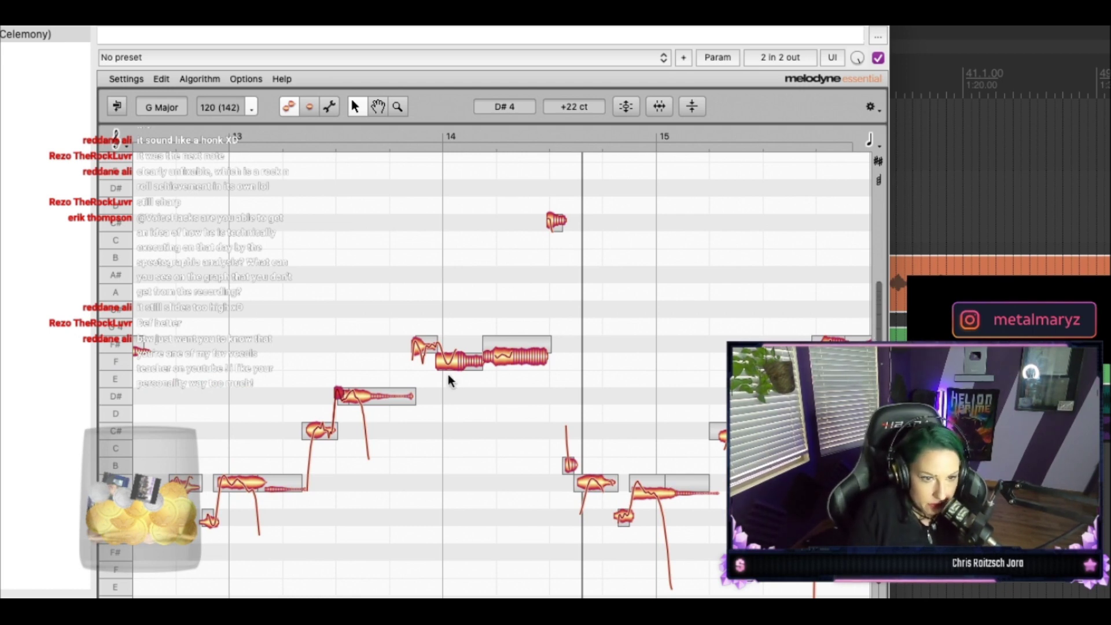
click(425, 347)
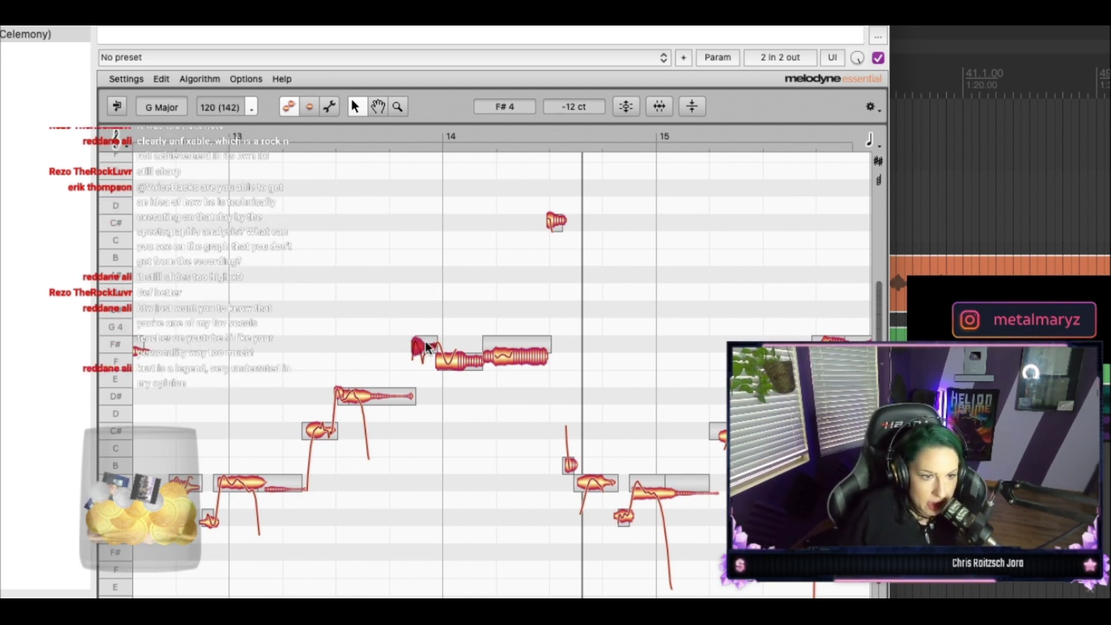
drag(575, 104, 577, 81)
click(450, 368)
drag(450, 368, 451, 315)
drag(575, 109, 571, 146)
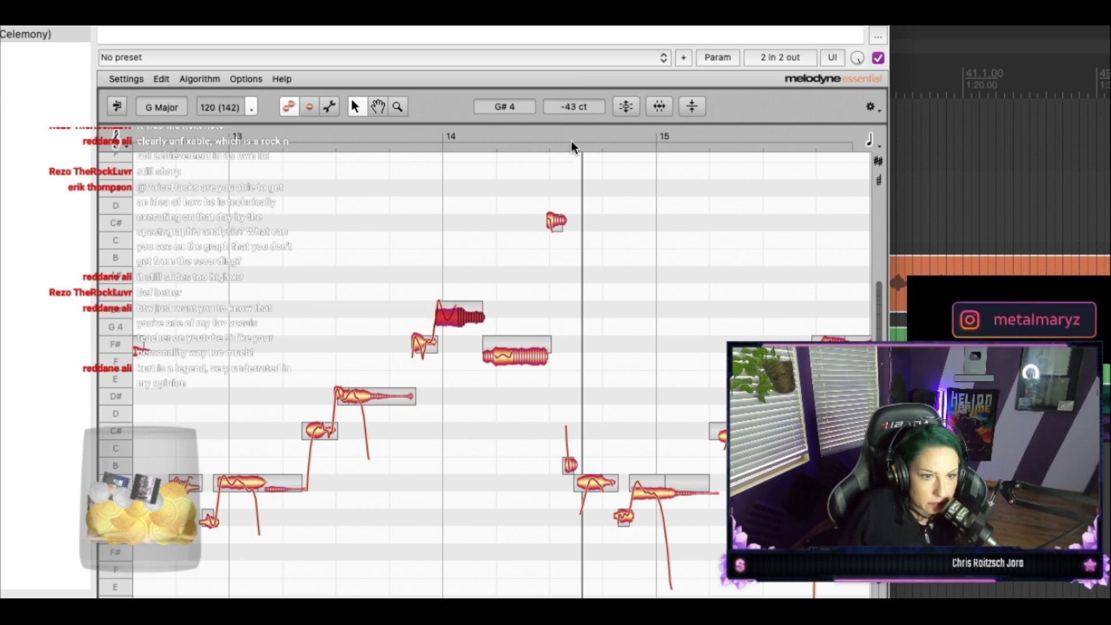
Step: Set the long F# 4 note after bar 14 to -13 ct, audition the phrase, and lower that note slightly further
click(500, 363)
drag(597, 106, 598, 137)
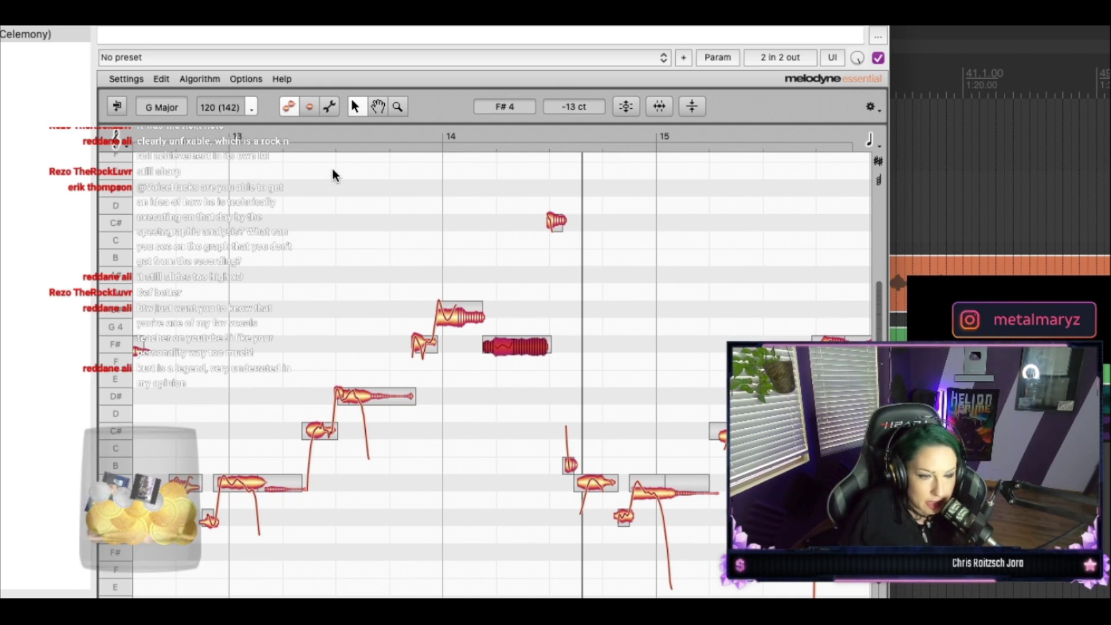
key(space)
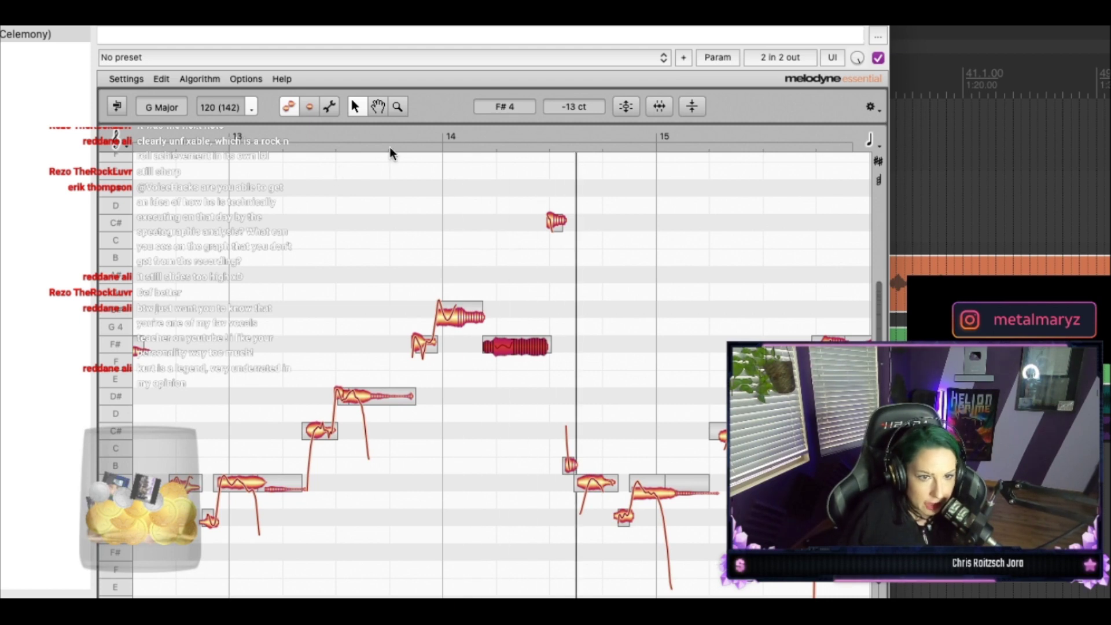
drag(588, 106, 578, 121)
Step: Lower the G# 4 note at bar 14 to G 4 at +41 ct and audition the phrase
click(448, 324)
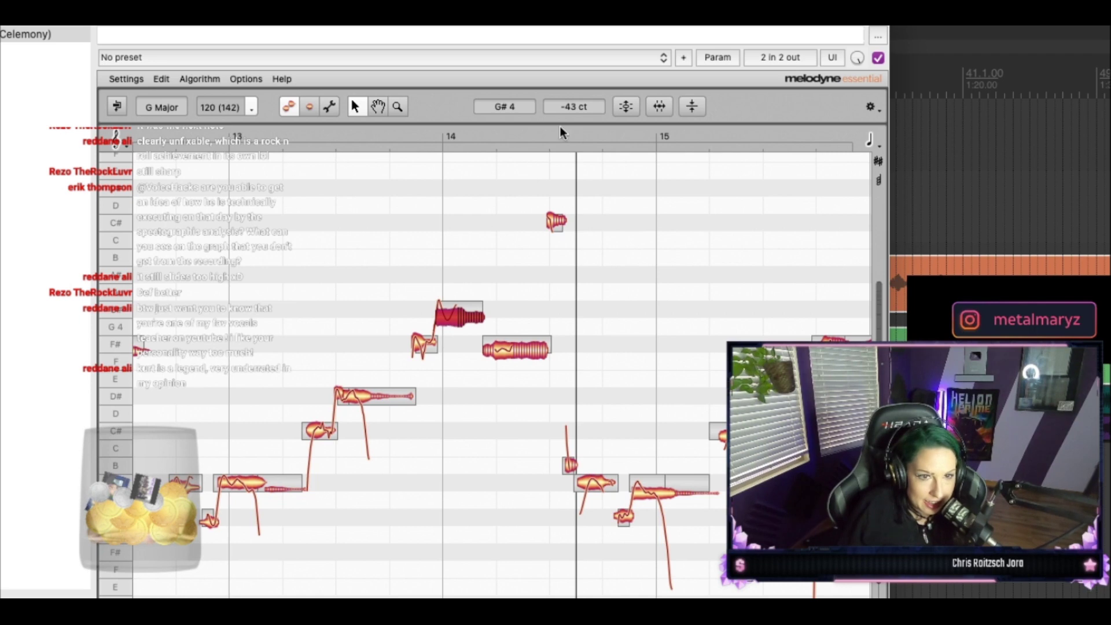
drag(570, 107, 570, 115)
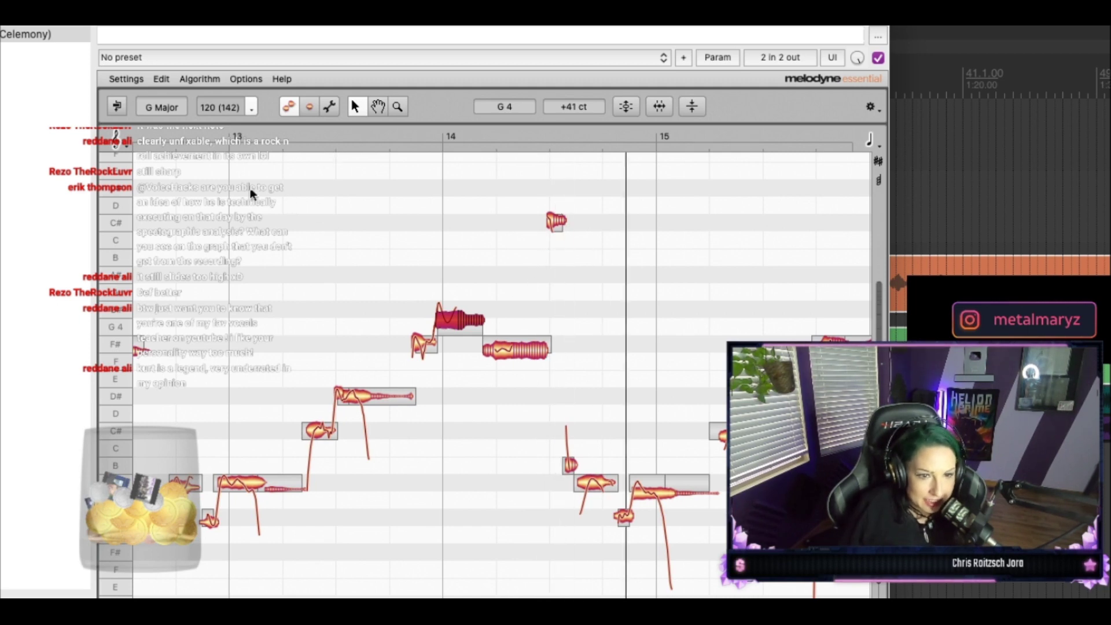
key(space)
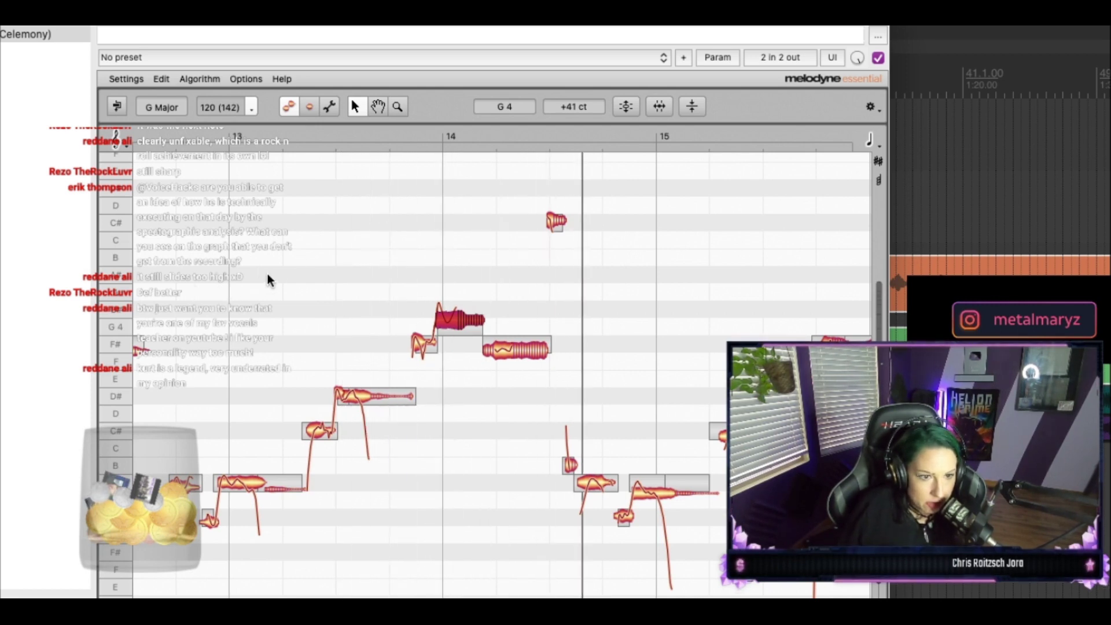
Step: Apply Pitch Drift correction to the rising notes from after bar 13 through the long F# 4 note, and audition the phrase
drag(314, 250, 532, 426)
click(627, 105)
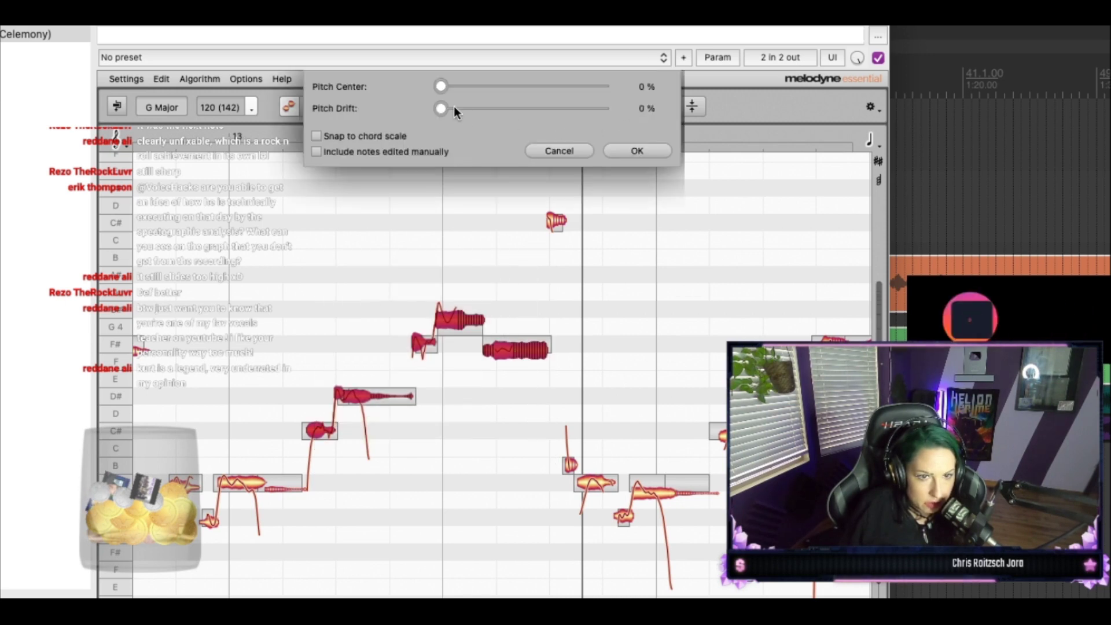
drag(440, 107, 594, 121)
click(624, 152)
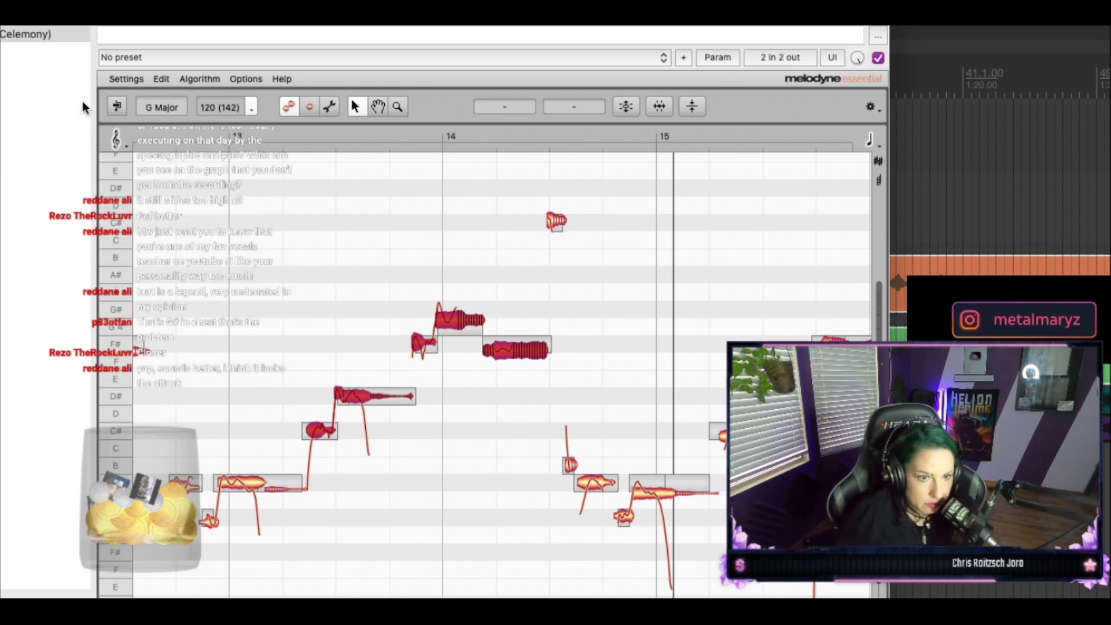
click(314, 137)
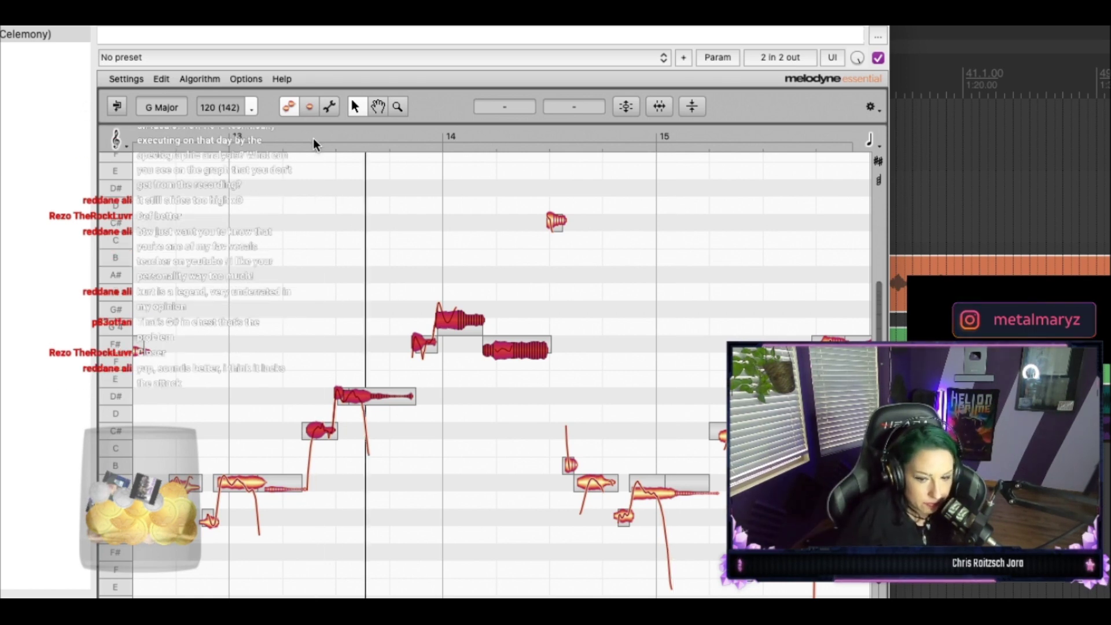
click(314, 138)
scroll(260, 234, left, 2)
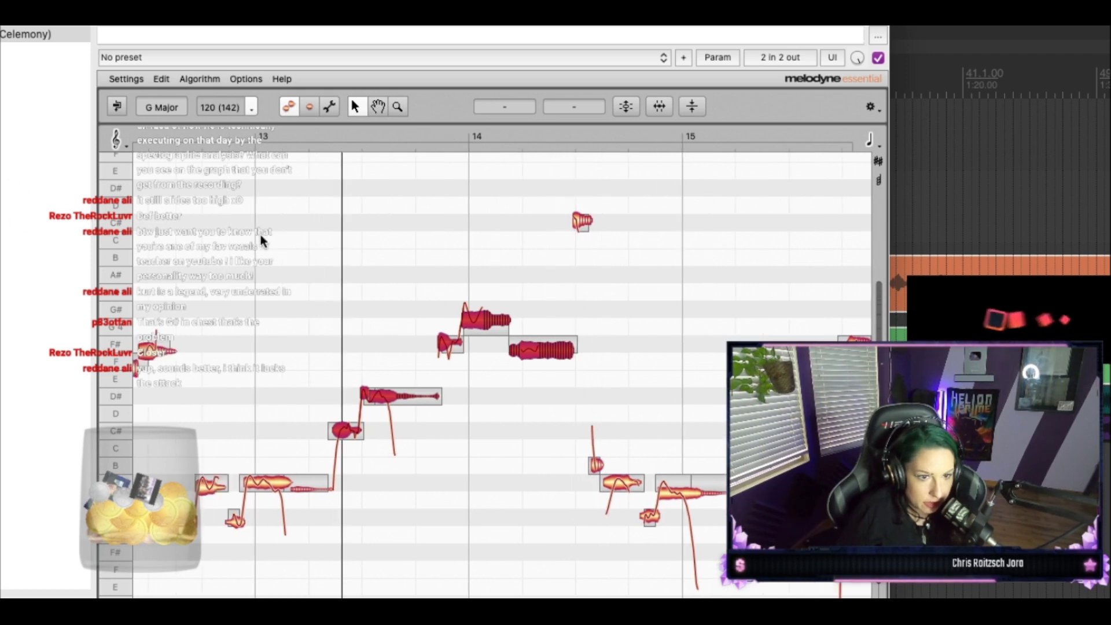
click(211, 157)
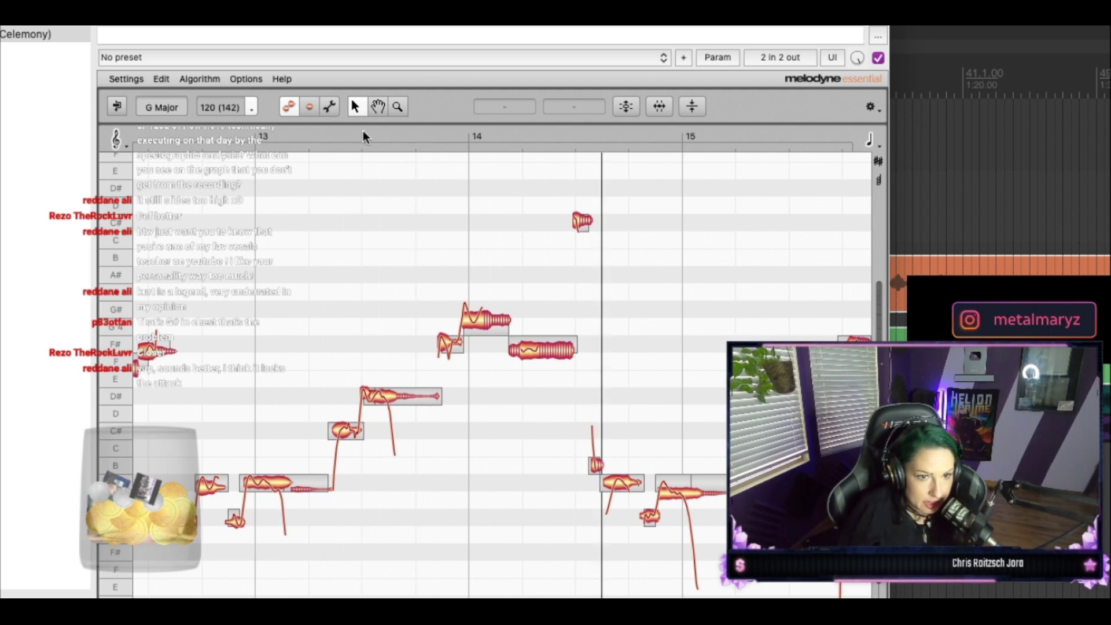
Step: Separate the sharp start of the note at bar 14 into its own note
click(328, 106)
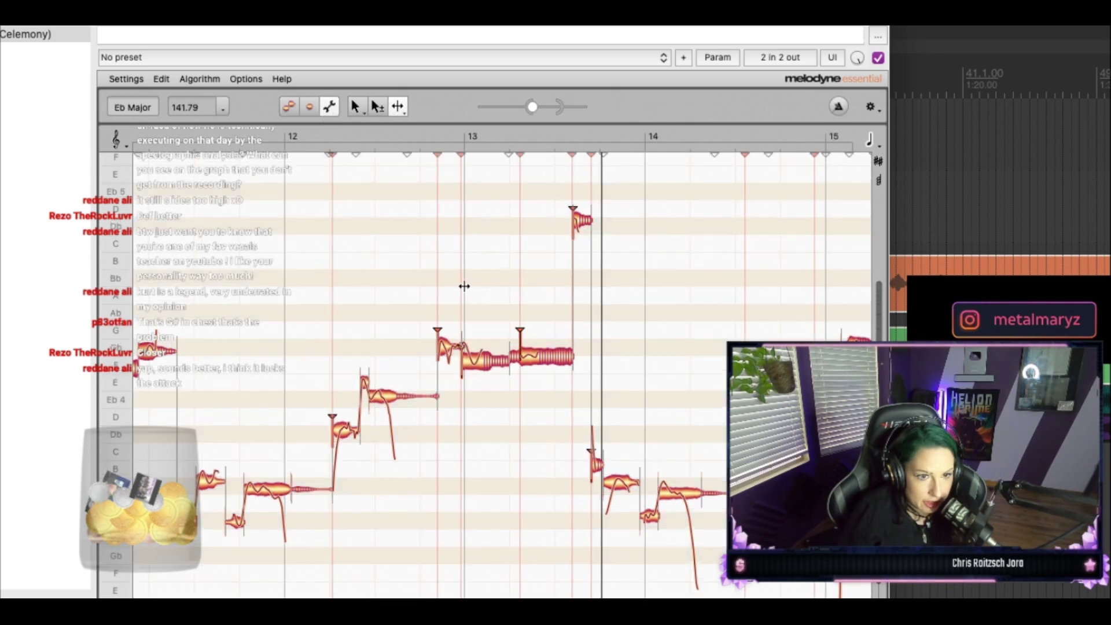
double_click(472, 357)
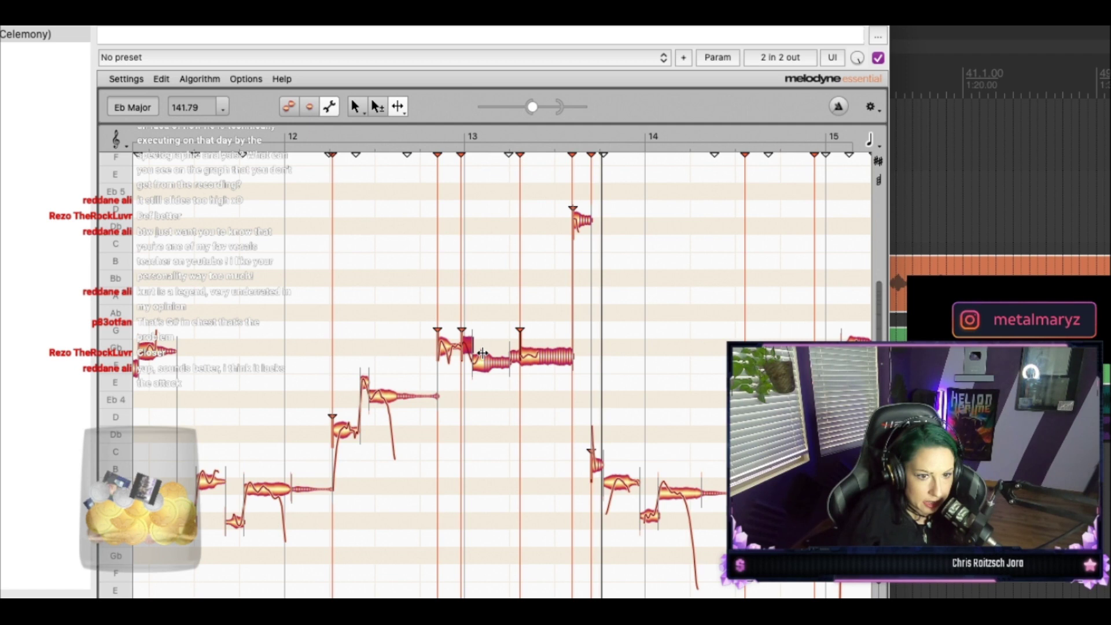
click(289, 106)
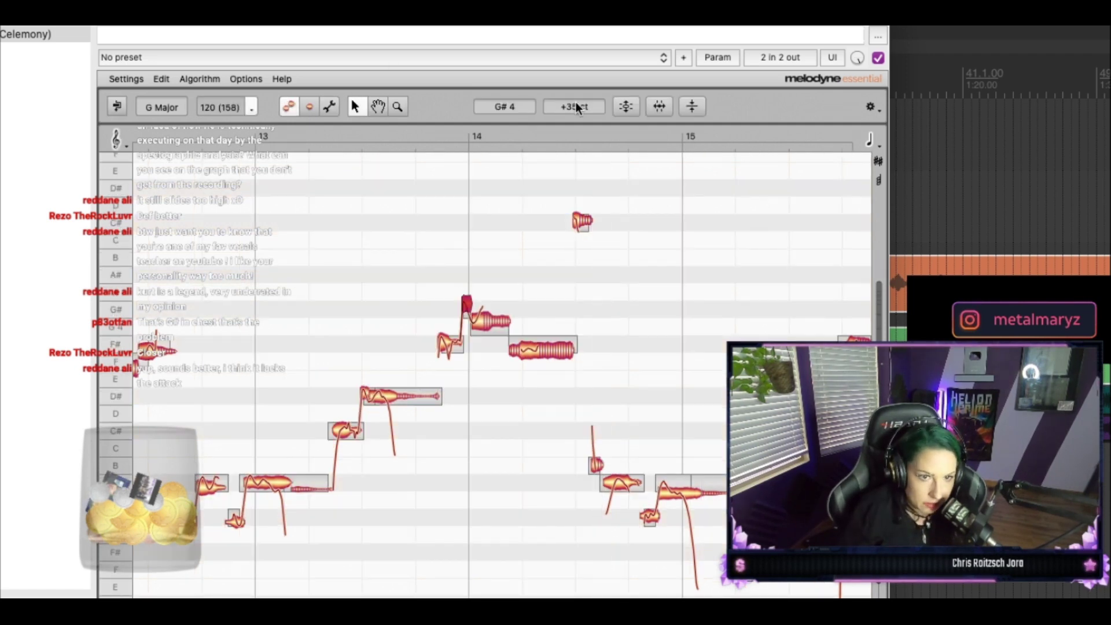
Step: Lower the separated start note at bar 14, tune its remainder to G 4 at +44 ct, audition, and lower both slightly
drag(579, 105, 580, 121)
click(483, 322)
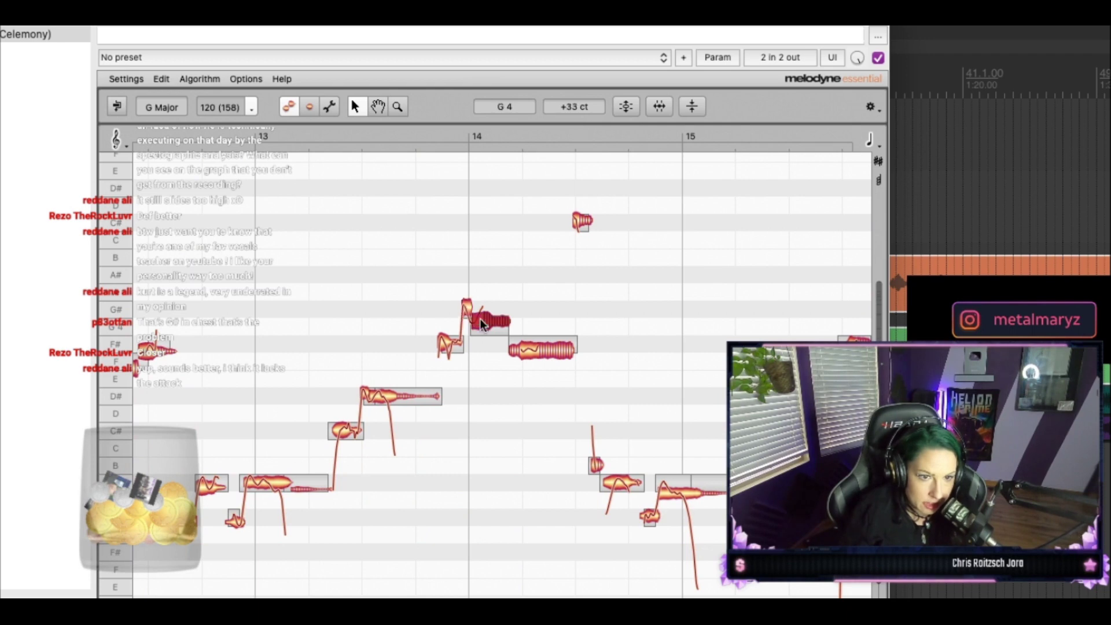
drag(585, 105, 584, 96)
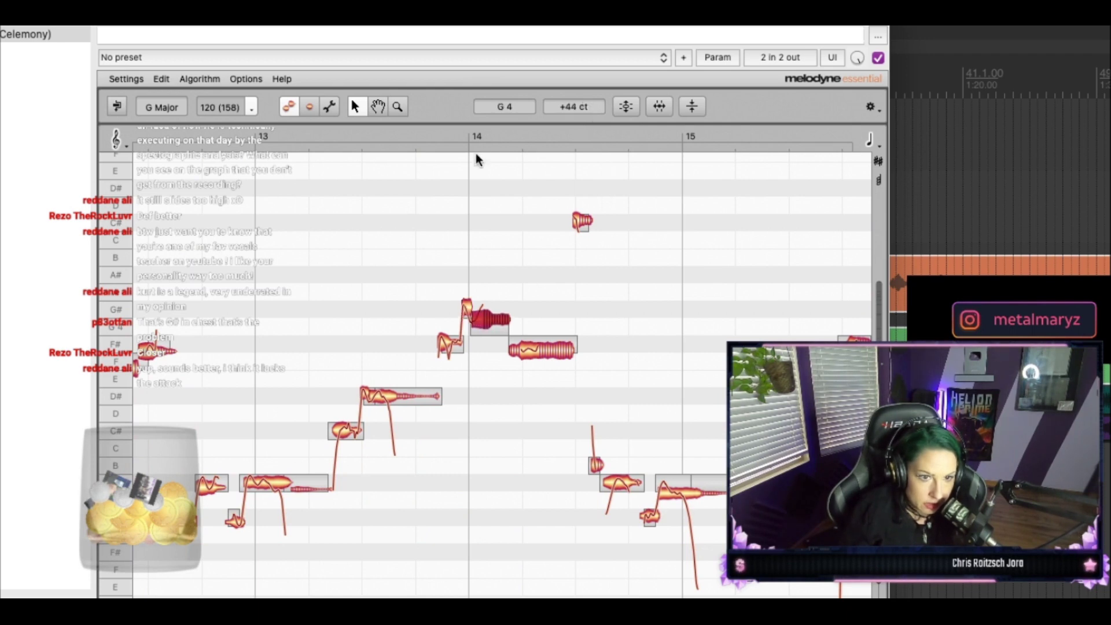
key(space)
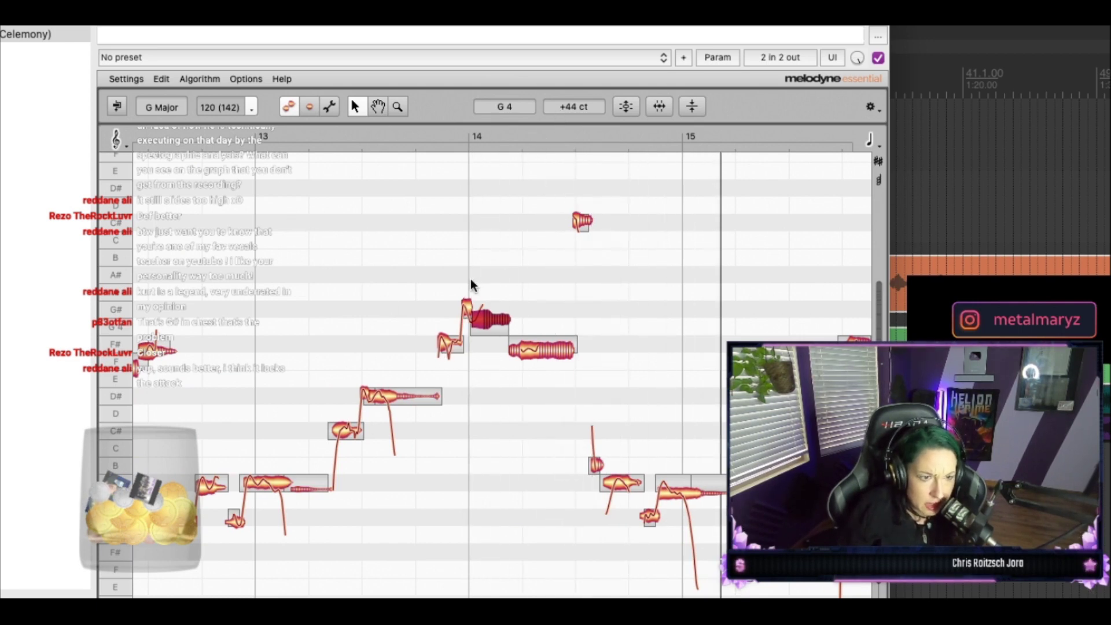
drag(565, 107, 551, 127)
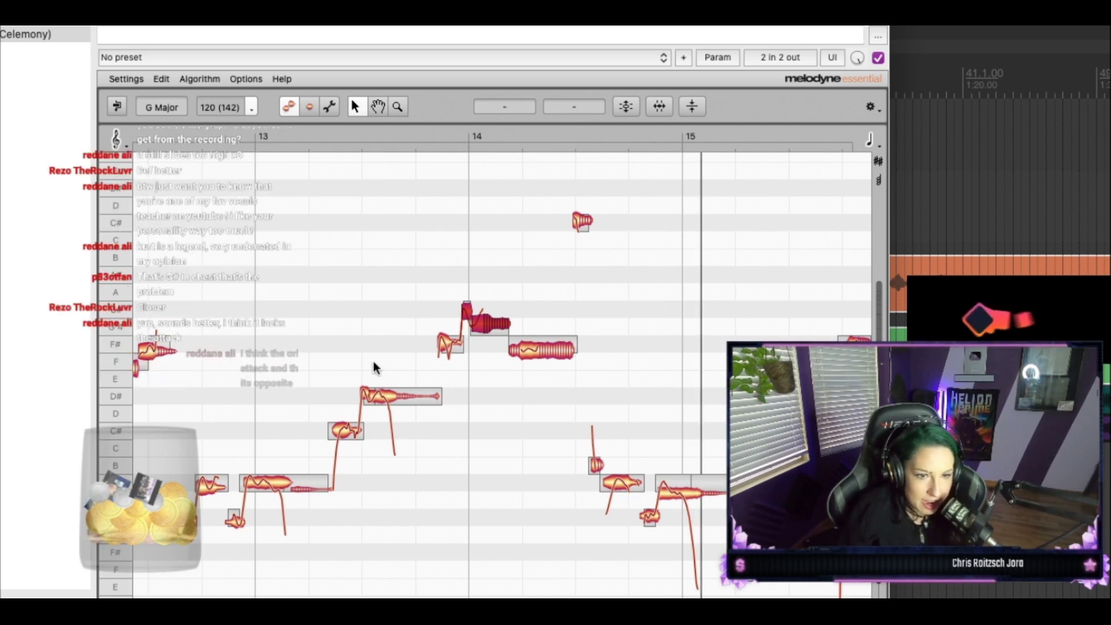
Step: Examine the short B 3 note between bars 14 and 15 and audition its phrase
scroll(394, 357, right, 3)
scroll(446, 361, right, 4)
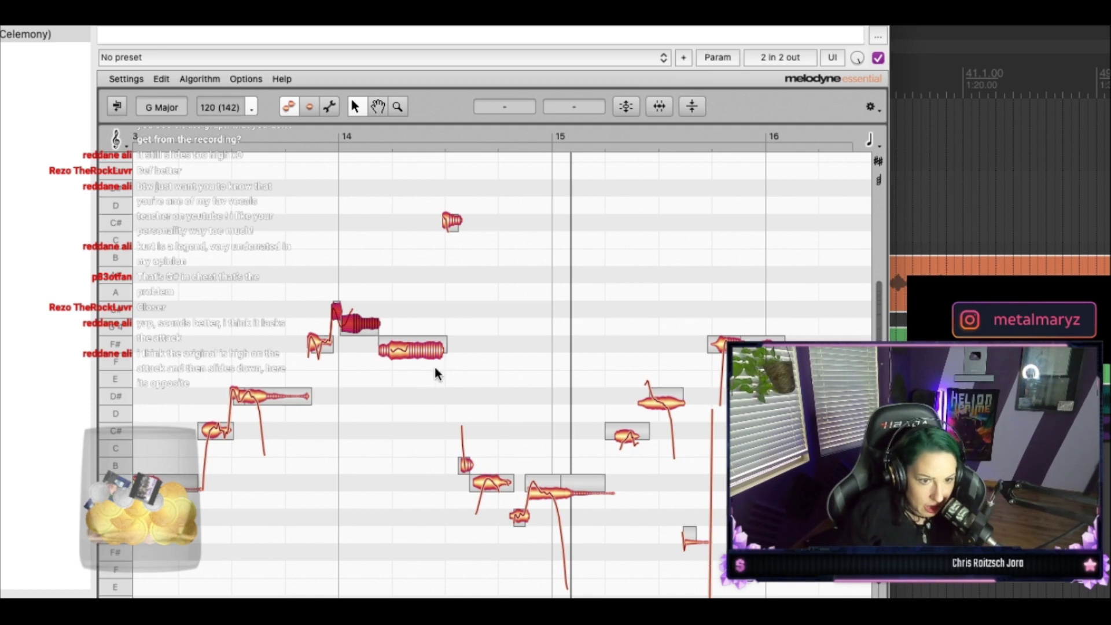
scroll(223, 502, right, 1)
scroll(289, 494, right, 3)
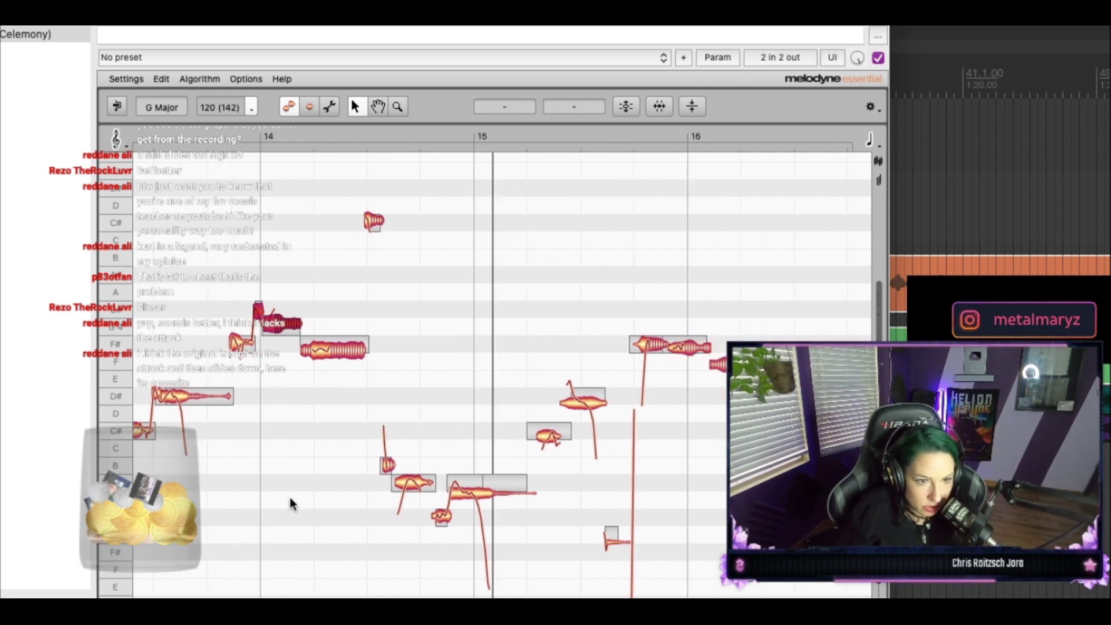
click(385, 466)
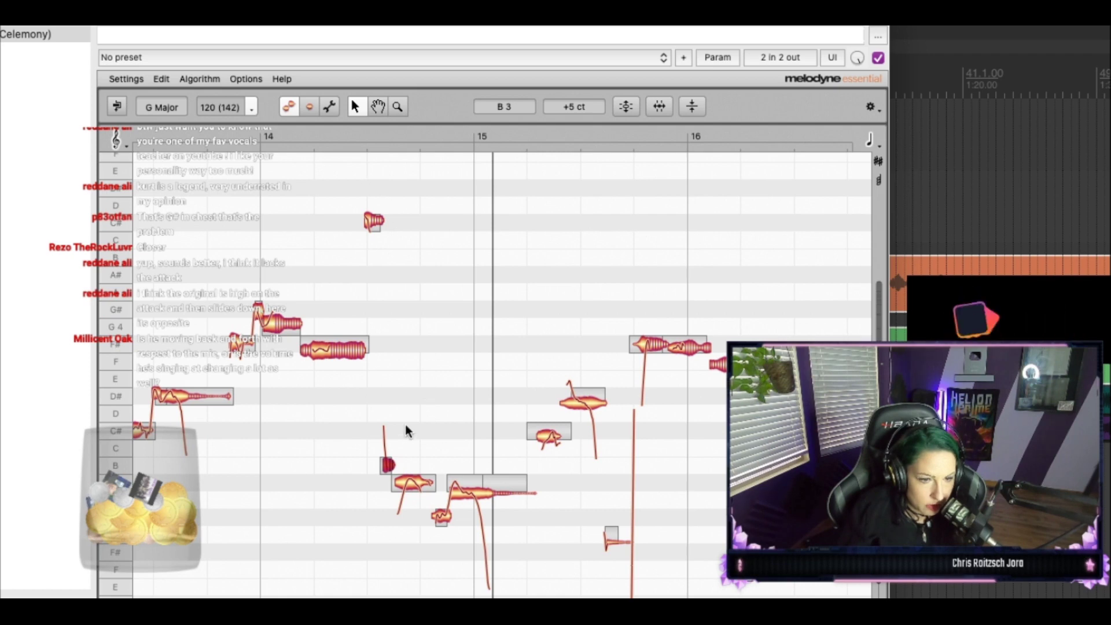
key(space)
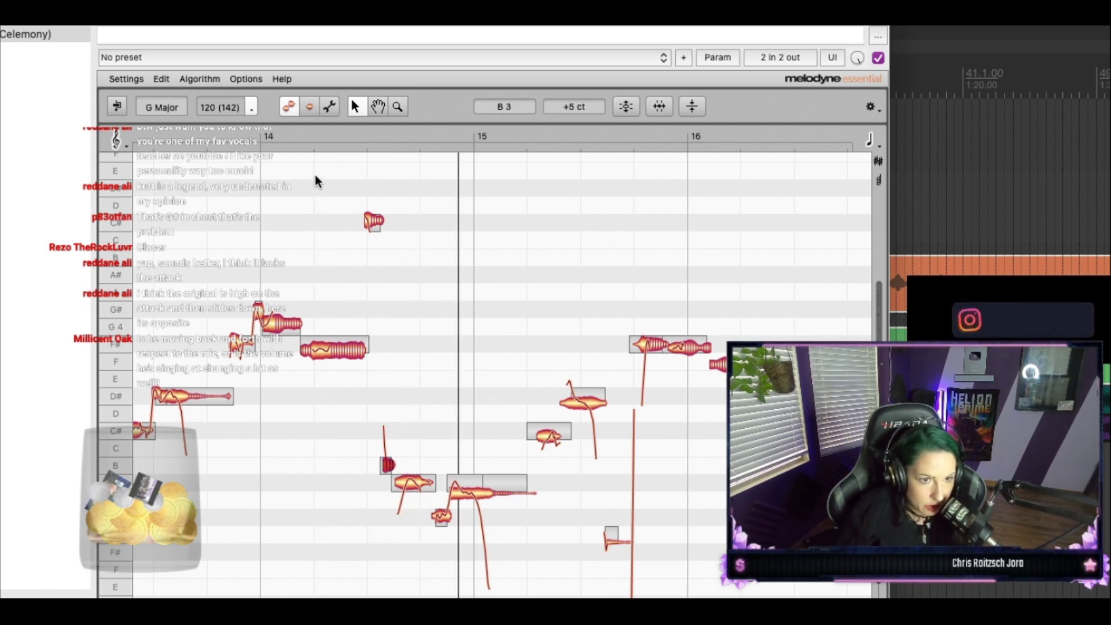
key(space)
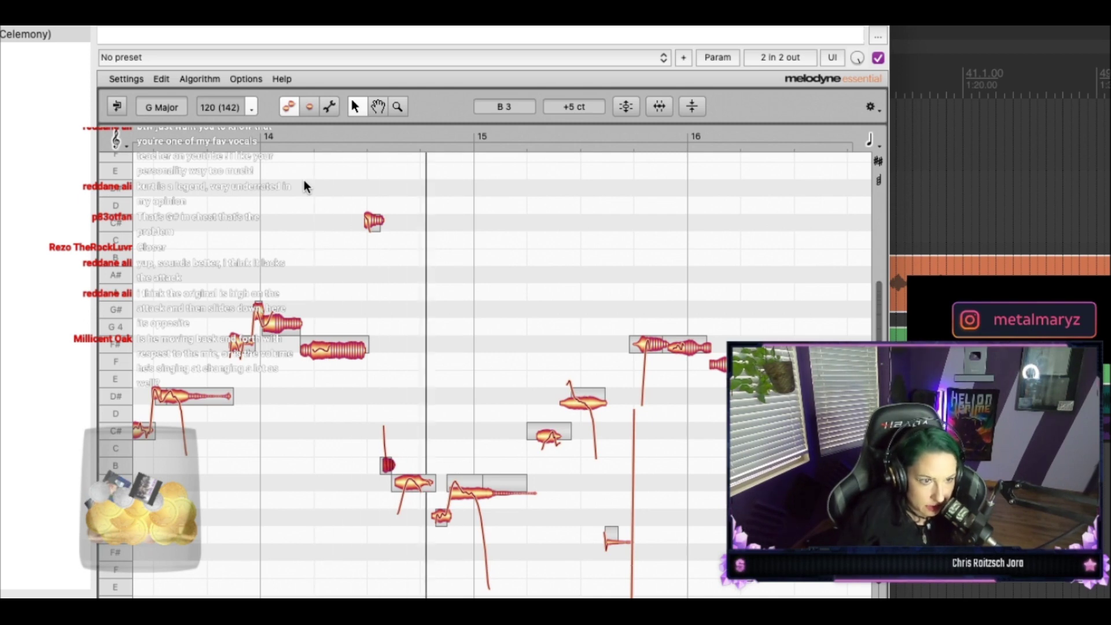
Step: Try the stray C# 5 note between bars 14 and 15 at F# 4 and at G# 4, auditioning the phrase
click(370, 219)
drag(369, 219, 373, 308)
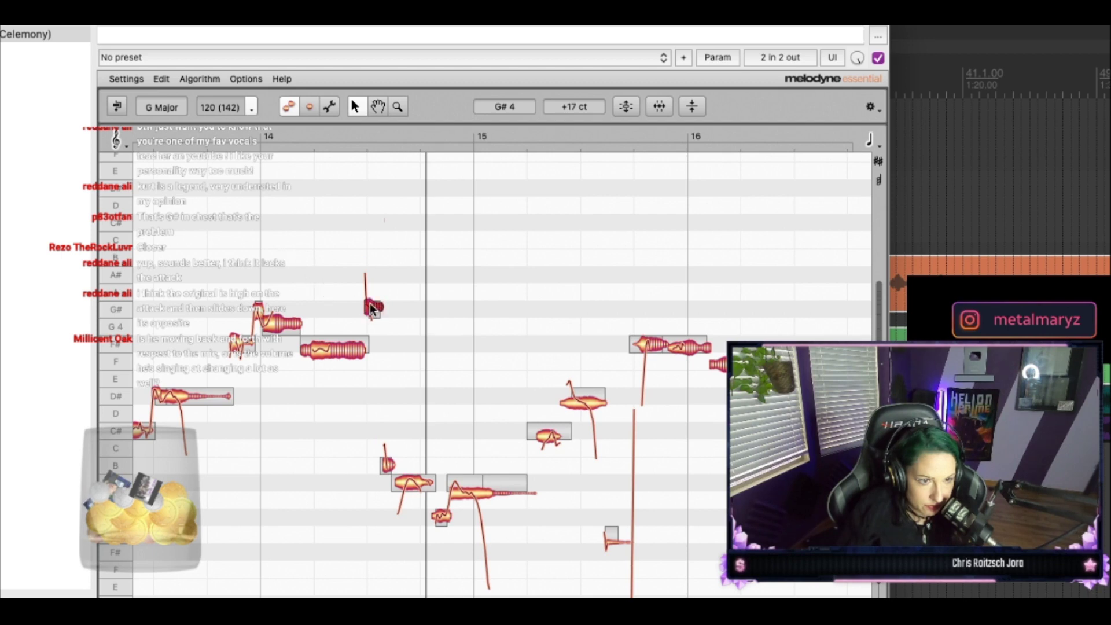
drag(371, 306, 371, 342)
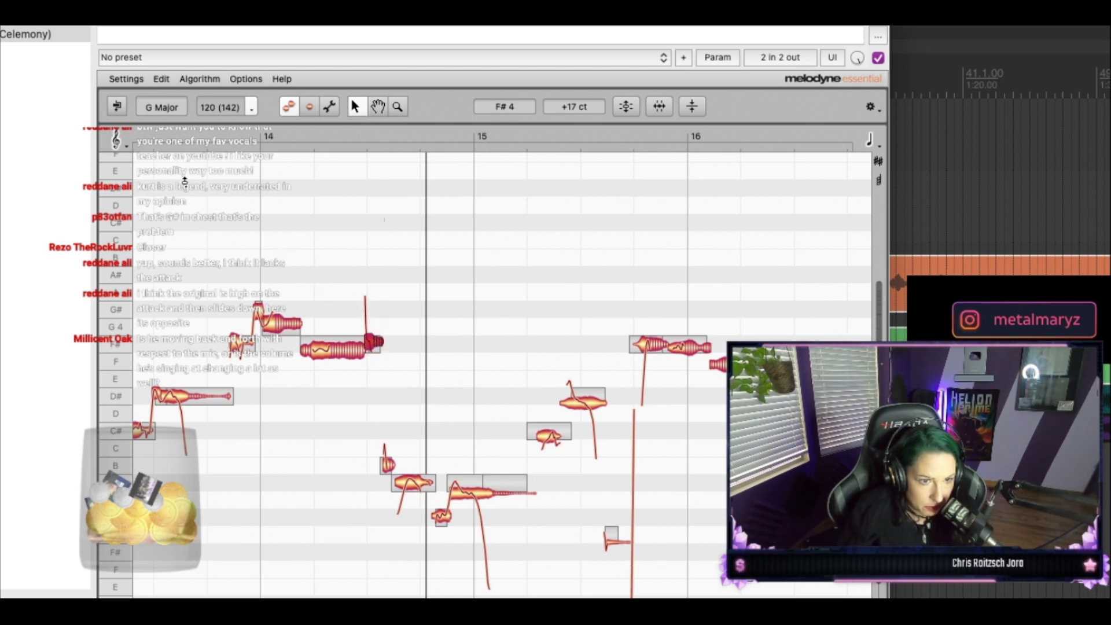
key(space)
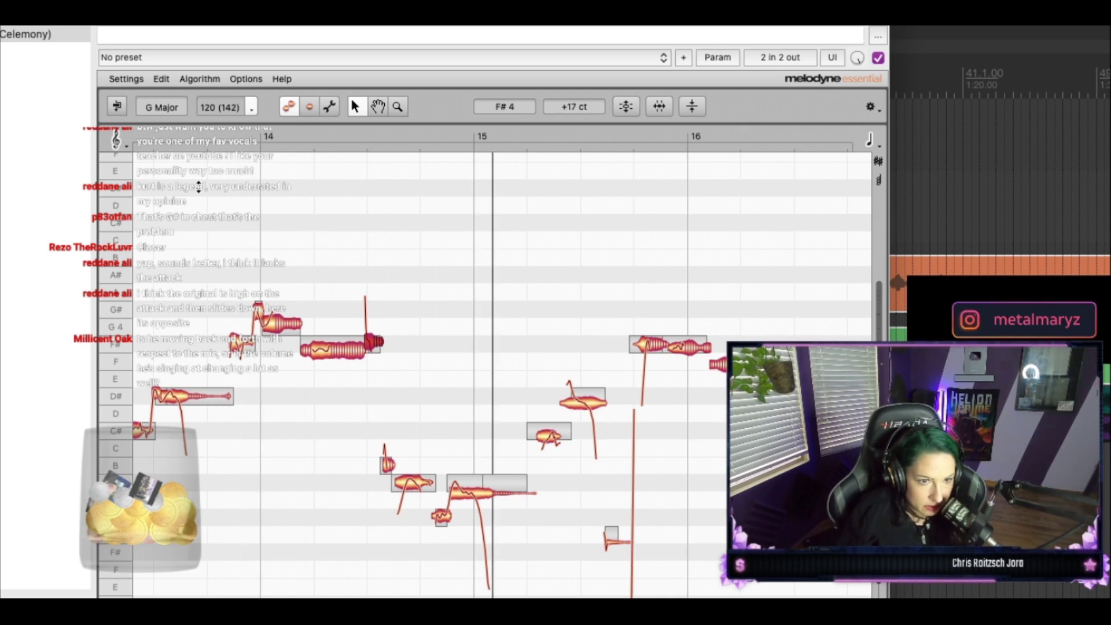
key(alt+Up)
key(alt+Up)
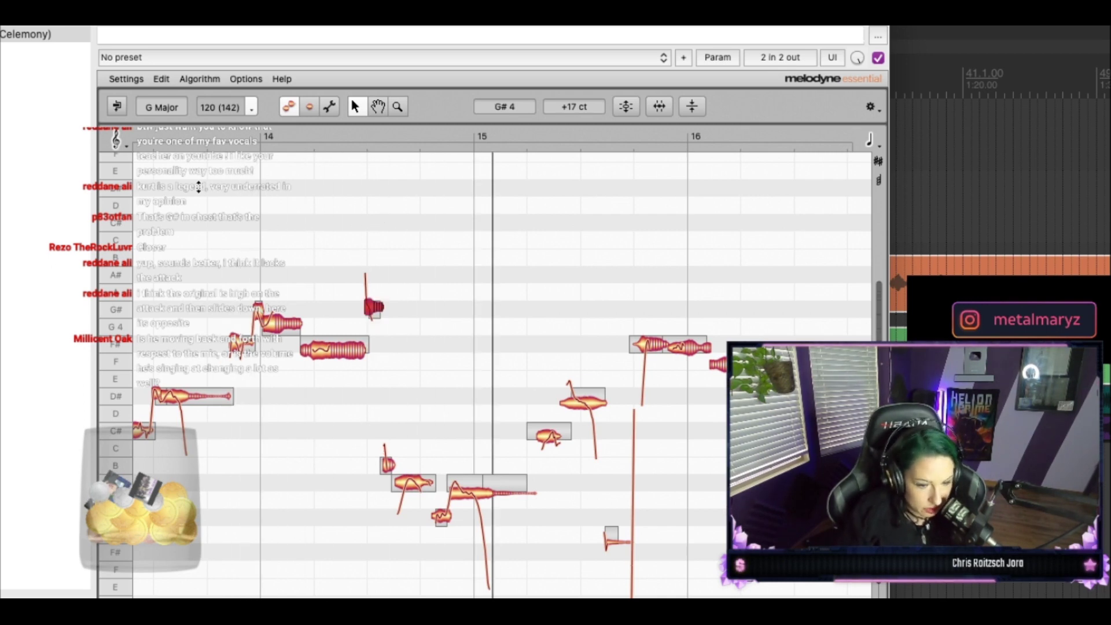
Step: Undo all pitch changes on the stray note between bars 14 and 15
click(155, 77)
mouse_move(197, 173)
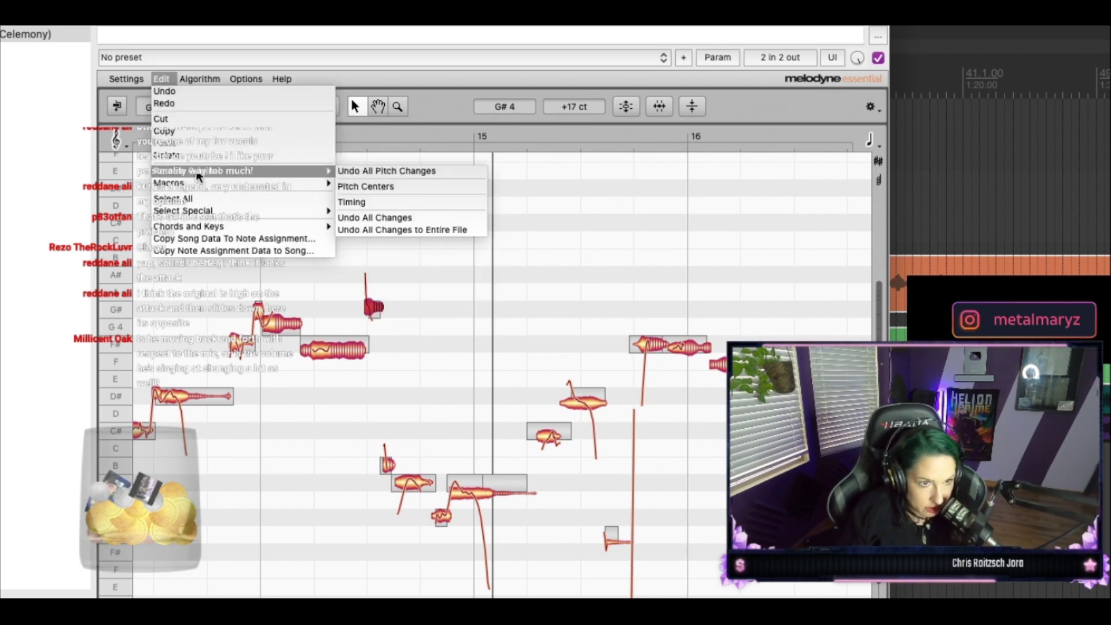
click(363, 171)
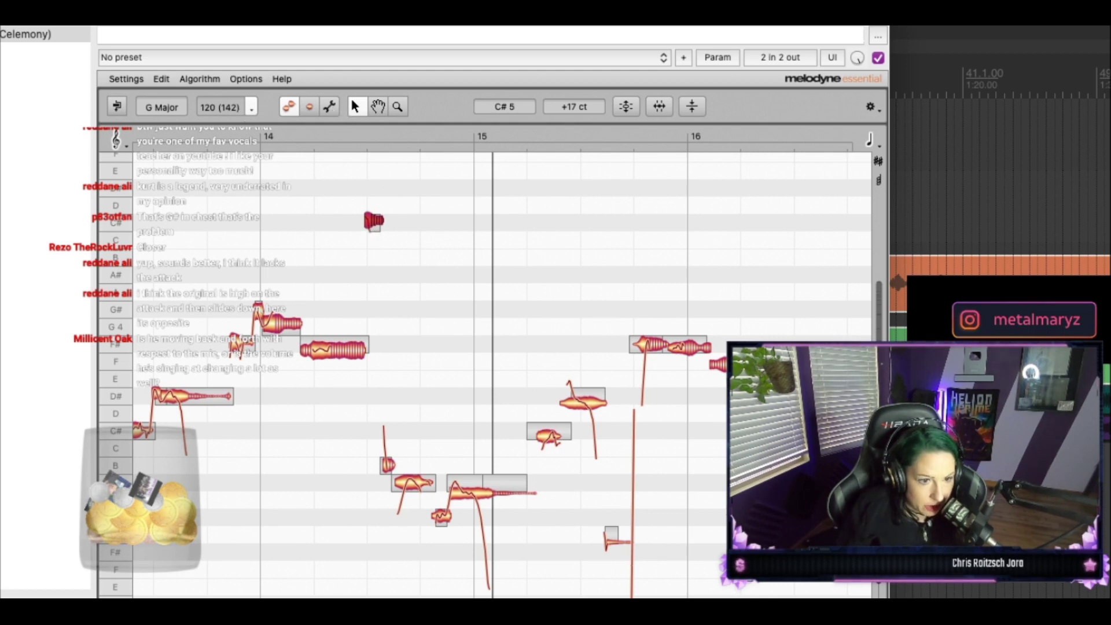
Step: Separate the short start of the stray C# 5 note between bars 14 and 15 into its own note, and select the remainder
scroll(485, 359, down, 3)
scroll(486, 359, up, 4)
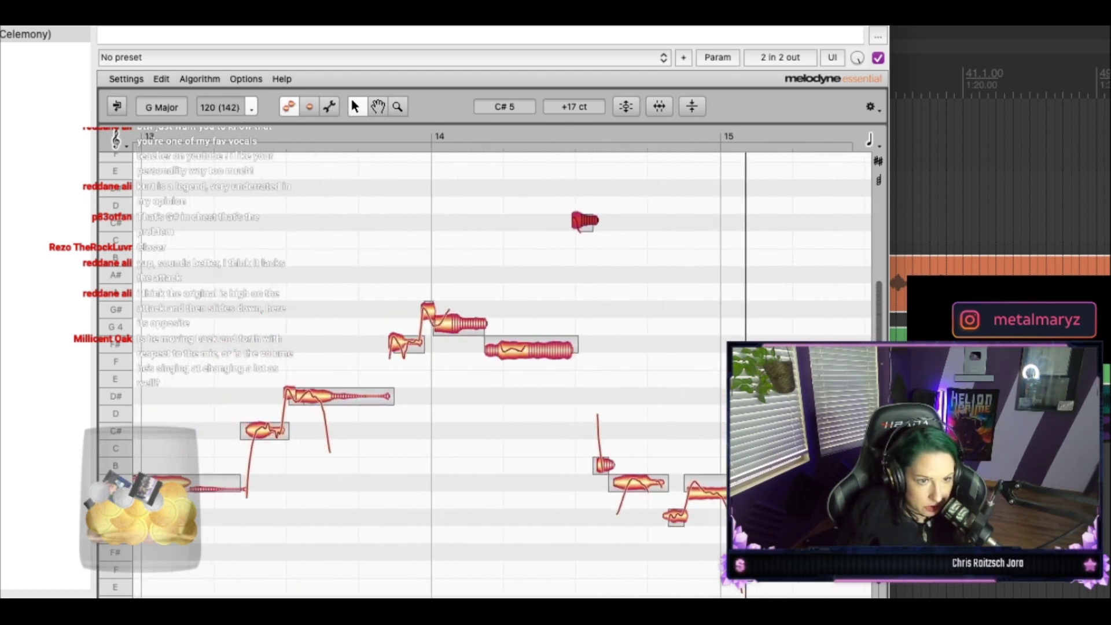
click(329, 106)
click(397, 107)
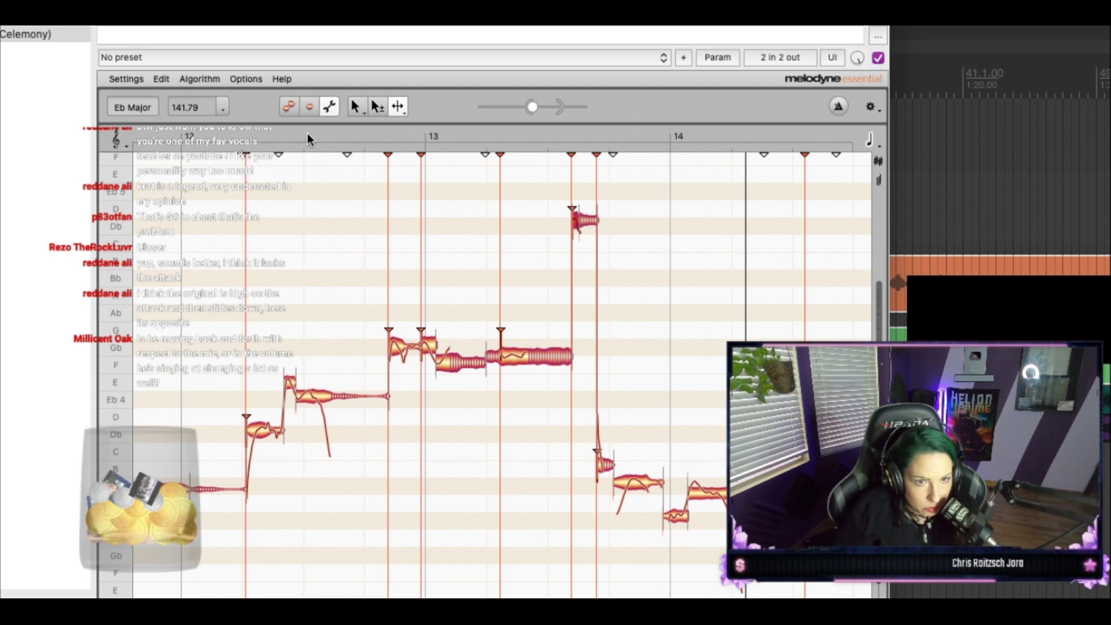
click(288, 106)
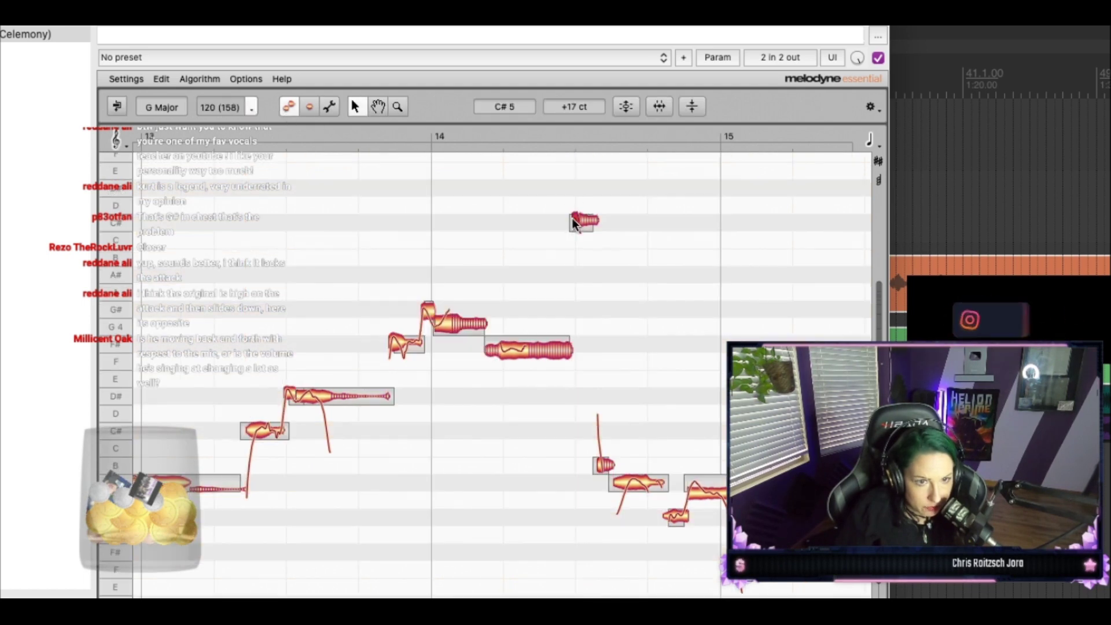
click(587, 222)
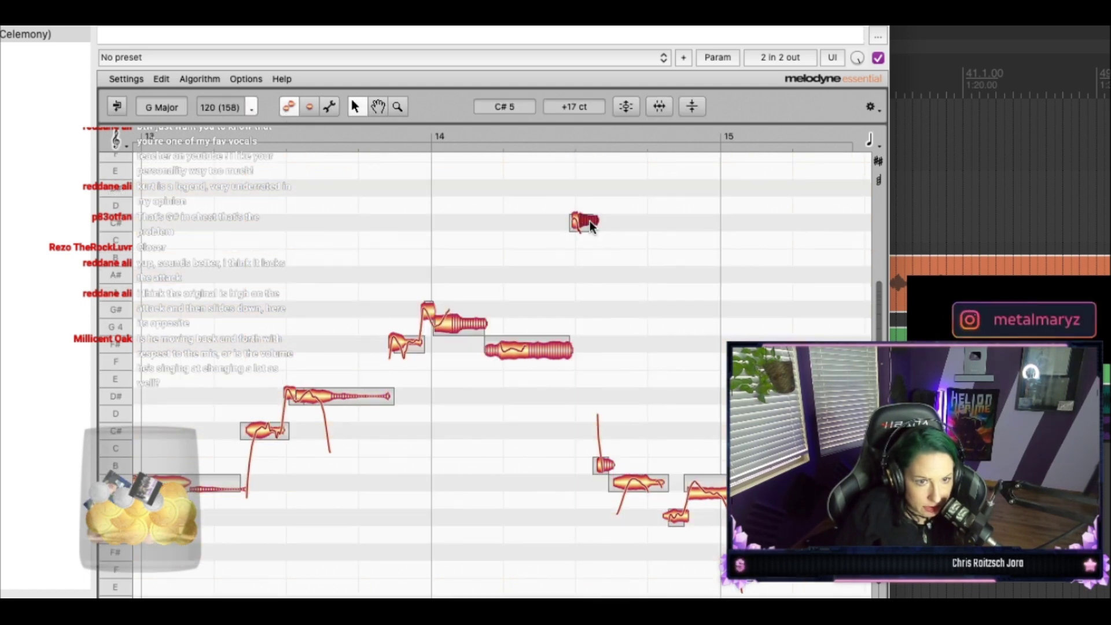
Step: Audition the phrase, lower the stray C# 5 note between bars 14 and 15 to C 5, and audition it again
key(space)
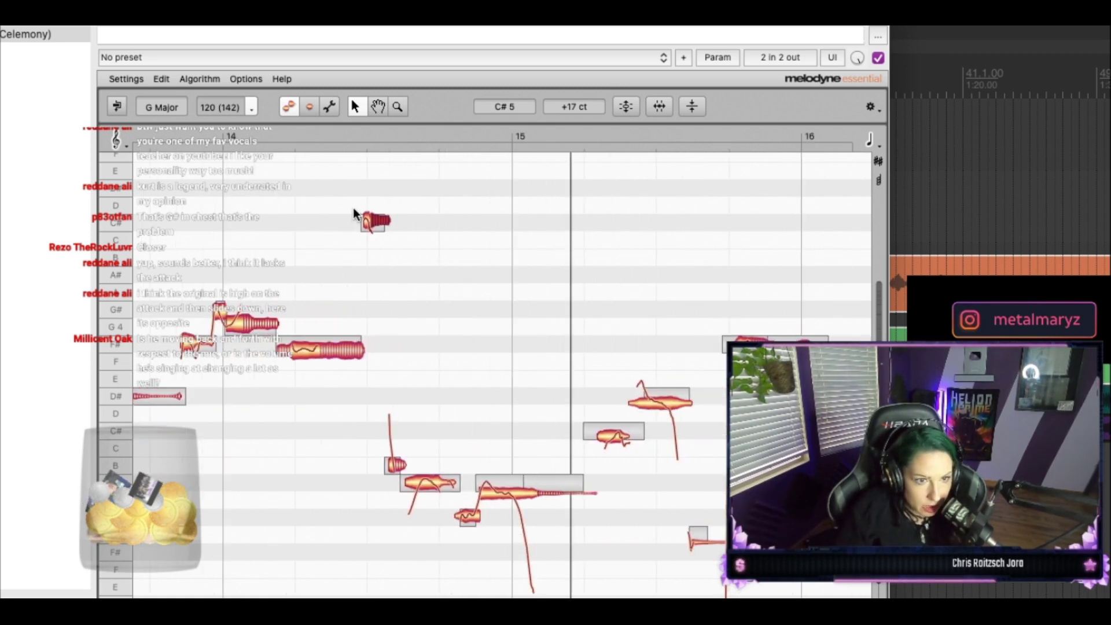
drag(379, 219, 380, 236)
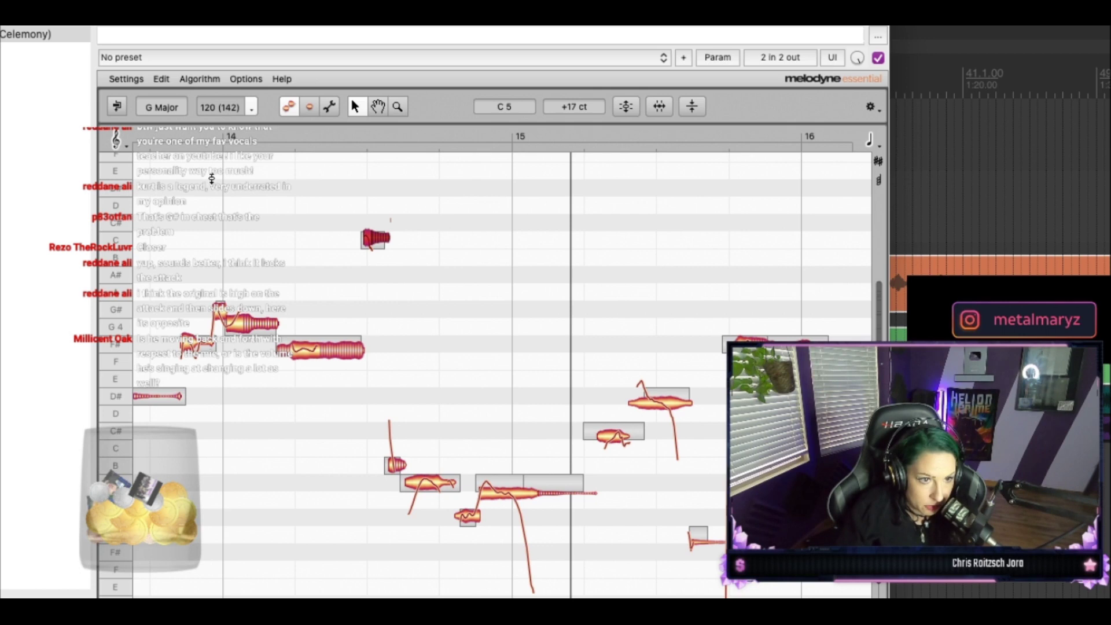
click(220, 201)
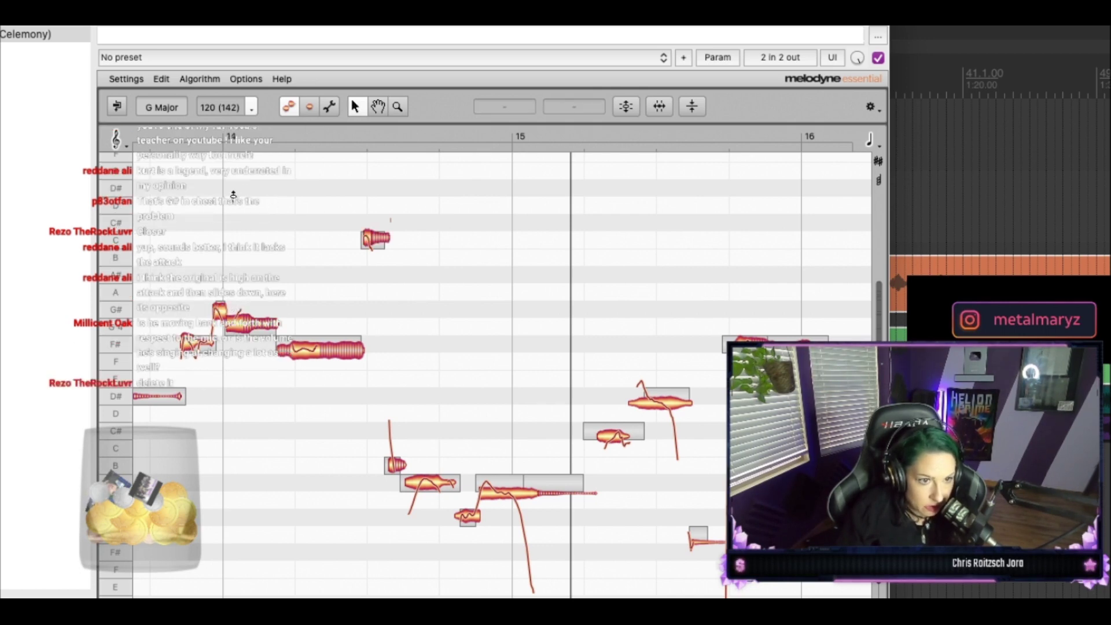
key(space)
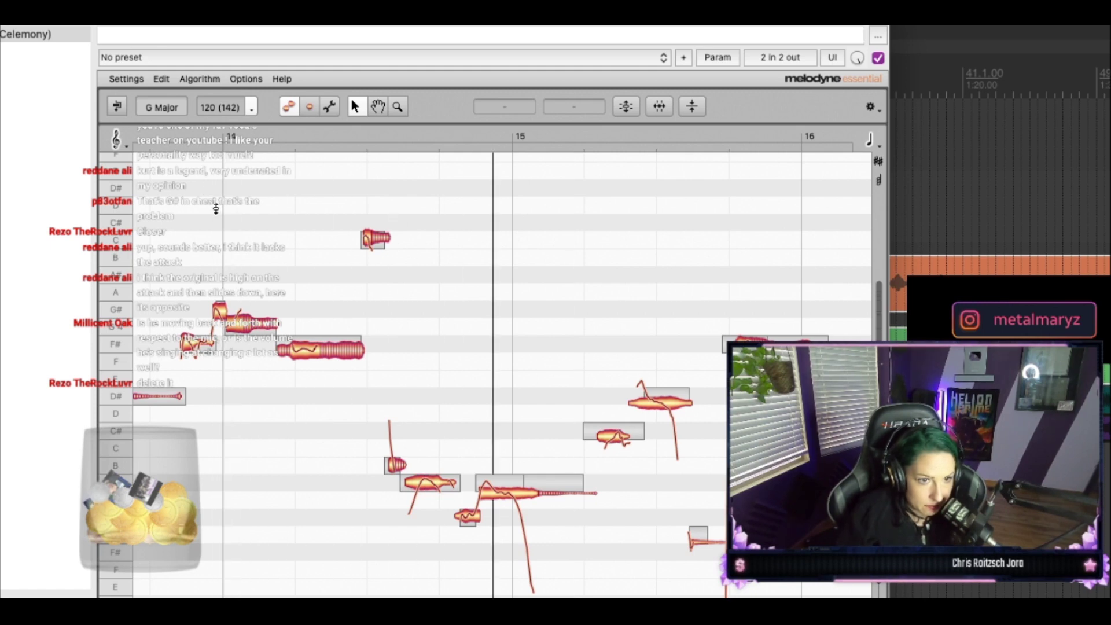
Step: Lower the stray C 5 note between bars 14 and 15 to B 4 and audition the phrase around it
click(371, 237)
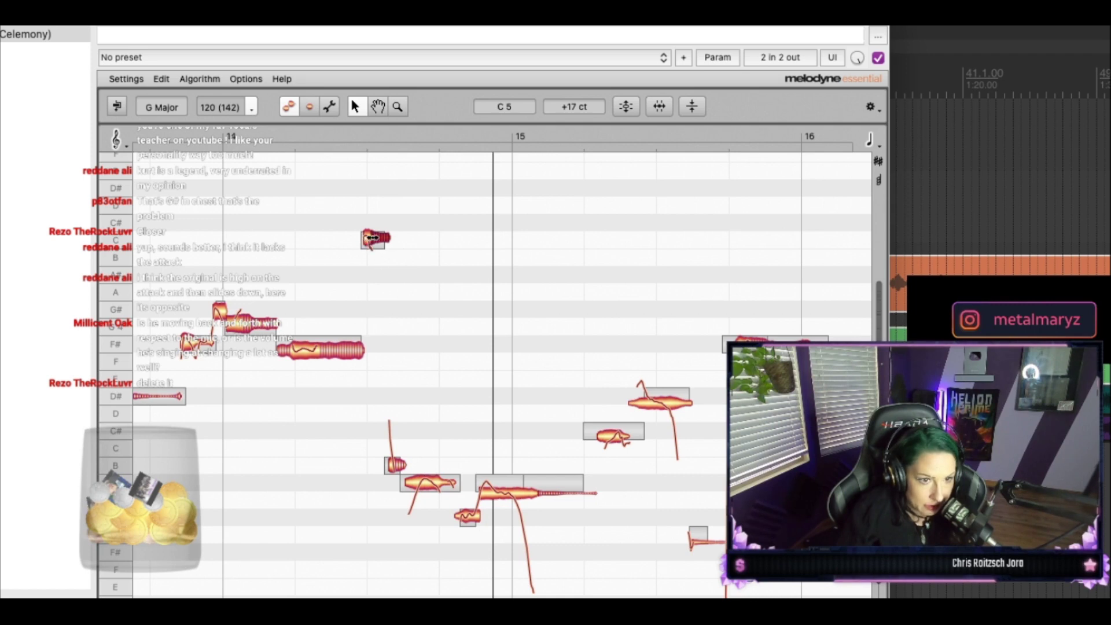
key(Down)
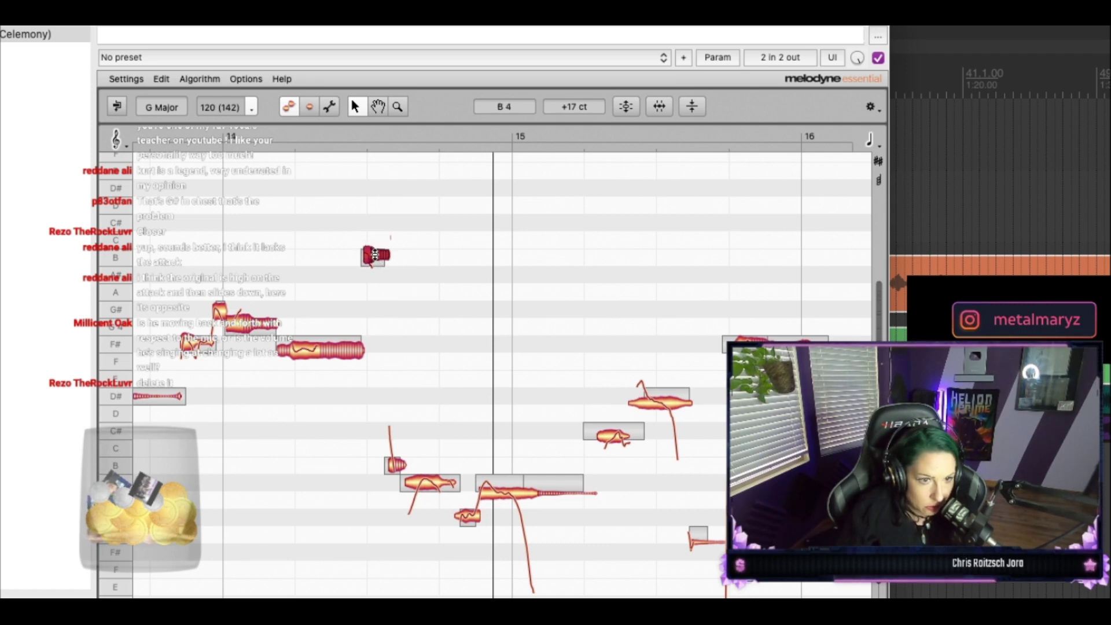
key(space)
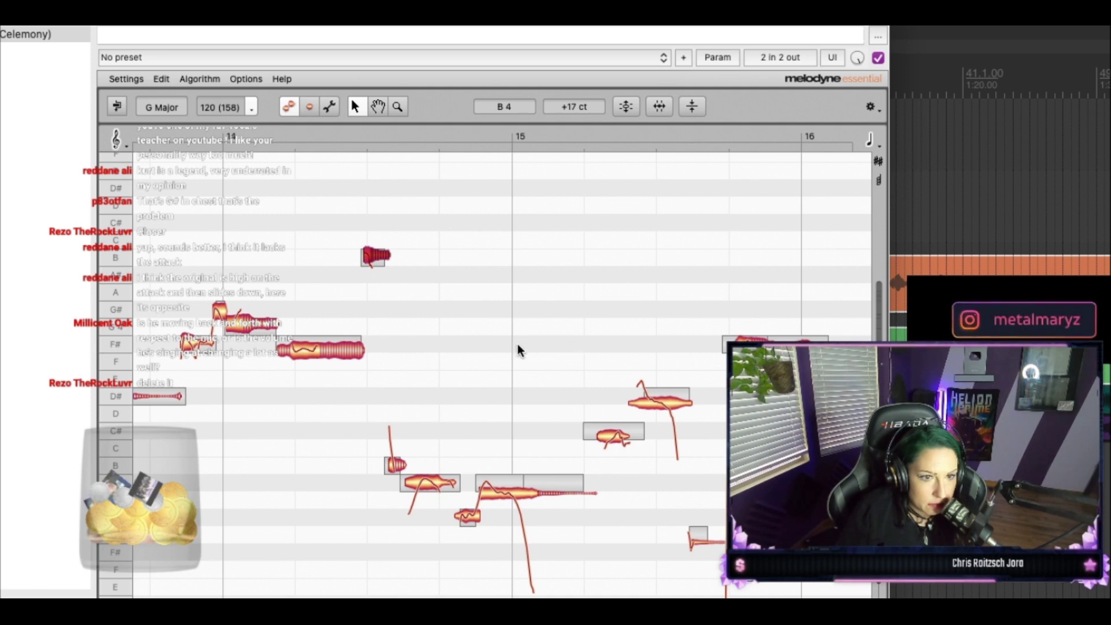
scroll(527, 346, left, 2)
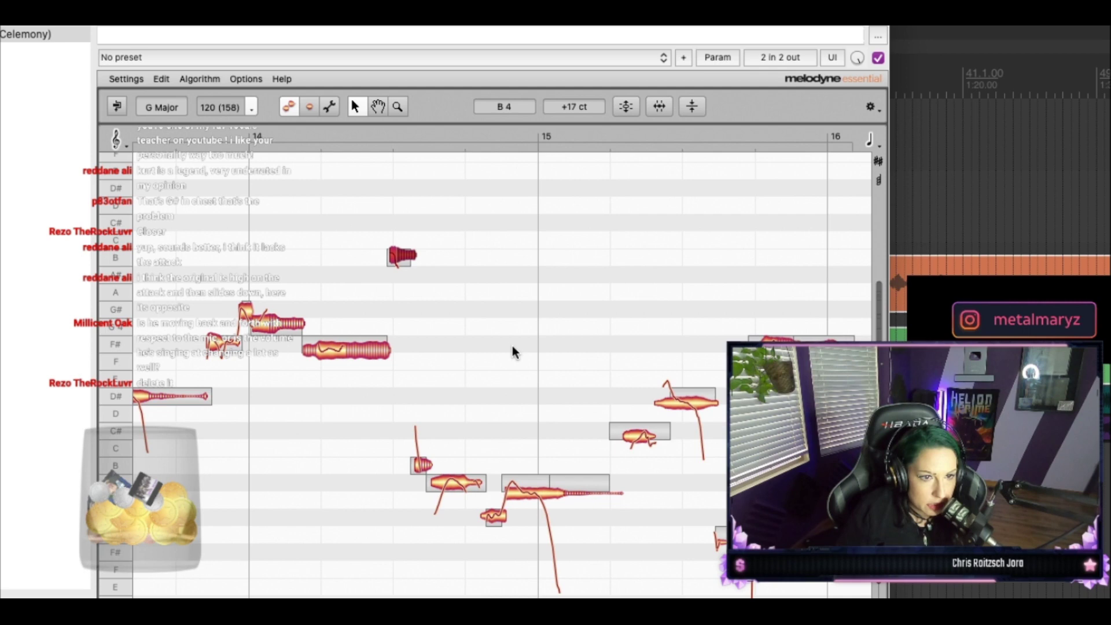
scroll(512, 346, left, 5)
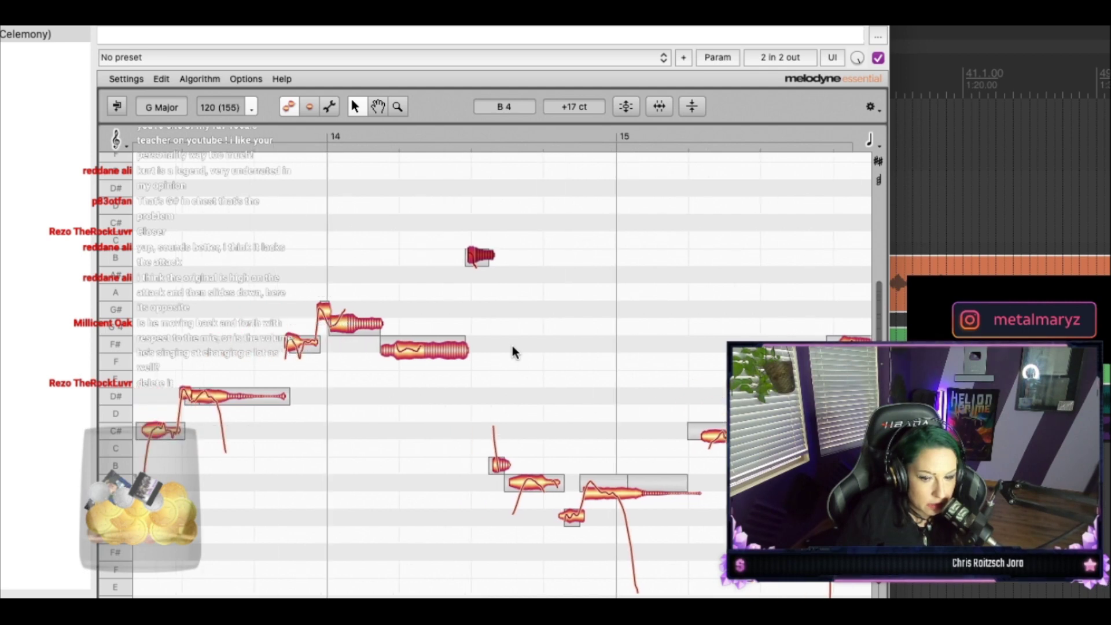
scroll(512, 346, right, 8)
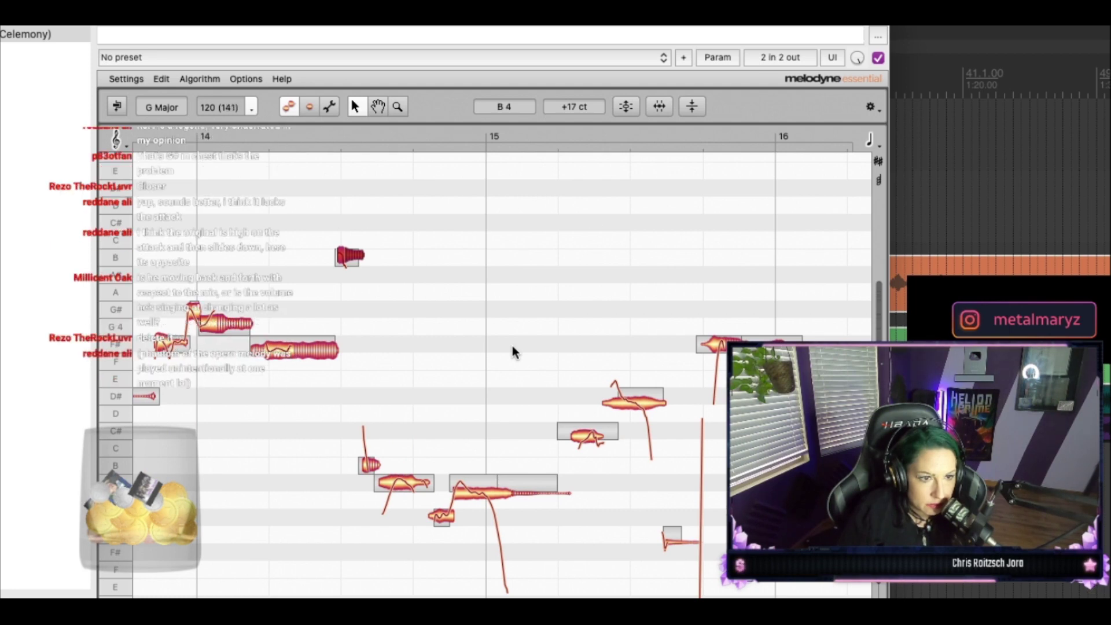
scroll(512, 346, left, 13)
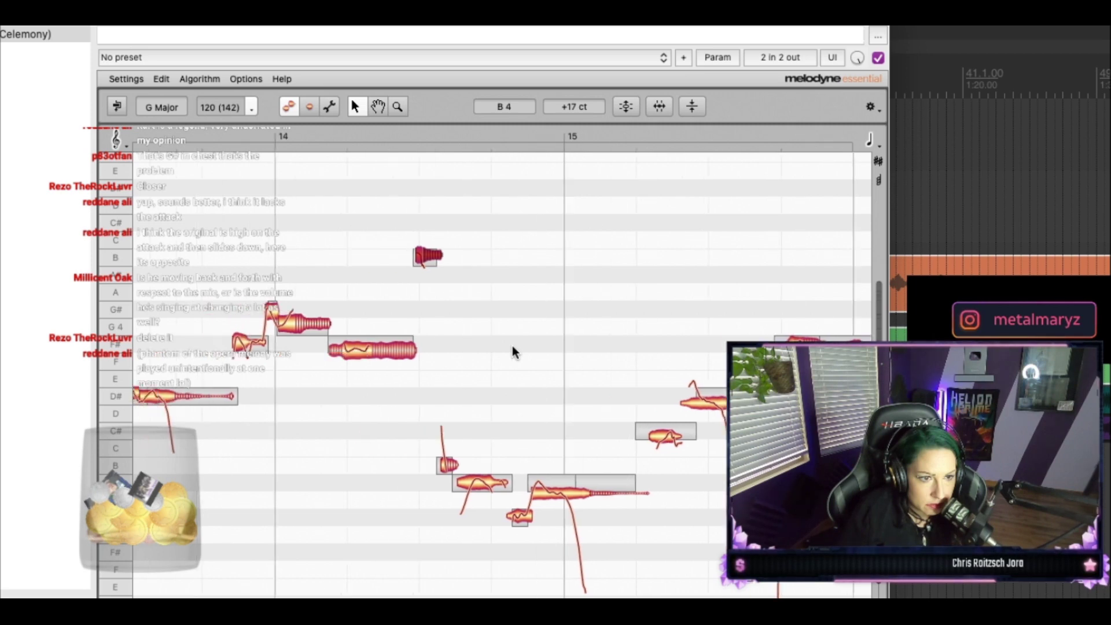
scroll(512, 346, left, 2)
key(space)
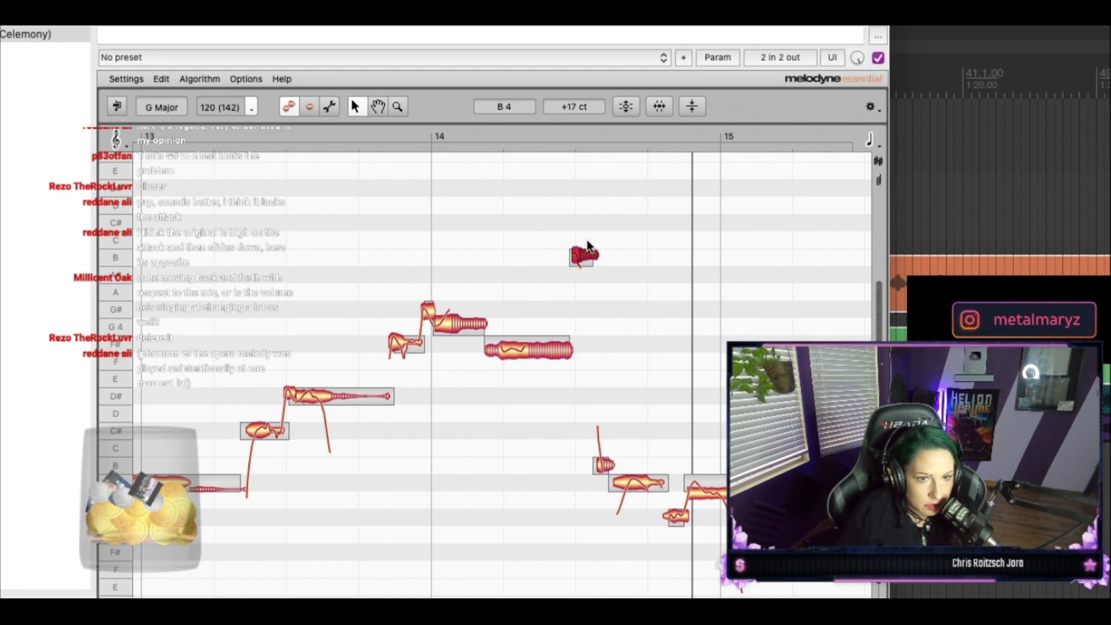
Step: Try deleting the stray B 4 note and the short B 3 note between bars 14 and 15, auditioning the phrase
key(Delete)
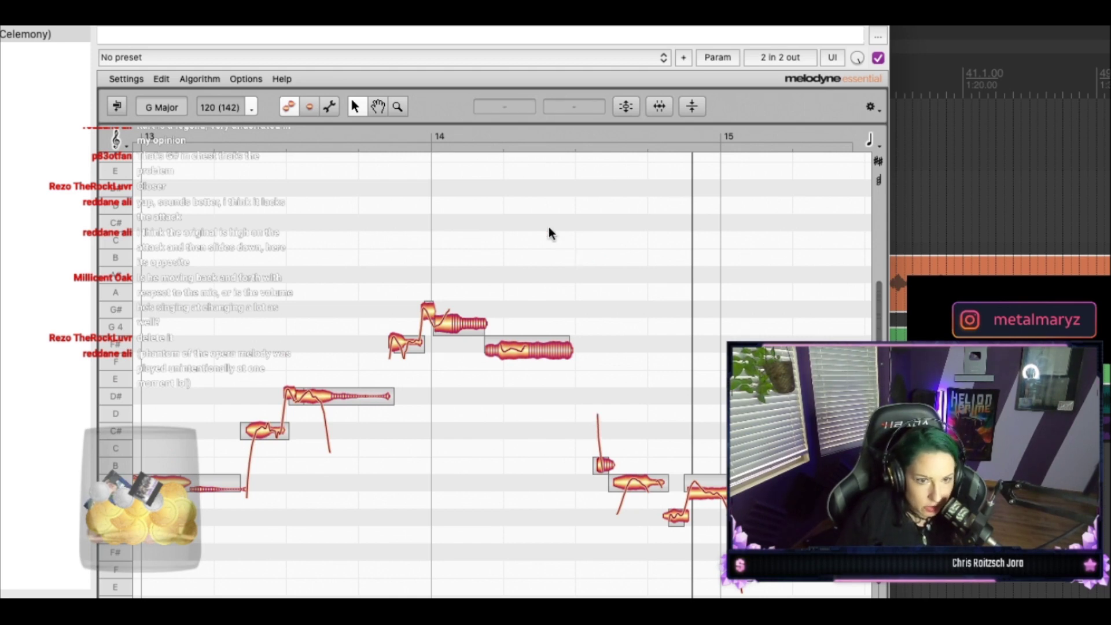
key(space)
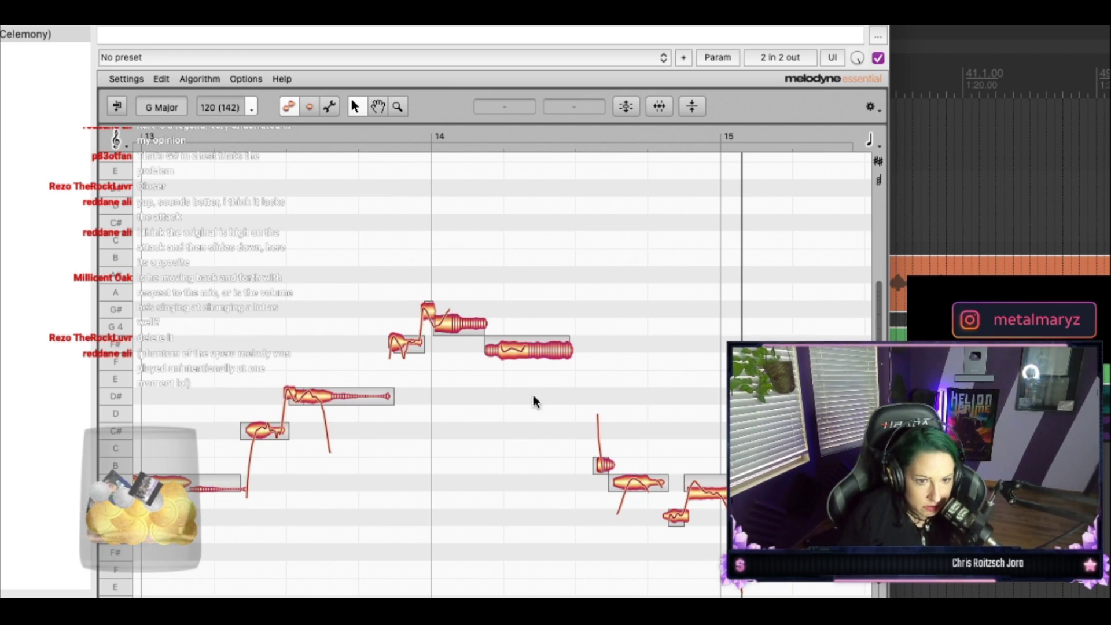
click(603, 465)
key(Delete)
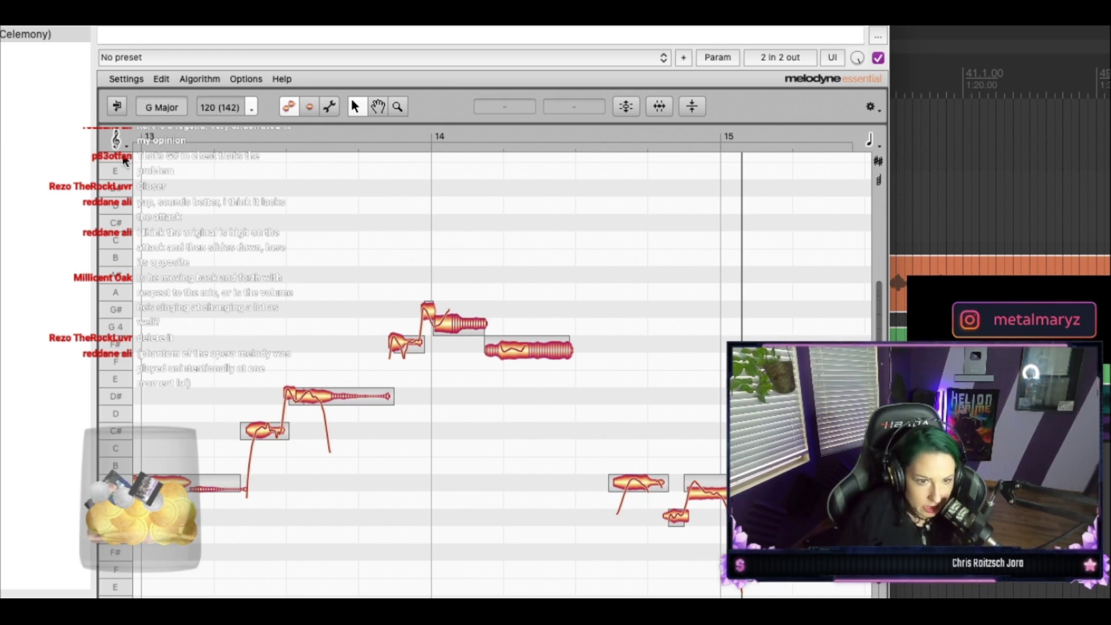
key(space)
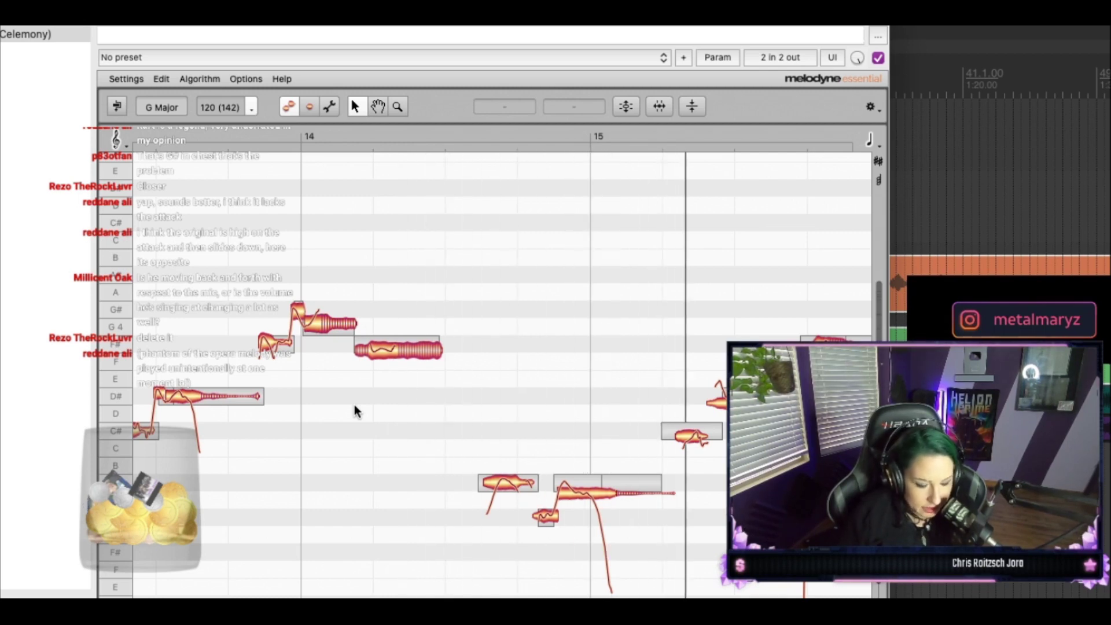
Step: Undo the deletion of both short notes between bars 14 and 15 and audition the phrase
click(159, 80)
click(162, 91)
click(158, 79)
click(162, 90)
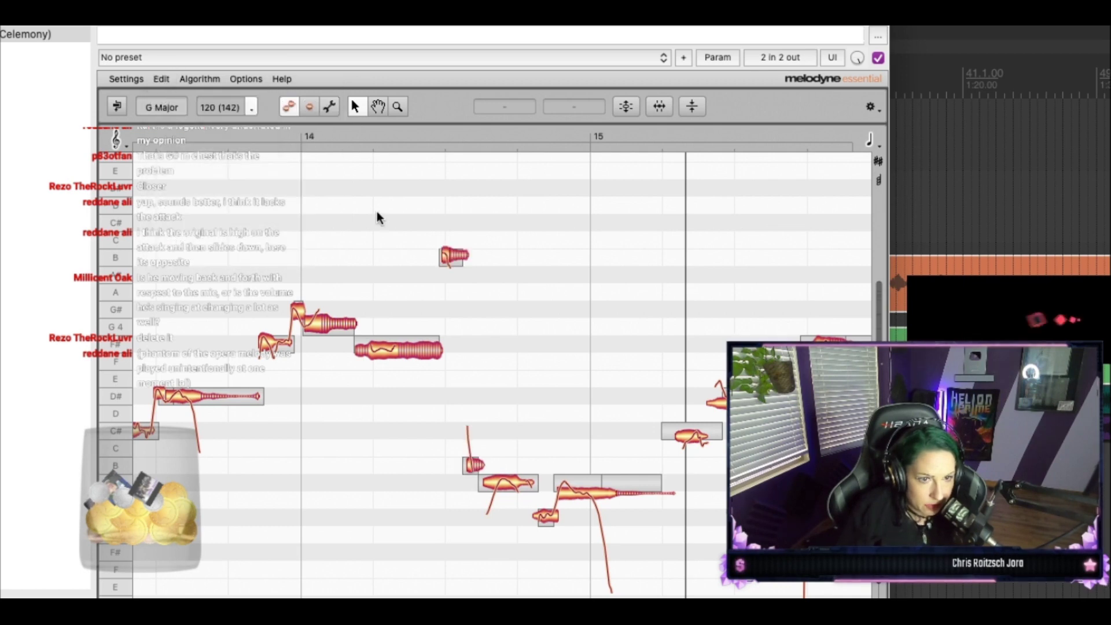
key(space)
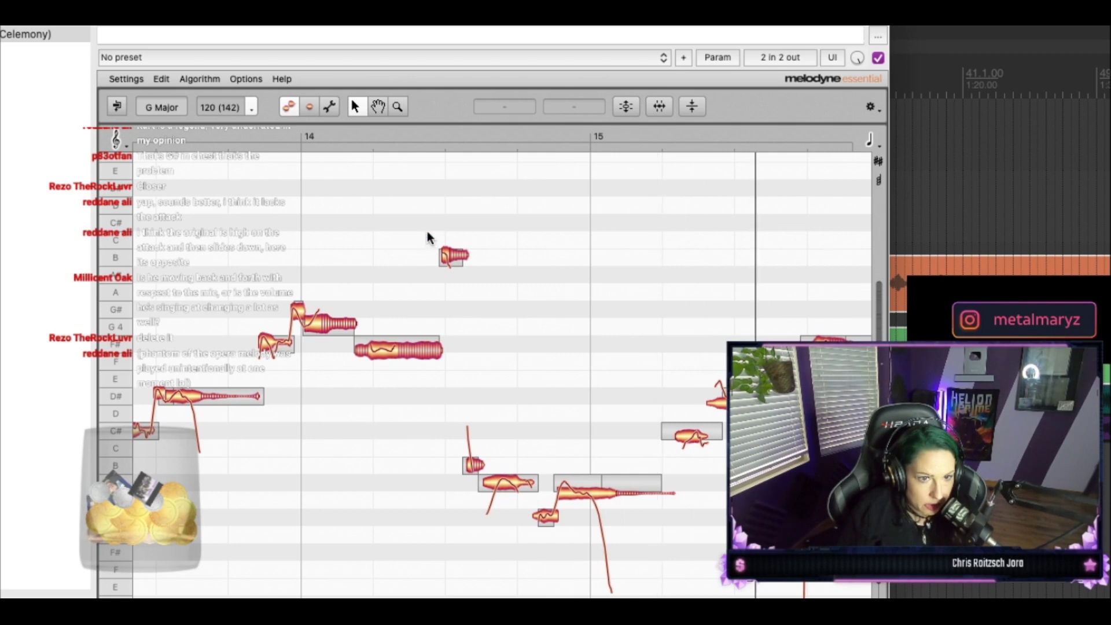
Step: Lower the stray B 4 note between bars 14 and 15 to A# 4 at -4 ct
click(448, 254)
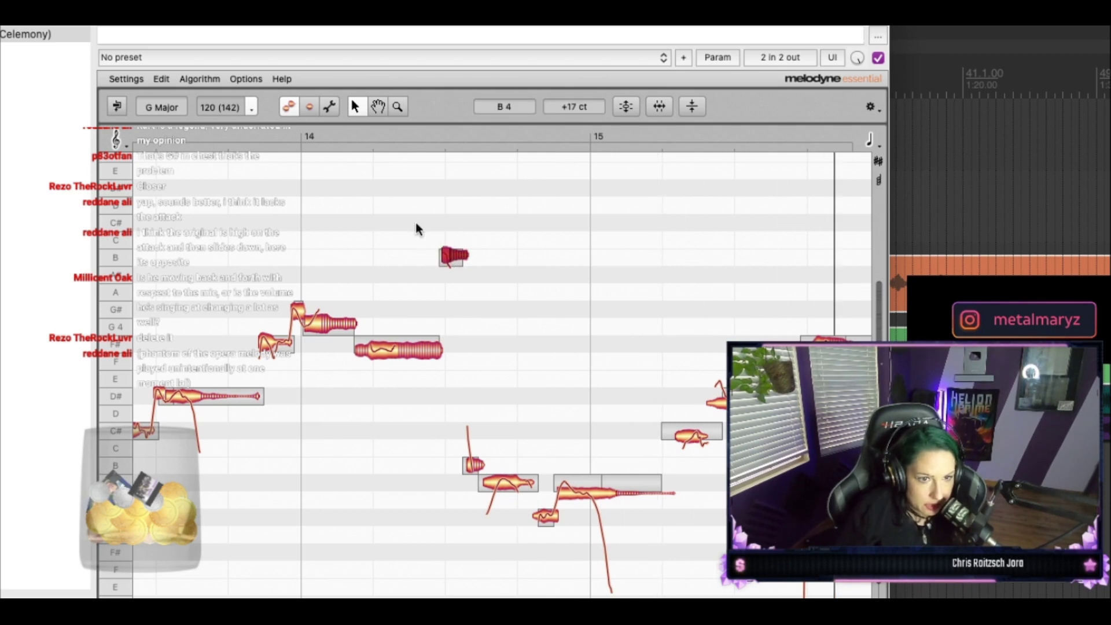
drag(579, 102, 563, 222)
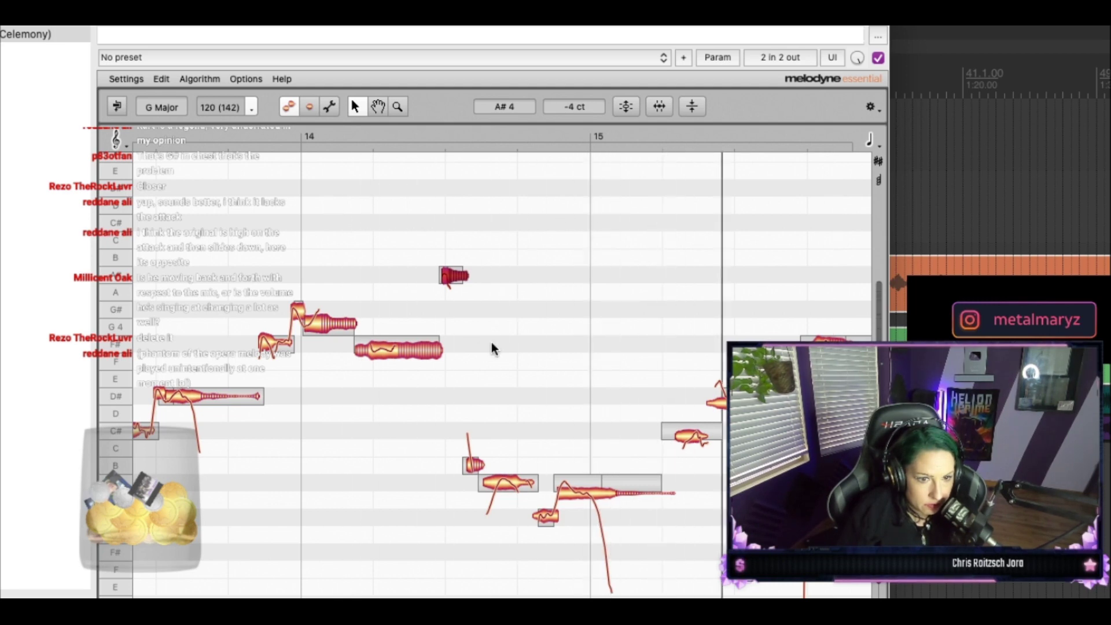
scroll(486, 415, left, 2)
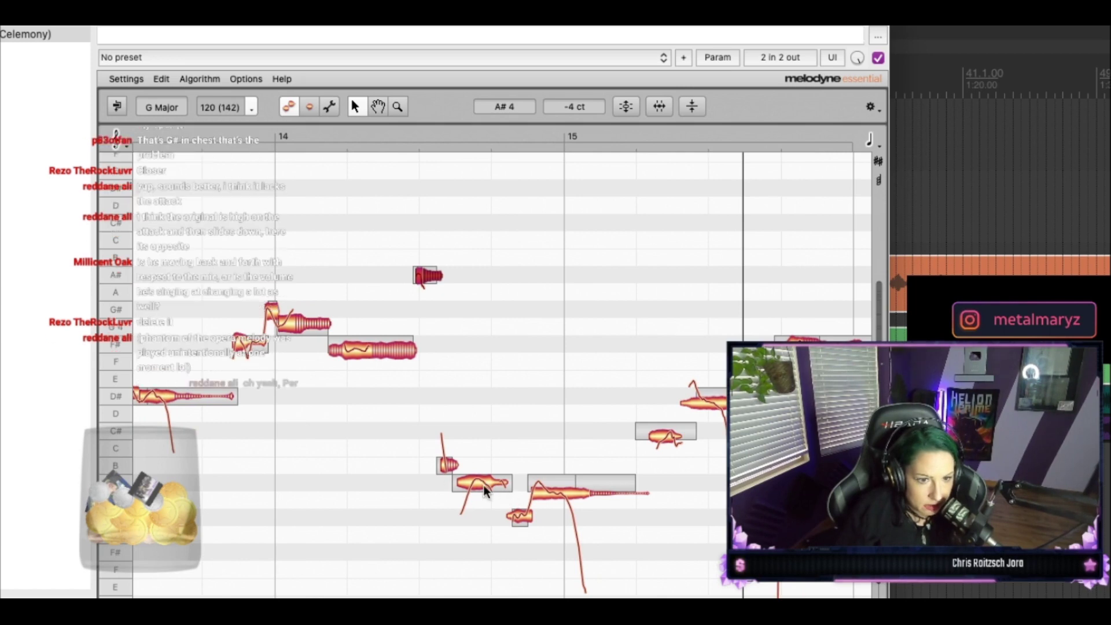
Step: Raise the A# 3 note starting just before bar 15 to -25 ct and audition the phrase
click(521, 516)
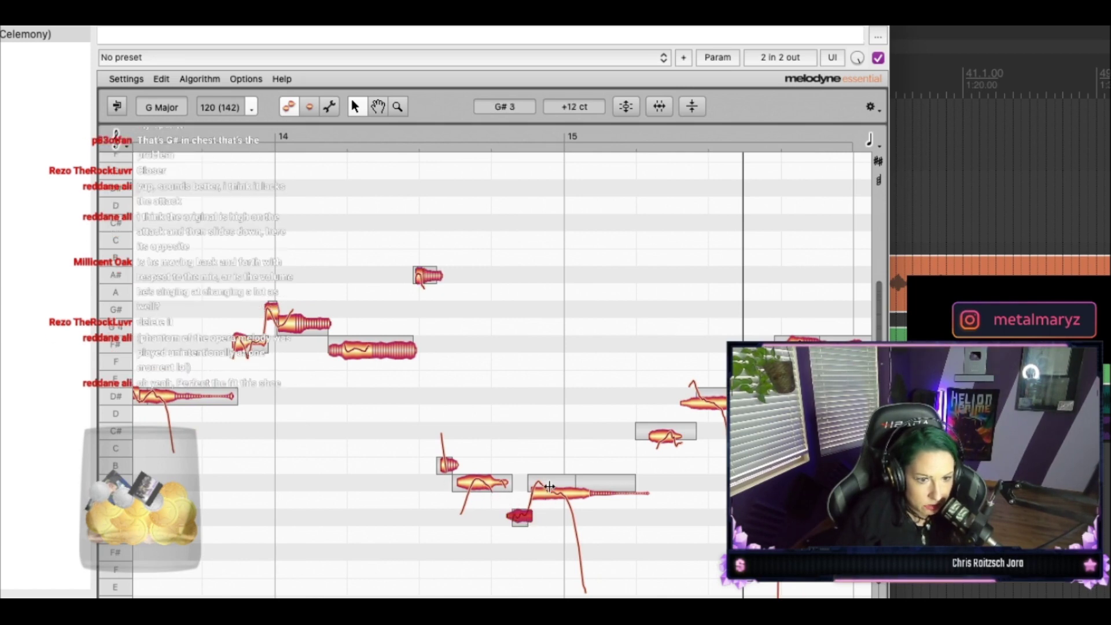
click(545, 491)
drag(559, 108, 585, 72)
key(space)
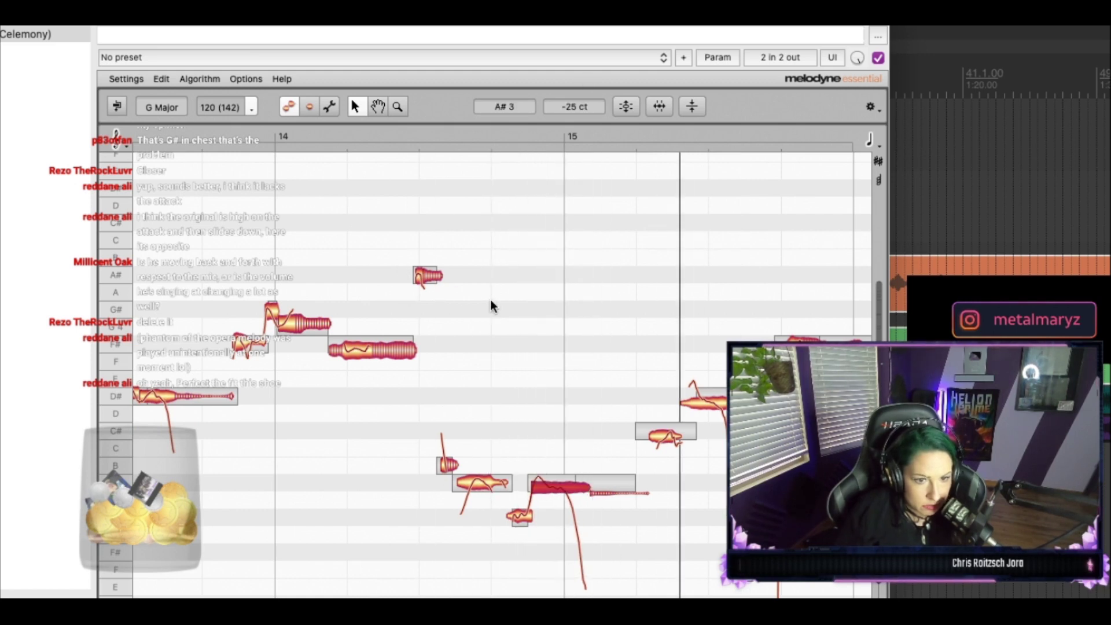
click(626, 107)
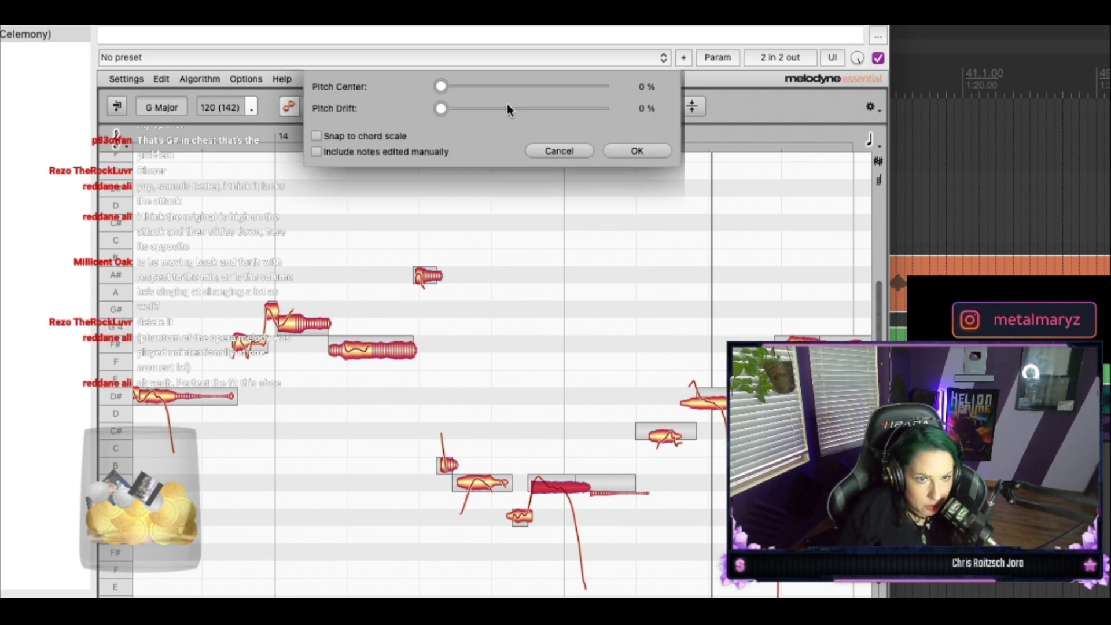
click(629, 149)
double_click(344, 209)
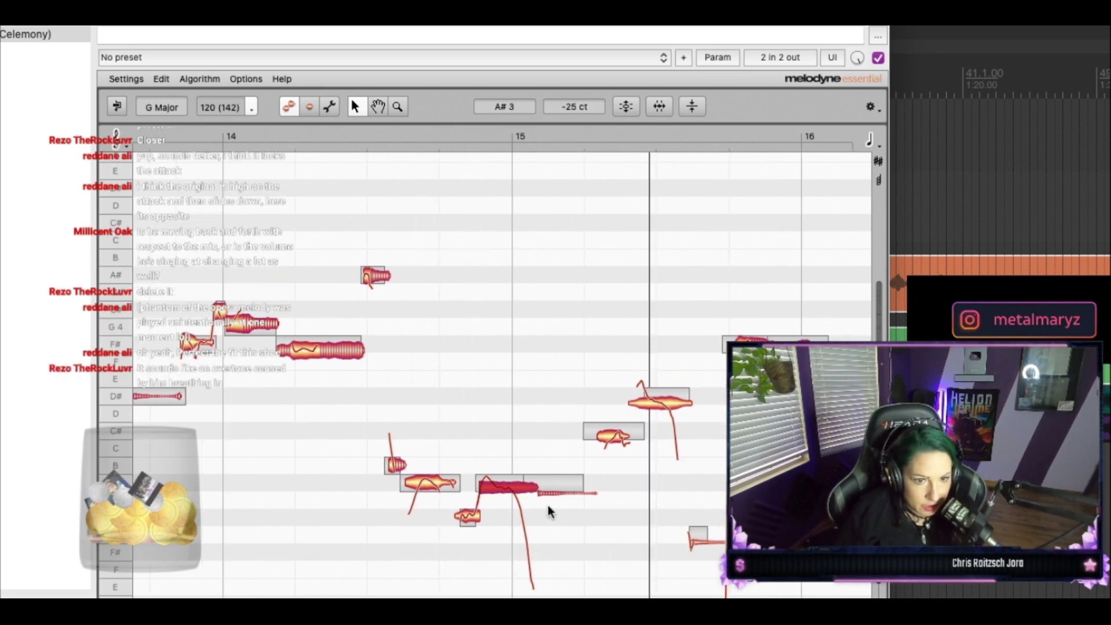
Step: Delete the thin tail note following the A# 3 note just after bar 15
click(565, 493)
key(Delete)
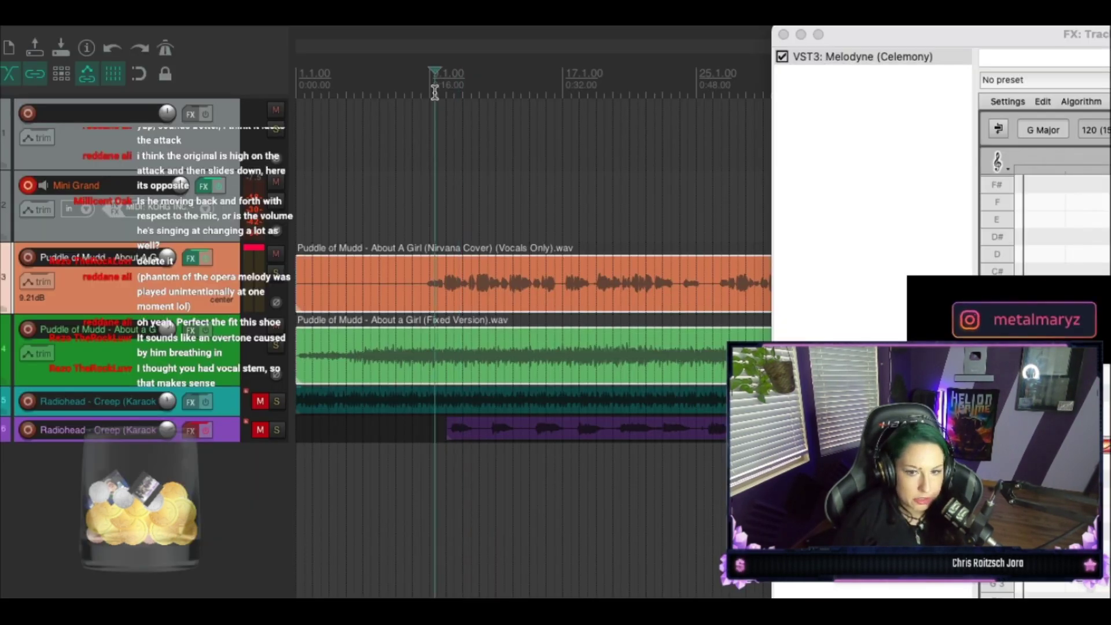
Step: Play the tracks from 0:16 in the arrangement and move the Melodyne window back so its whole note editor is accessible
click(434, 92)
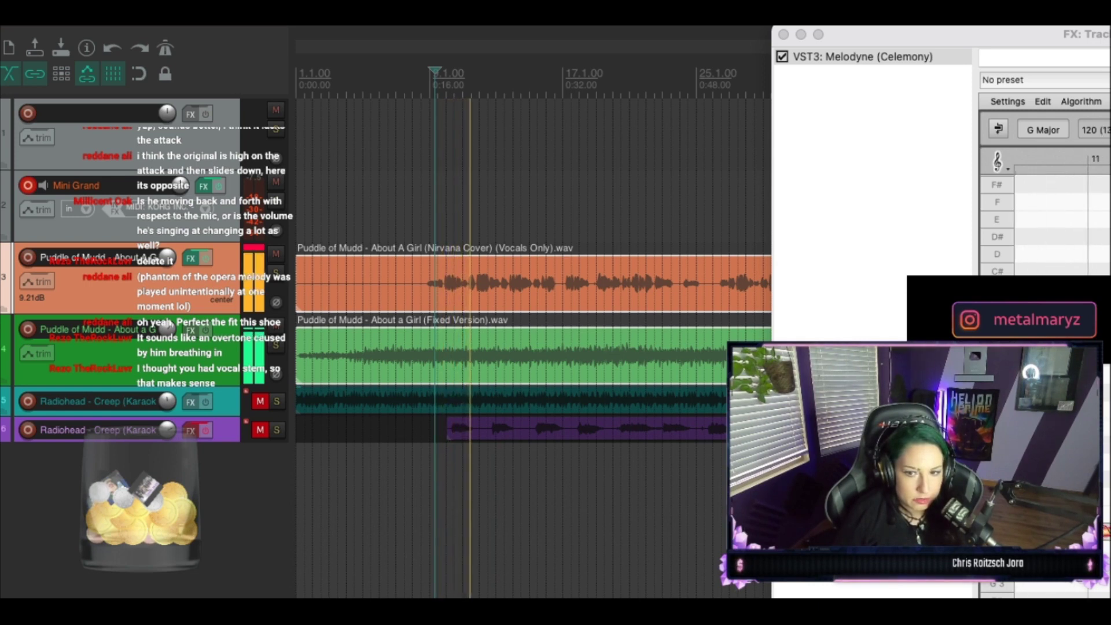
key(space)
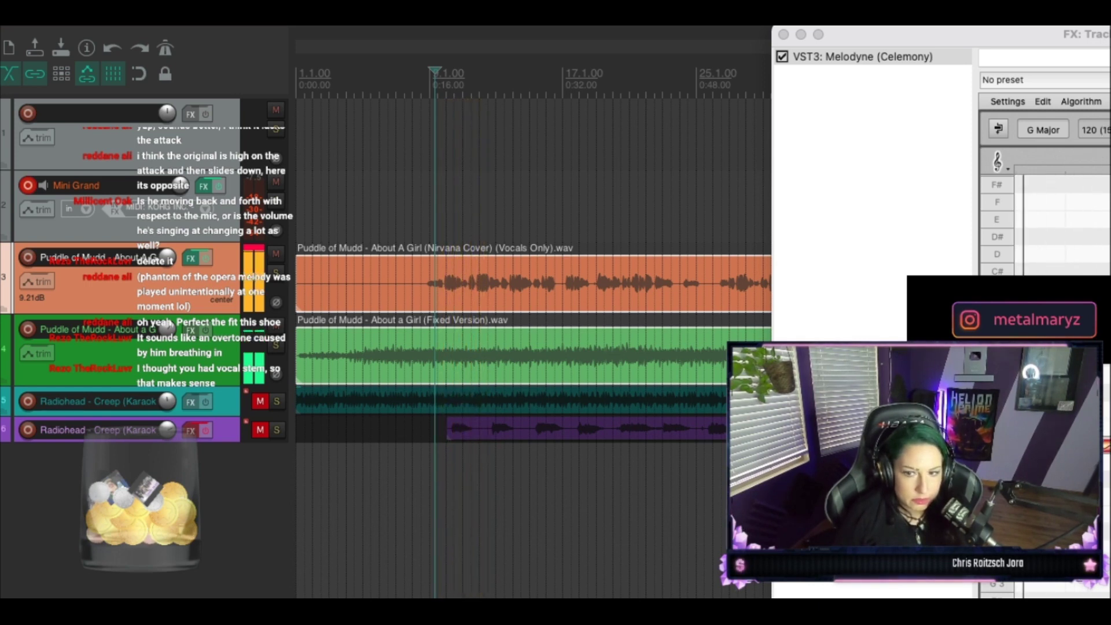
drag(1022, 35, 741, 57)
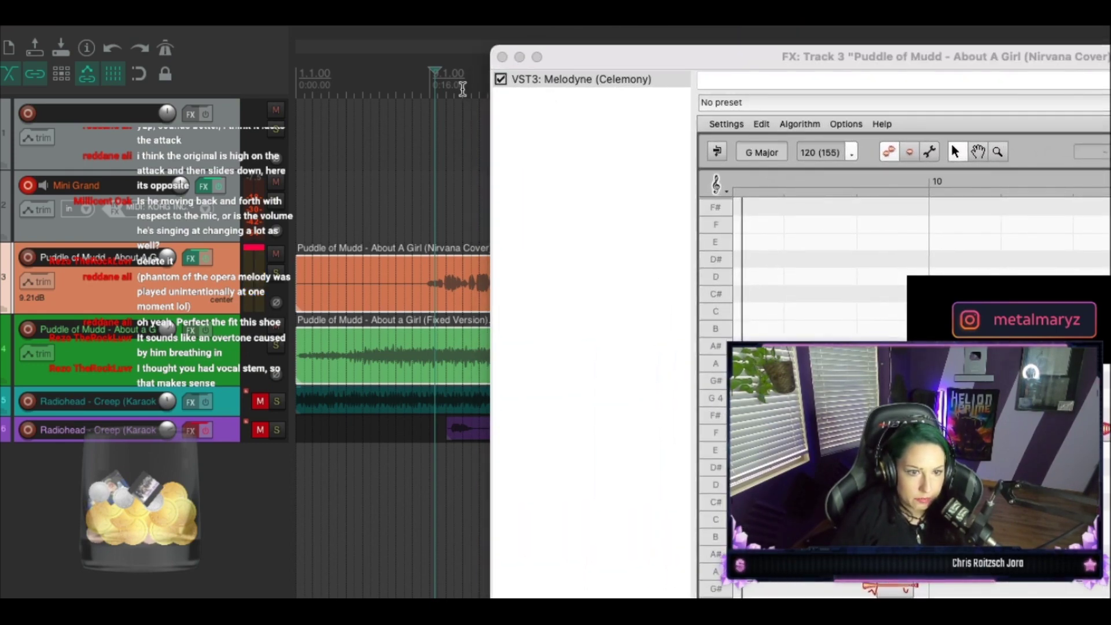
drag(629, 54, 187, 33)
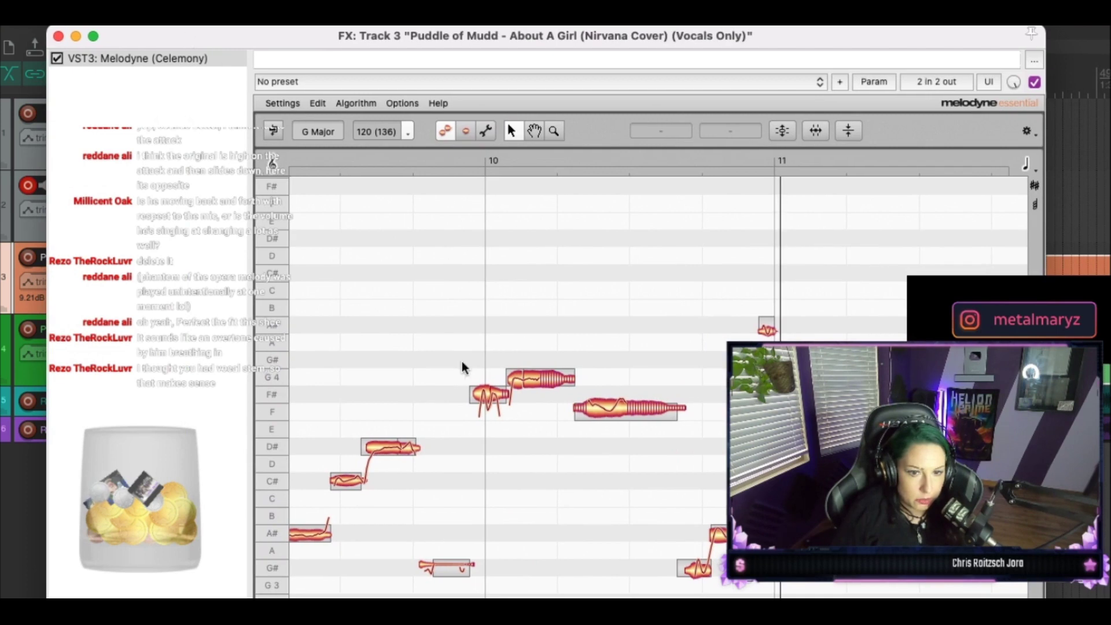
Step: Audition the phrase between bars 11 and 12 and raise its C# 4 note to -10 ct
scroll(488, 364, right, 10)
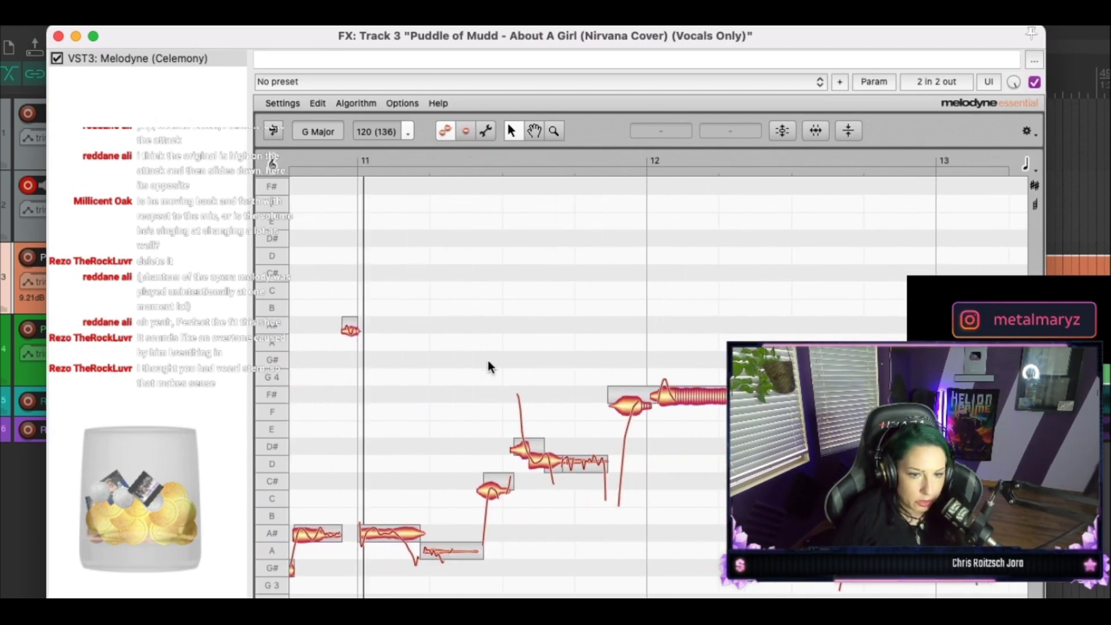
key(space)
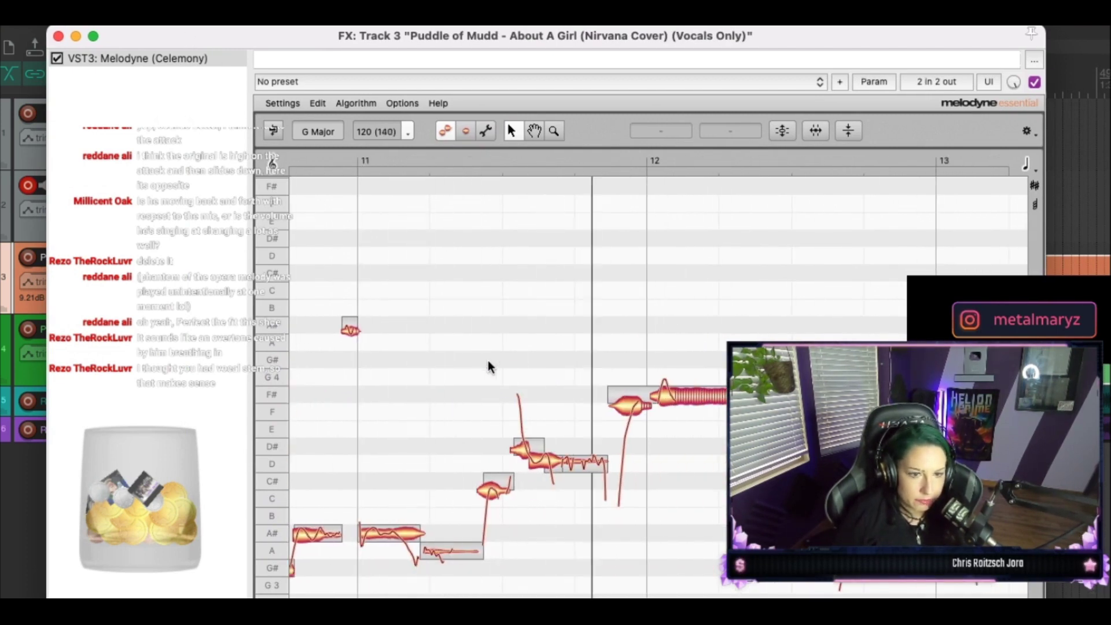
key(space)
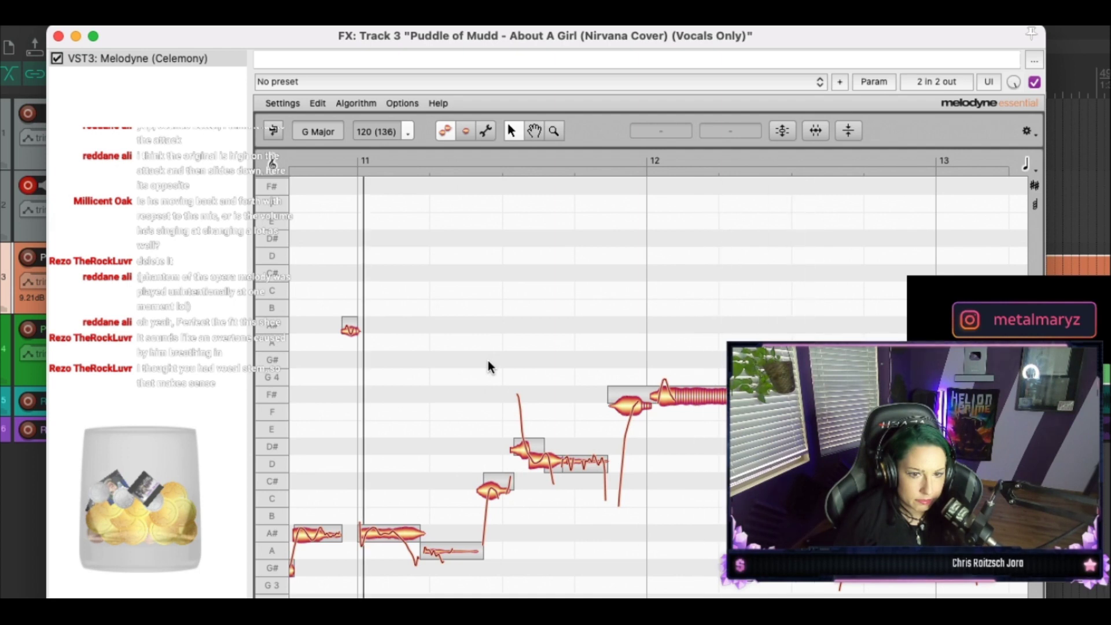
click(521, 454)
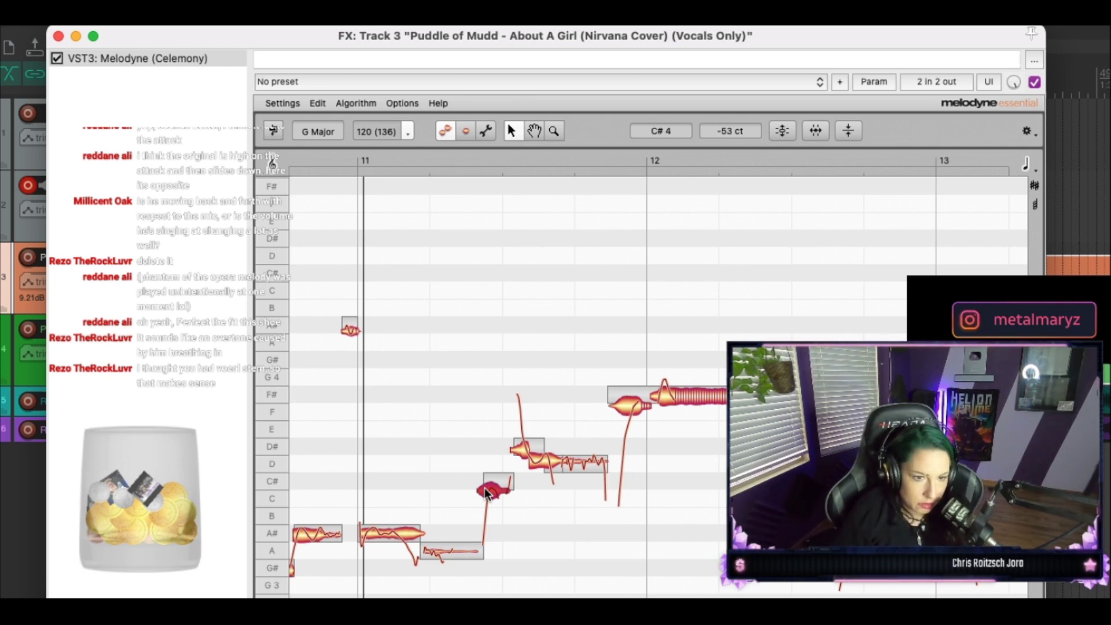
drag(723, 129, 722, 96)
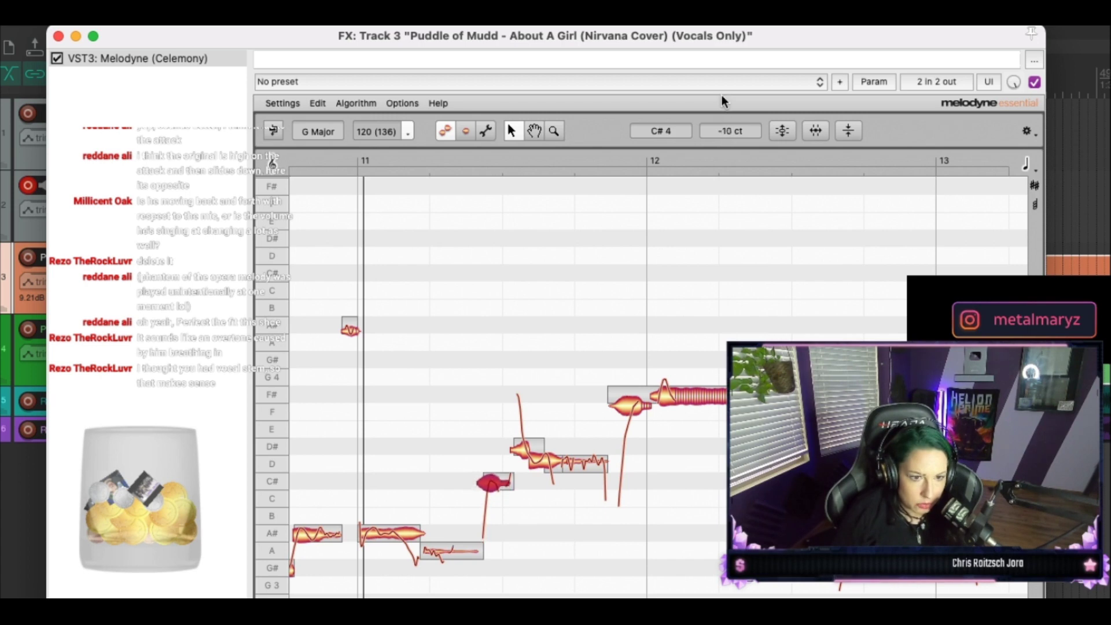
Step: Separate the attack of the D# 4 note between bars 11 and 12 and move the split-off piece to E 4
click(519, 452)
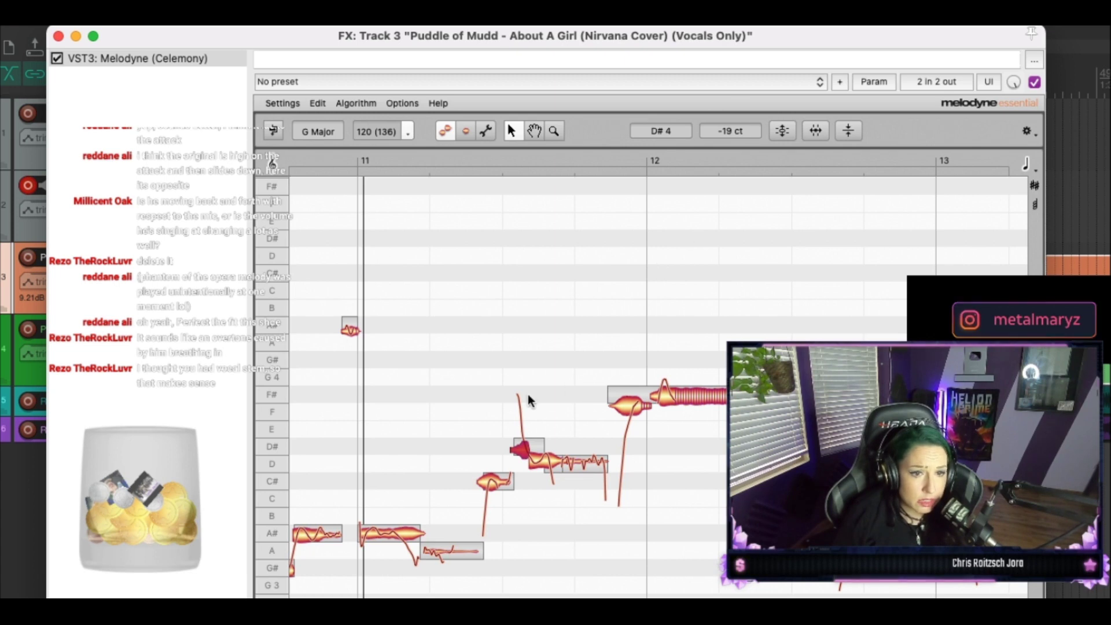
click(486, 131)
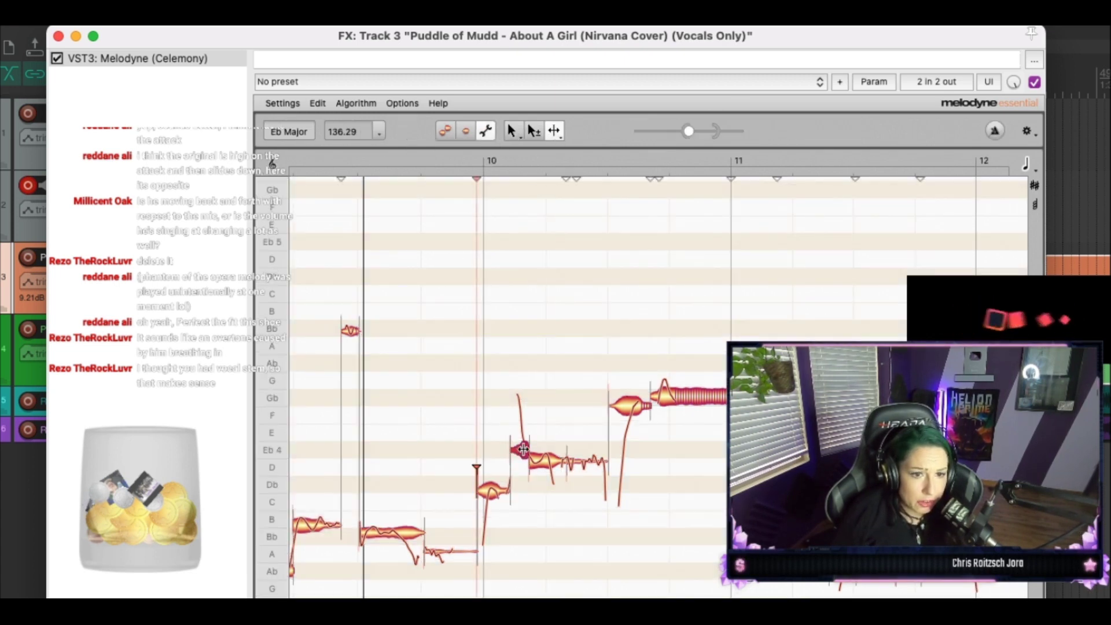
click(444, 133)
key(space)
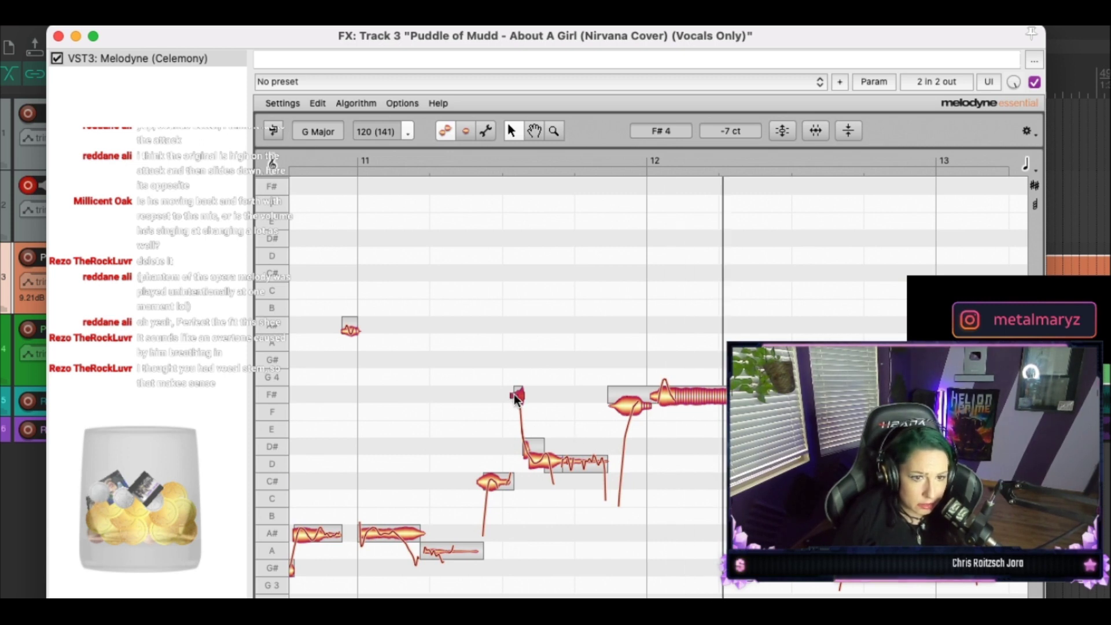
drag(515, 398, 507, 429)
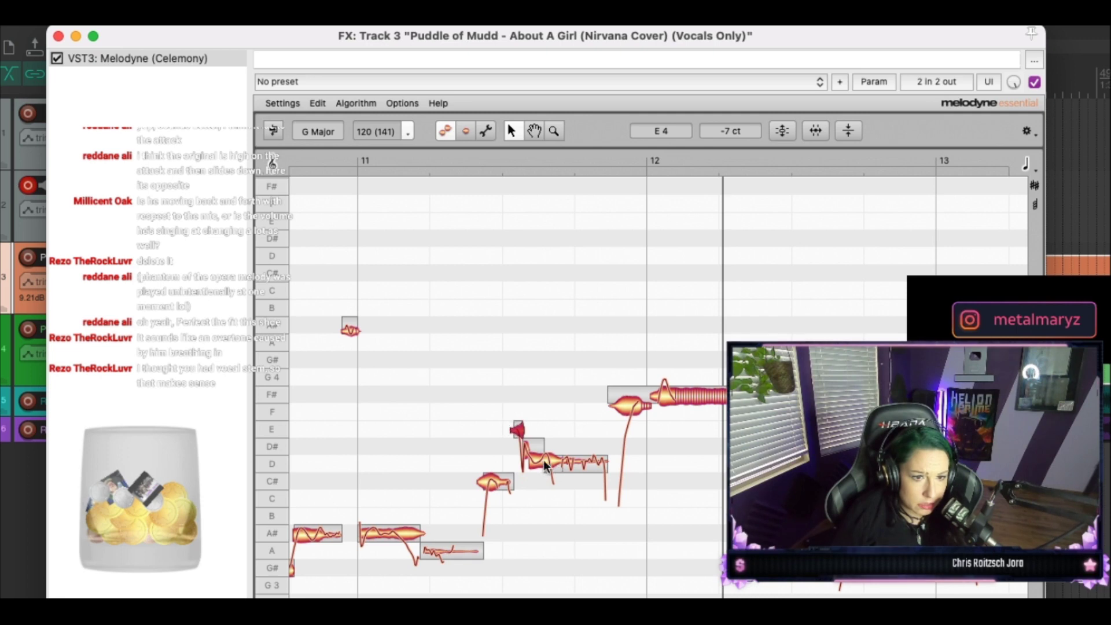
Step: Shift the note following the E 4 attack to D# 4 at -24 ct and raise the F# 4 note just before bar 12 to +6 ct
drag(545, 464, 547, 450)
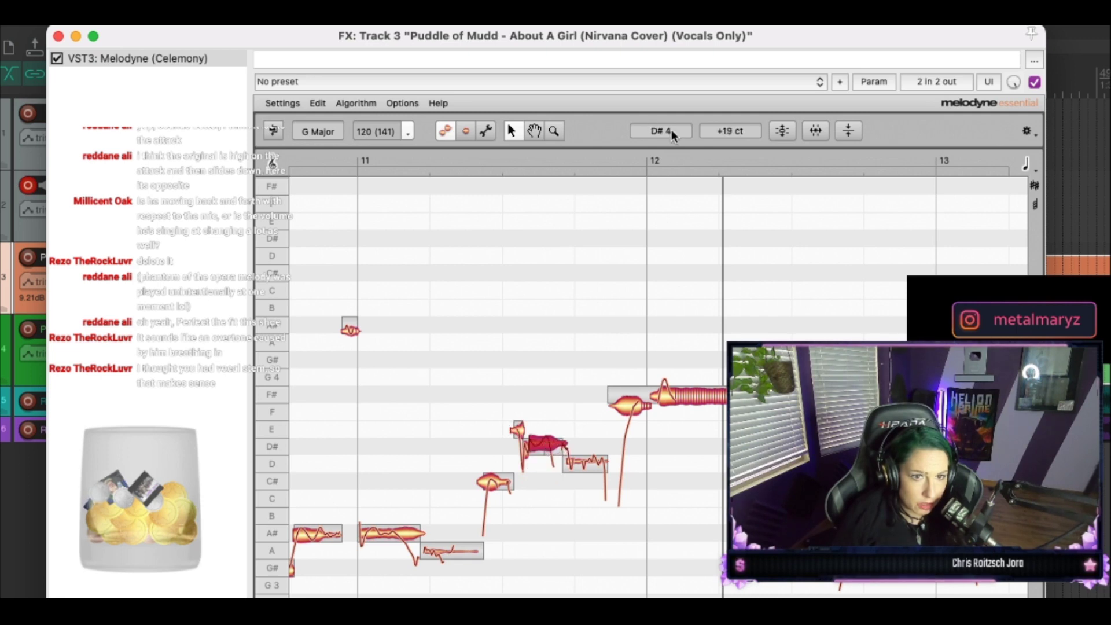
drag(737, 137, 689, 175)
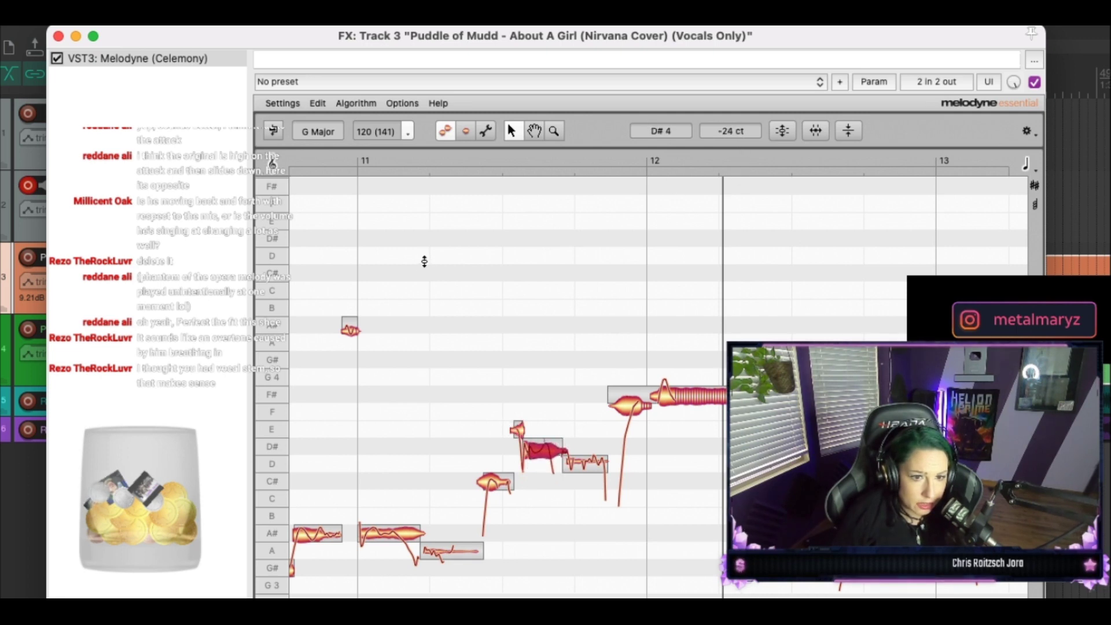
key(space)
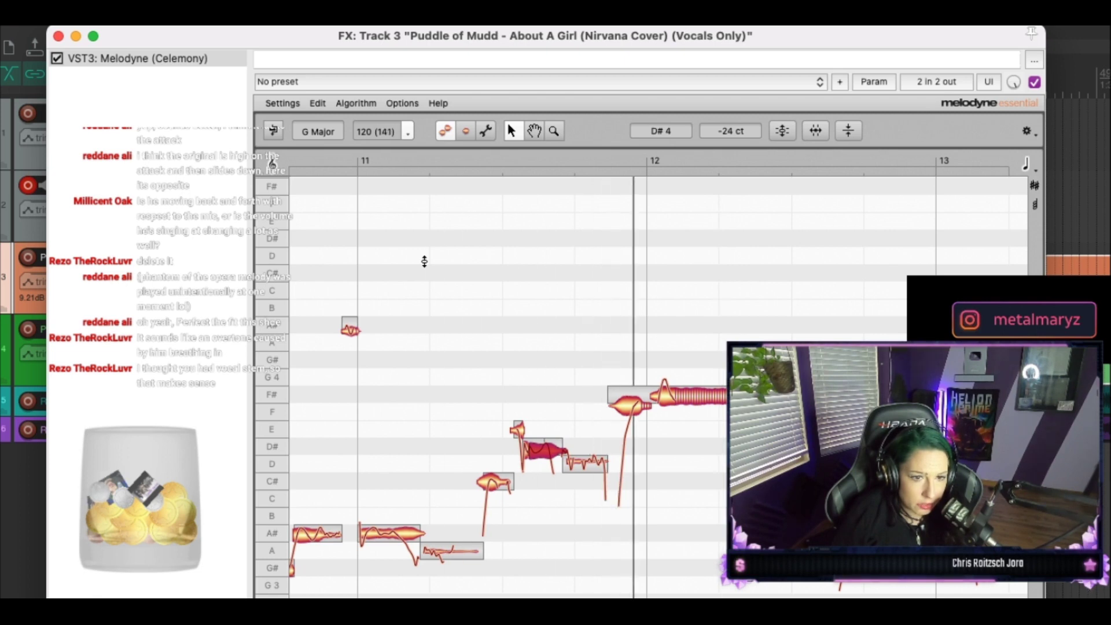
click(625, 414)
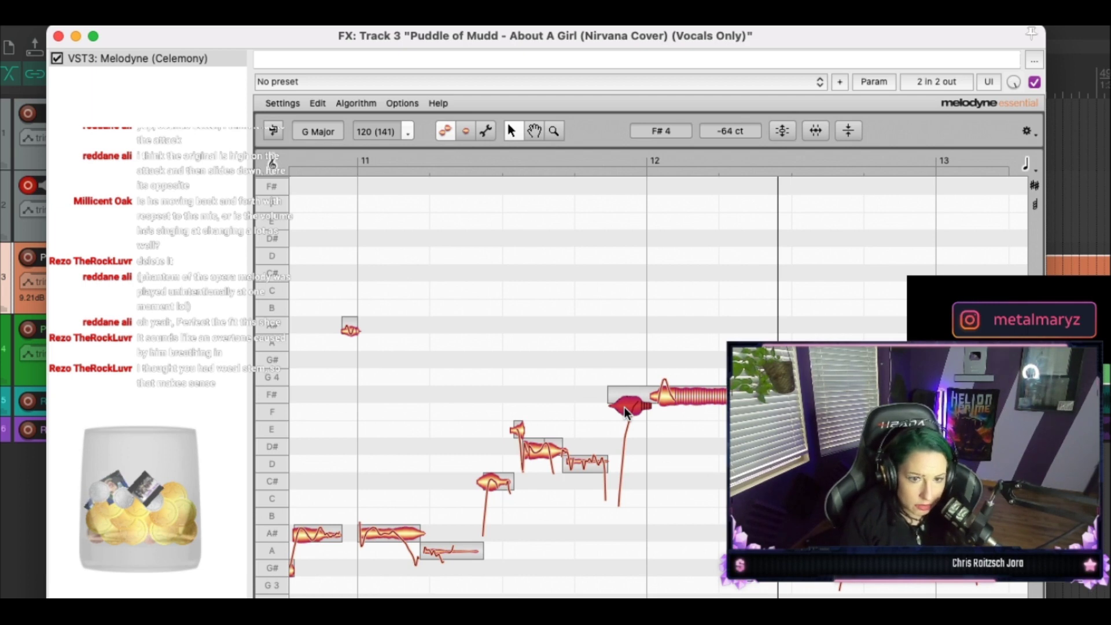
drag(731, 128, 717, 65)
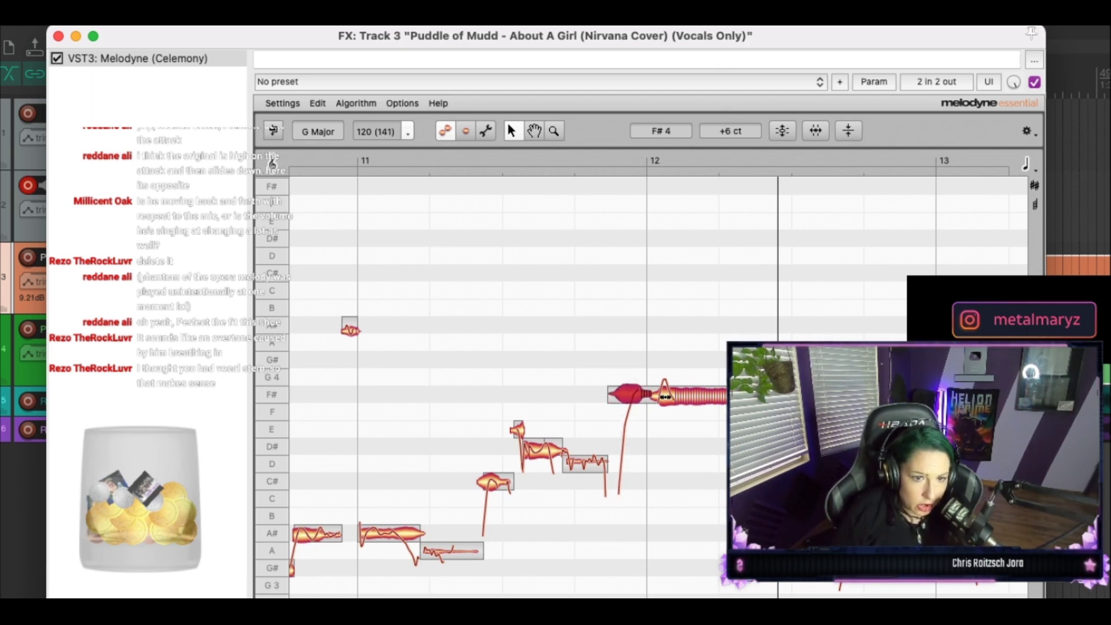
Step: Split the attack off the long note at bar 12 and raise the separated part to G# 4 at +8 ct
click(487, 131)
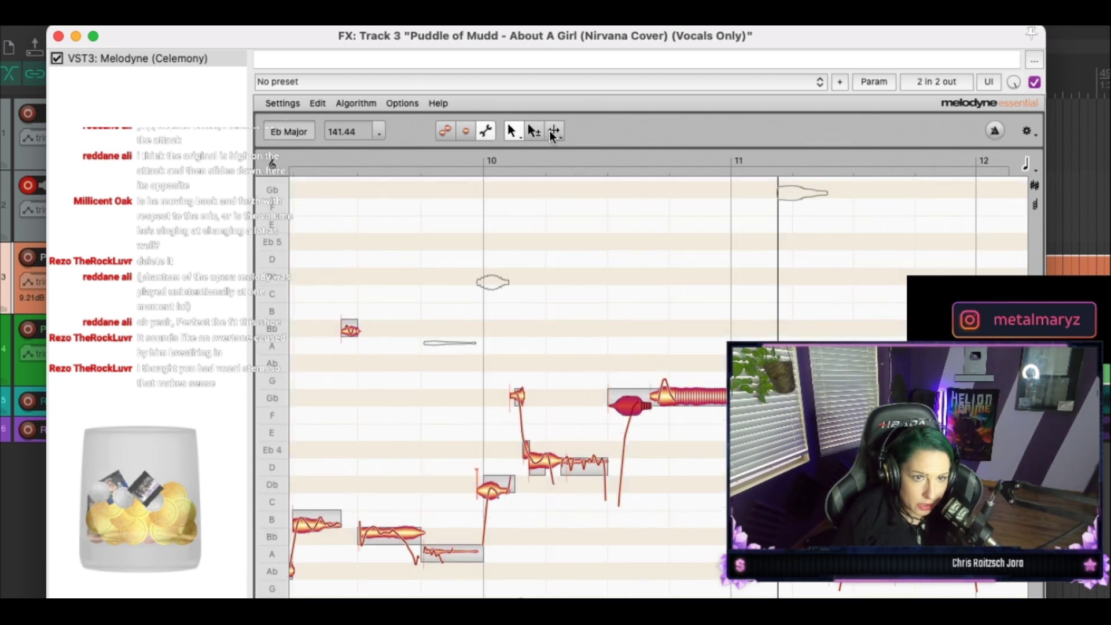
double_click(671, 394)
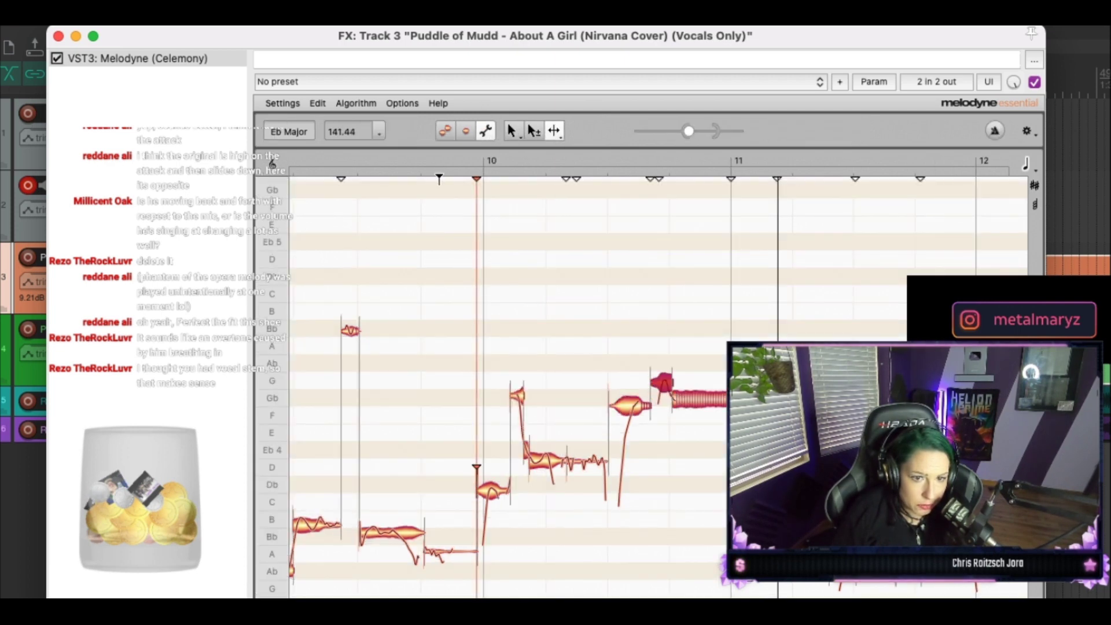
click(487, 130)
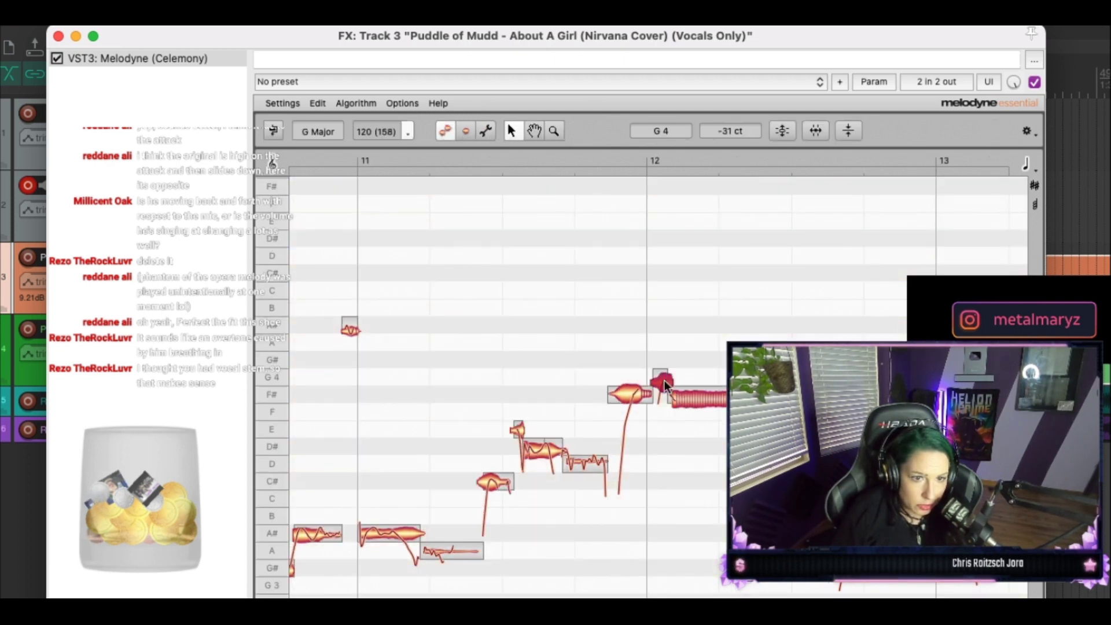
drag(737, 130, 717, 29)
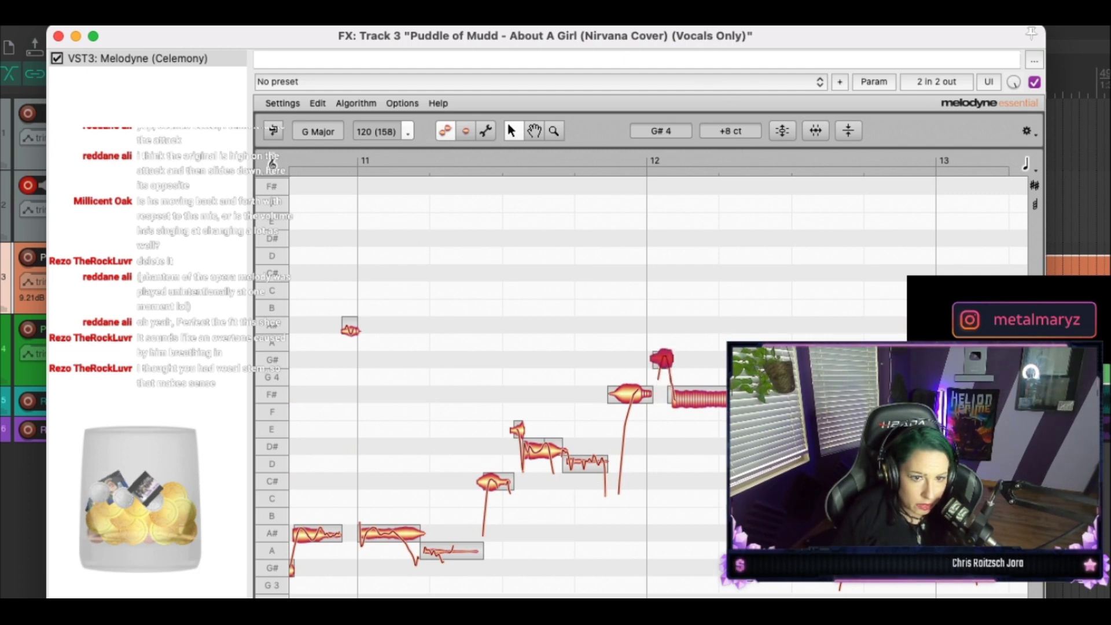
Step: Raise the sustained F# 4 note just after bar 12 to -17 ct
click(700, 399)
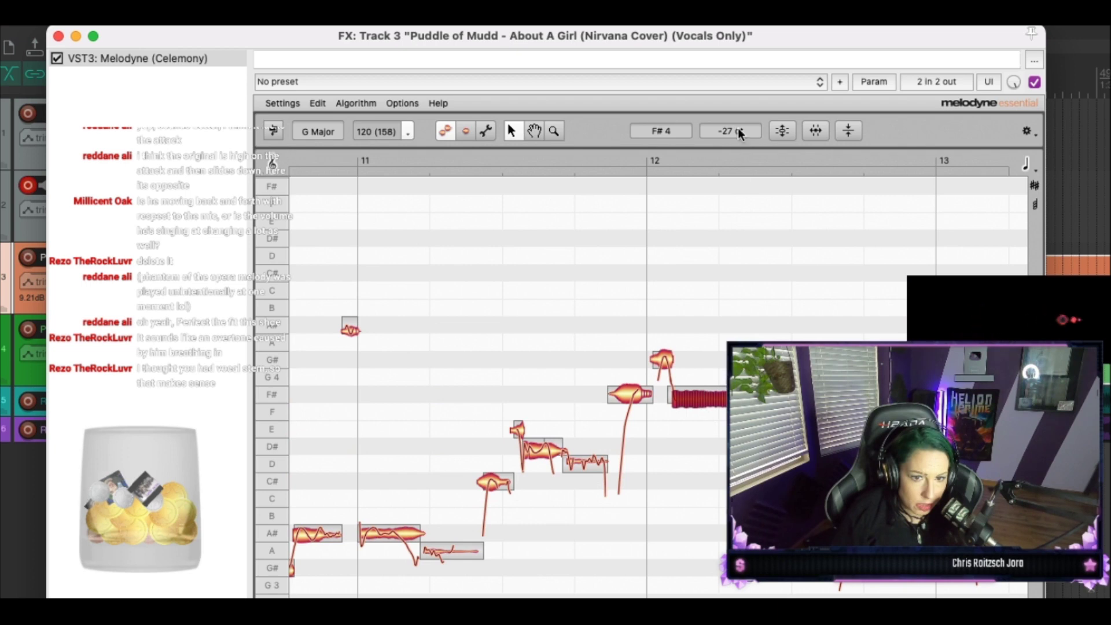
drag(730, 131, 736, 126)
drag(723, 60, 724, 17)
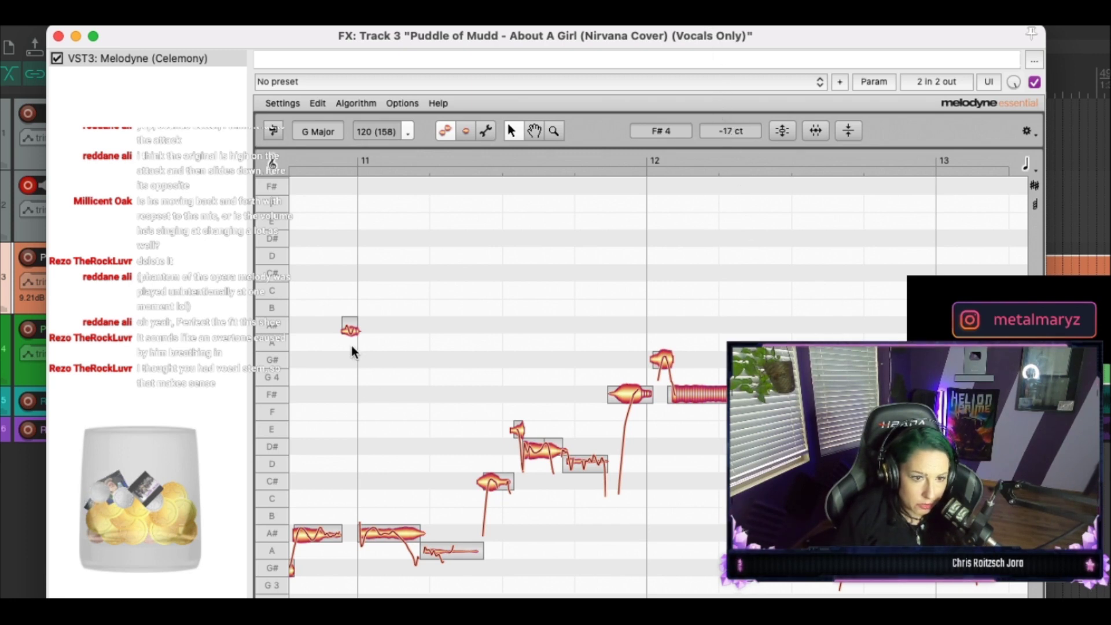
Step: Audition the corrected phrase between bars 11 and 13 several times
key(space)
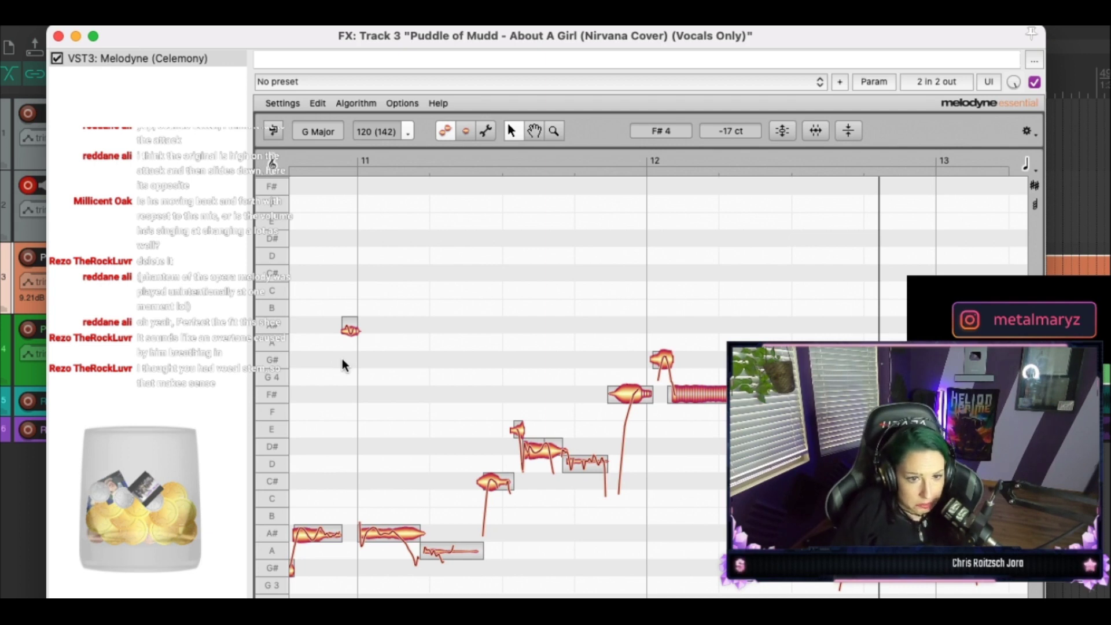
key(space)
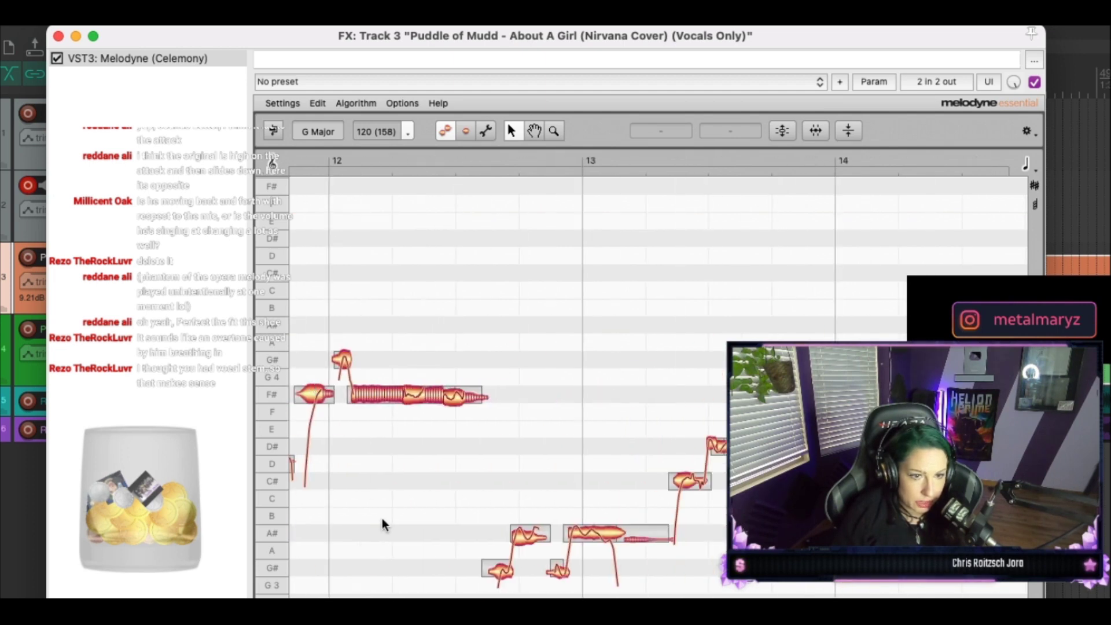
scroll(382, 518, left, 5)
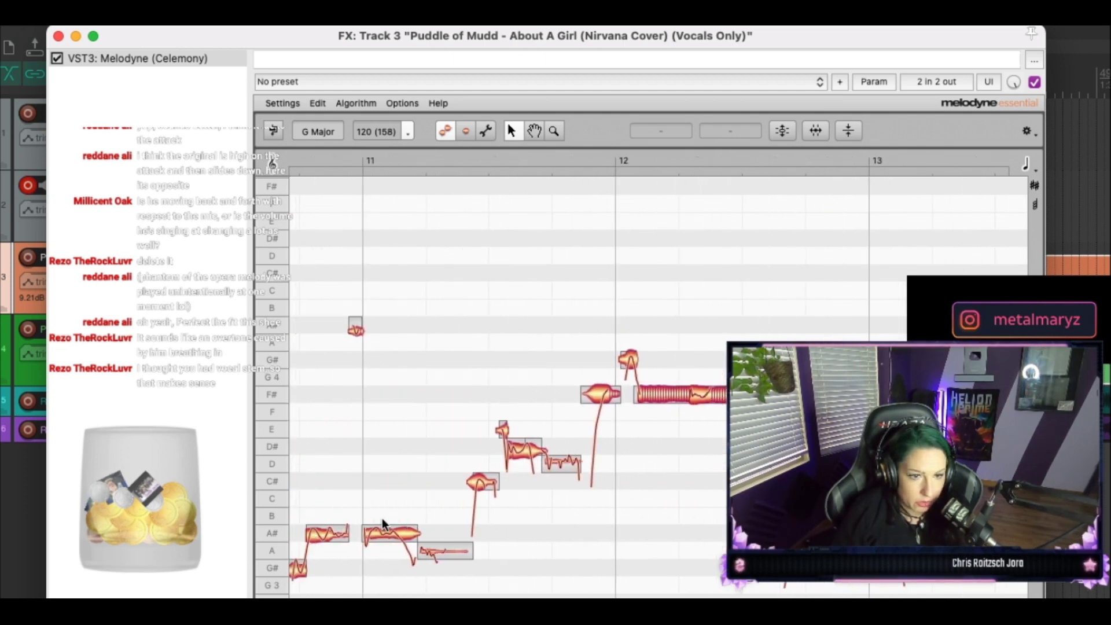
key(space)
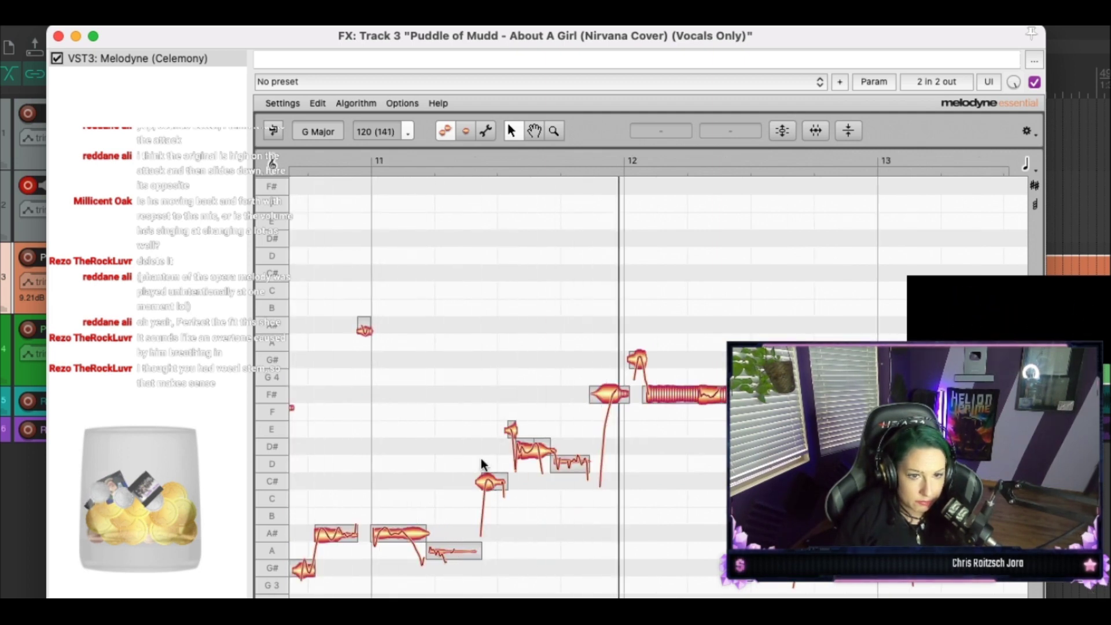
key(space)
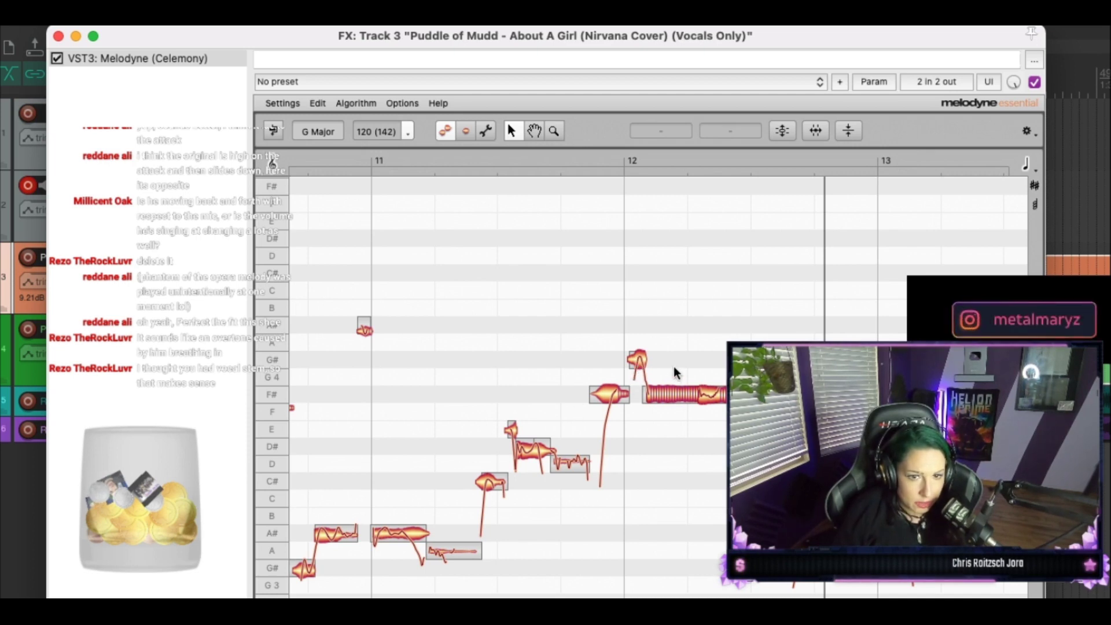
key(space)
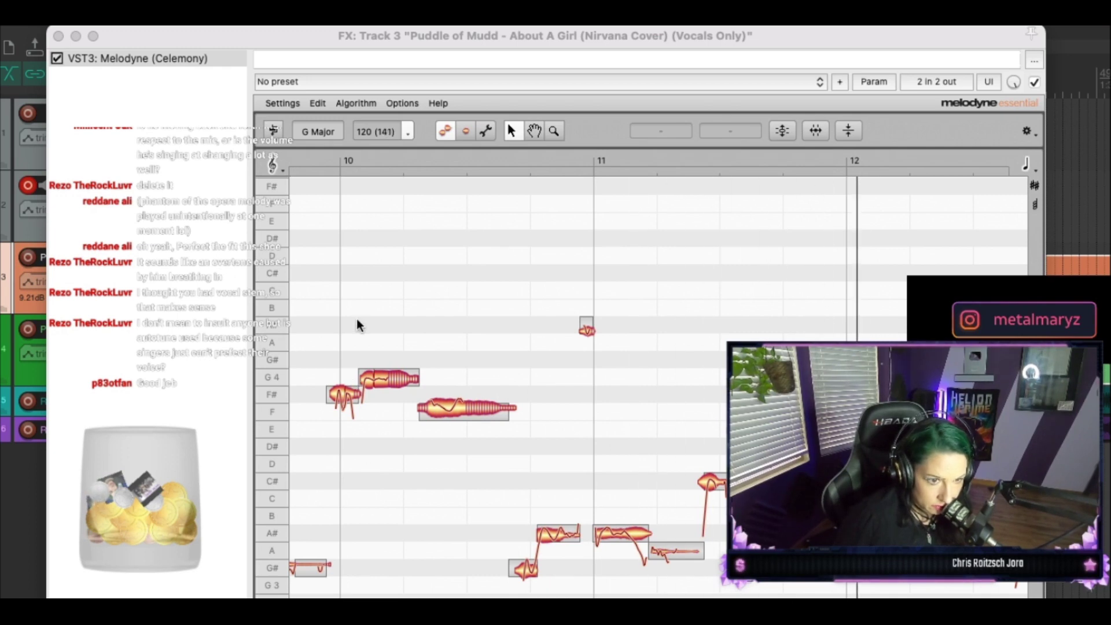
Step: Move the Melodyne window off the arrangement and play the tracks from just before 0:16
click(511, 419)
scroll(520, 370, left, 5)
scroll(519, 370, left, 6)
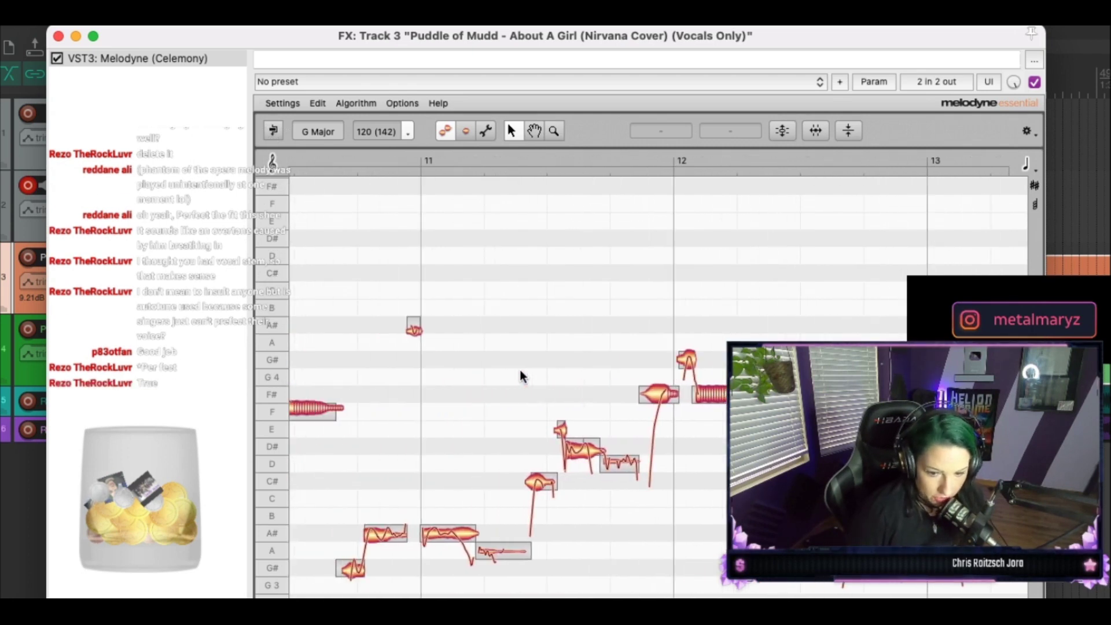
scroll(520, 370, left, 2)
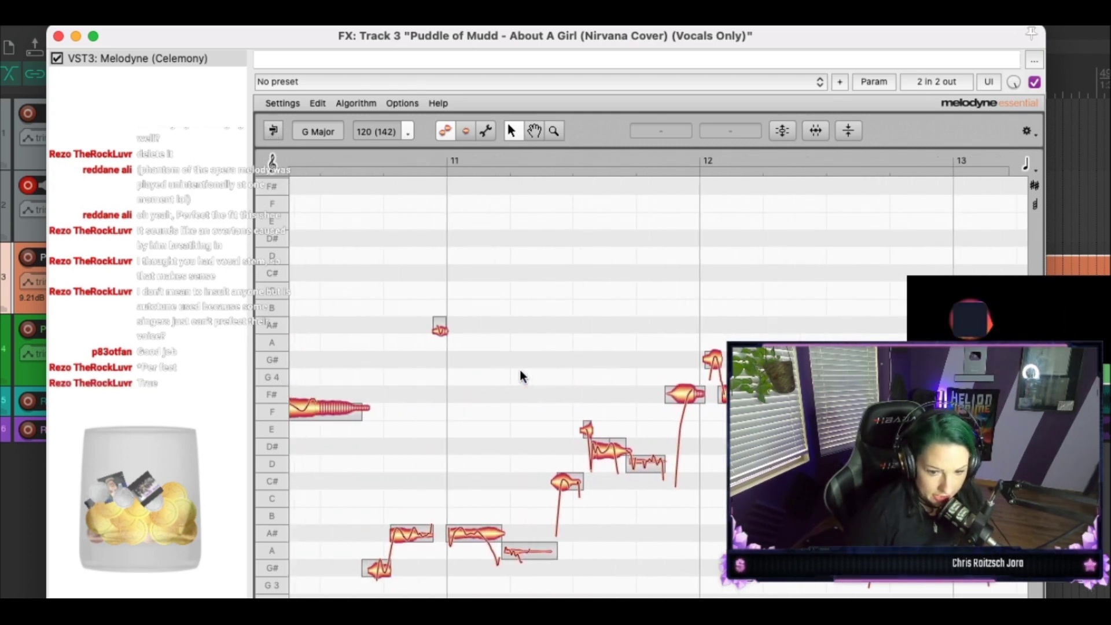
scroll(519, 371, left, 6)
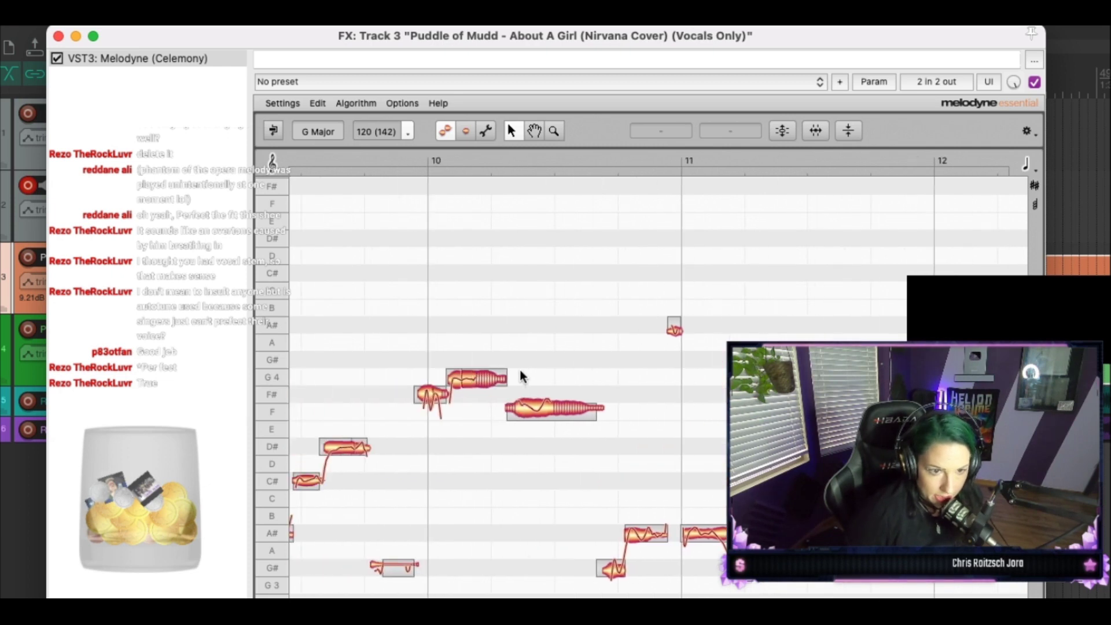
drag(286, 32, 332, 376)
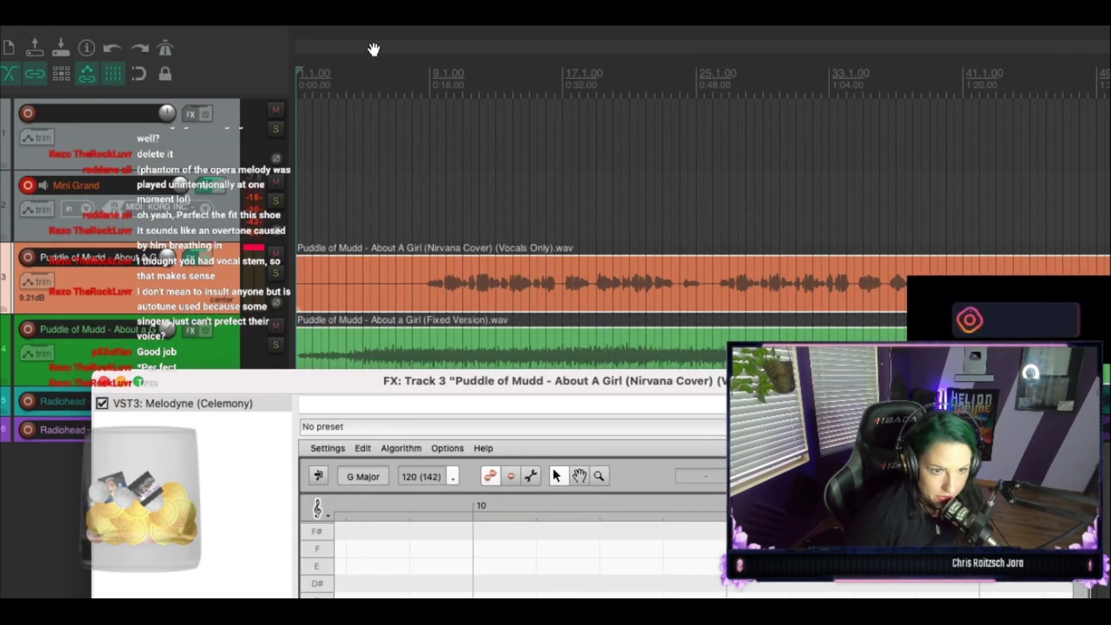
click(414, 84)
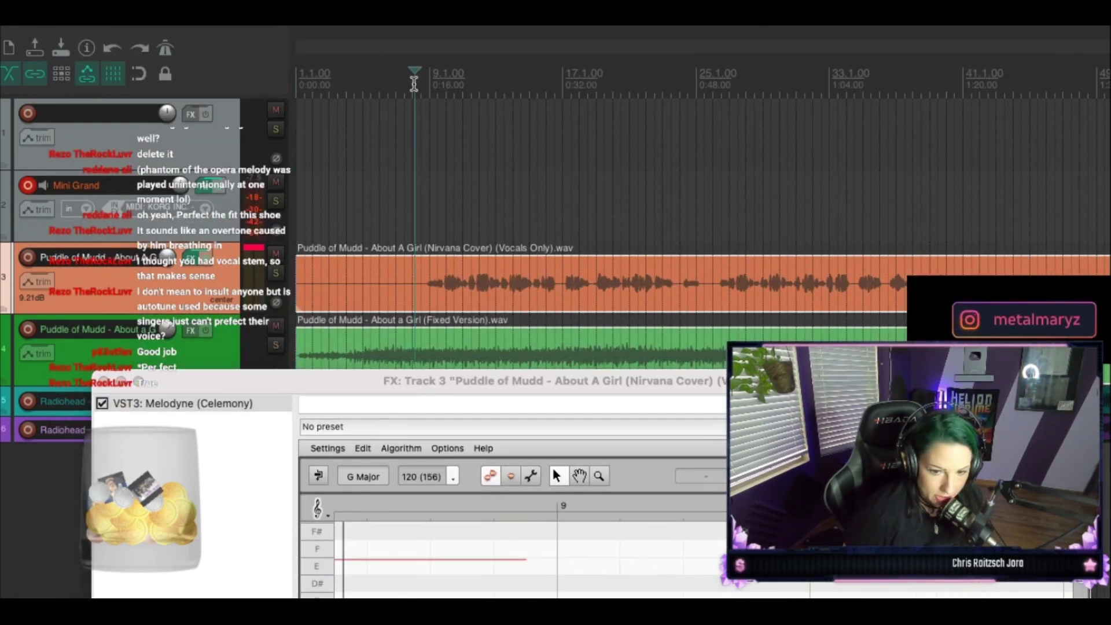
key(space)
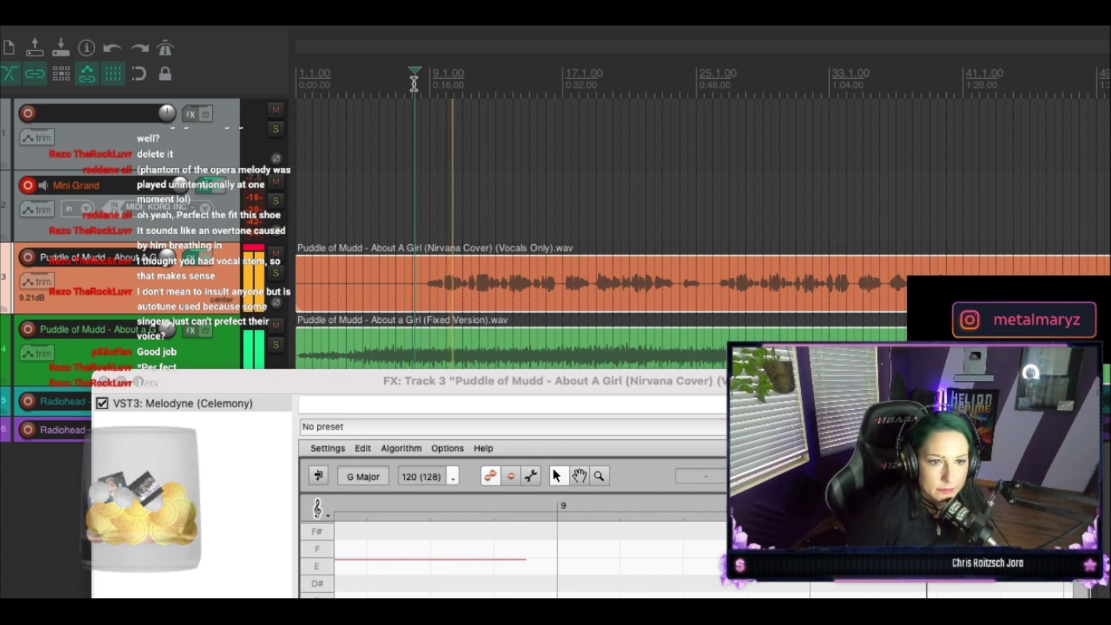
key(space)
Step: Fine-tune the pitch of the G 4 note just after bar 10 and replay the tracks from just before 0:16
drag(559, 368, 350, 193)
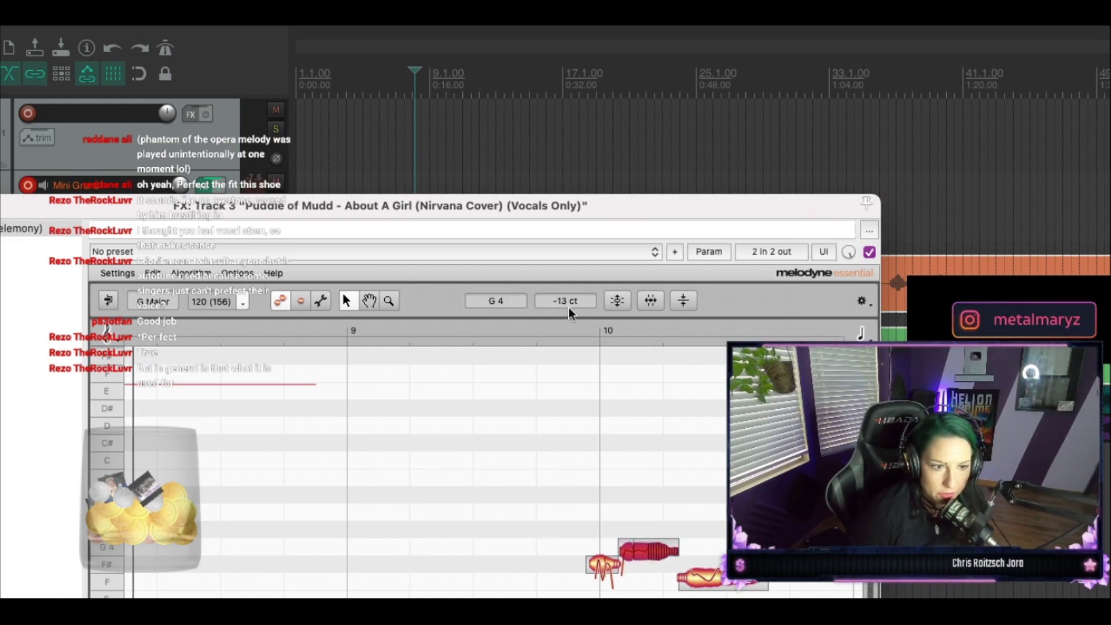
drag(483, 211, 471, 454)
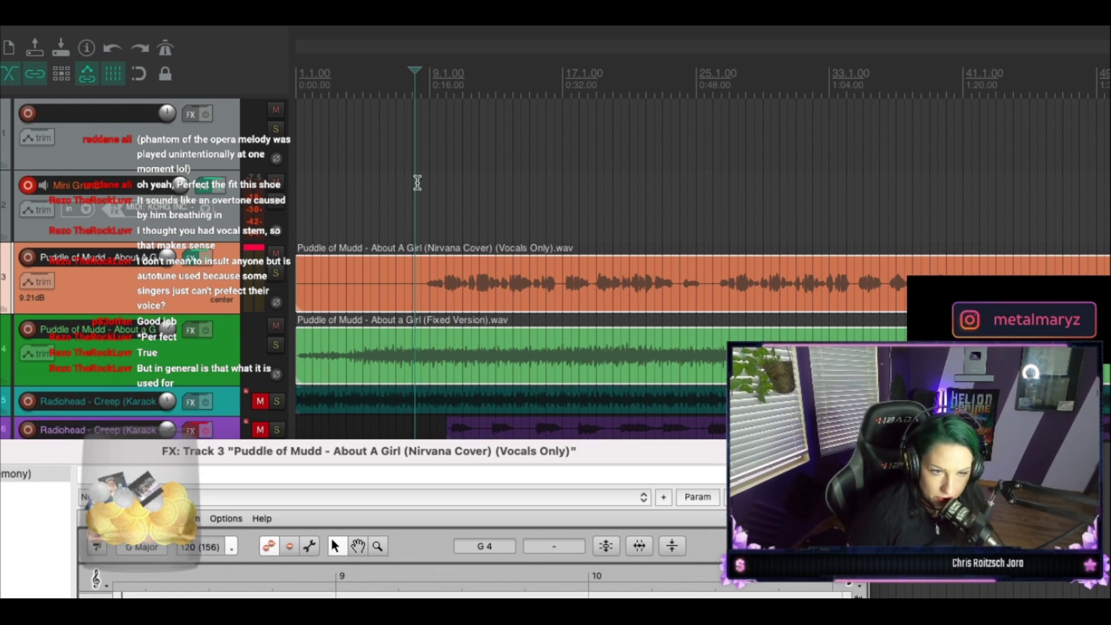
key(space)
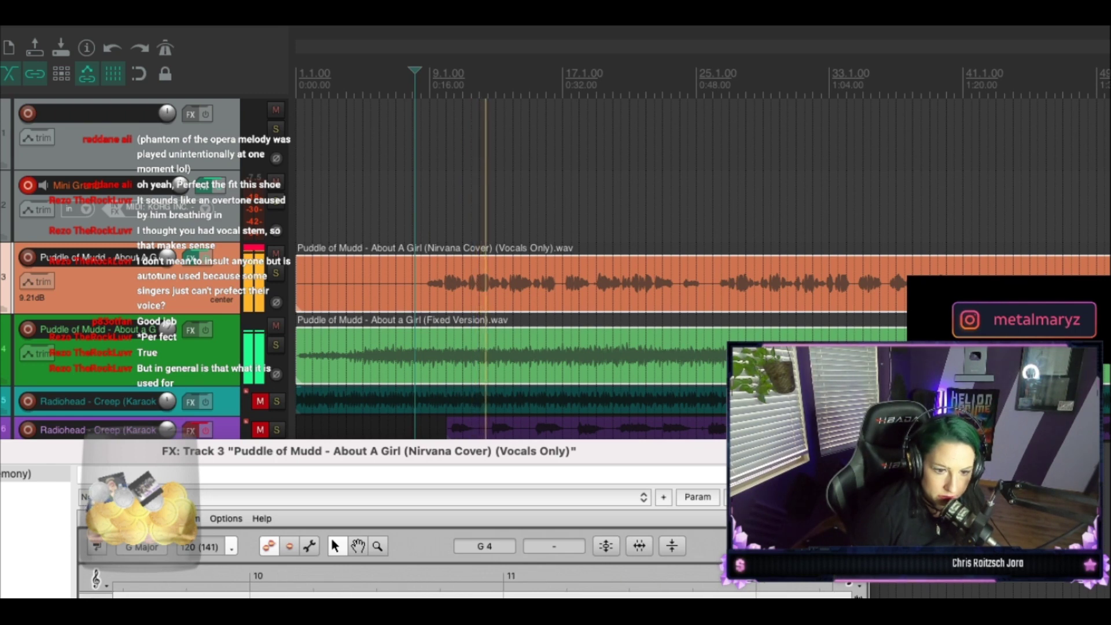
key(space)
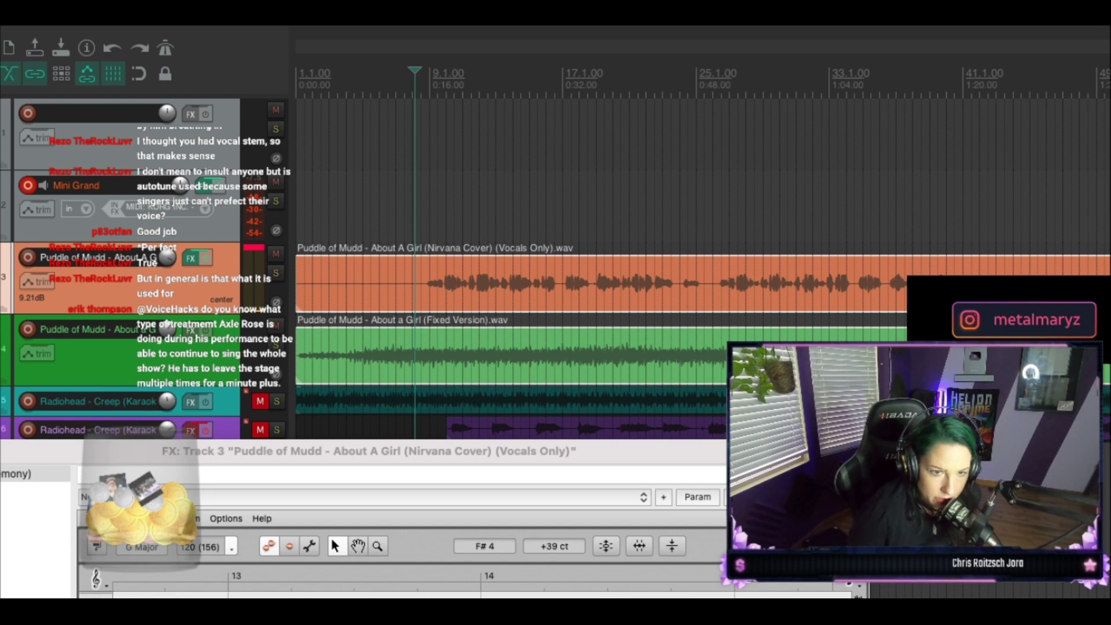
key(space)
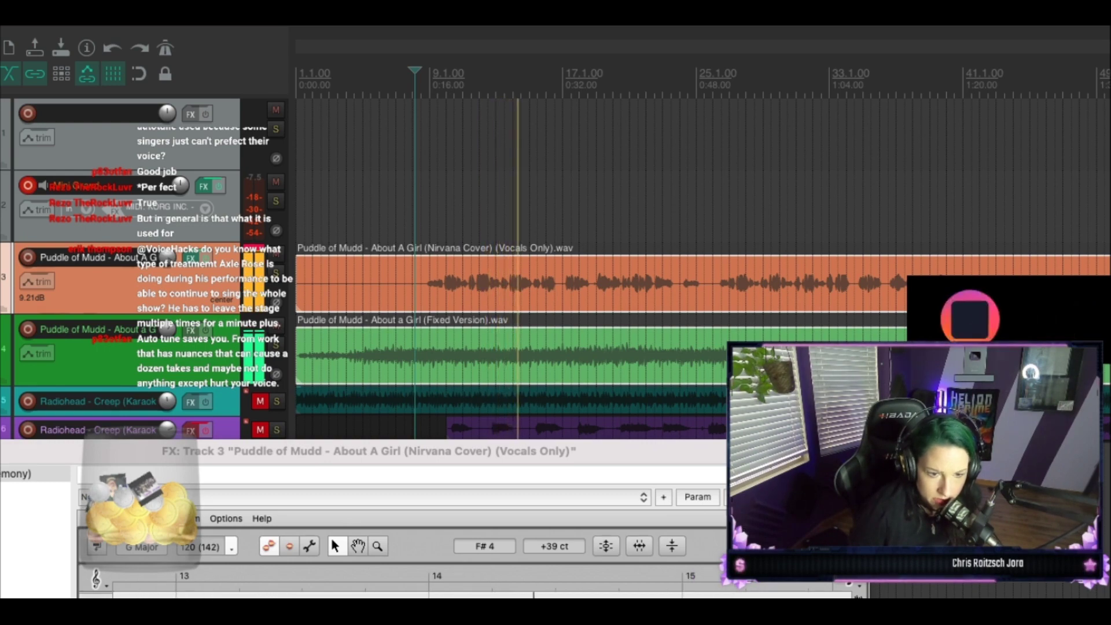
Step: Bring the Melodyne note editor back into reach and separate the attack of the F# 4 note just after bar 16
drag(583, 451, 568, 58)
click(568, 309)
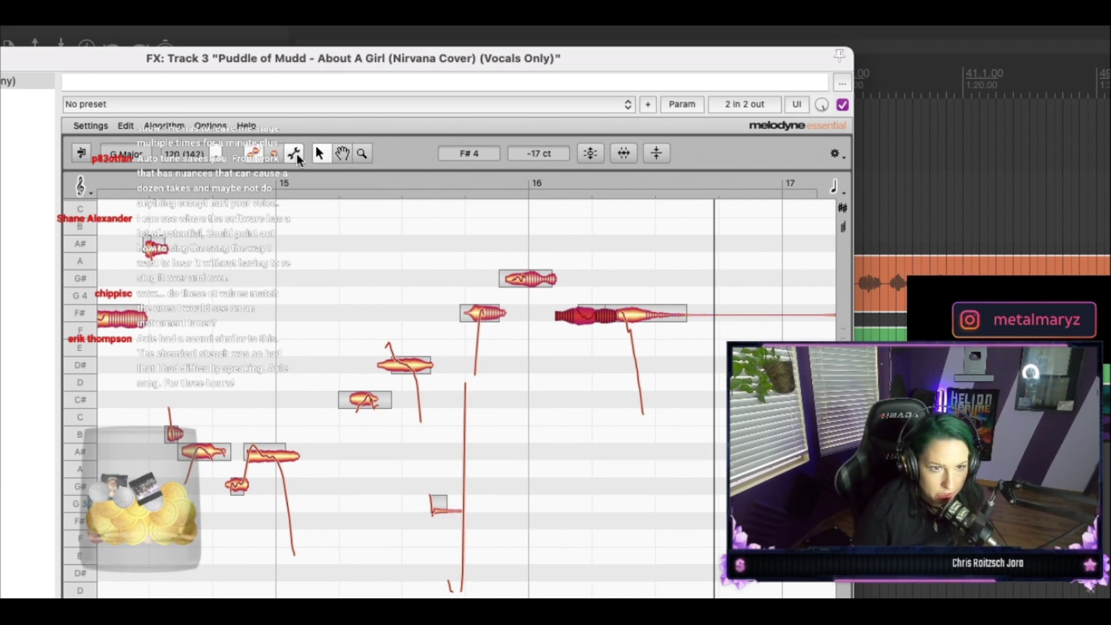
click(363, 153)
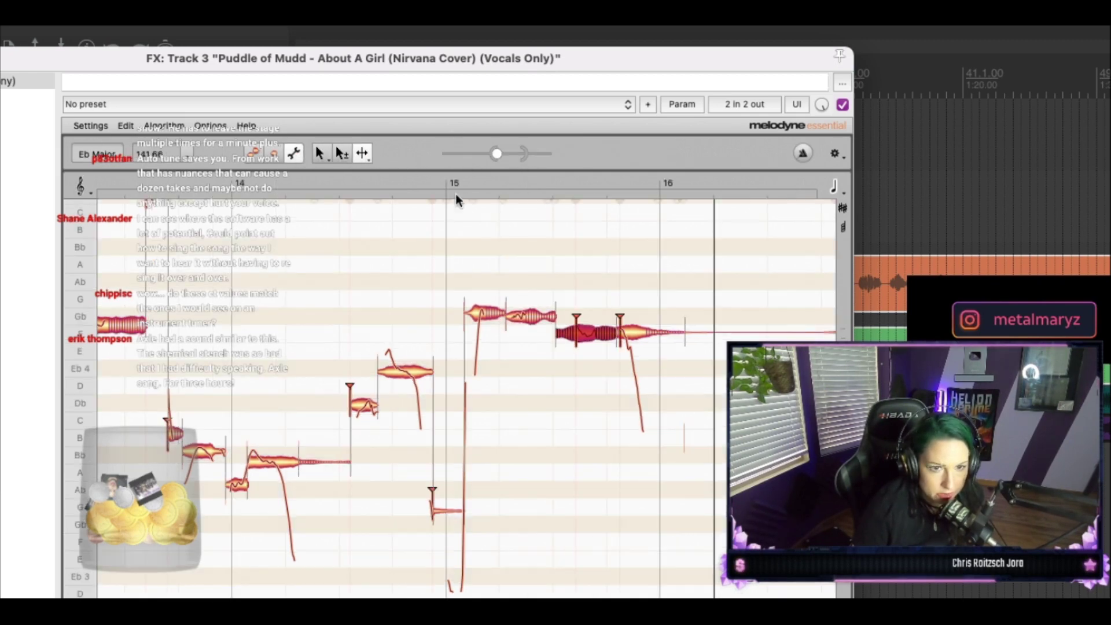
double_click(575, 332)
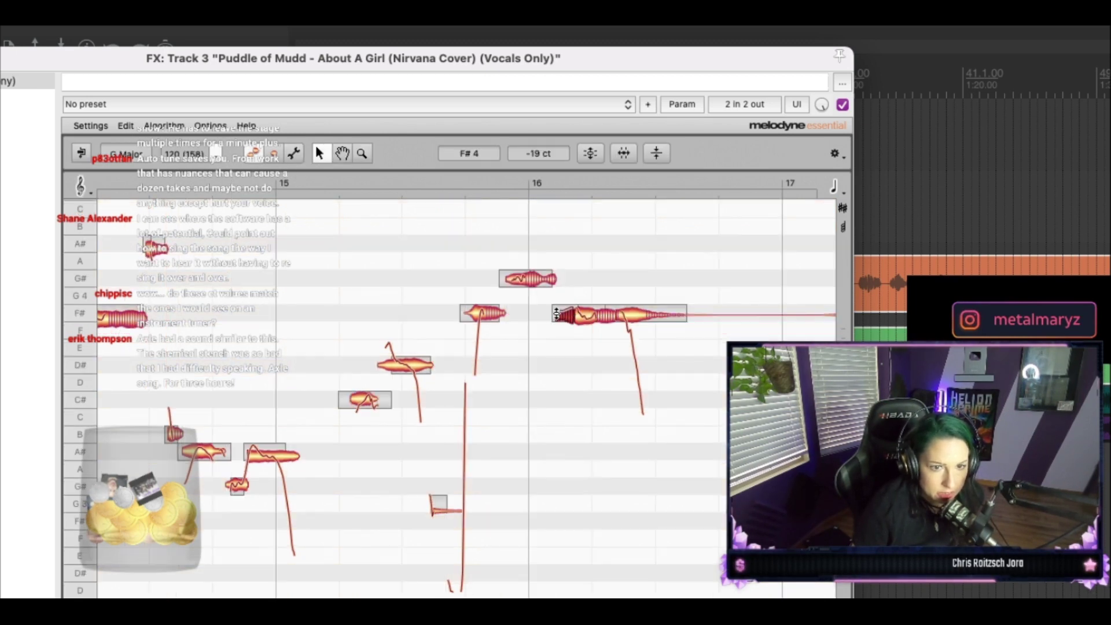
Step: Play the phrase, check its note assignment around bar 16, and separate a short segment early in the F# 4 note
key(space)
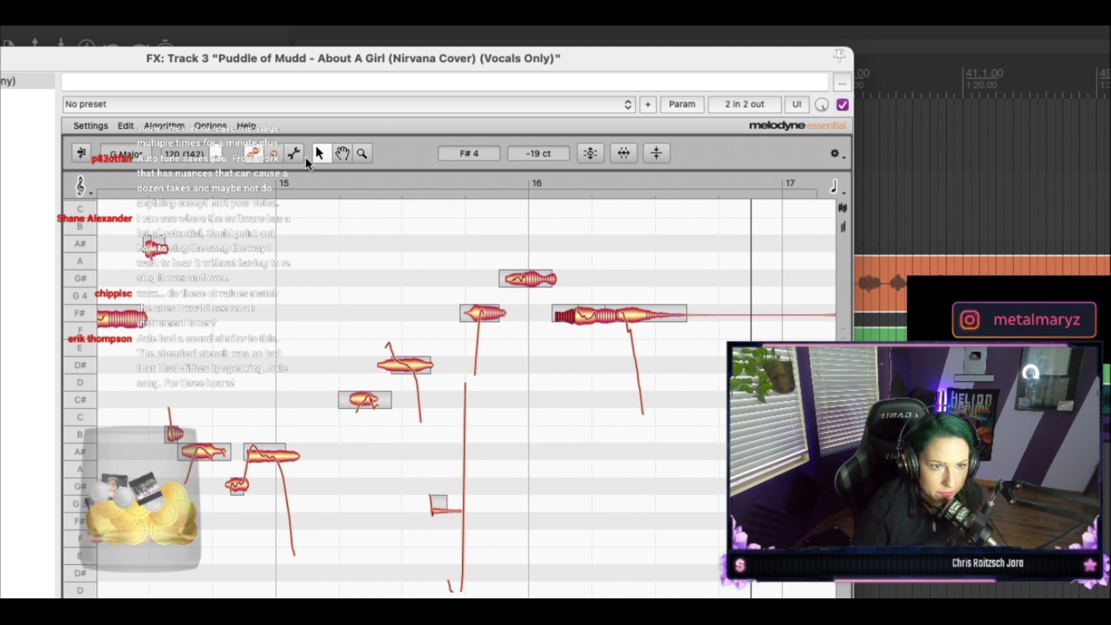
click(302, 152)
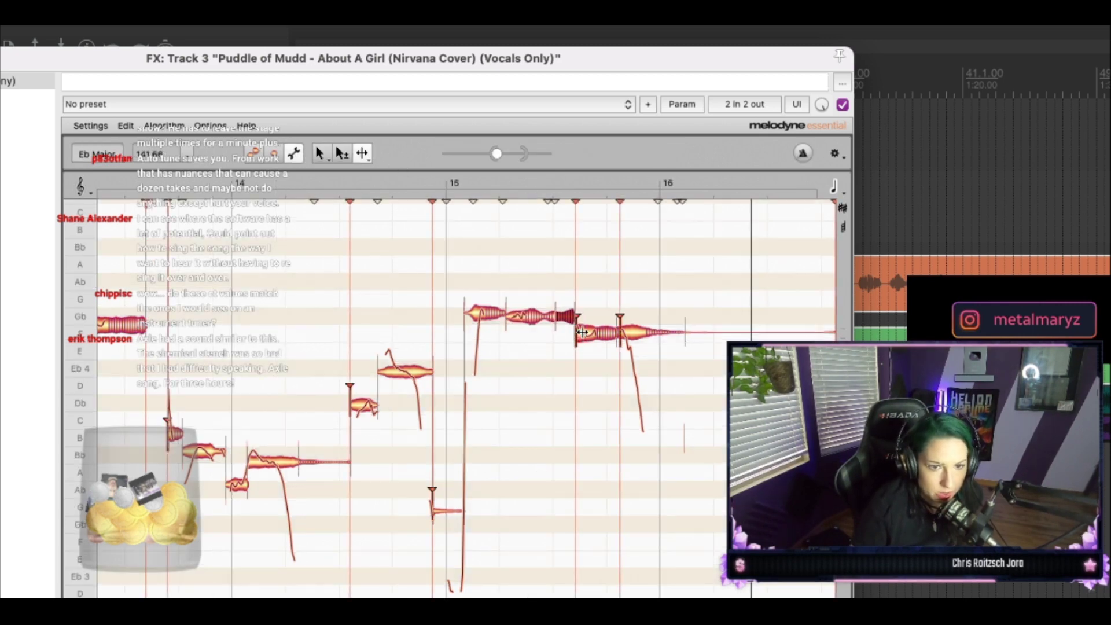
click(595, 412)
click(322, 154)
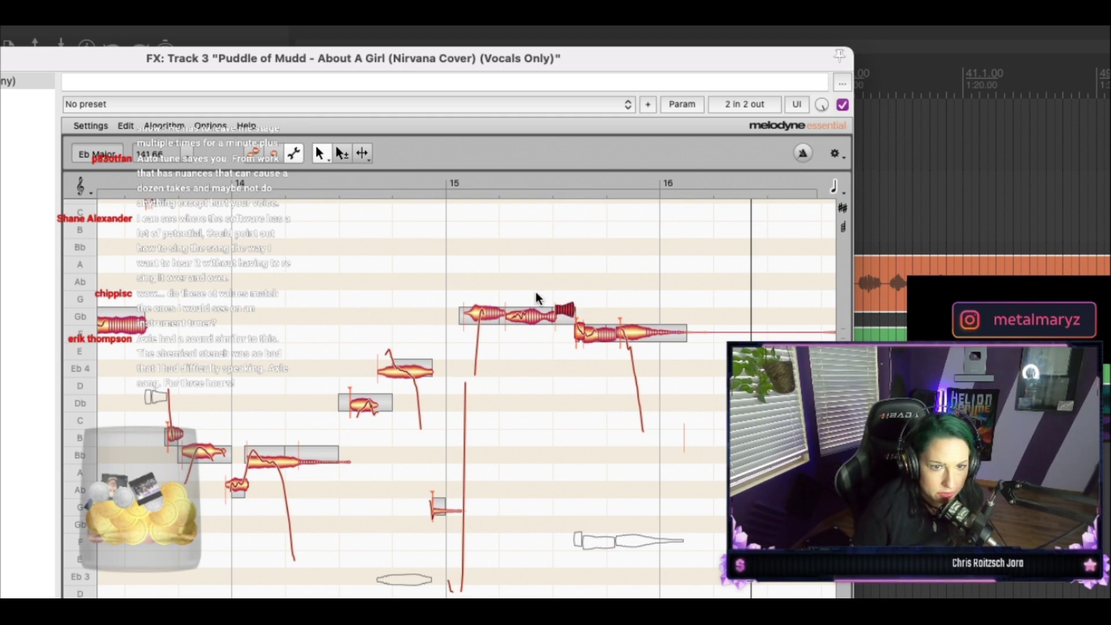
click(127, 126)
click(131, 133)
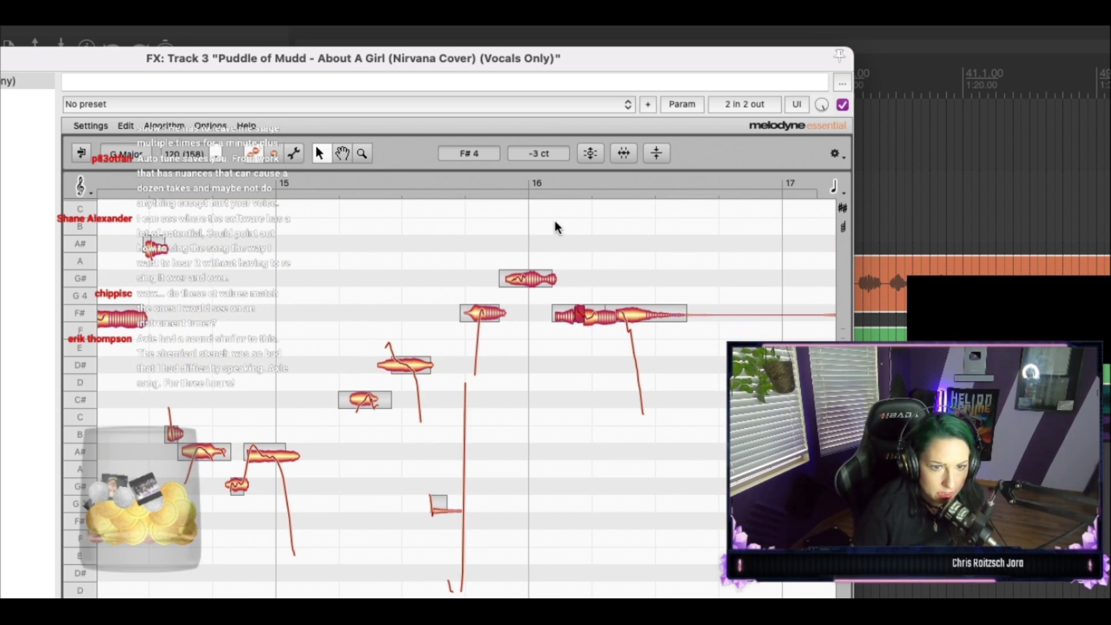
Step: Fine-tune the pitch of the short F# 4 segment just after bar 16 to -33 ct, replaying the phrase
drag(550, 154, 551, 168)
click(594, 319)
key(space)
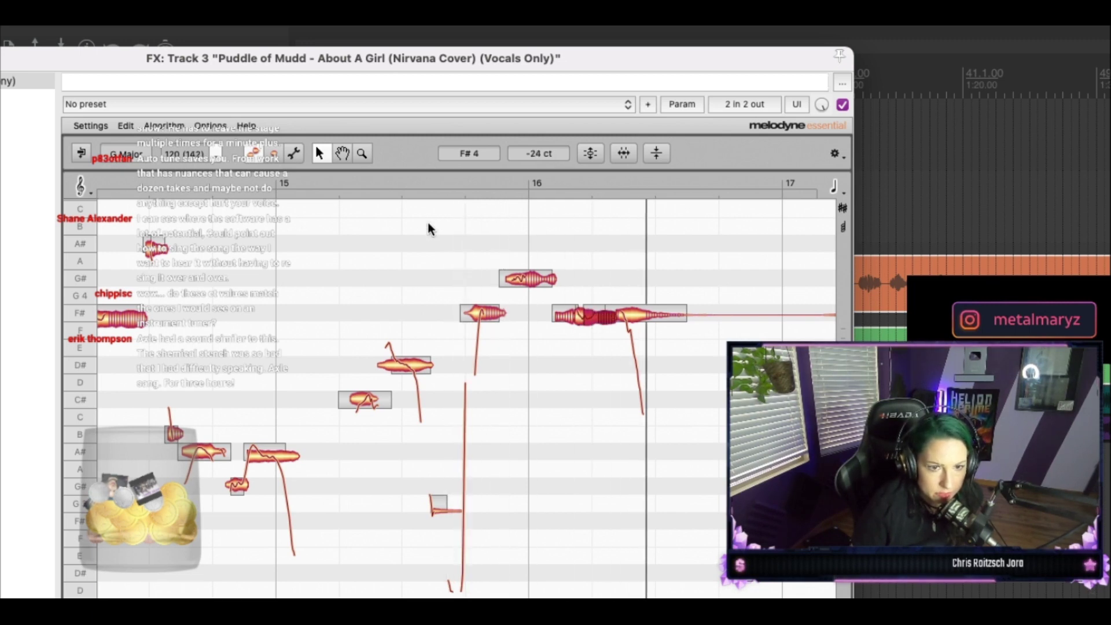
click(581, 317)
drag(547, 160, 547, 168)
key(space)
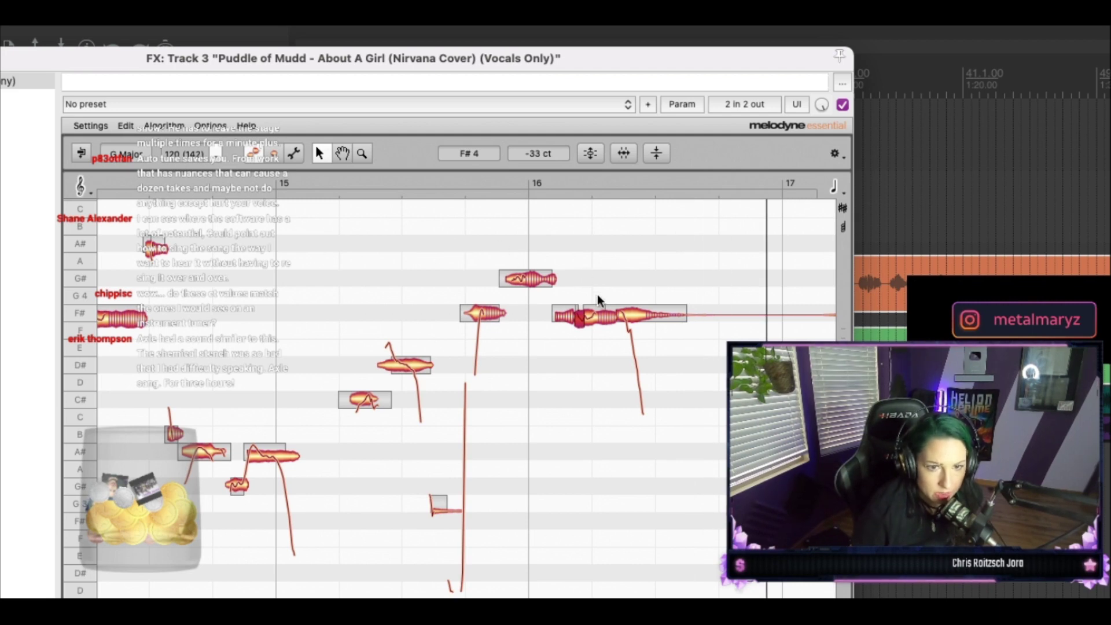
Step: Raise the pitch drift correction nearly to maximum for all segments of the F# 4 note after bar 16 and play the phrase
drag(557, 303, 657, 335)
click(591, 154)
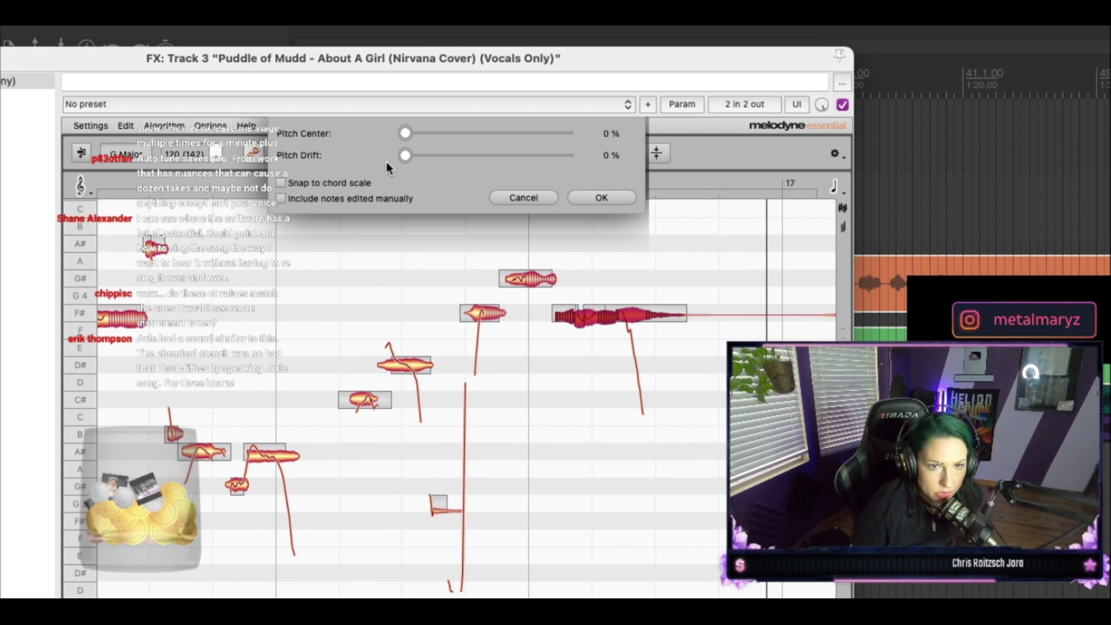
drag(408, 156, 568, 156)
click(601, 197)
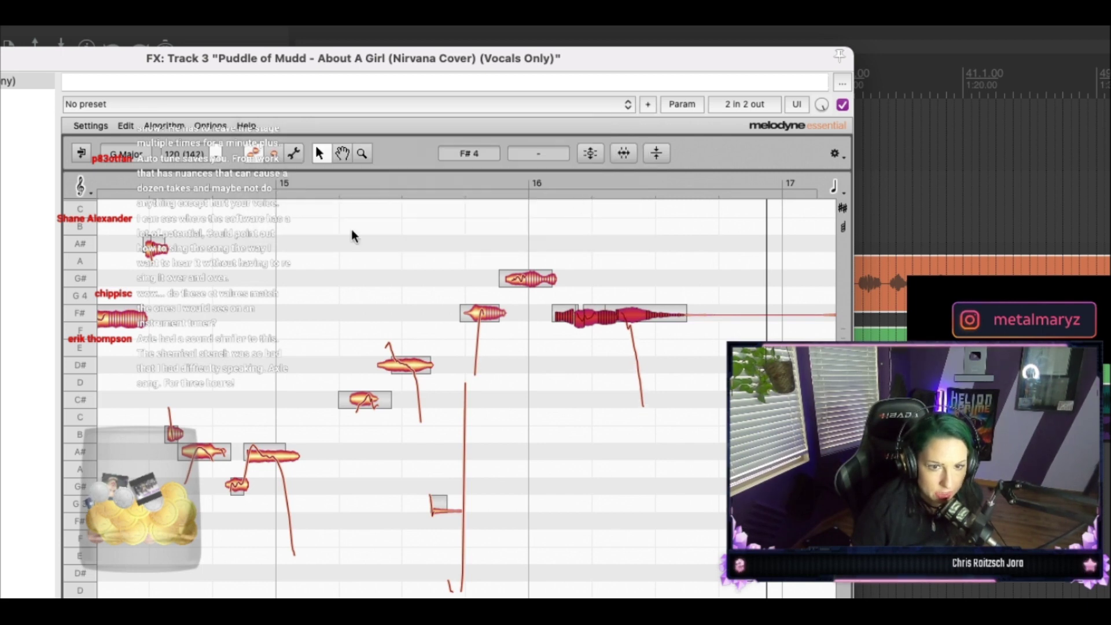
key(space)
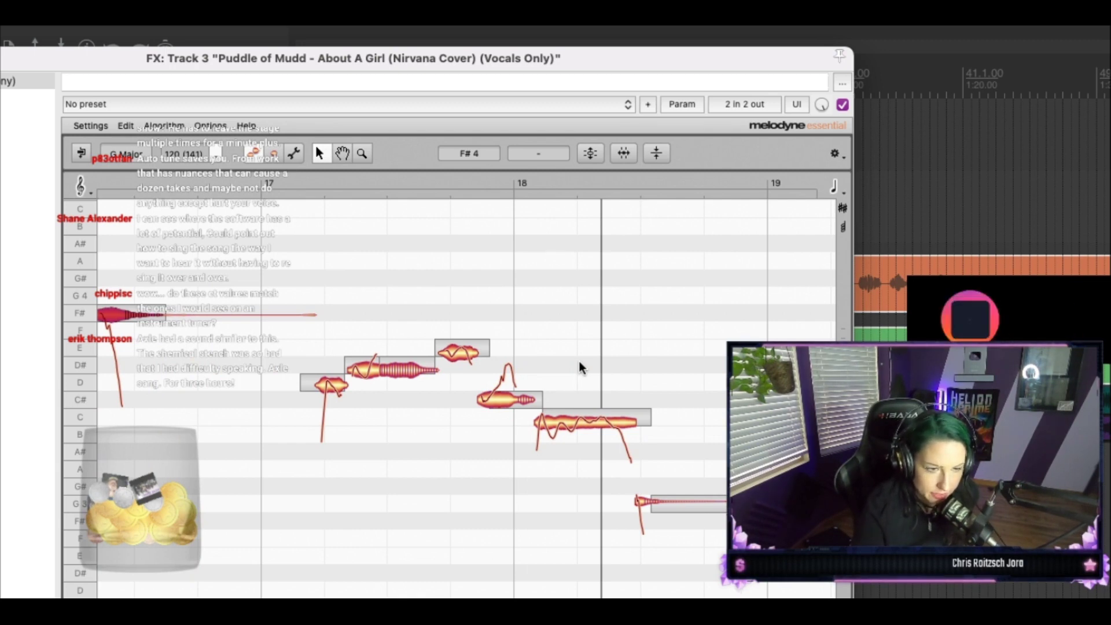
Step: Lower the D 4 note just after bar 17 to C# 4 and raise the following D# 4 note to F 4
key(alt+Right)
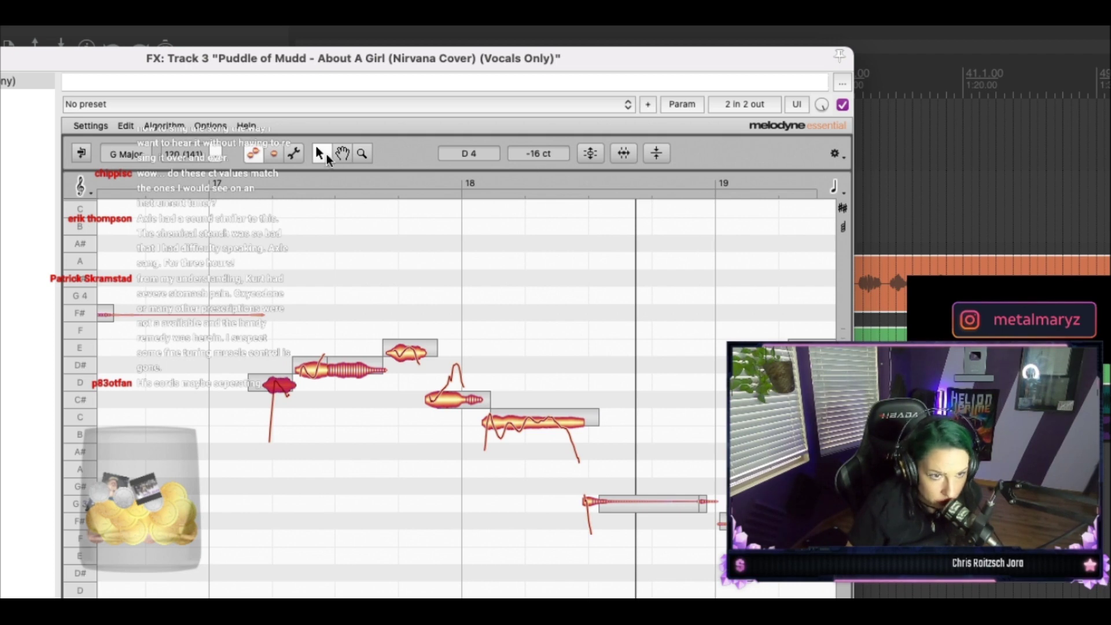
drag(277, 386, 279, 409)
click(312, 371)
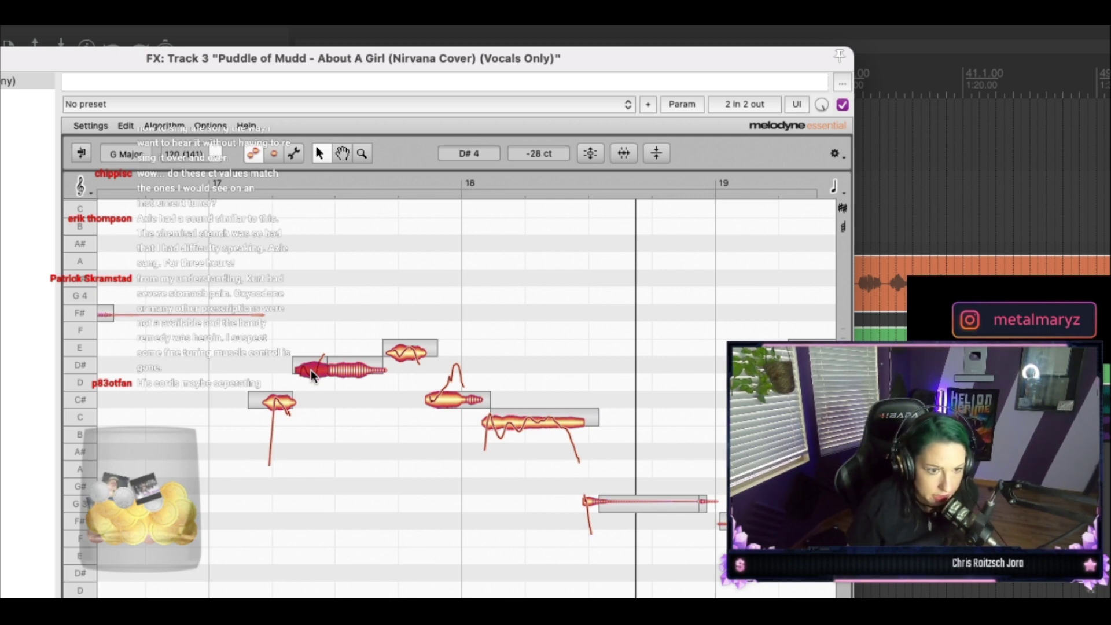
drag(313, 376, 312, 336)
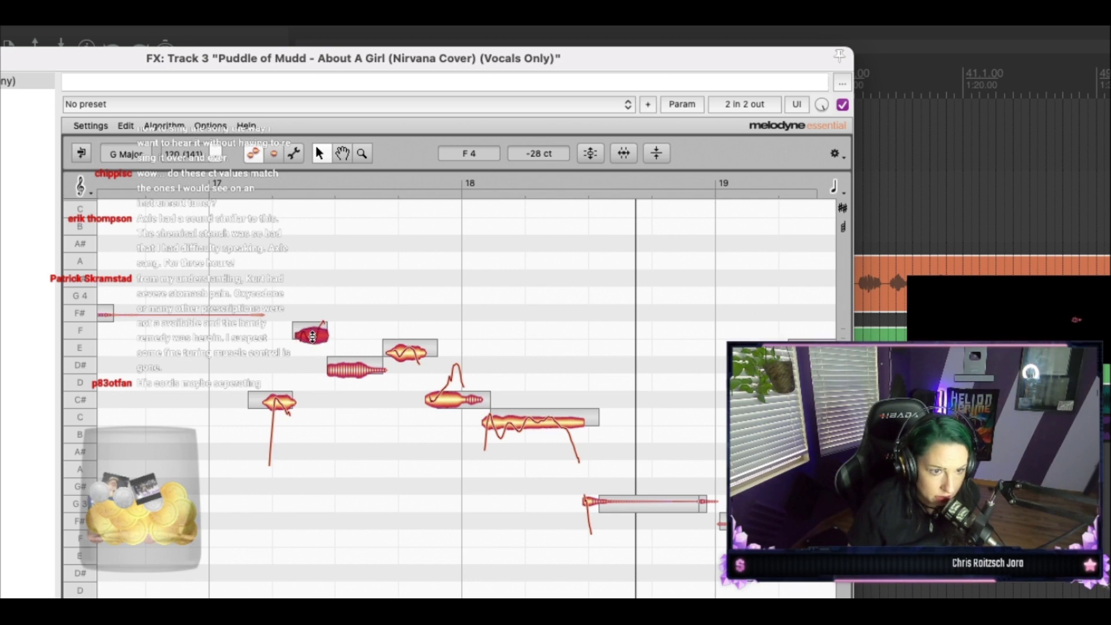
click(355, 368)
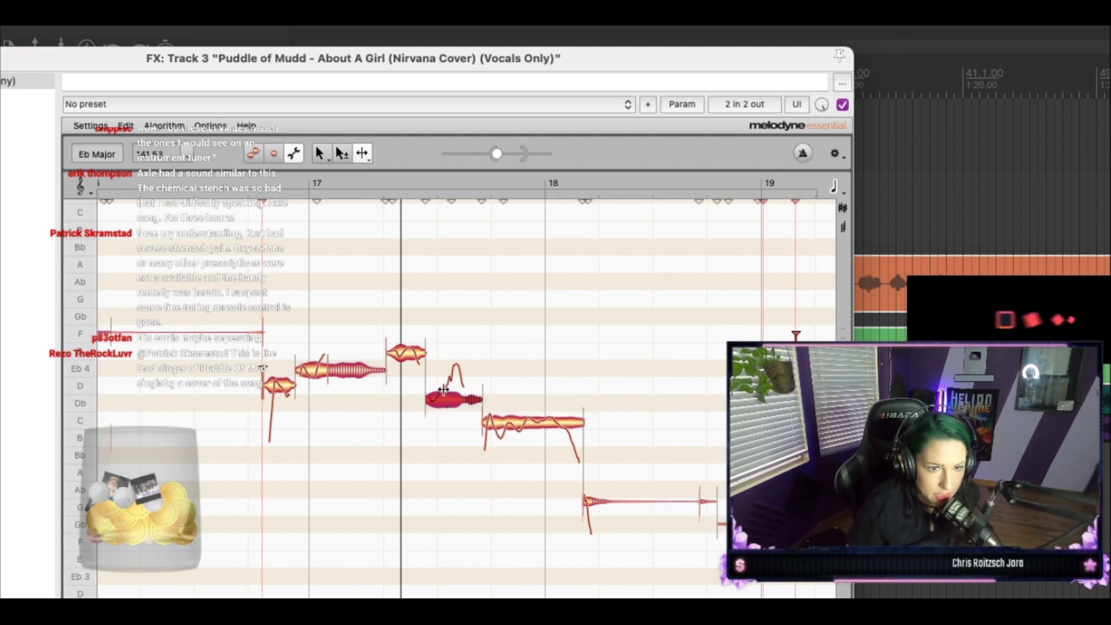
Step: Separate the tail of the C# 4 note just before bar 18, return it to C# 4 and play the phrase
double_click(446, 396)
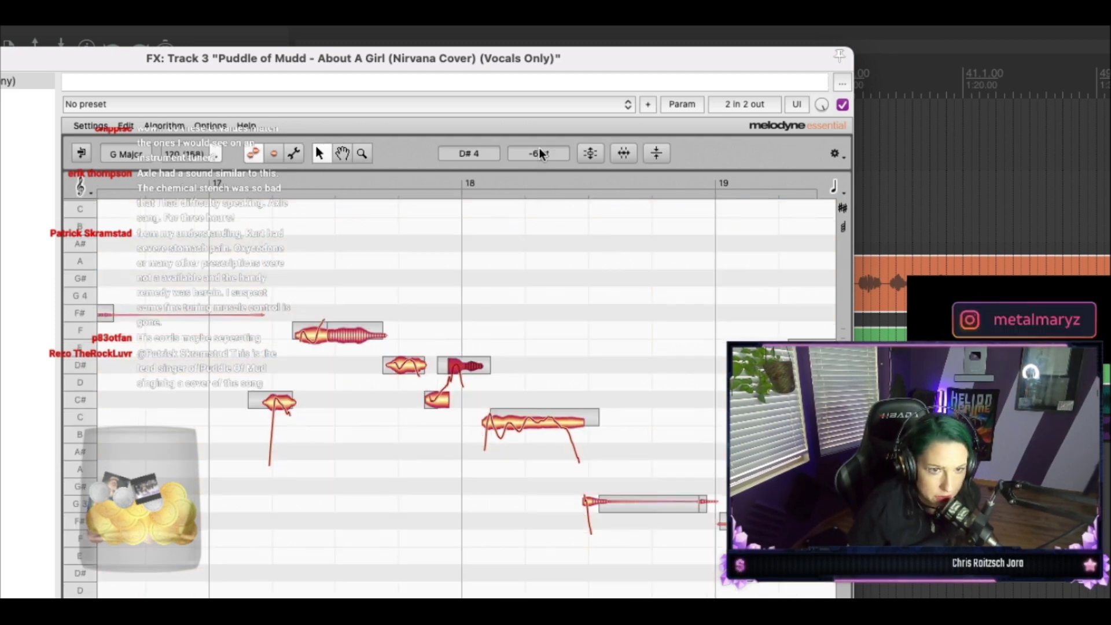
key(super+z)
key(super+z)
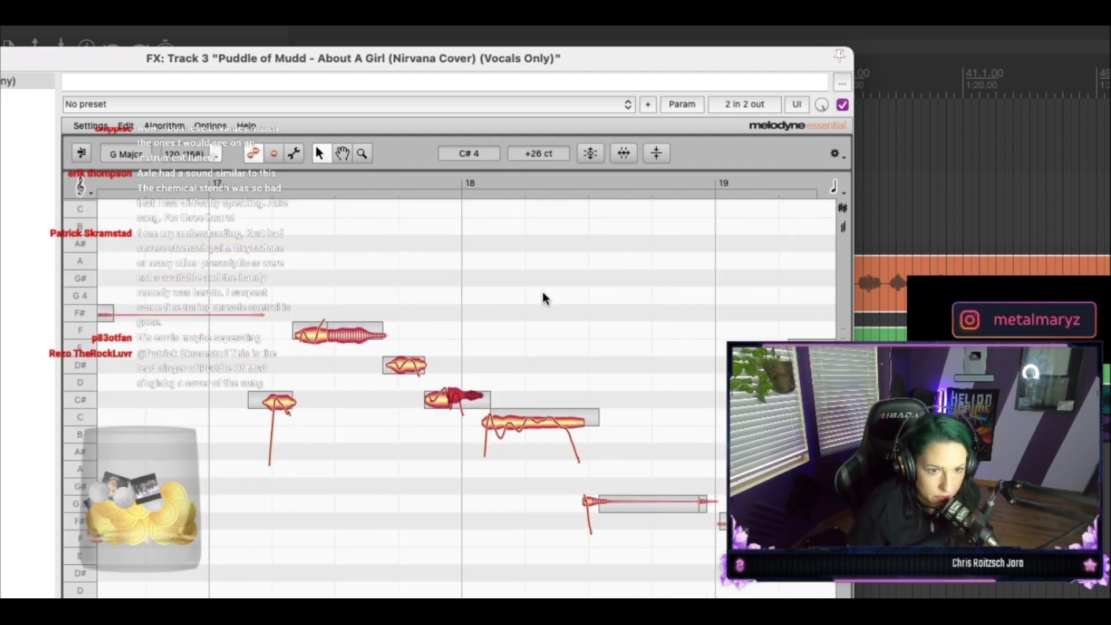
click(343, 295)
key(space)
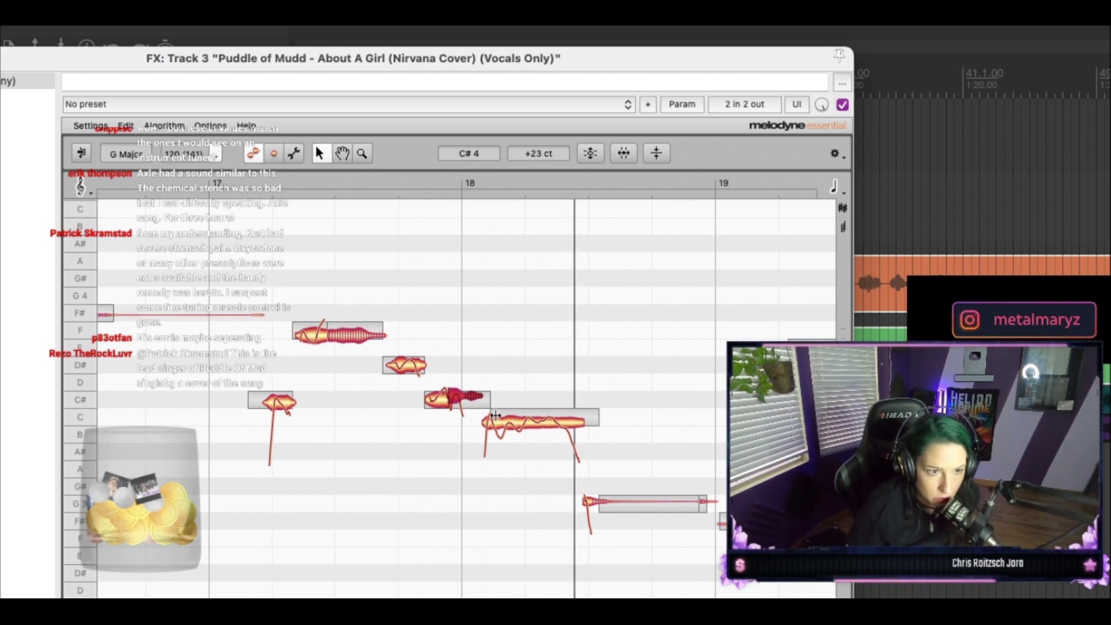
Step: Lower the long C 4 note just after bar 18 to A# 3 with an offset of +2 ct and replay the phrase
click(528, 417)
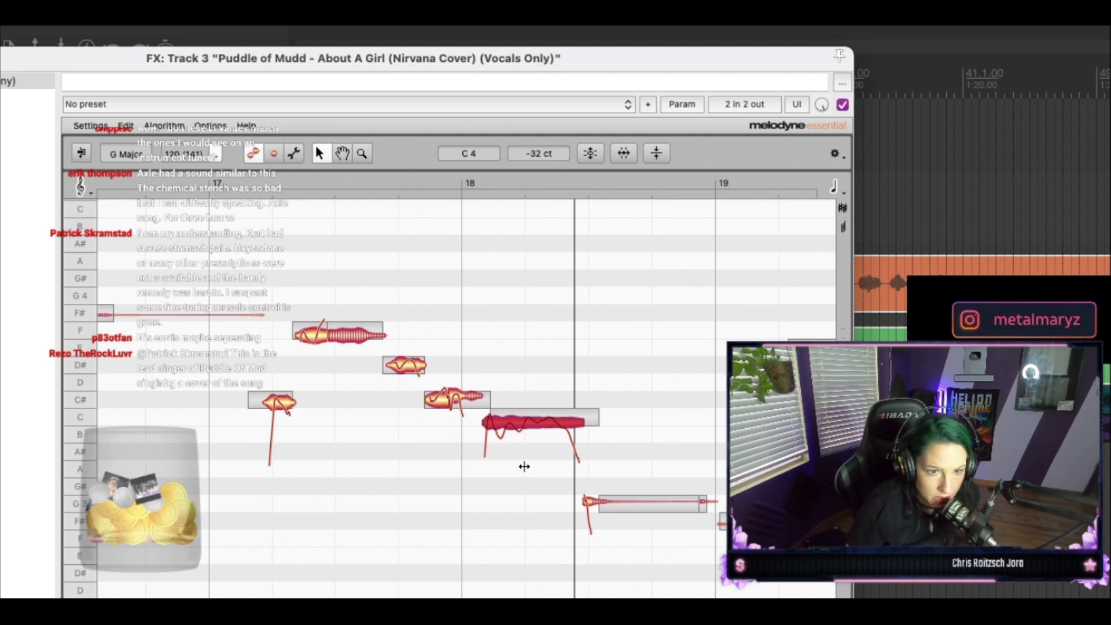
drag(520, 422, 520, 456)
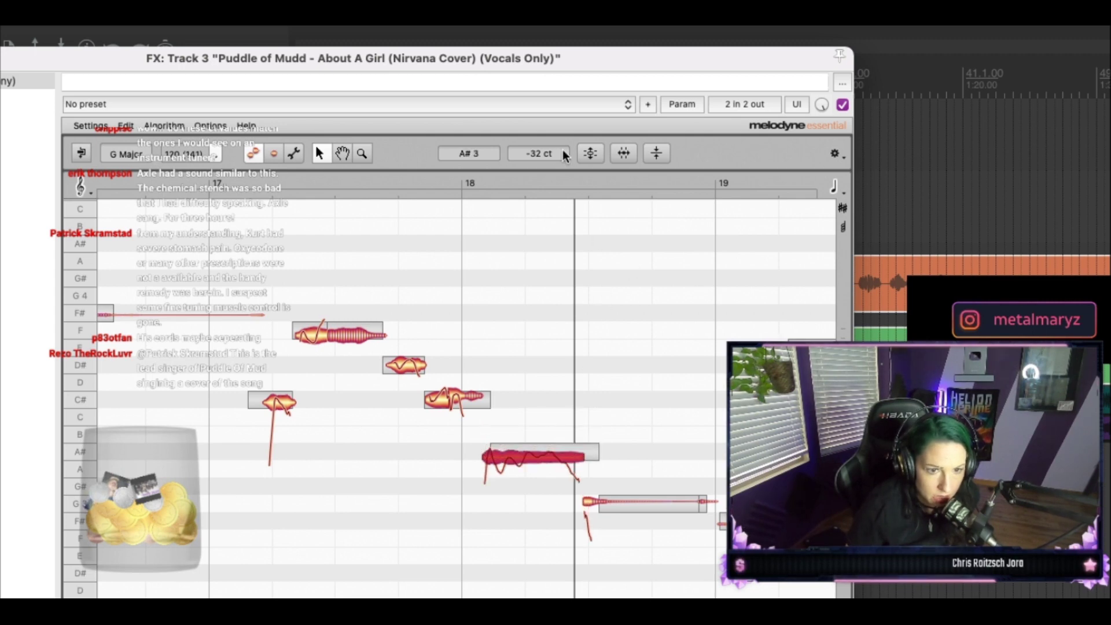
drag(564, 155, 550, 124)
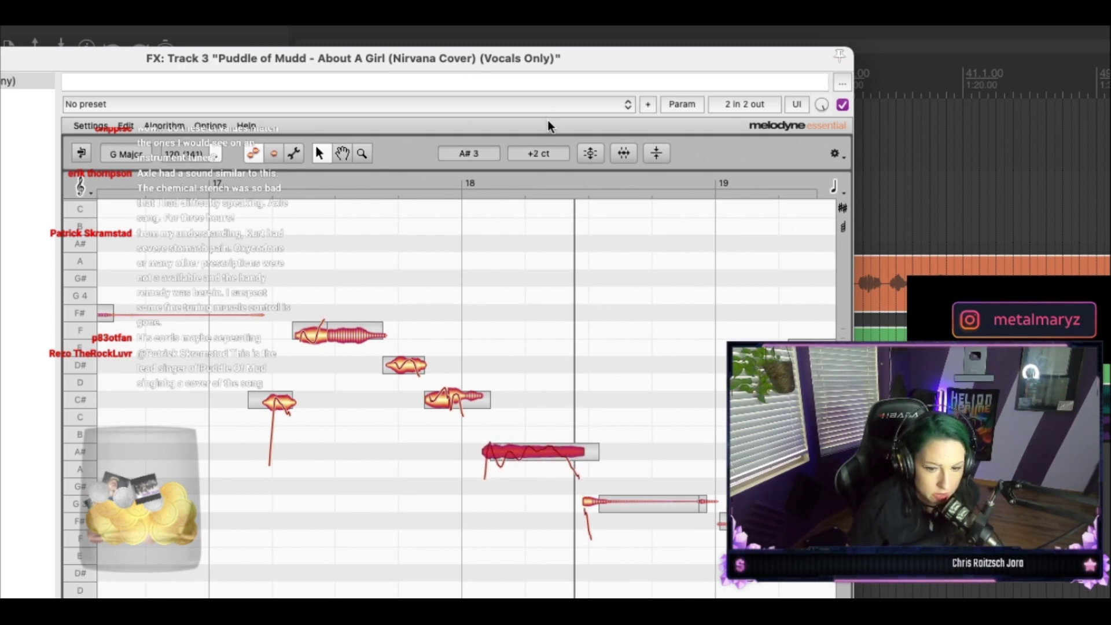
double_click(232, 237)
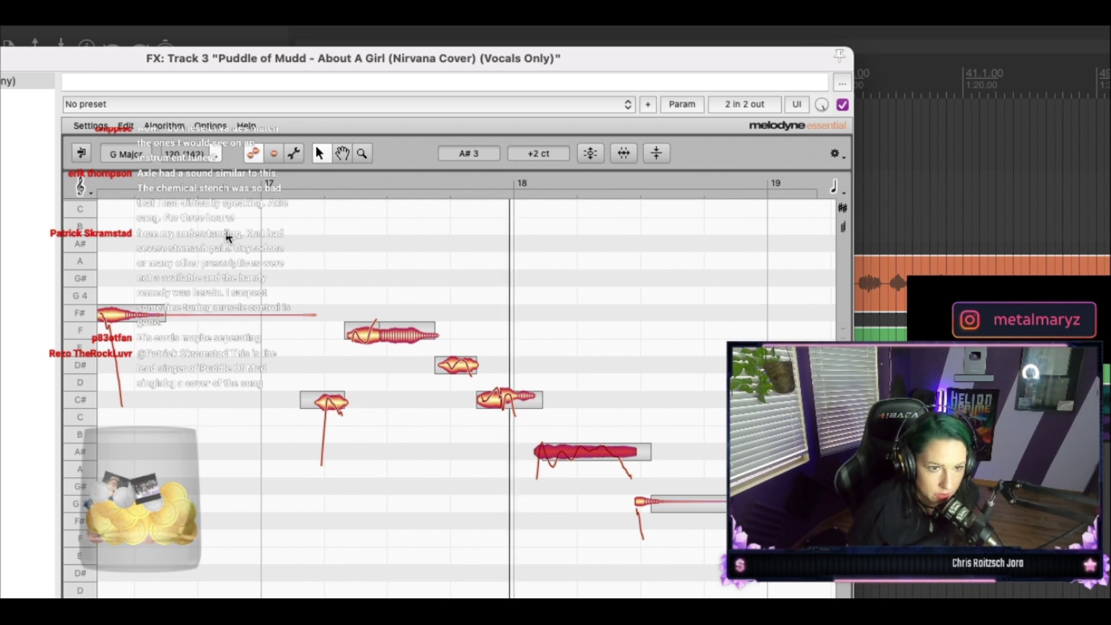
Step: Split the opening section of the Eb 4 note just after bar 17 in note assignment mode and return to the note editor
click(296, 149)
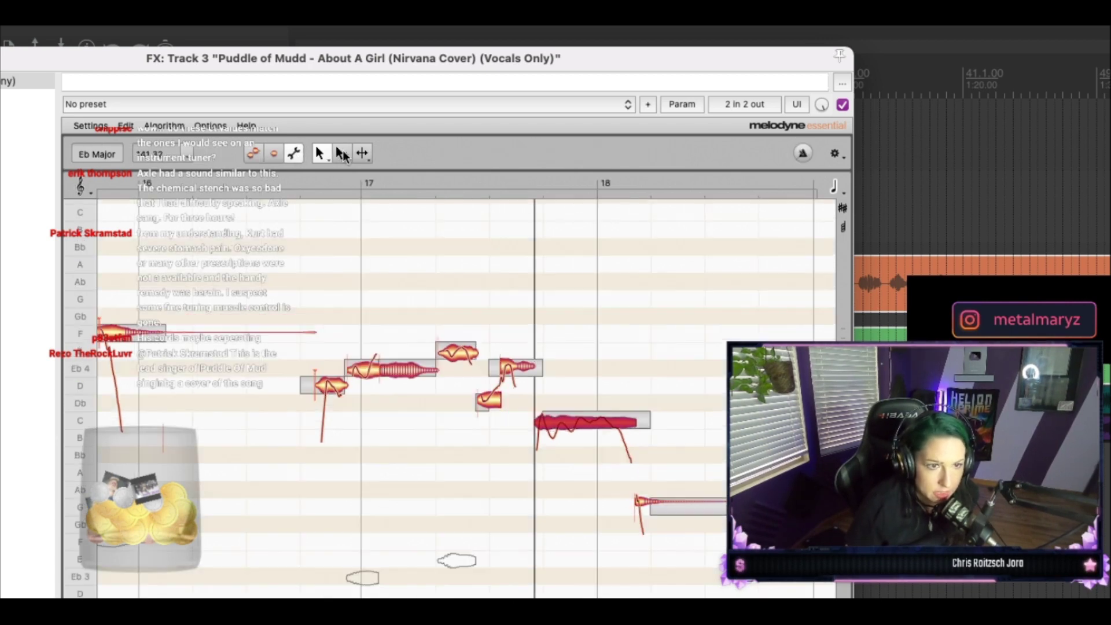
click(365, 358)
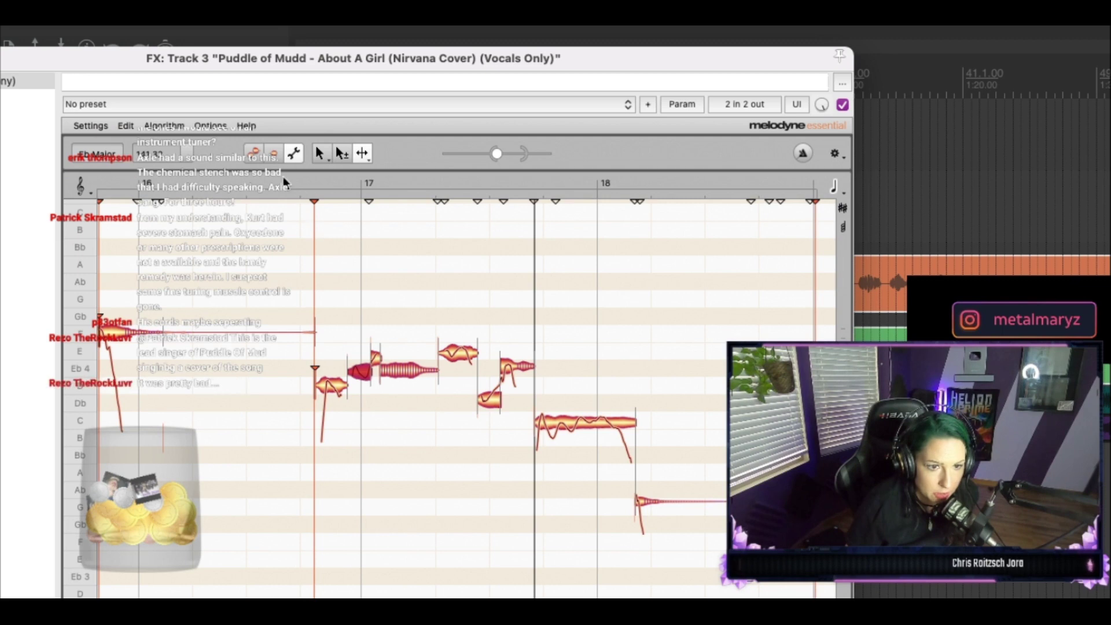
click(253, 152)
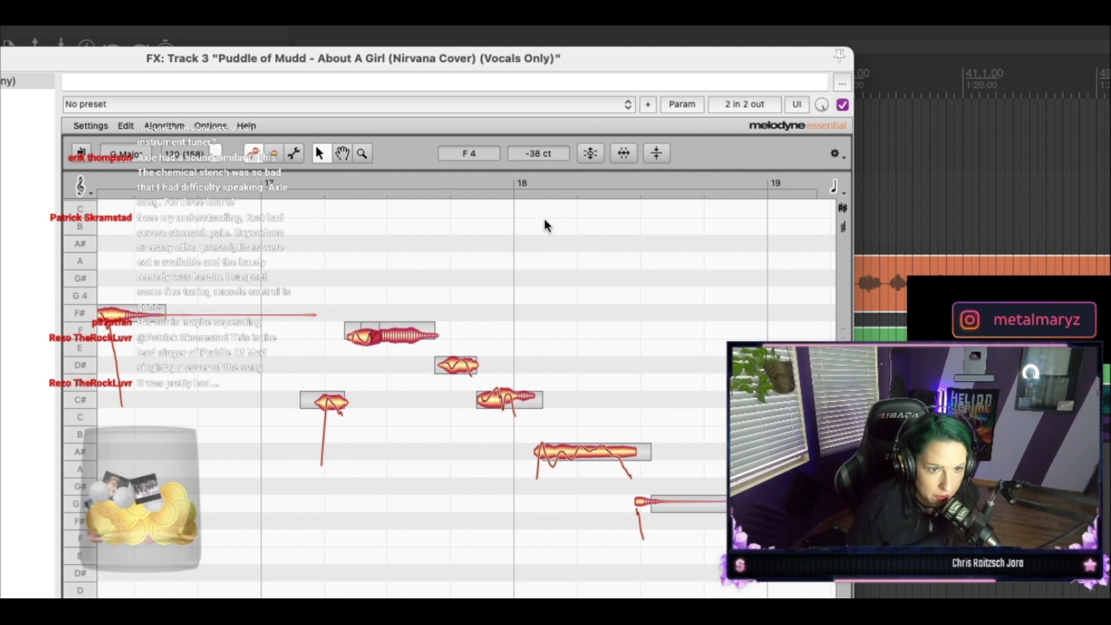
Step: Lower the remainder of the split F 4 note after bar 17 to E 4 and apply Correct Pitch to its segments
key(super+z)
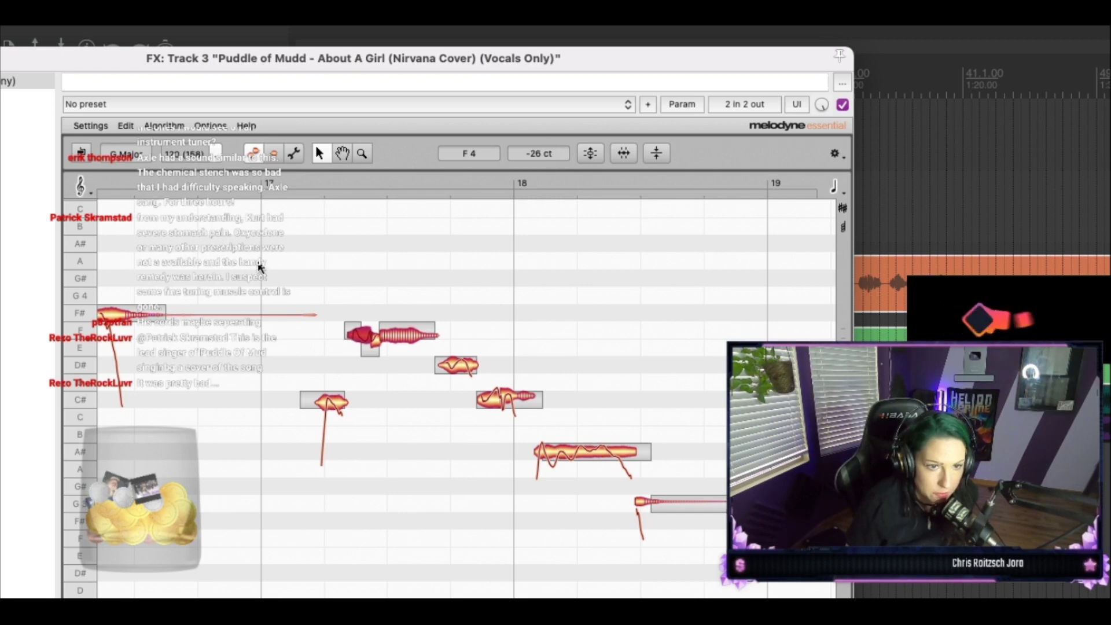
key(super+z)
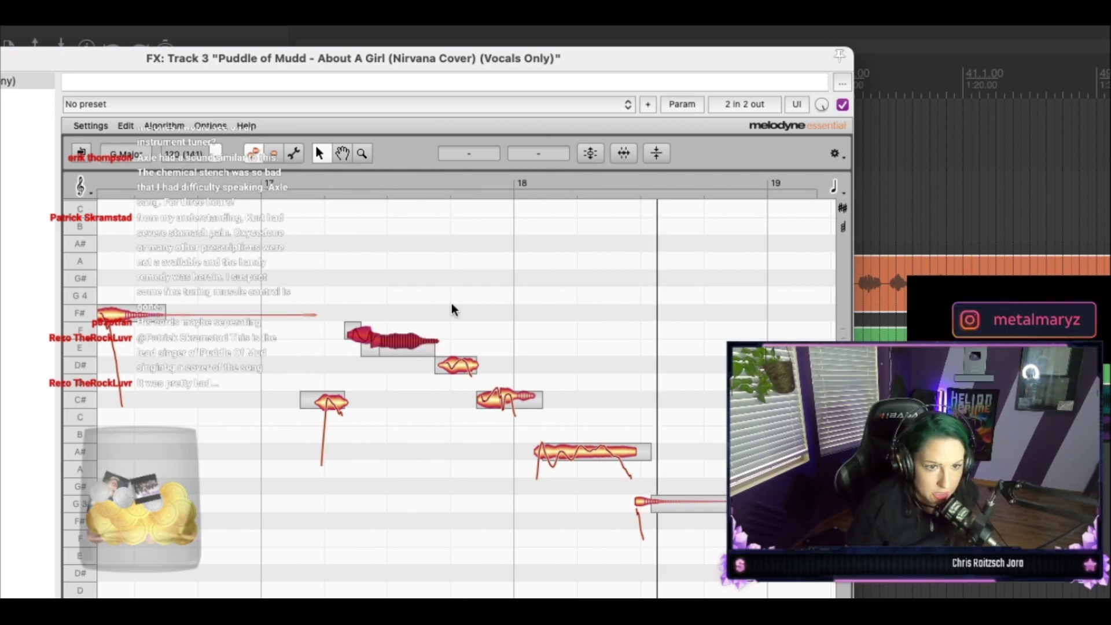
click(587, 153)
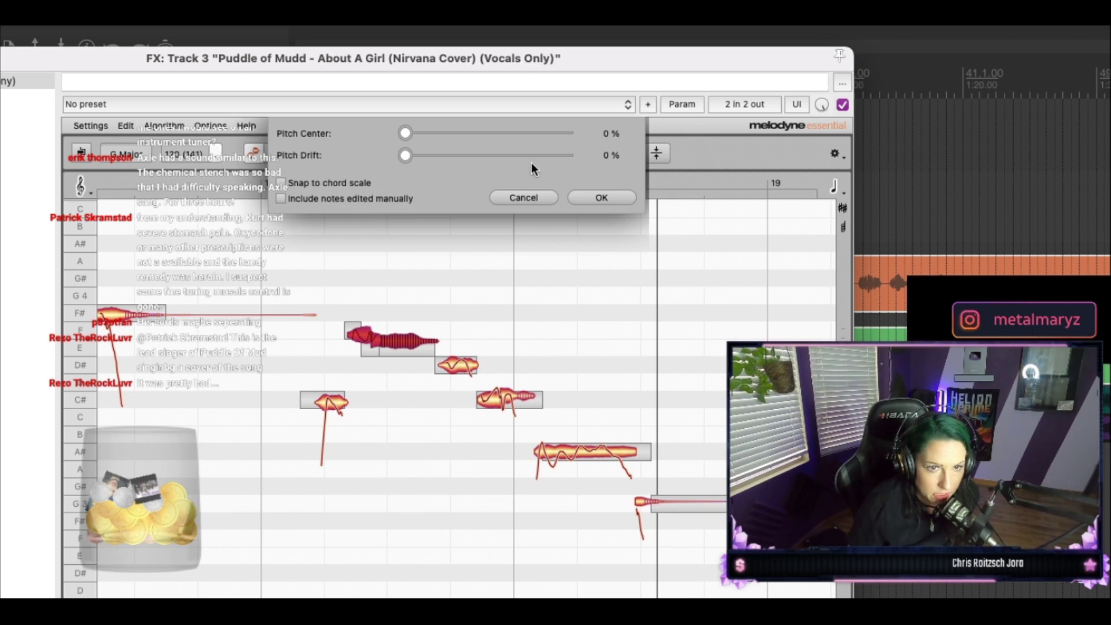
click(599, 196)
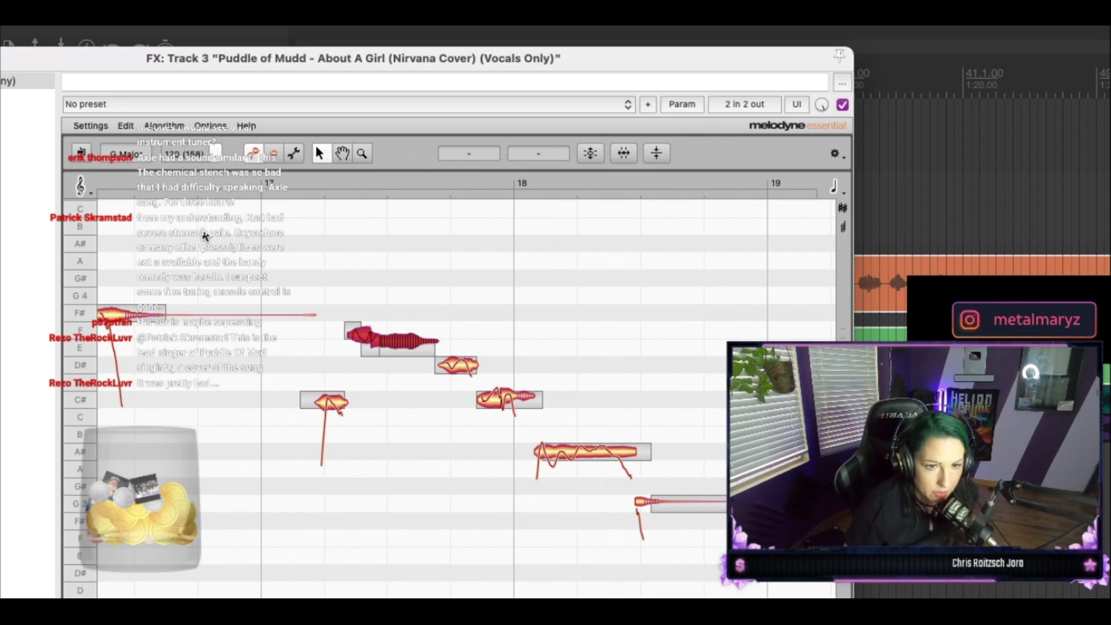
Step: Move the Melodyne window to expose the timeline, play from about bar 15, and bring the note editor back into reach
double_click(731, 63)
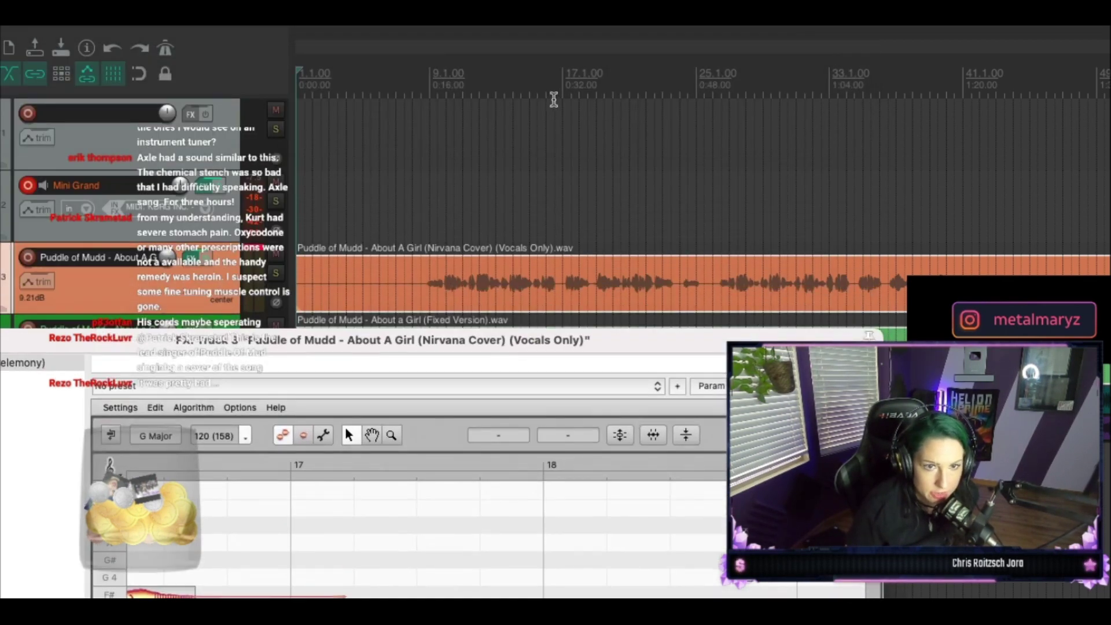
click(529, 86)
key(space)
drag(473, 340, 474, 256)
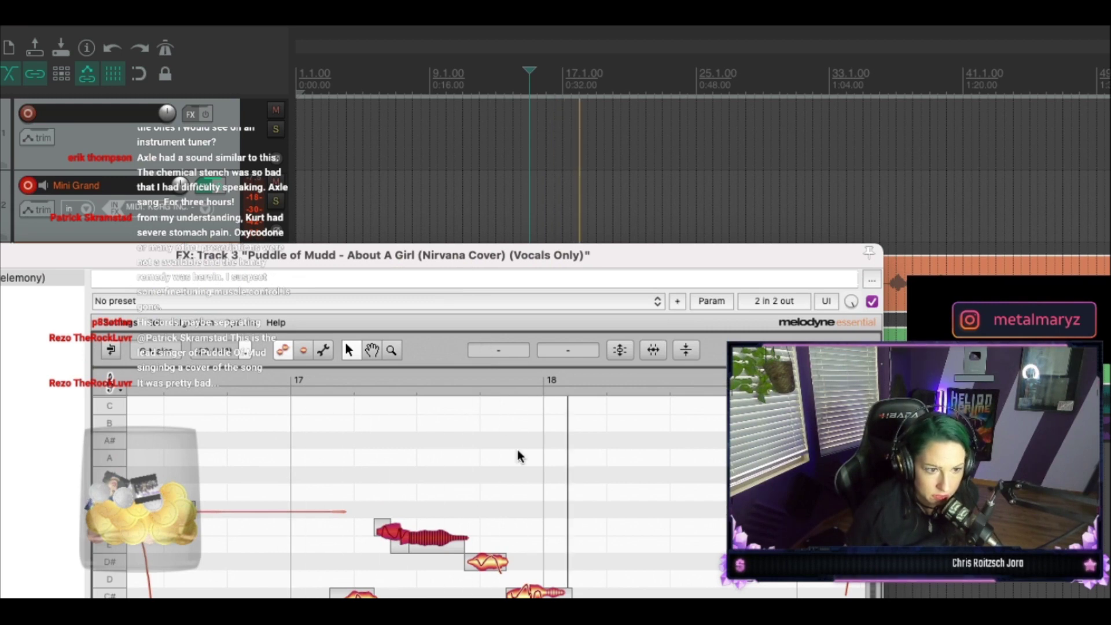
key(space)
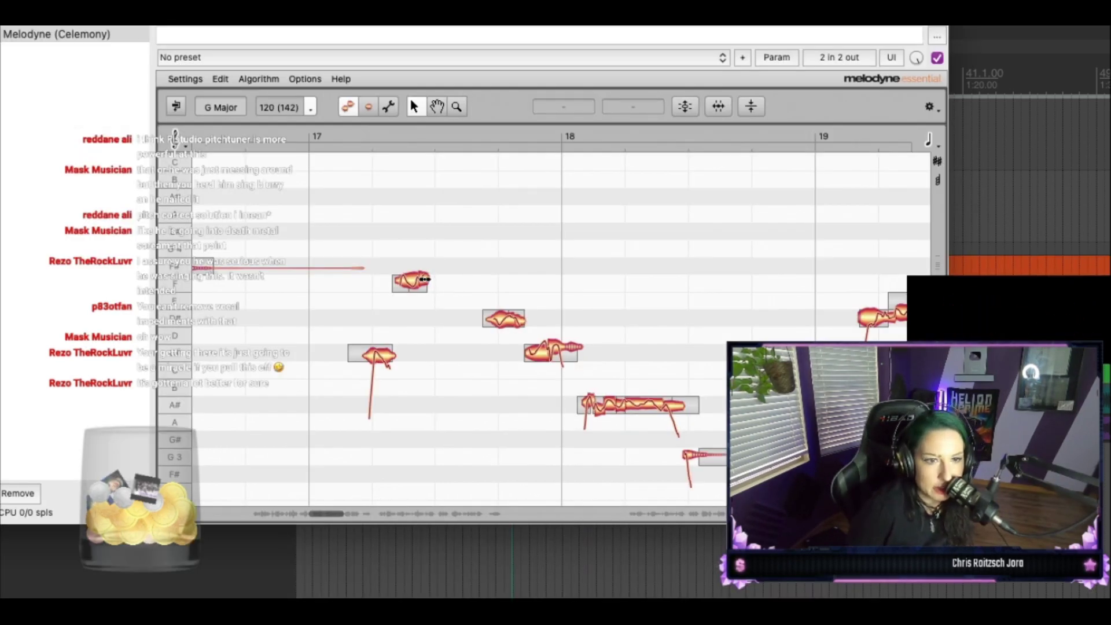
Step: Try stretching the short F 4 note after bar 17 past the start of the following D# 4 note and play it
drag(426, 280, 499, 280)
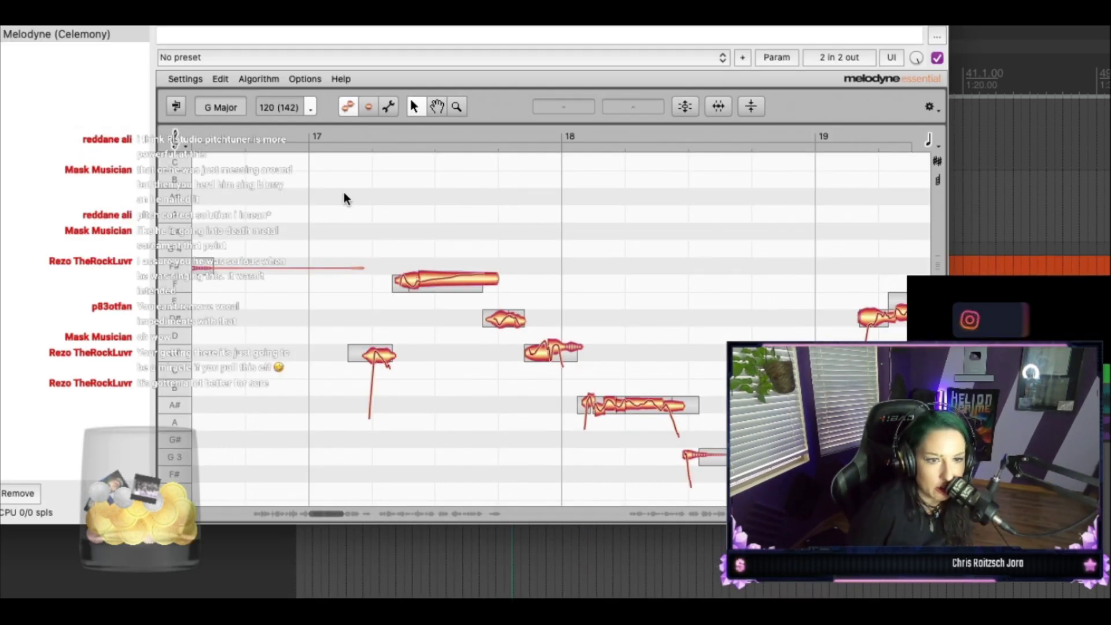
key(space)
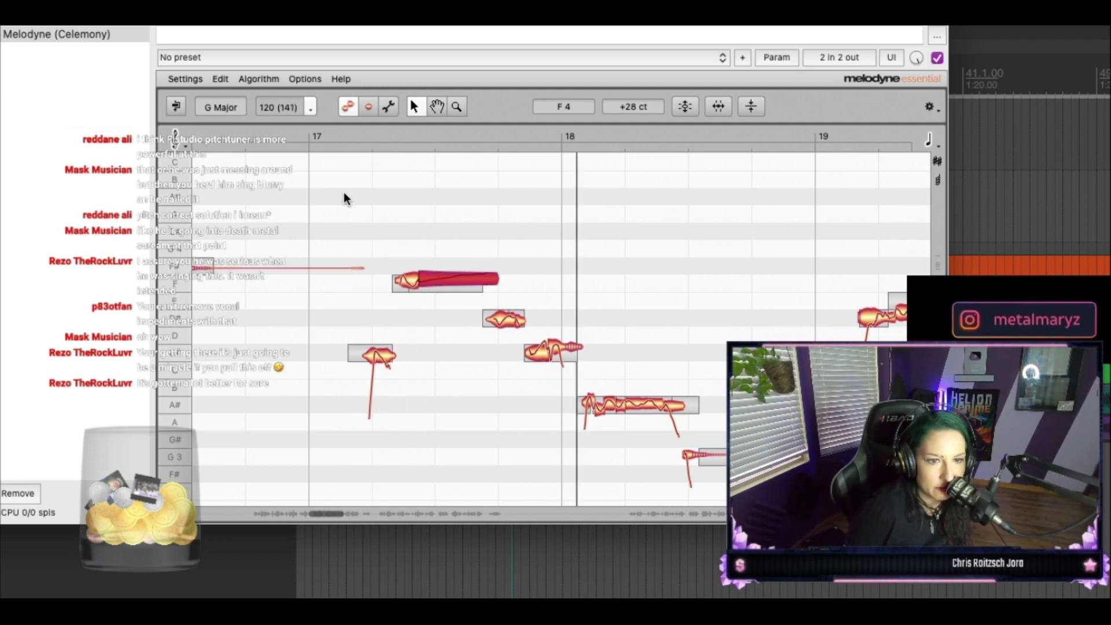
click(341, 189)
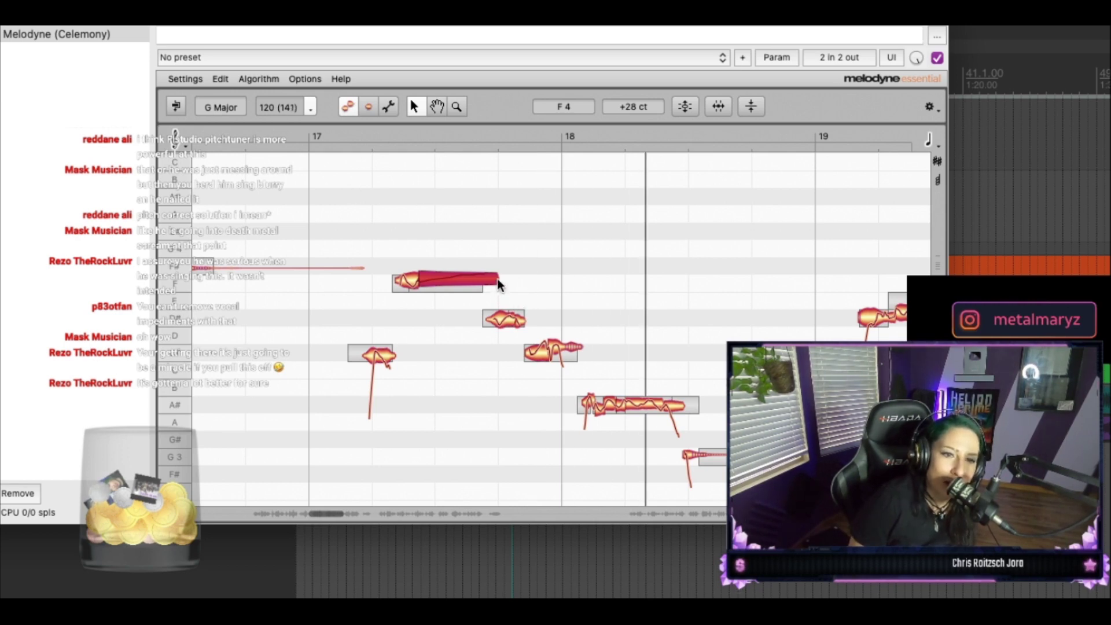
Step: Lengthen the restored short F 4 note after bar 17 until it slightly overlaps the D# 4 note before bar 18
click(665, 285)
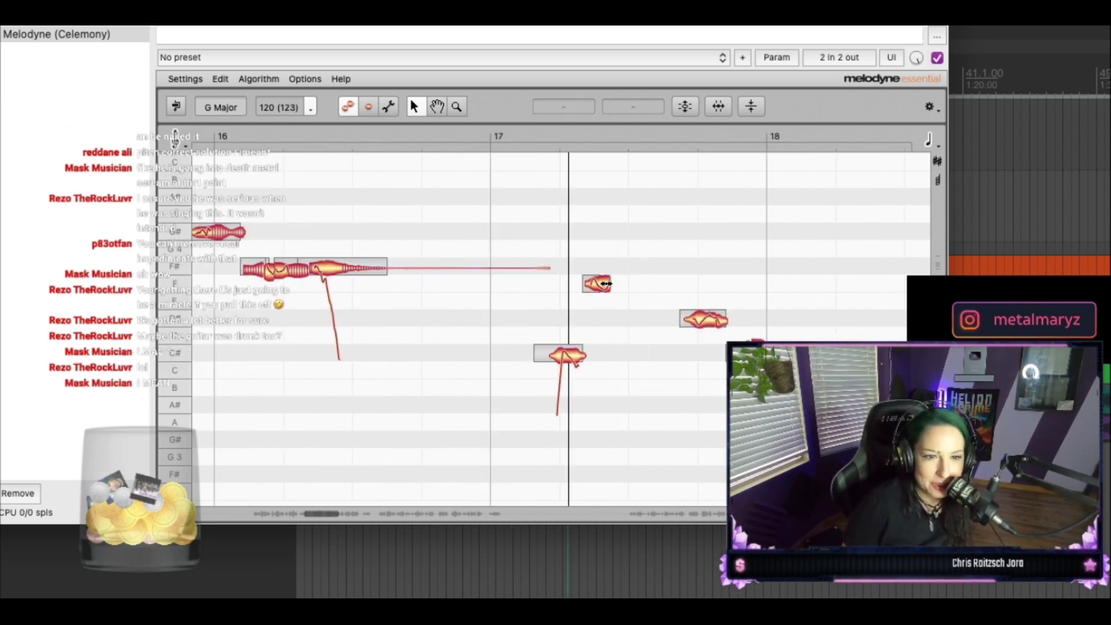
drag(605, 283, 692, 283)
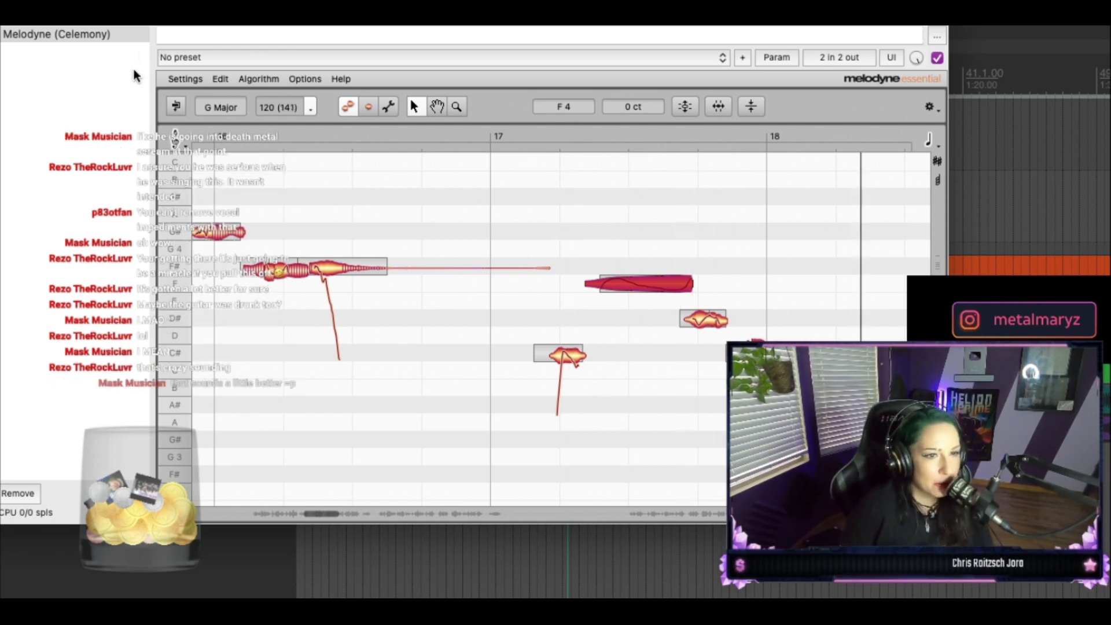
Step: Undo the last lengthening of the short F 4 note after bar 17 and play the vocal onward
click(222, 82)
click(219, 96)
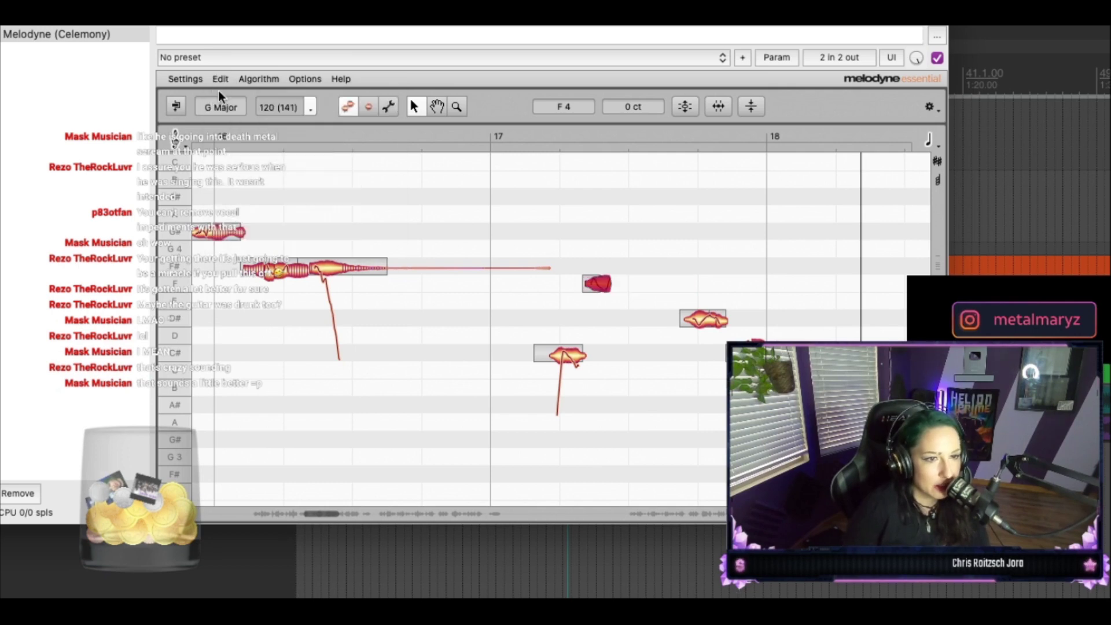
click(220, 84)
key(space)
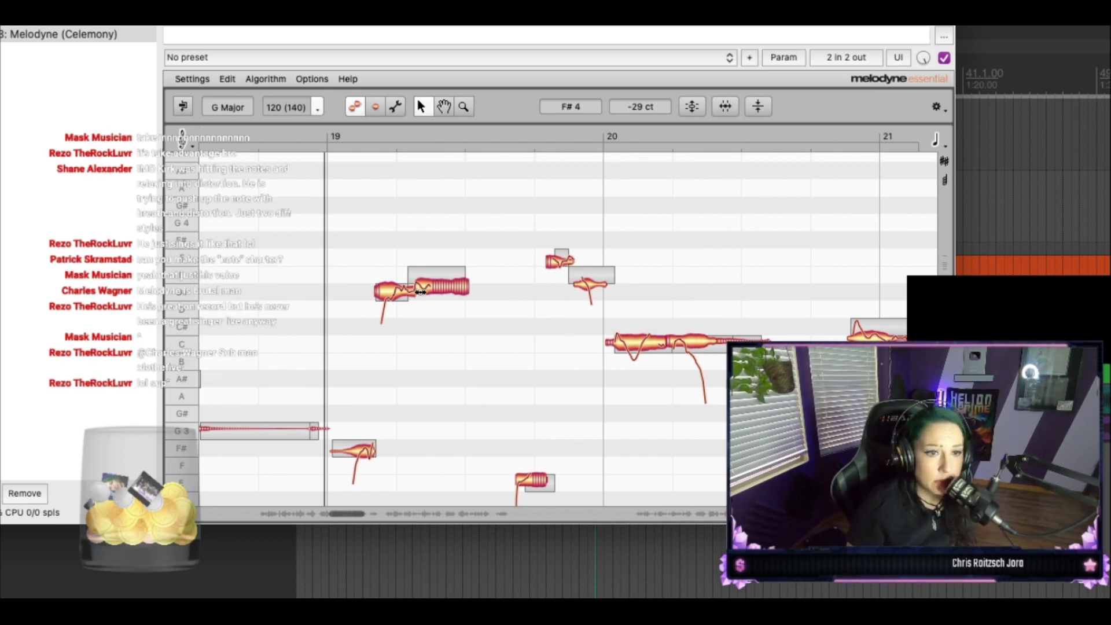
Step: Raise the E 4 note just after bar 19 to F 4, fine-tune its cents offset, and play the passage
scroll(413, 292, left, 1)
click(450, 287)
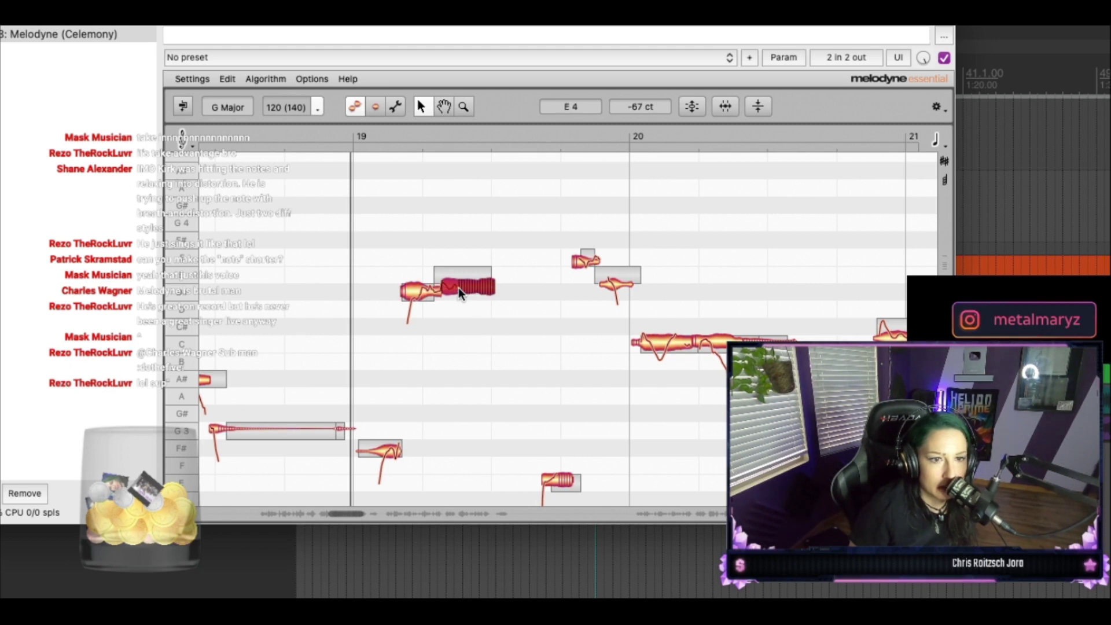
drag(458, 289, 458, 254)
drag(659, 109, 652, 137)
click(422, 294)
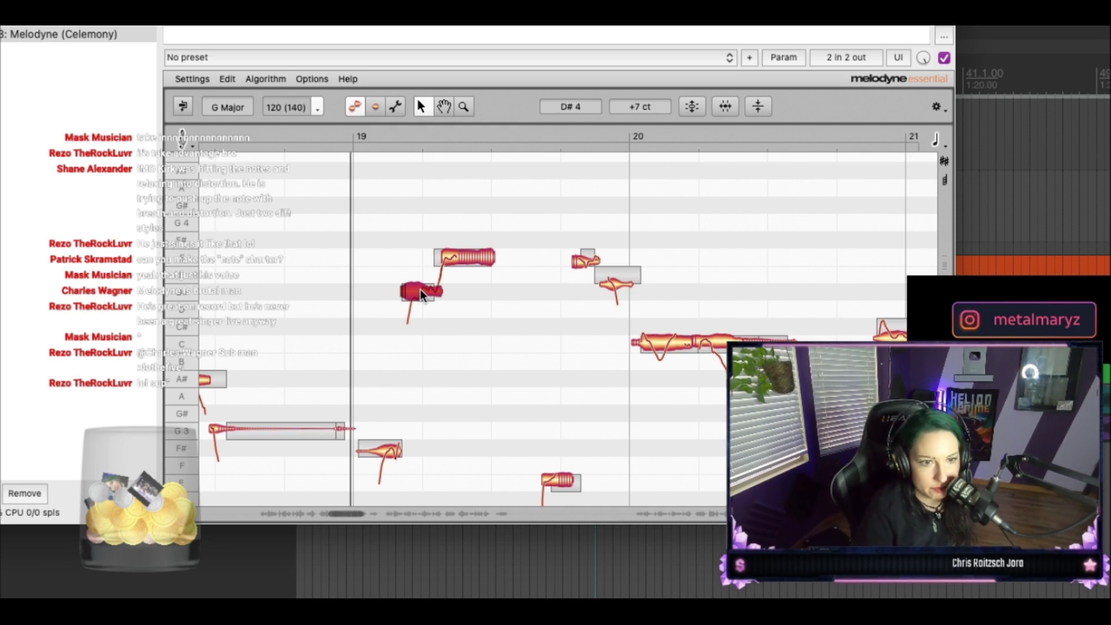
key(space)
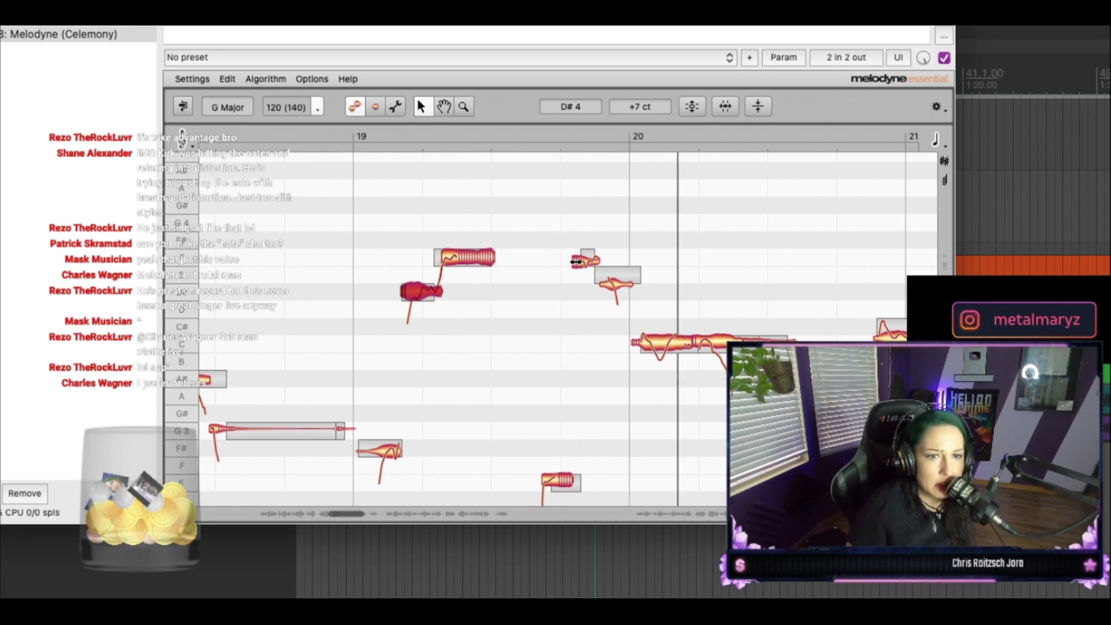
Step: Lower the two short notes before bar 20 to D# 4 and C# 4 at -5 ct, and the long note at bar 20 to A# 3
drag(578, 266, 617, 324)
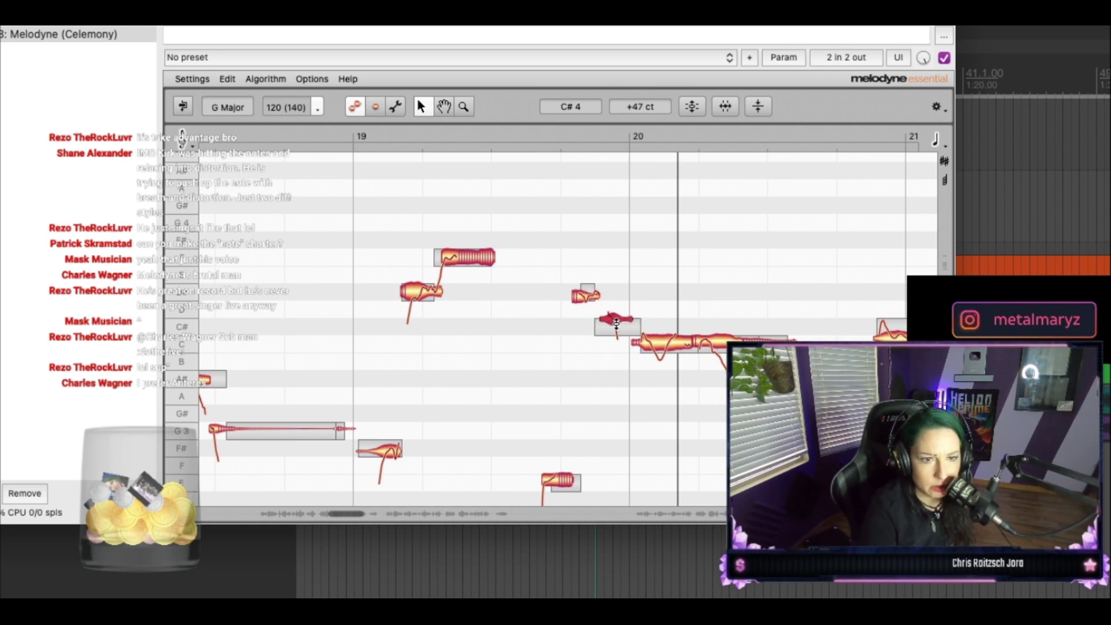
drag(638, 111, 646, 152)
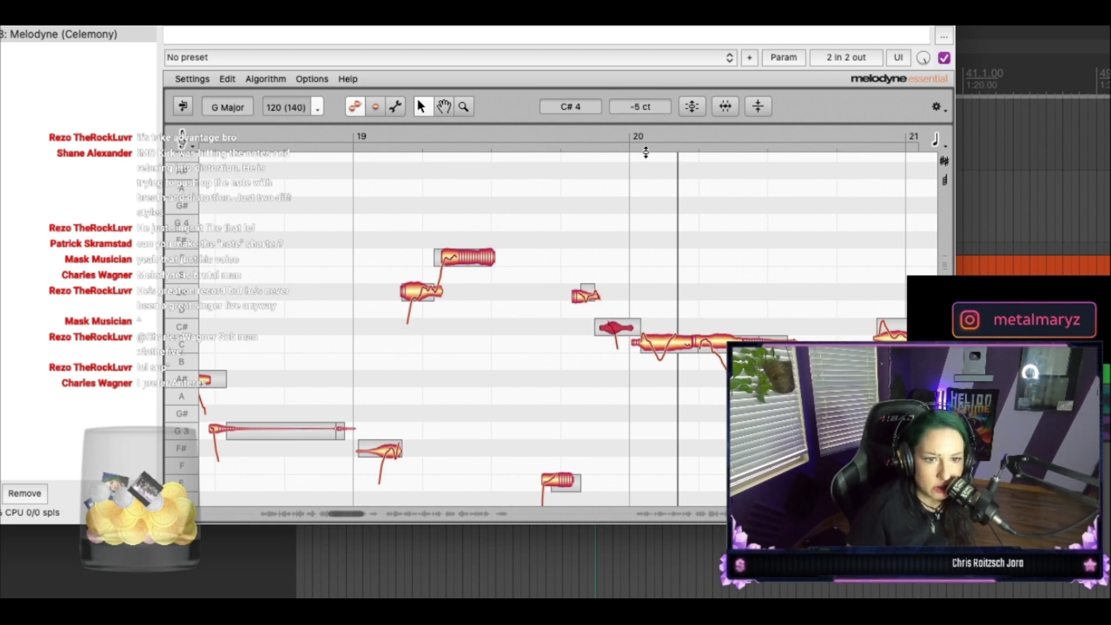
click(658, 350)
double_click(665, 343)
drag(639, 105, 632, 287)
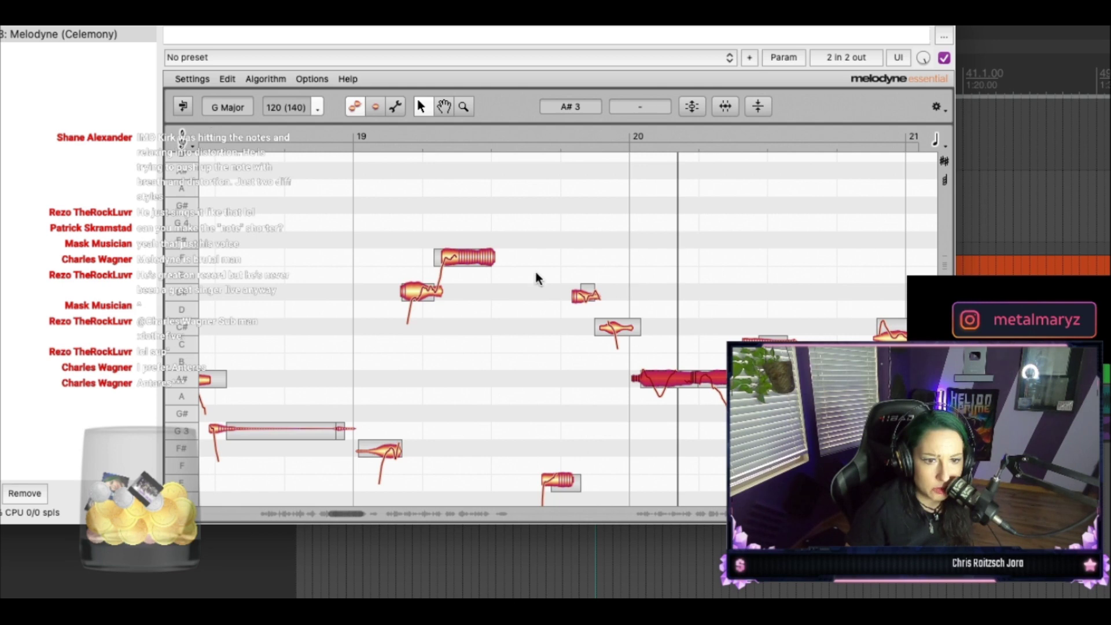
Step: Play the corrected notes around bars 19 and 20, repositioning the Melodyne window so the timeline and notes are both accessible
key(space)
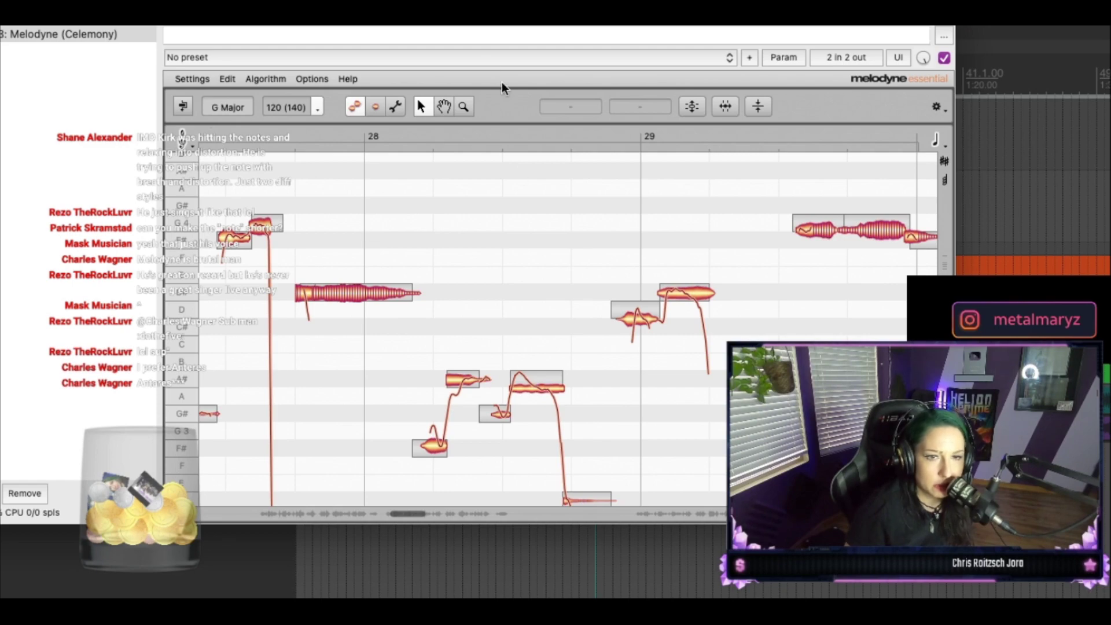
drag(467, 23, 508, 380)
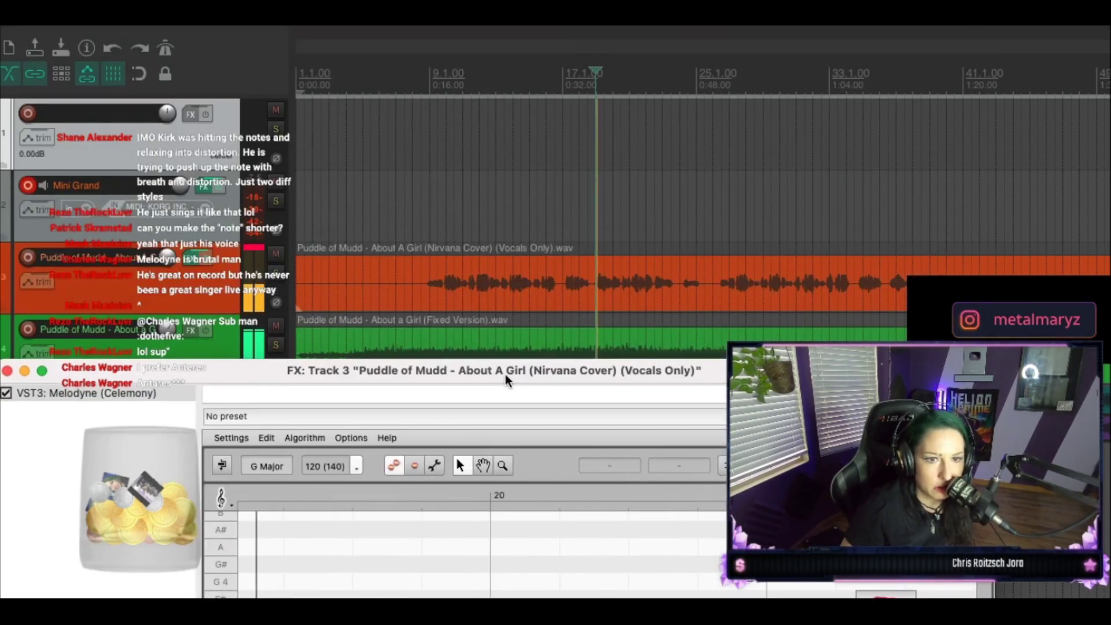
drag(462, 375, 514, 191)
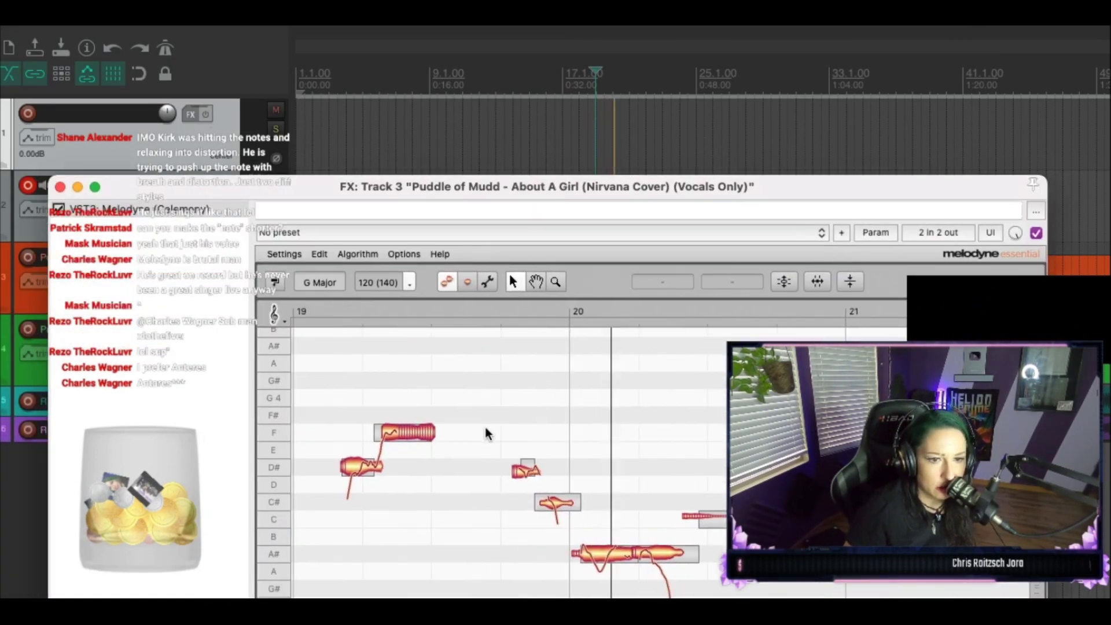
key(space)
key(space)
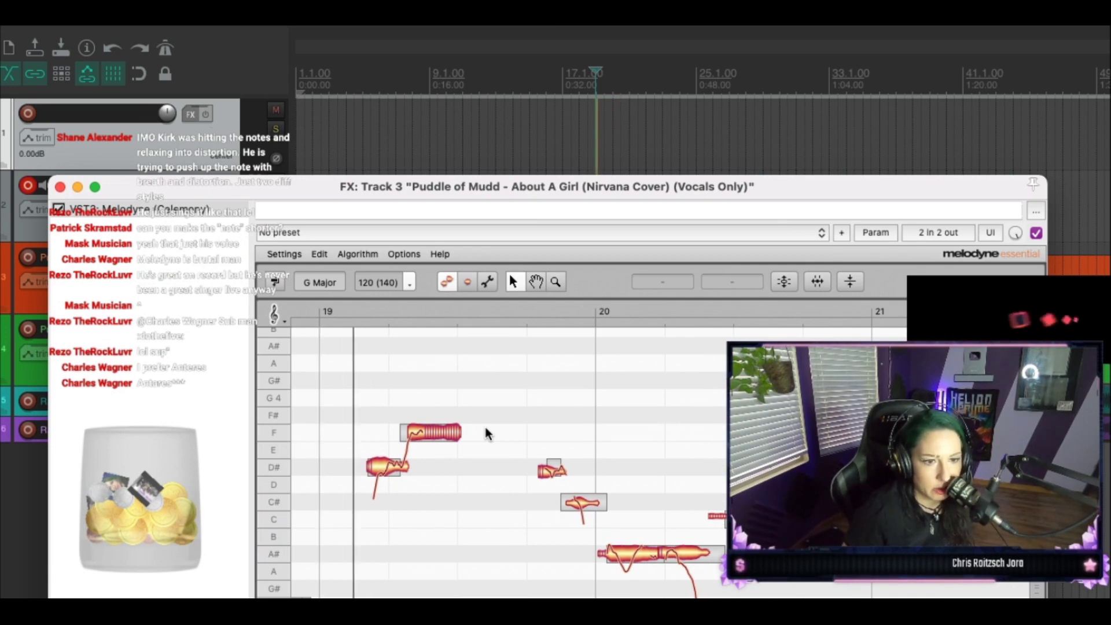
key(space)
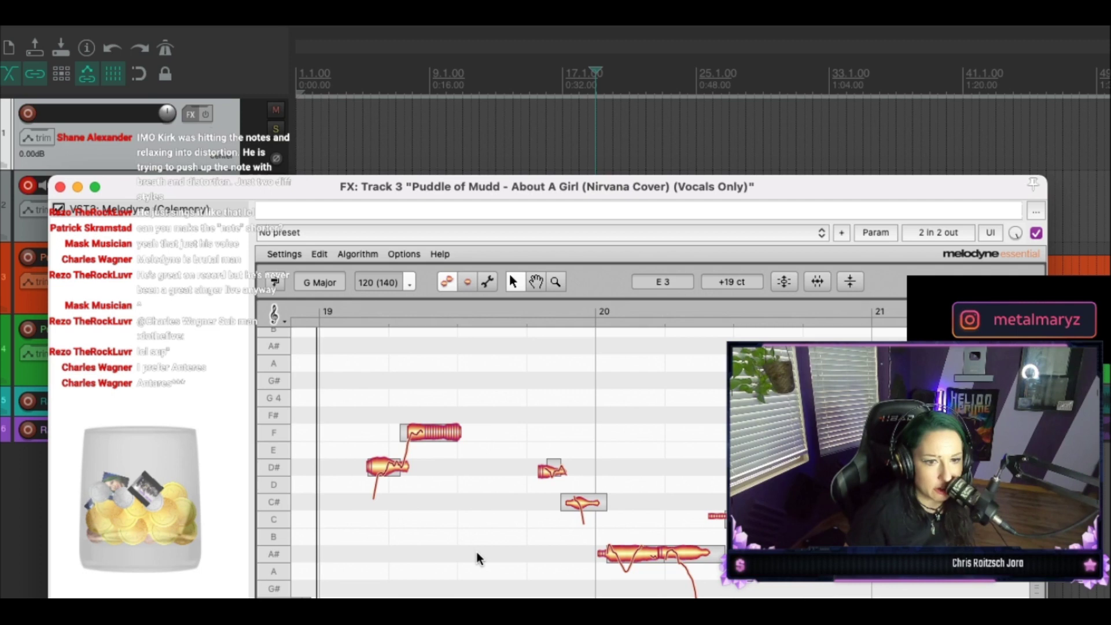
Step: Examine the low and high notes of the vocal between bars 19 and 21
scroll(478, 558, down, 6)
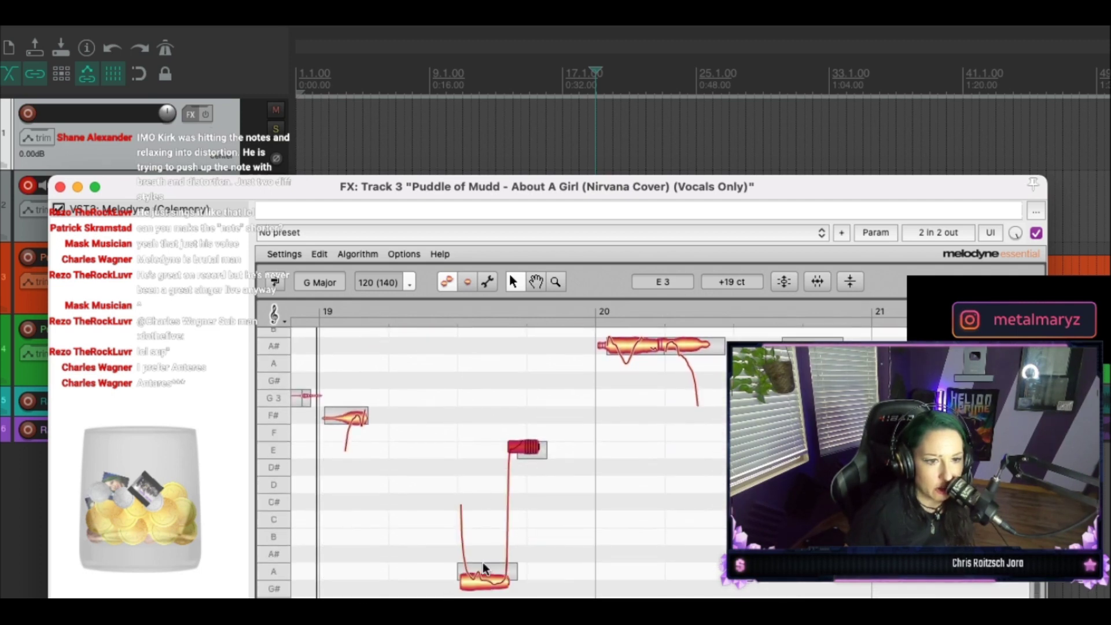
scroll(624, 518, up, 3)
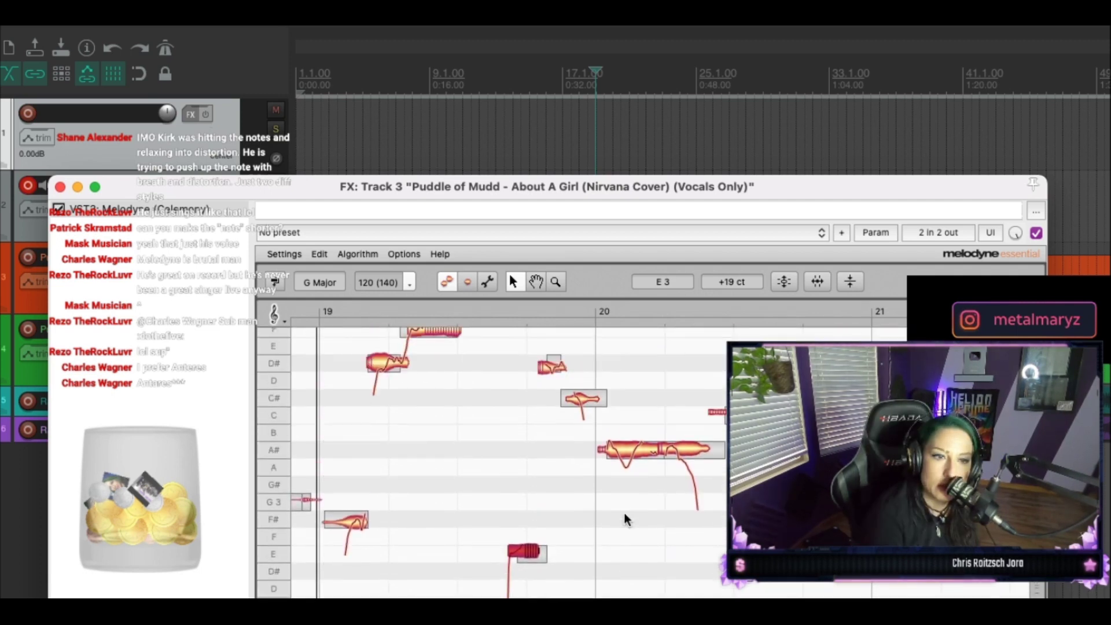
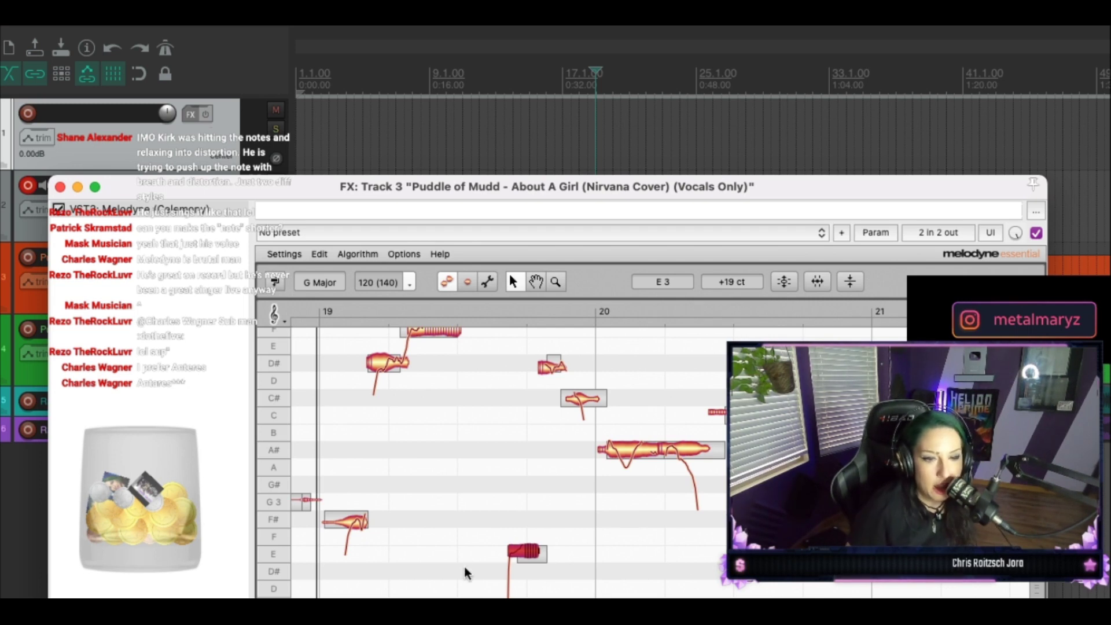
scroll(465, 562, down, 1)
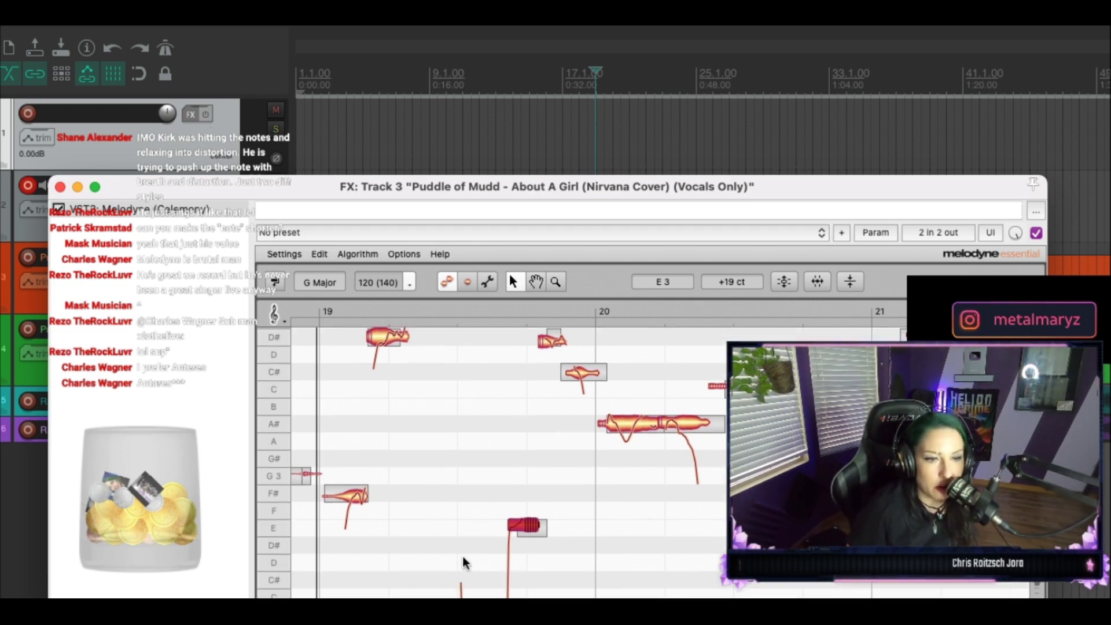
scroll(471, 511, up, 2)
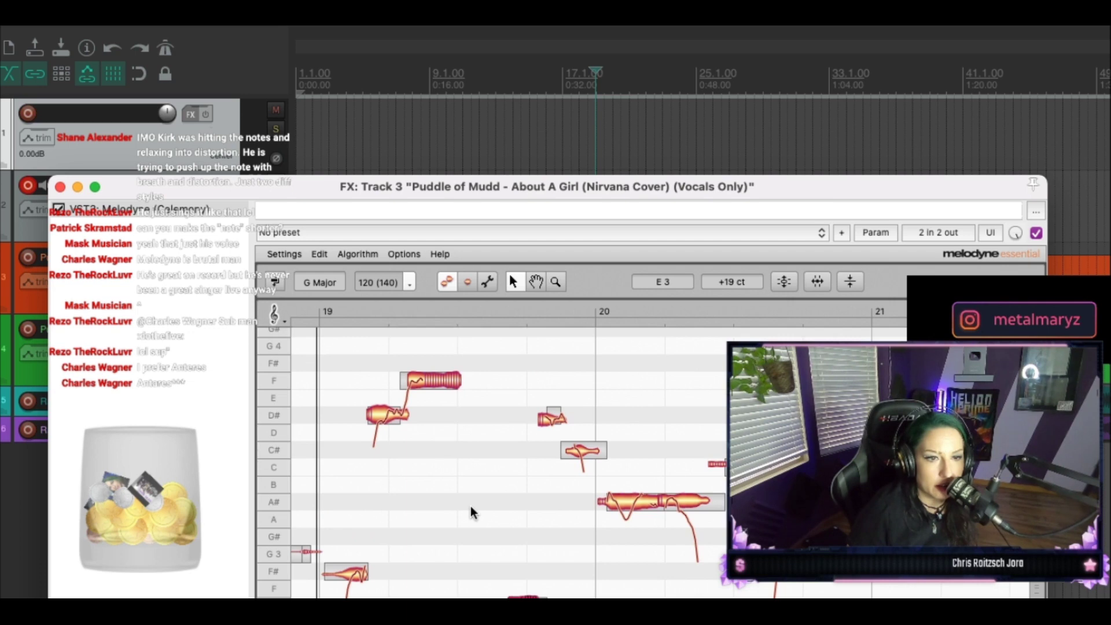
scroll(471, 512, up, 2)
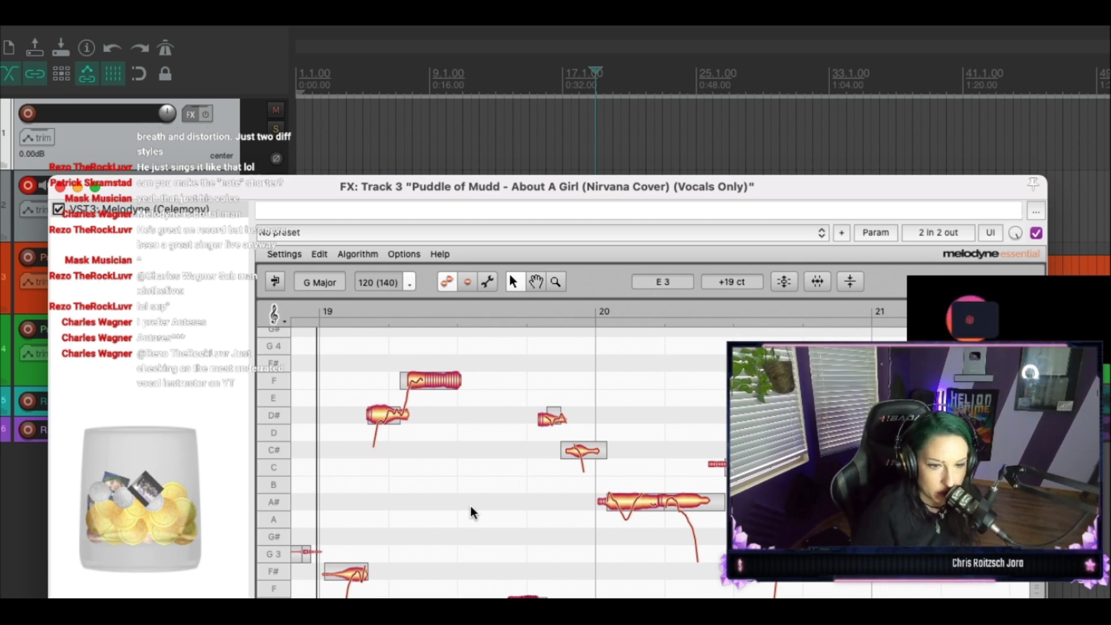
scroll(476, 498, down, 3)
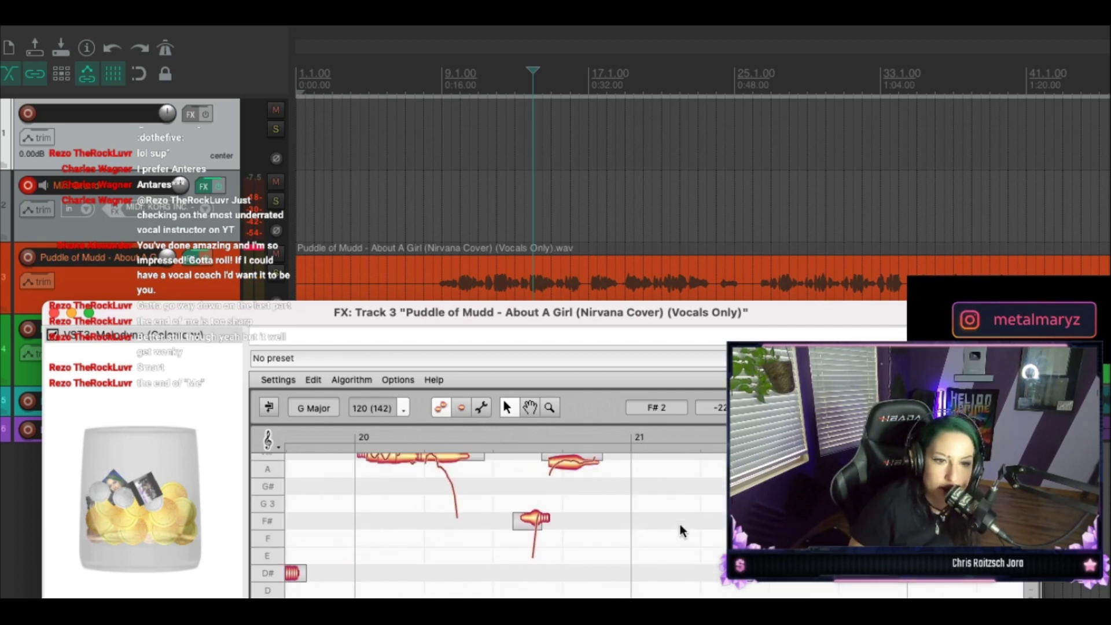
scroll(678, 526, up, 5)
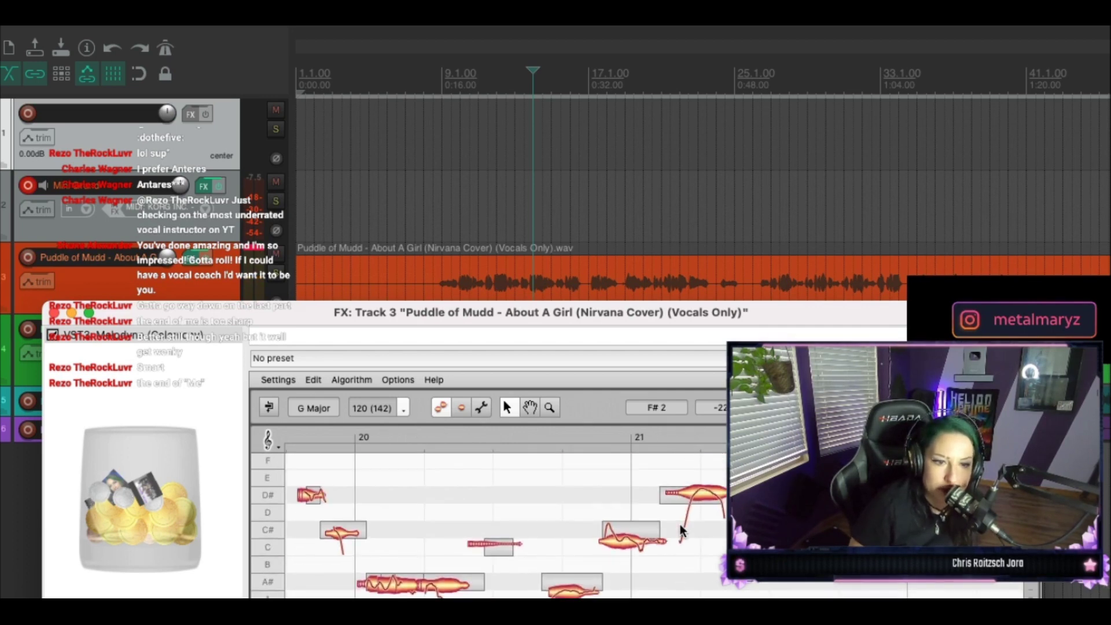
Step: Play the vocal from about bar 18 and from about bar 36, and close the Melodyne window
click(618, 81)
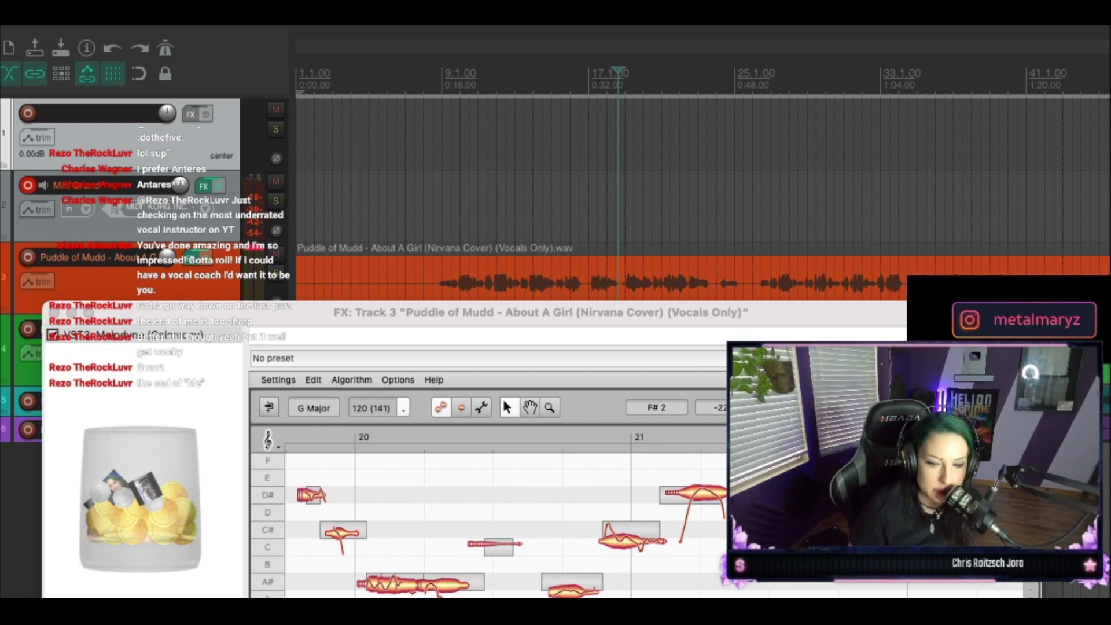
key(space)
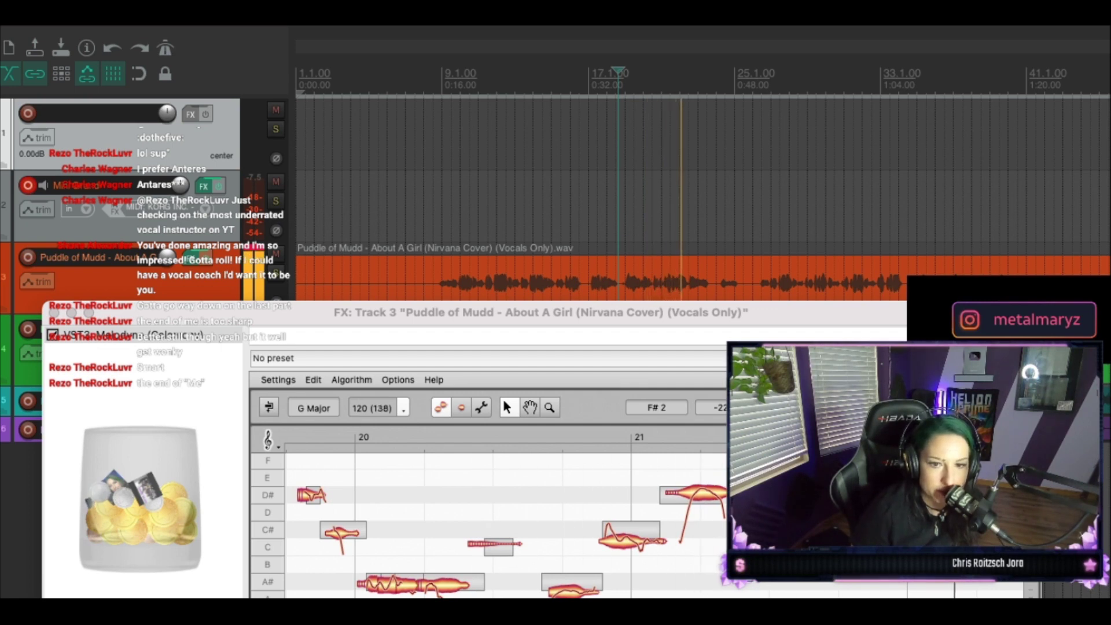
click(954, 81)
key(Escape)
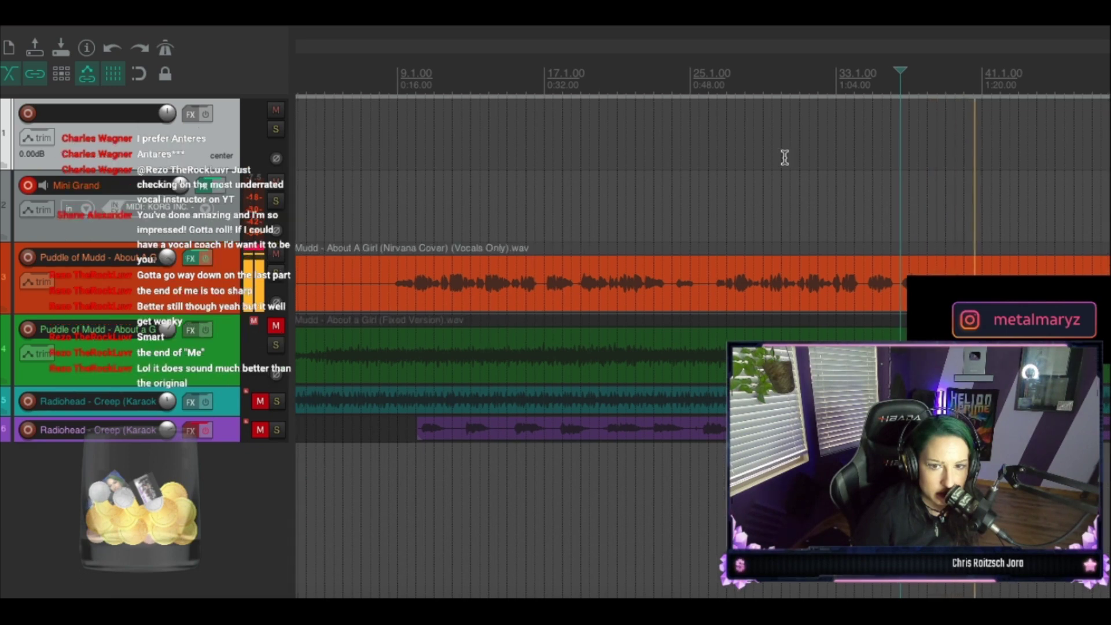
Step: Audition the later vocal passage from about bar 73 and from about bar 71
key(space)
scroll(784, 157, right, 10)
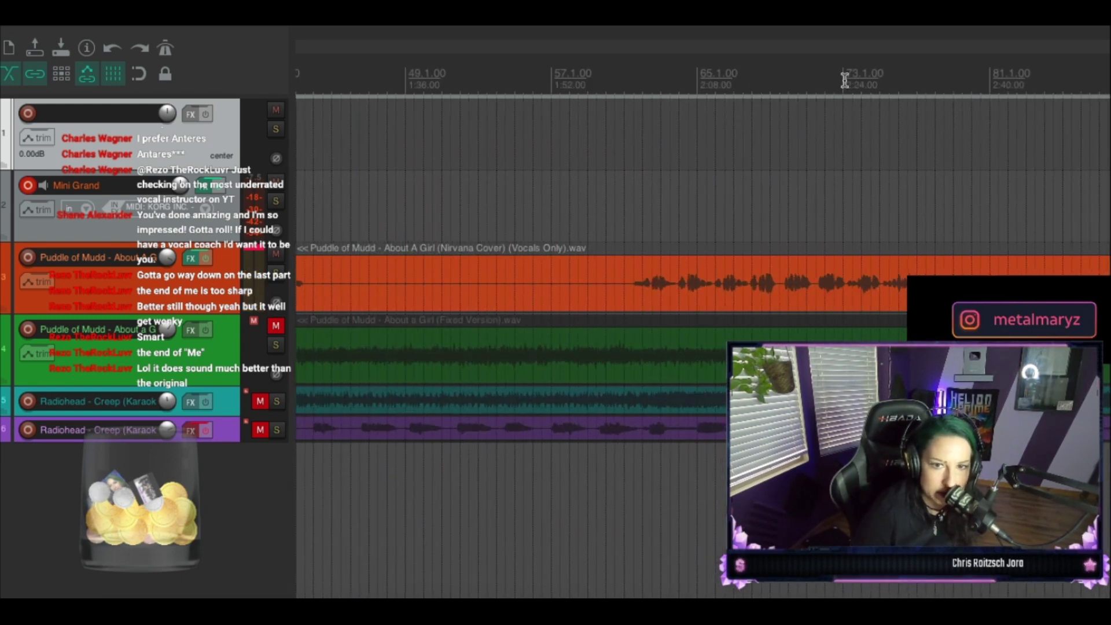
key(space)
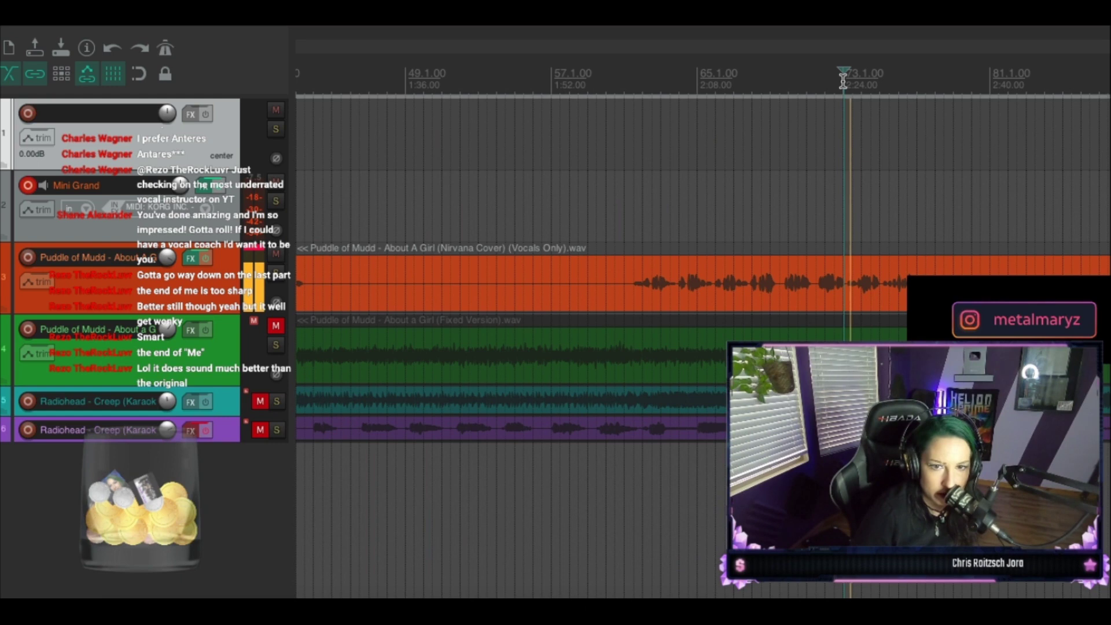
click(806, 81)
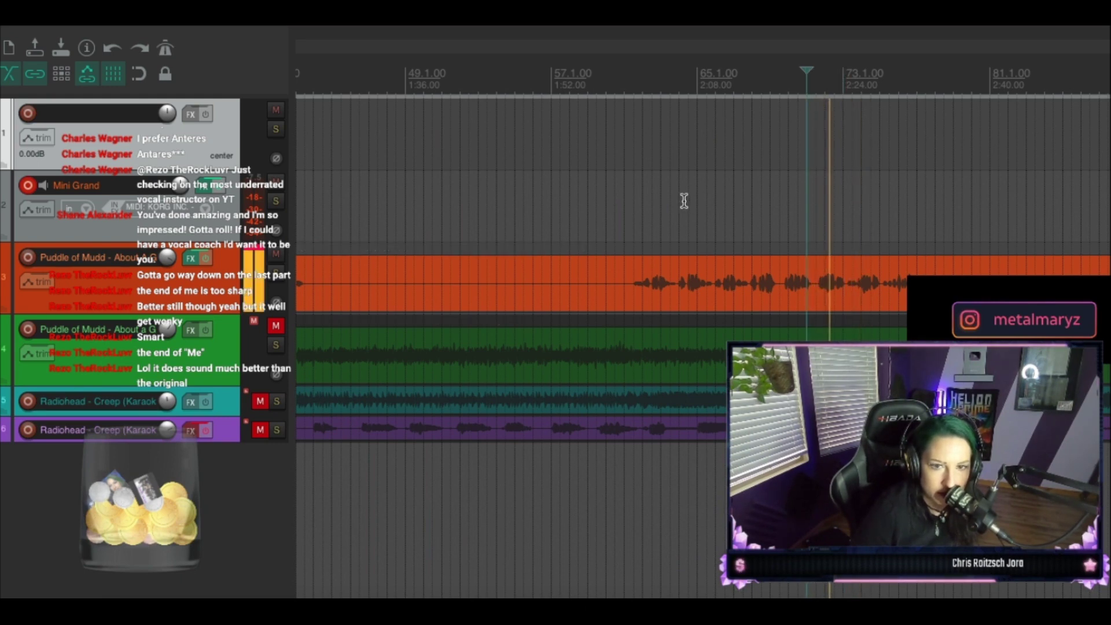
Step: Return to the earlier part of the timeline and play the vocal from about bar 36
scroll(684, 201, left, 2)
scroll(684, 201, left, 20)
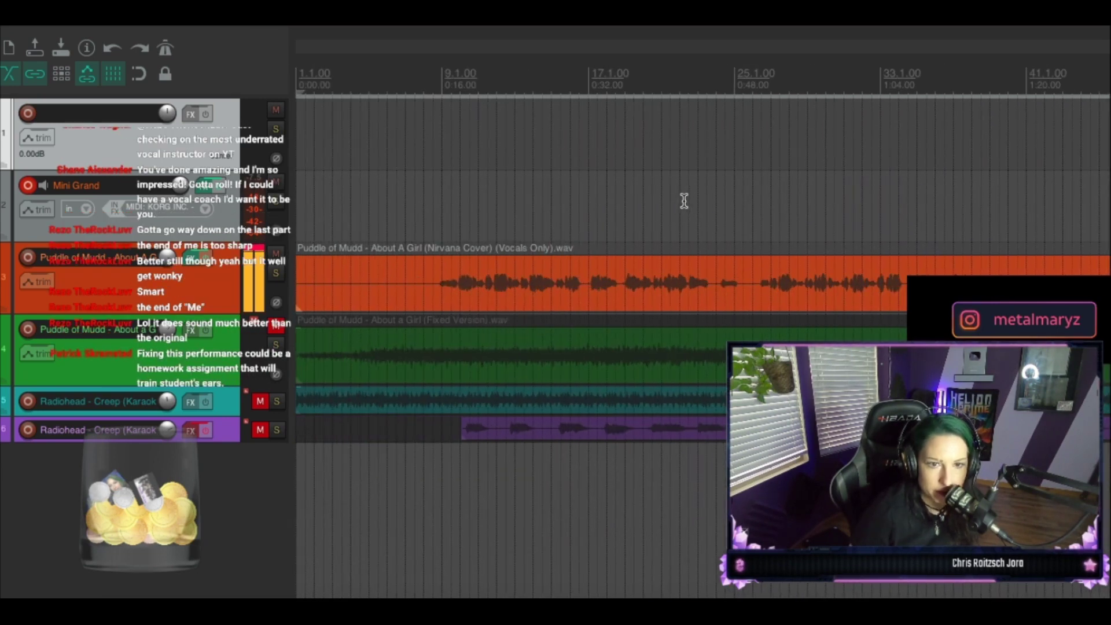
scroll(683, 200, right, 1)
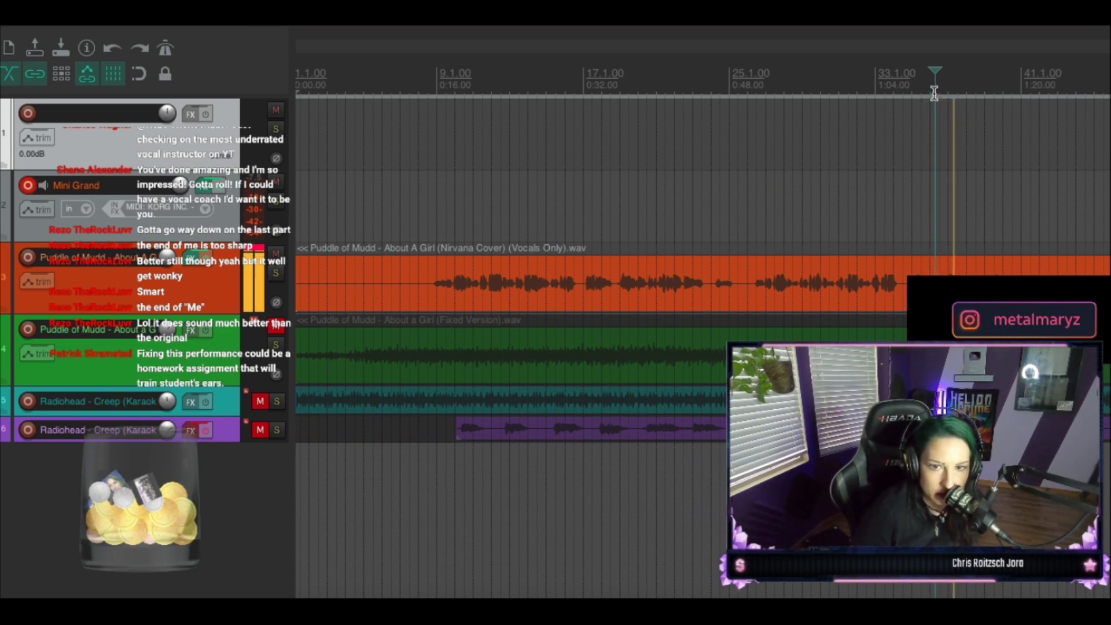
scroll(933, 92, right, 2)
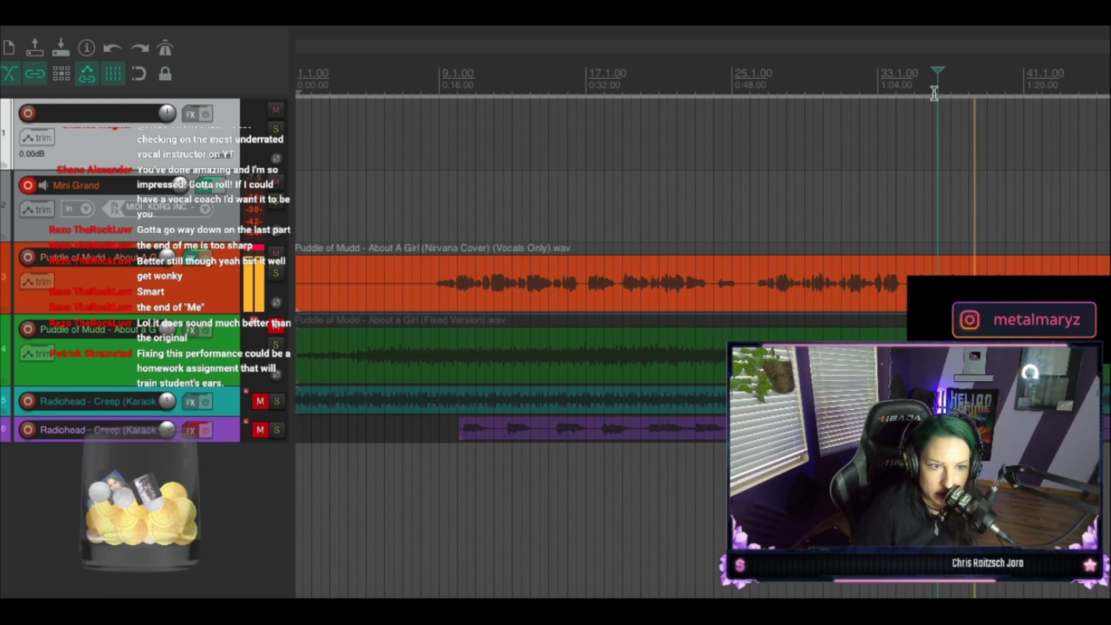
scroll(934, 92, right, 2)
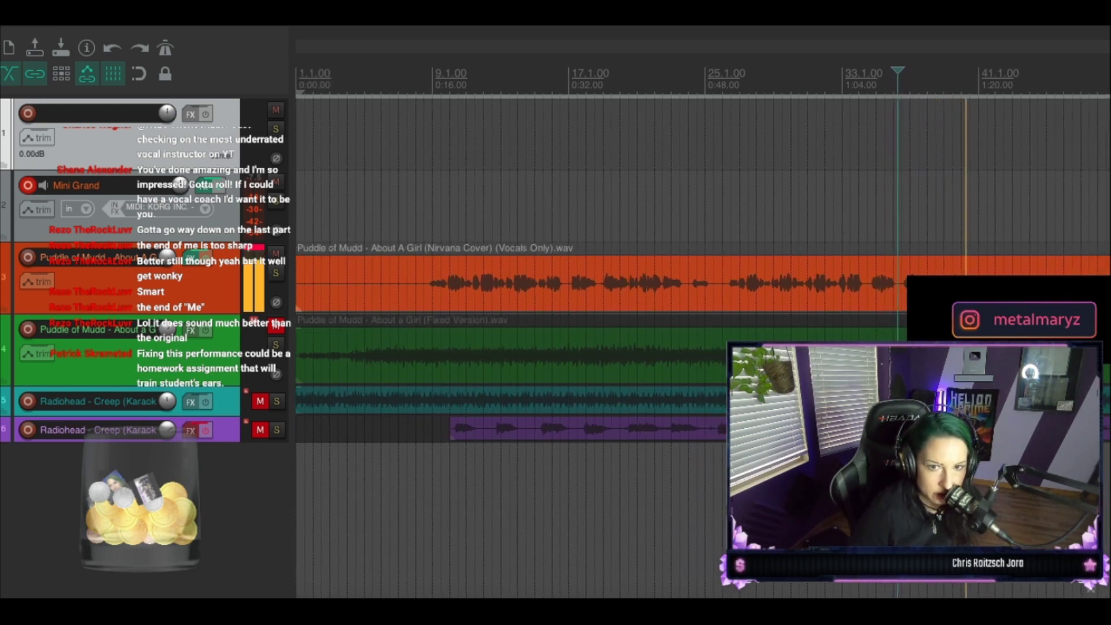
Step: Split the isolated About A Girl vocal item at about bar 36
scroll(869, 281, down, 1)
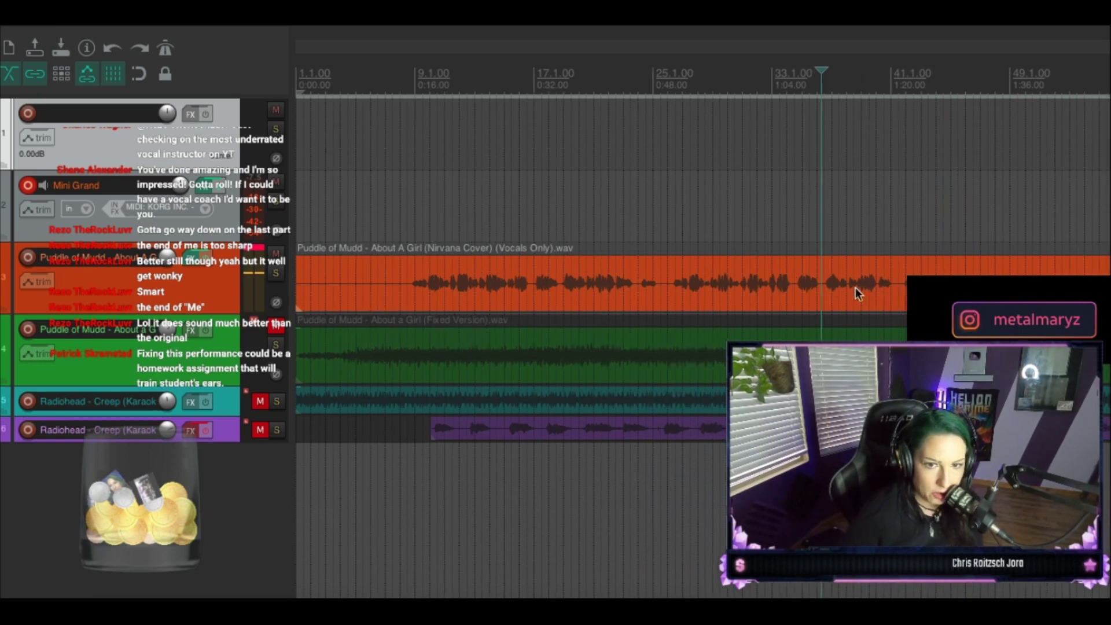
scroll(862, 286, right, 5)
scroll(824, 295, down, 1)
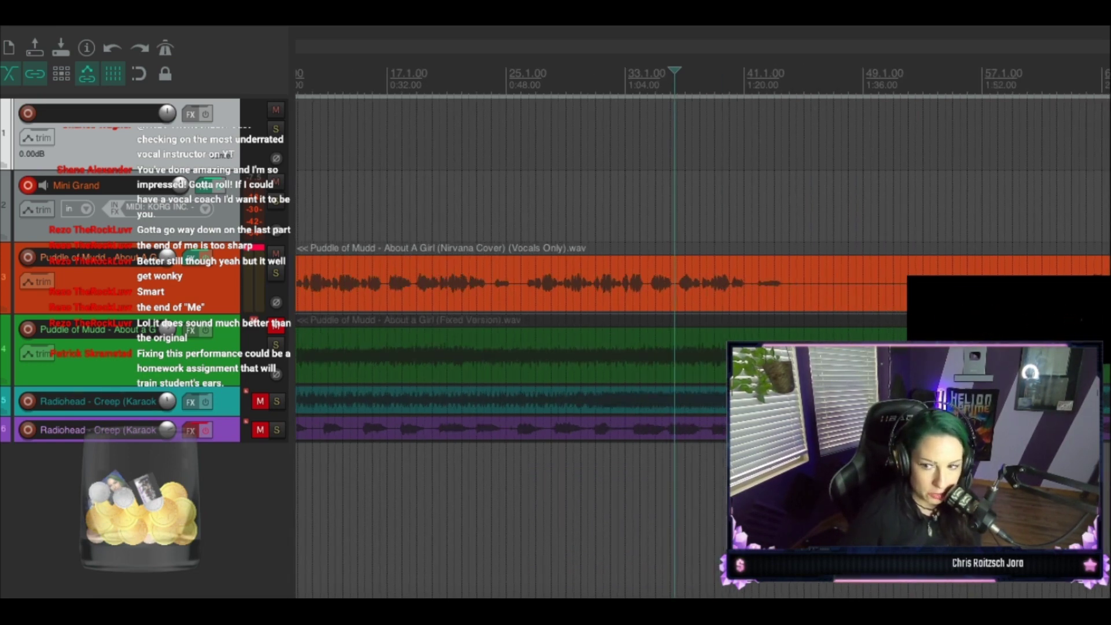
scroll(825, 295, up, 3)
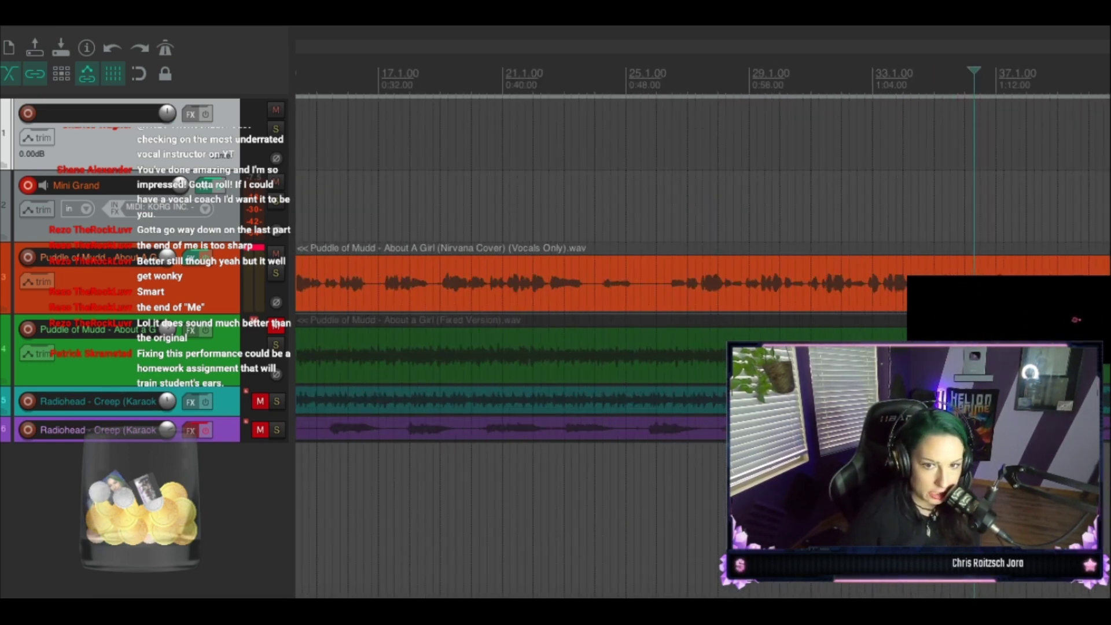
click(601, 284)
key(s)
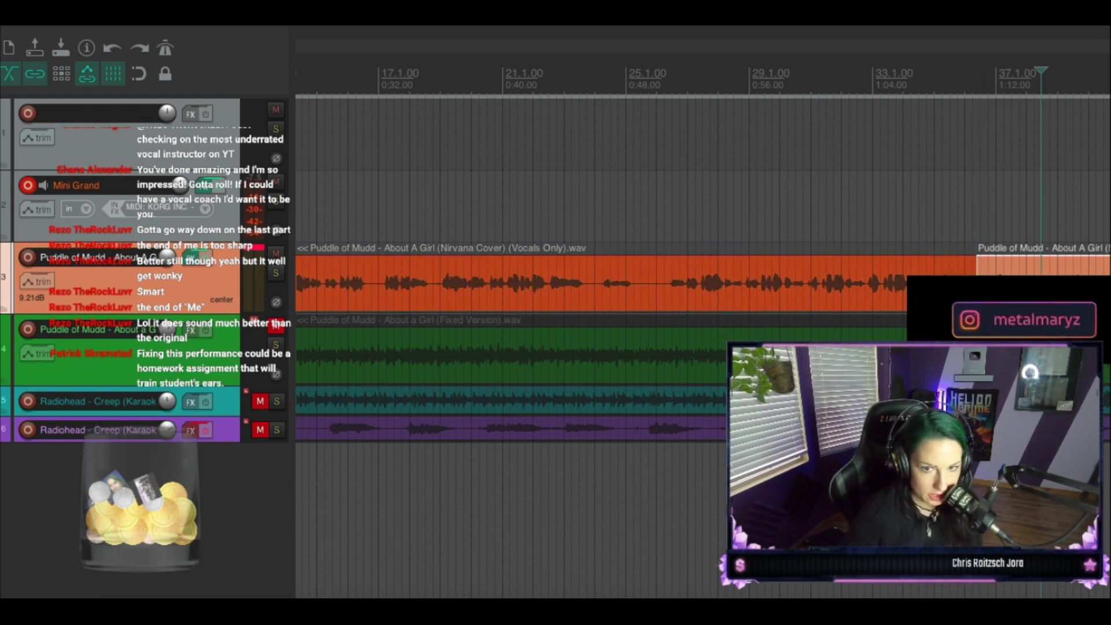
Step: Replace the vocal section between about bars 18.4 and 23.4 with a vocal clip placed at about bar 18.4
click(484, 279)
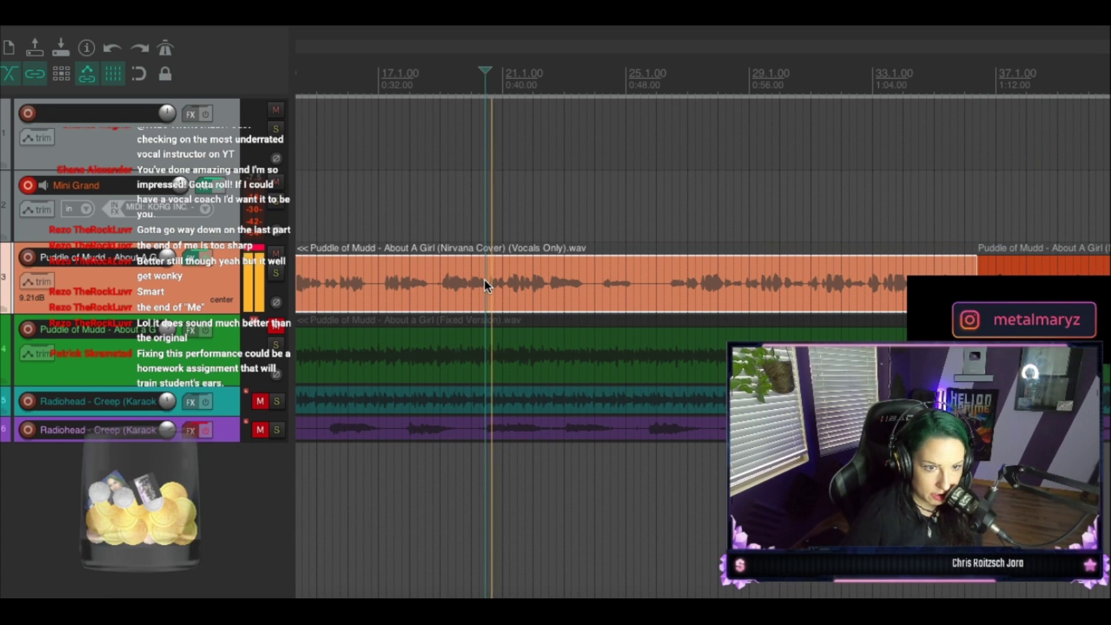
key(Delete)
click(438, 93)
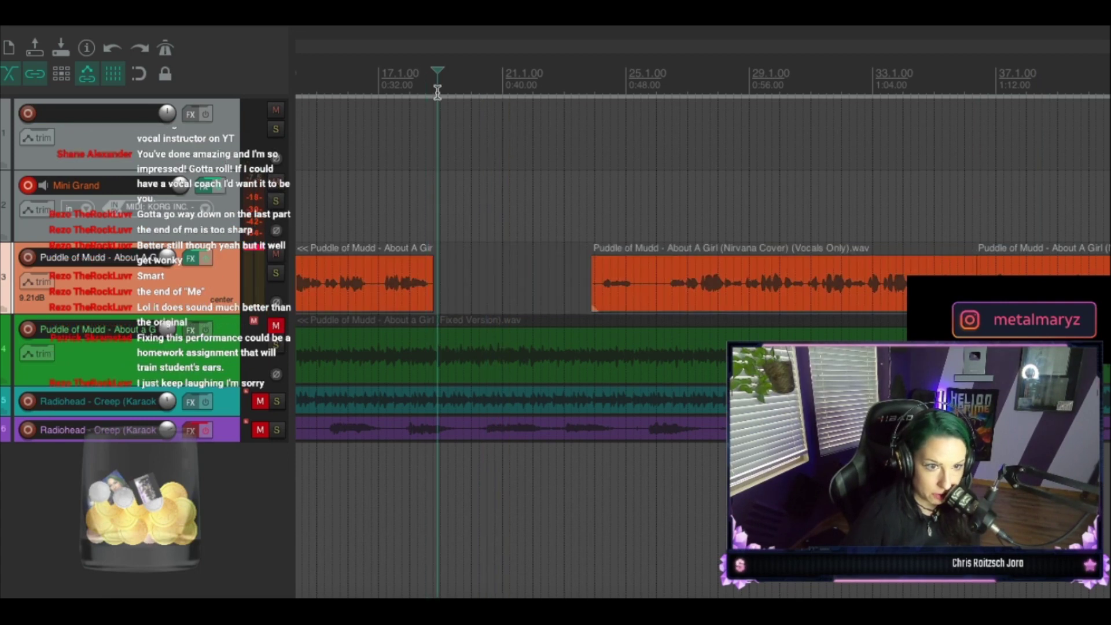
click(432, 93)
key(ctrl+z)
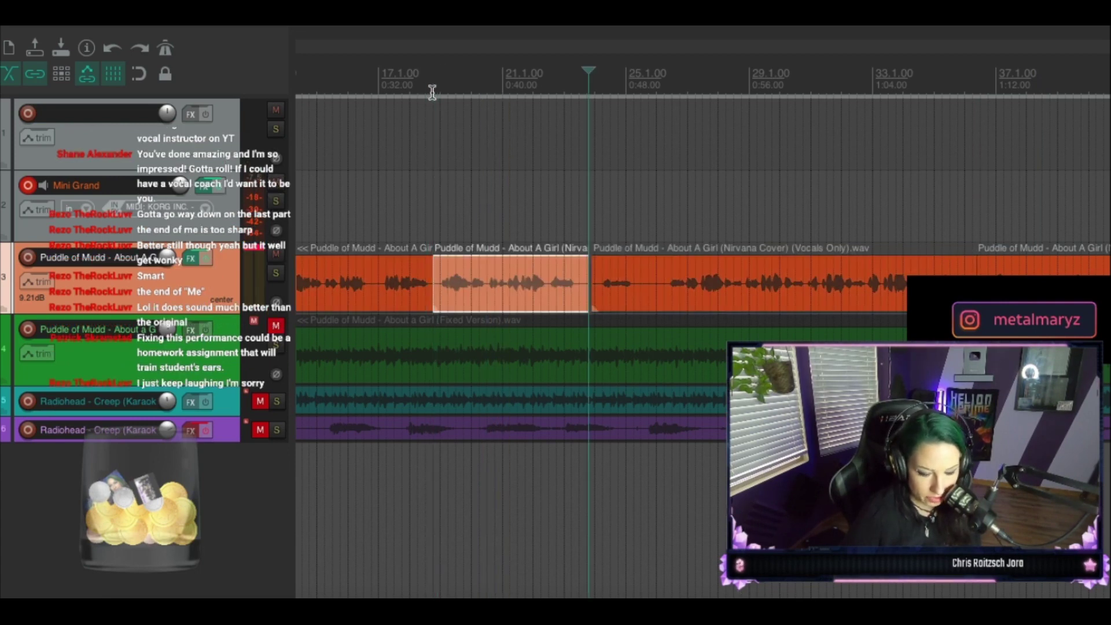
Step: Play the vocal from about bar 18 and open track 3's Melodyne window, placing it below the tracks
click(415, 87)
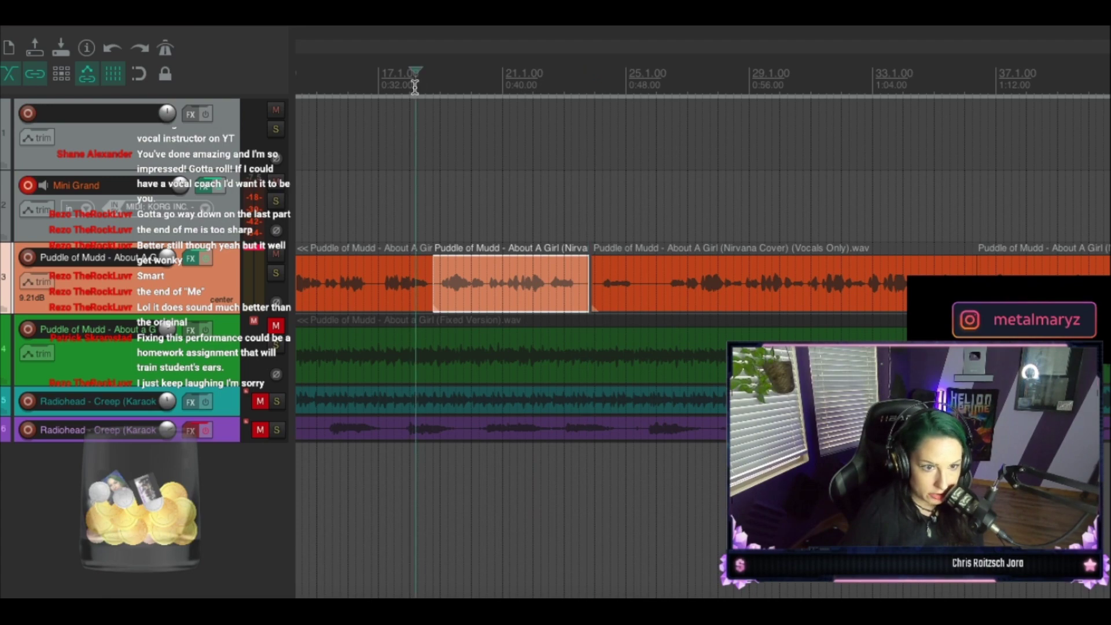
key(space)
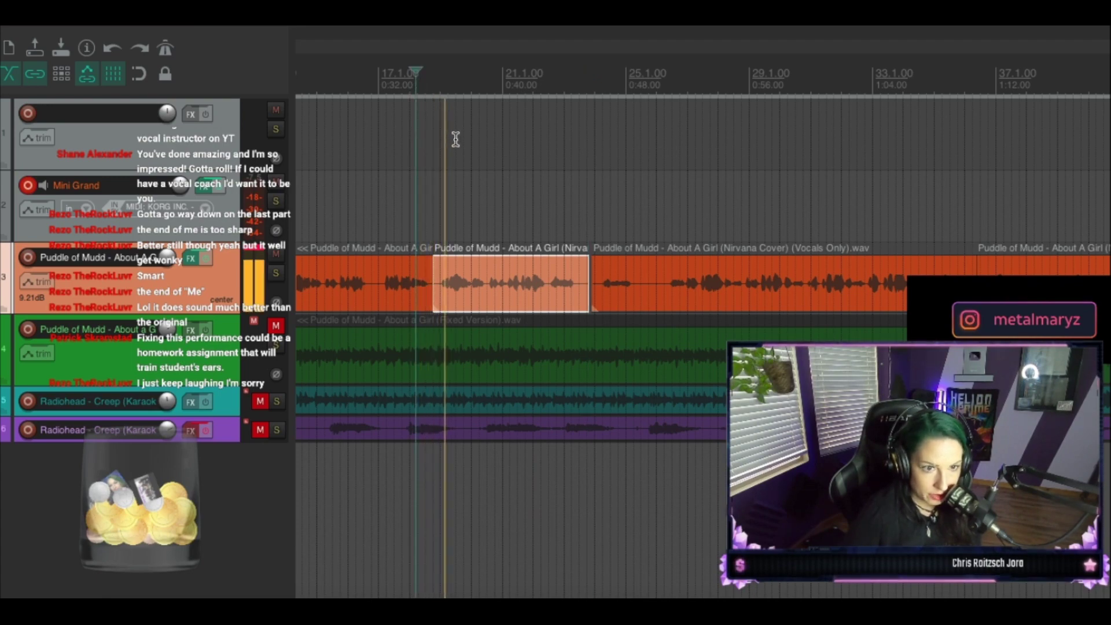
key(shift+f)
drag(639, 293, 649, 361)
drag(453, 362, 479, 454)
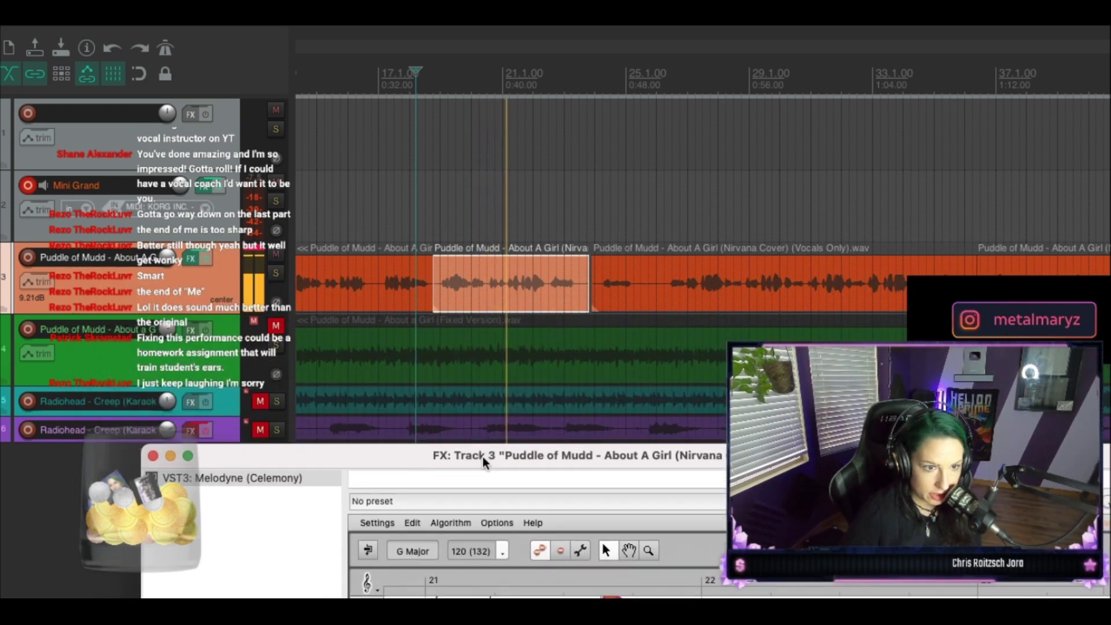
Step: Unmute the "About a Girl (Fixed Version)" track and play it together with the vocal from about bar 18
key(space)
click(277, 326)
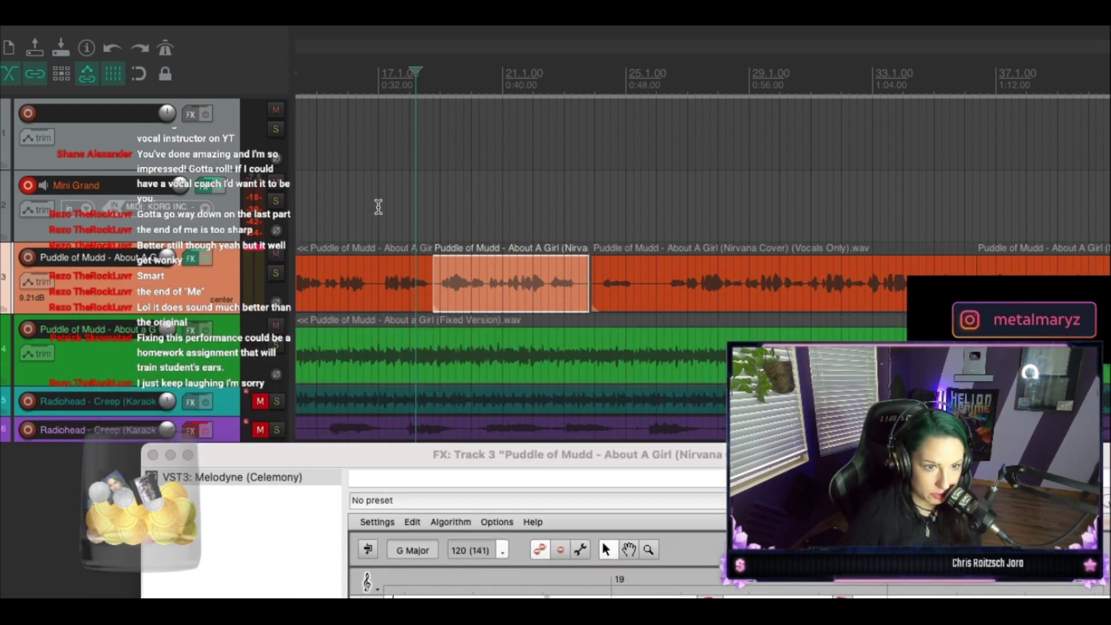
key(space)
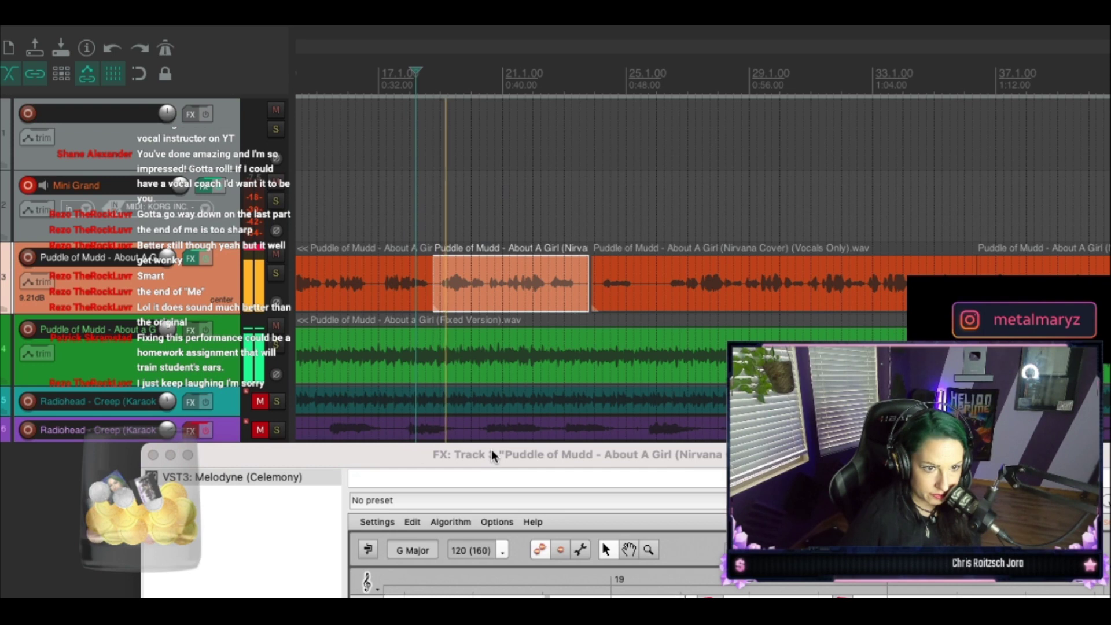
drag(491, 452, 490, 404)
key(space)
Step: Nudge the selected vocal item earlier in 5-millisecond steps to 0:35.505 and play it from about bar 18
key(n)
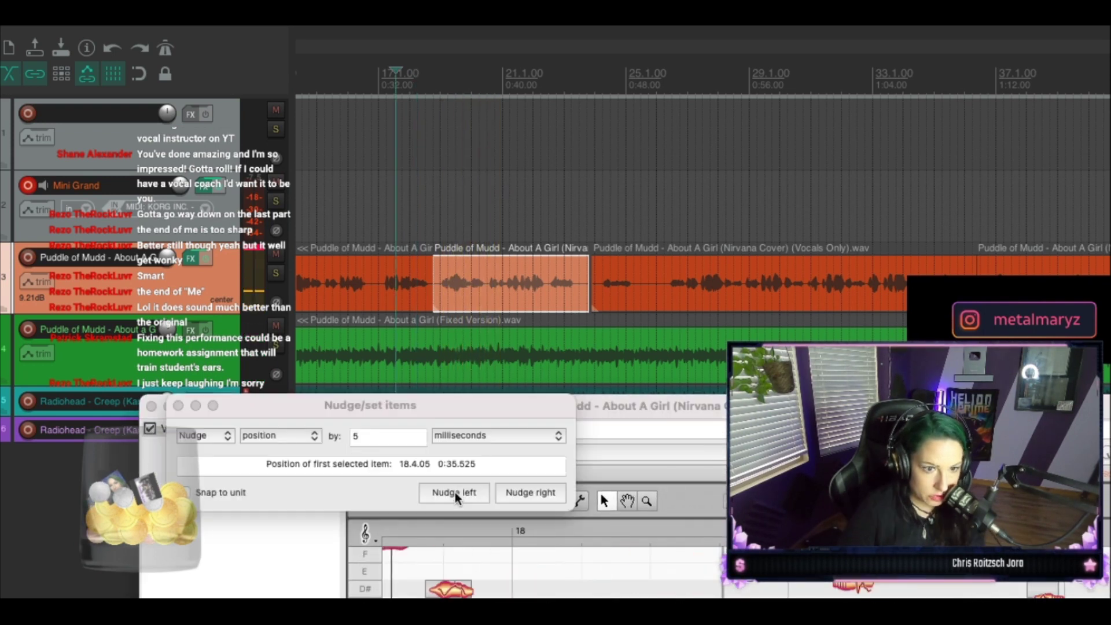
click(426, 82)
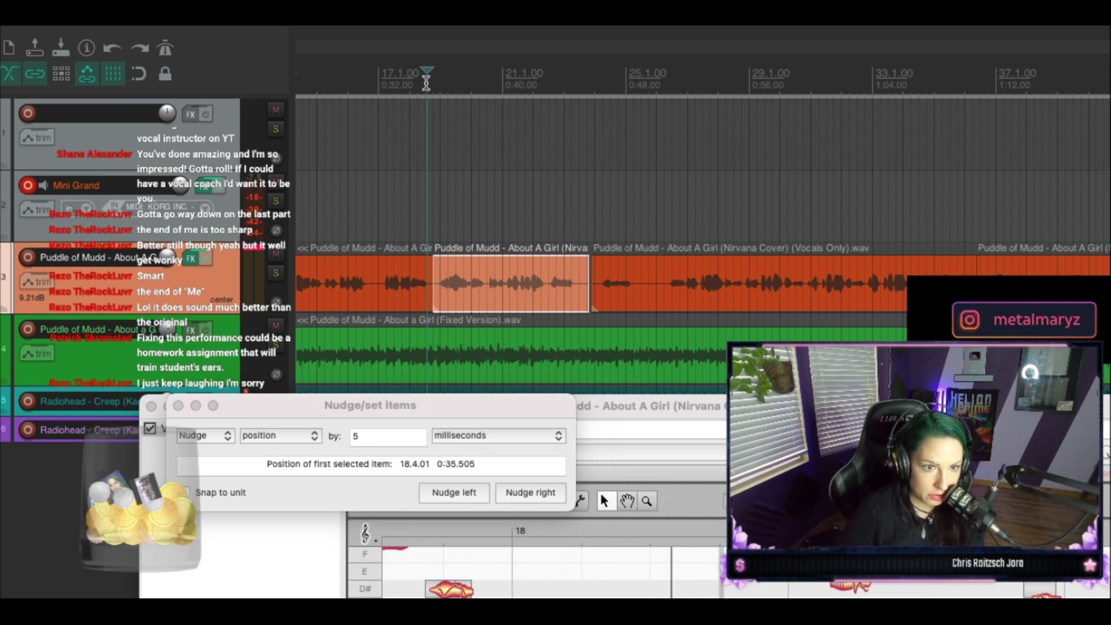
key(space)
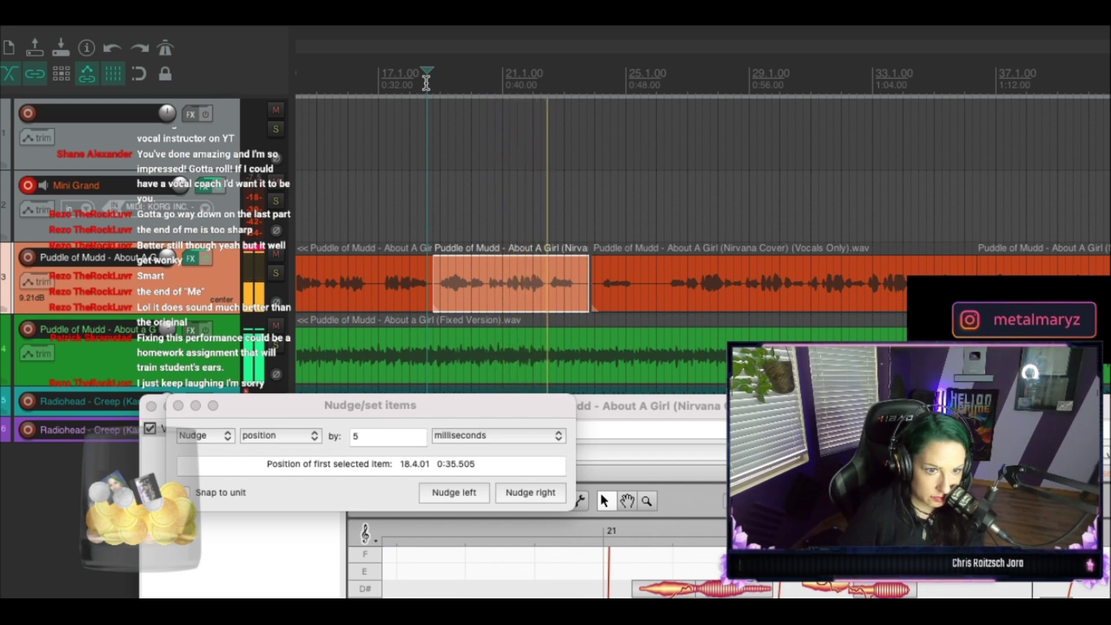
key(space)
Step: Split the vocal item at about bar 20.3, nudge its second part earlier in 5-millisecond steps to 0:38.980, and play the result
click(480, 83)
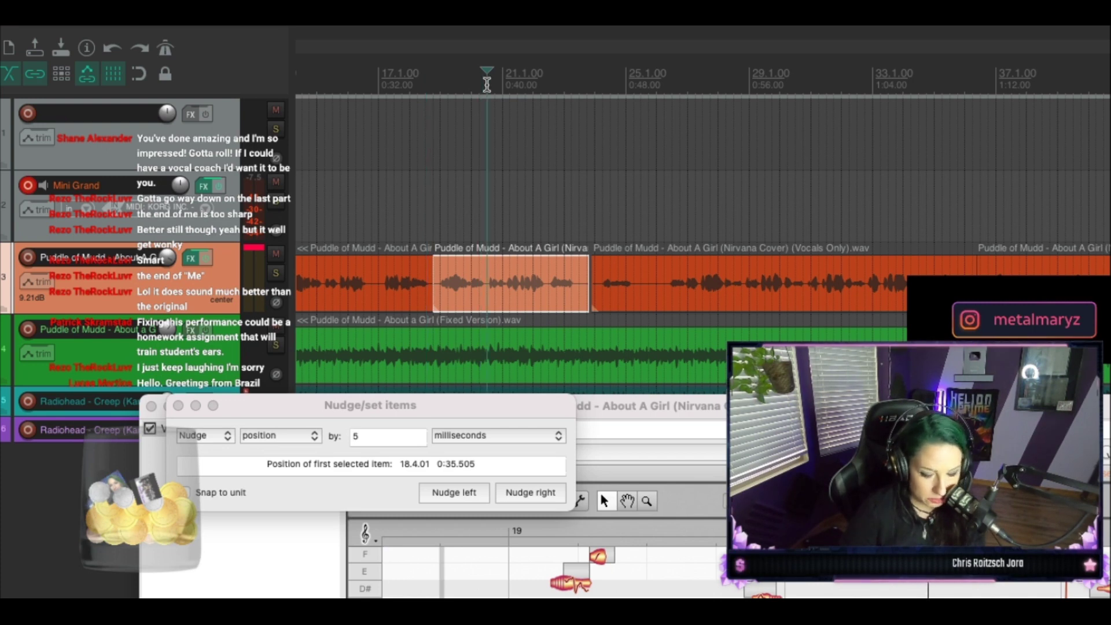
key(s)
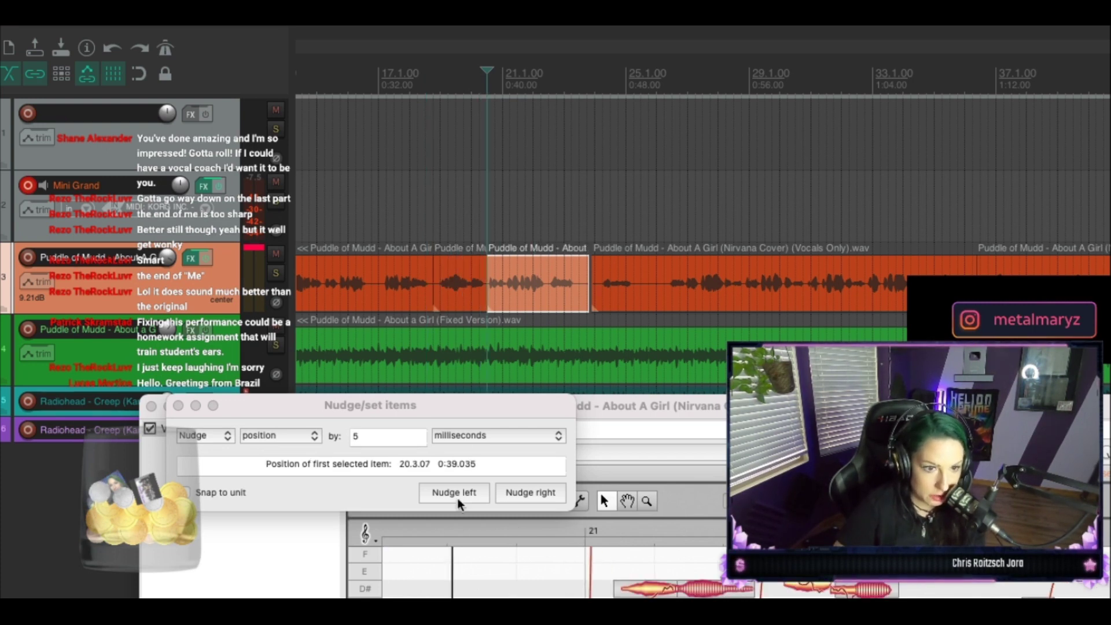
click(455, 494)
click(454, 494)
click(454, 494)
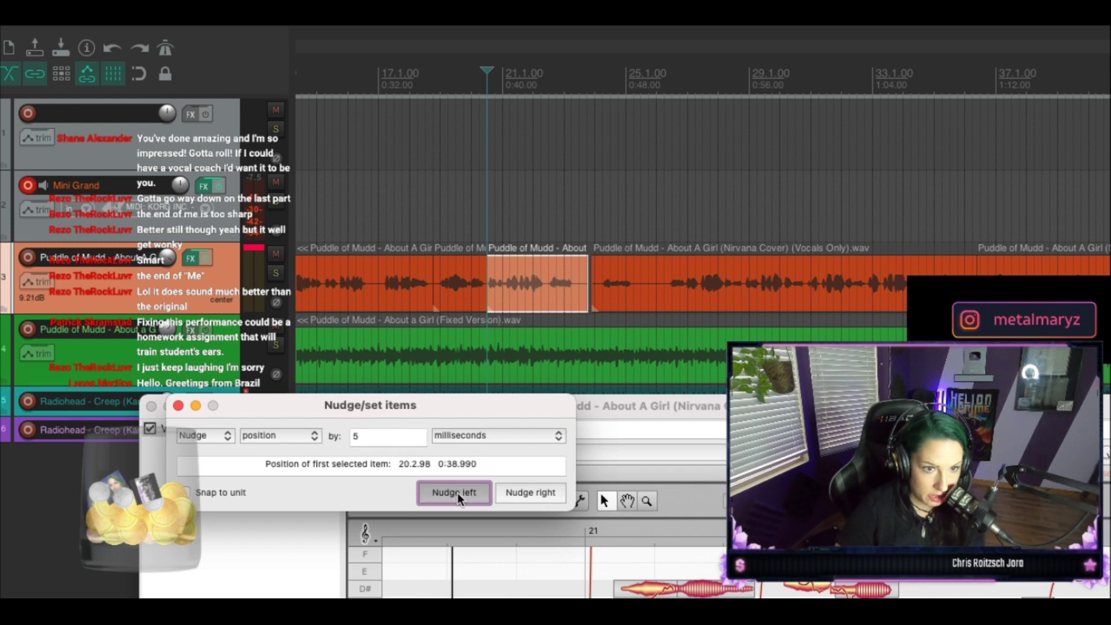
click(457, 493)
click(430, 86)
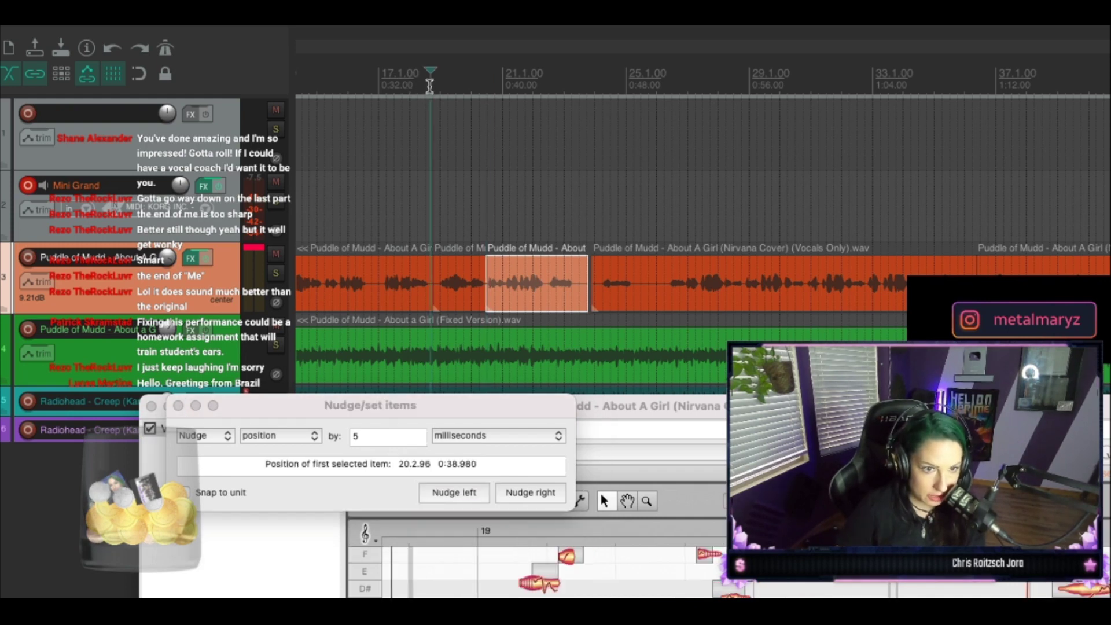
key(space)
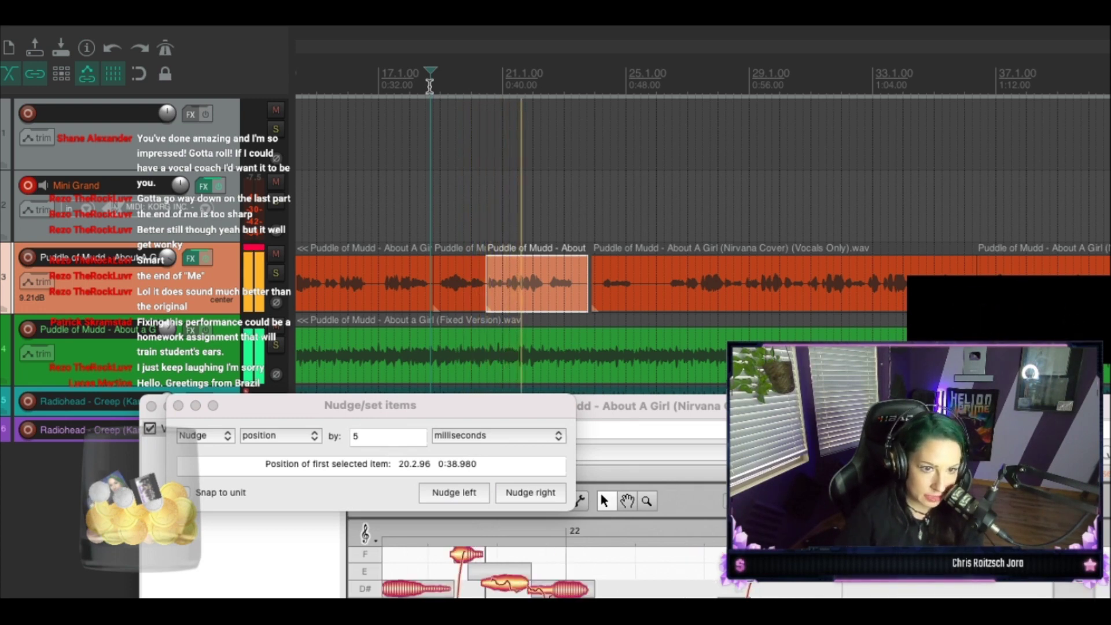
key(space)
Step: Nudge the second vocal part earlier to 0:38.965 and play it from about bar 19
click(468, 492)
click(467, 492)
click(467, 491)
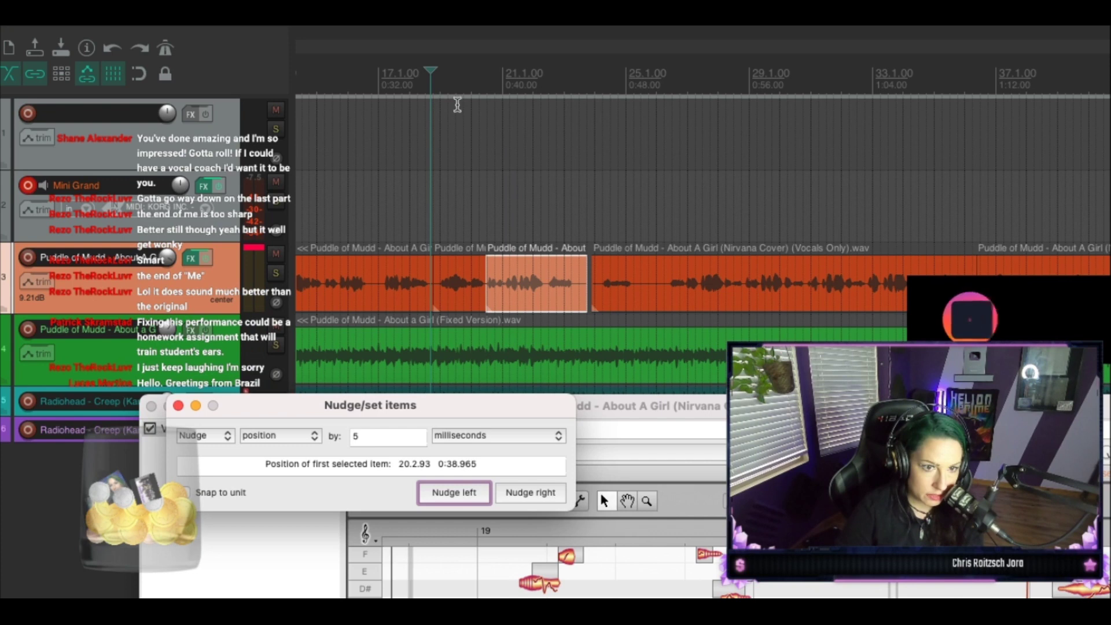
click(462, 86)
key(space)
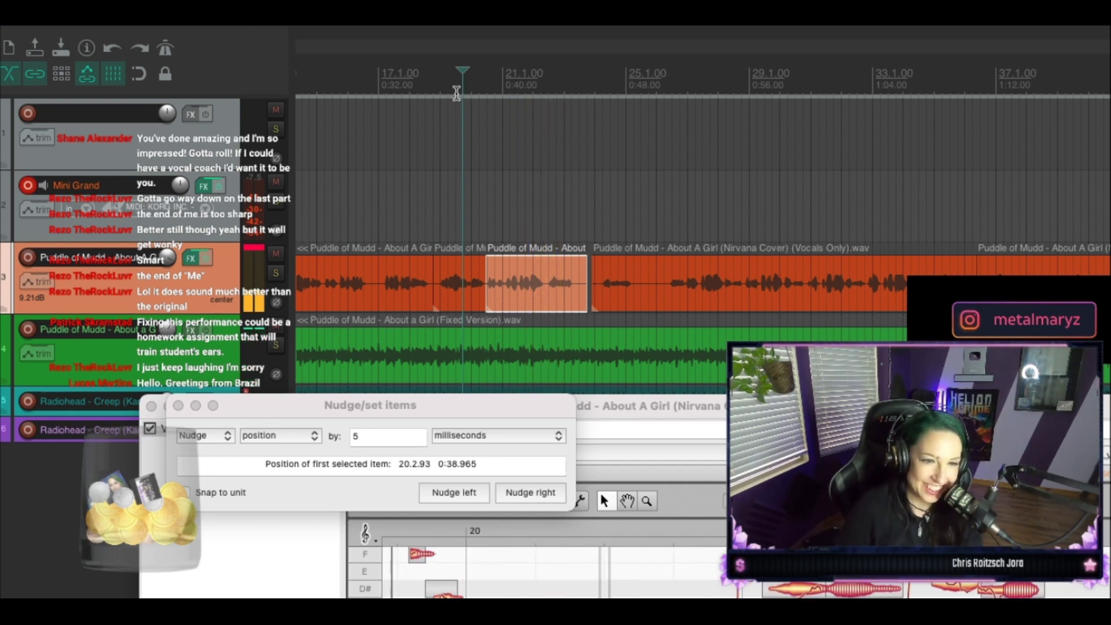
Step: Nudge the second vocal part another 5 milliseconds earlier to 0:38.960 and play it from about bar 18
click(460, 490)
click(429, 83)
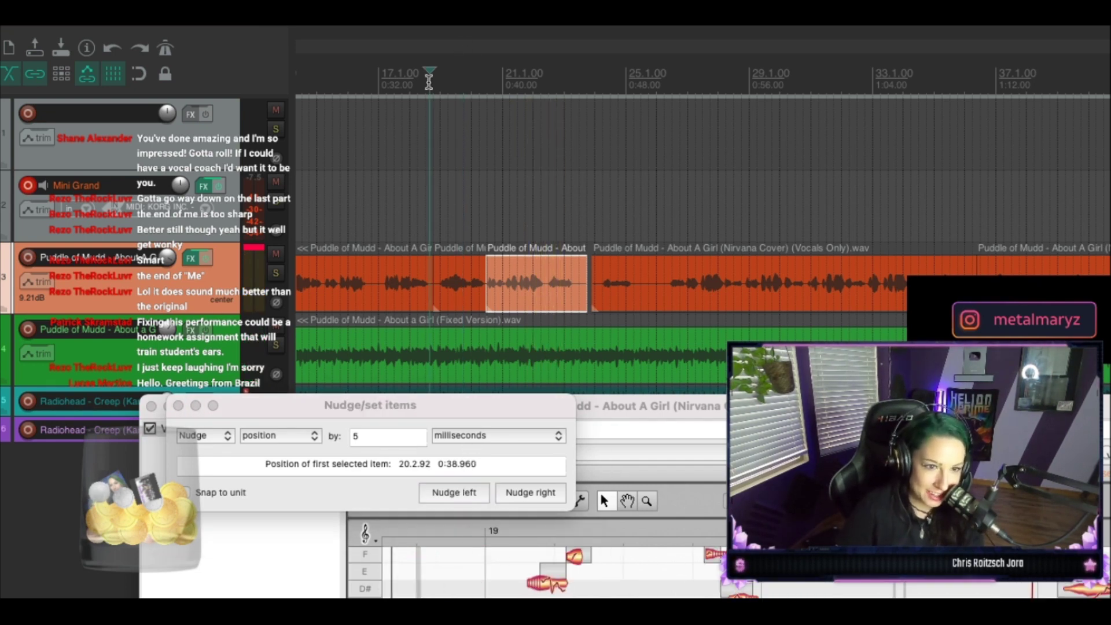
key(space)
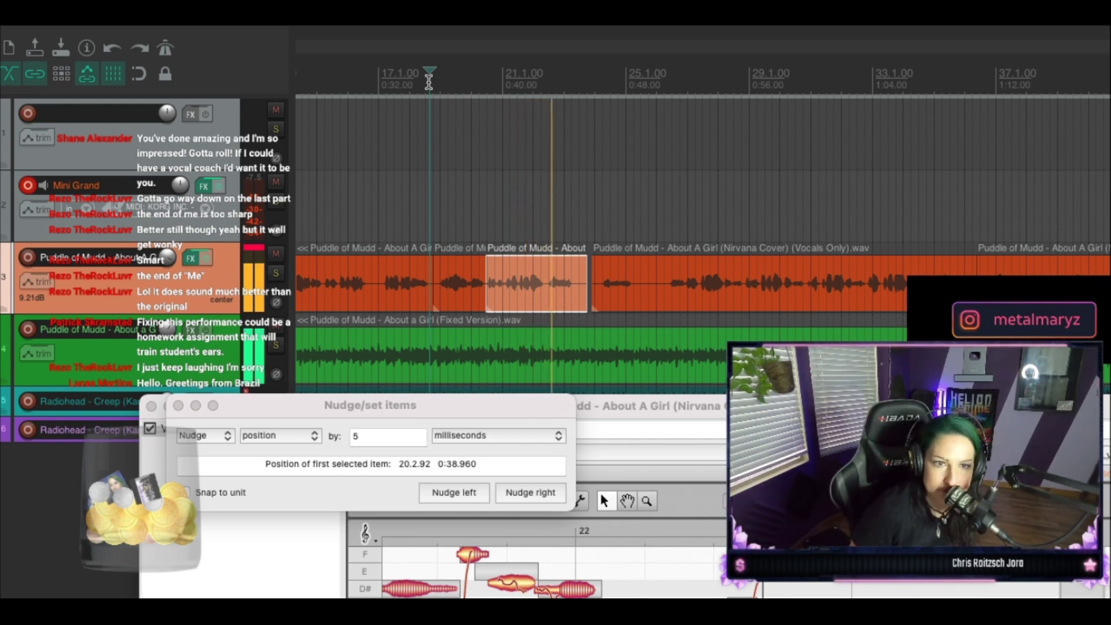
key(space)
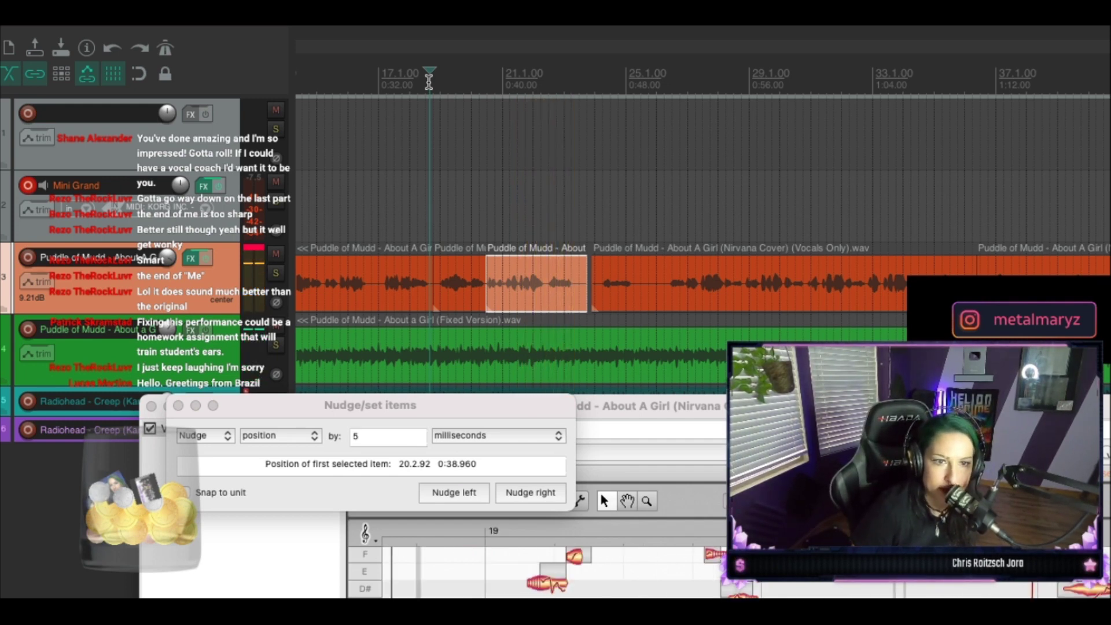
Step: Close the nudge dialog, play the vocal with its Melodyne notes around bar 19 in view, and close the Melodyne window
scroll(521, 269, left, 2)
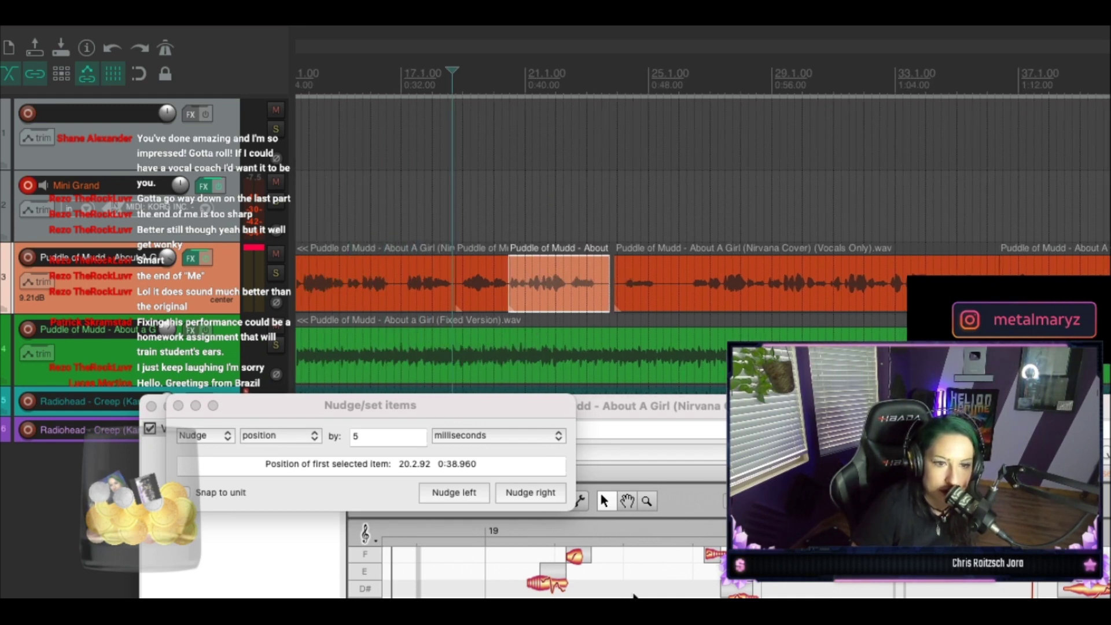
click(178, 405)
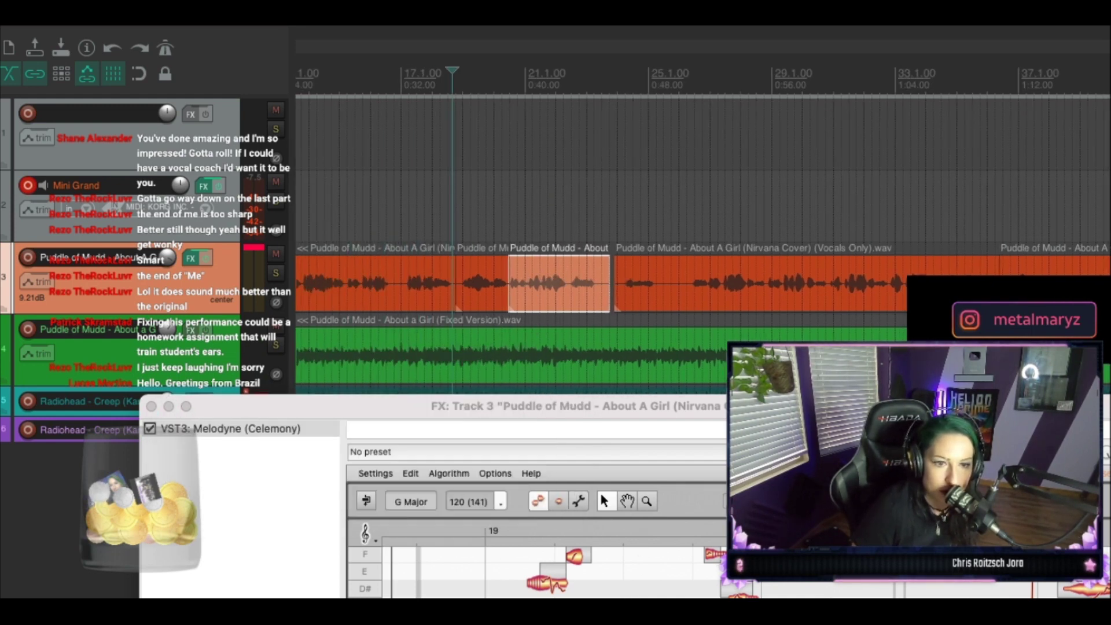
drag(548, 409, 506, 290)
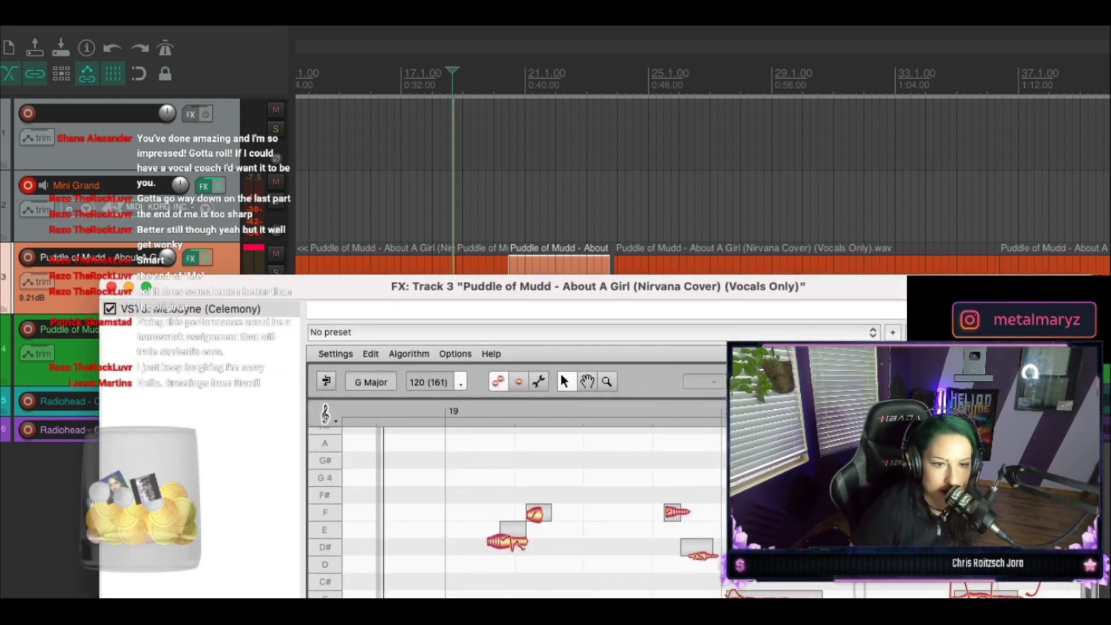
key(space)
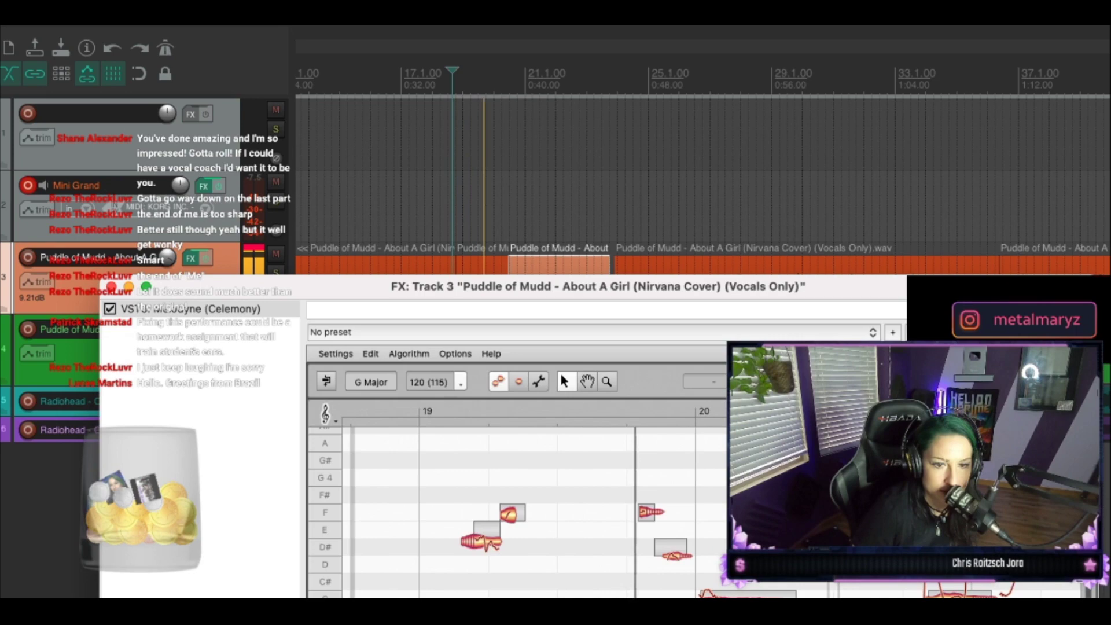
drag(223, 282, 235, 535)
scroll(505, 302, left, 2)
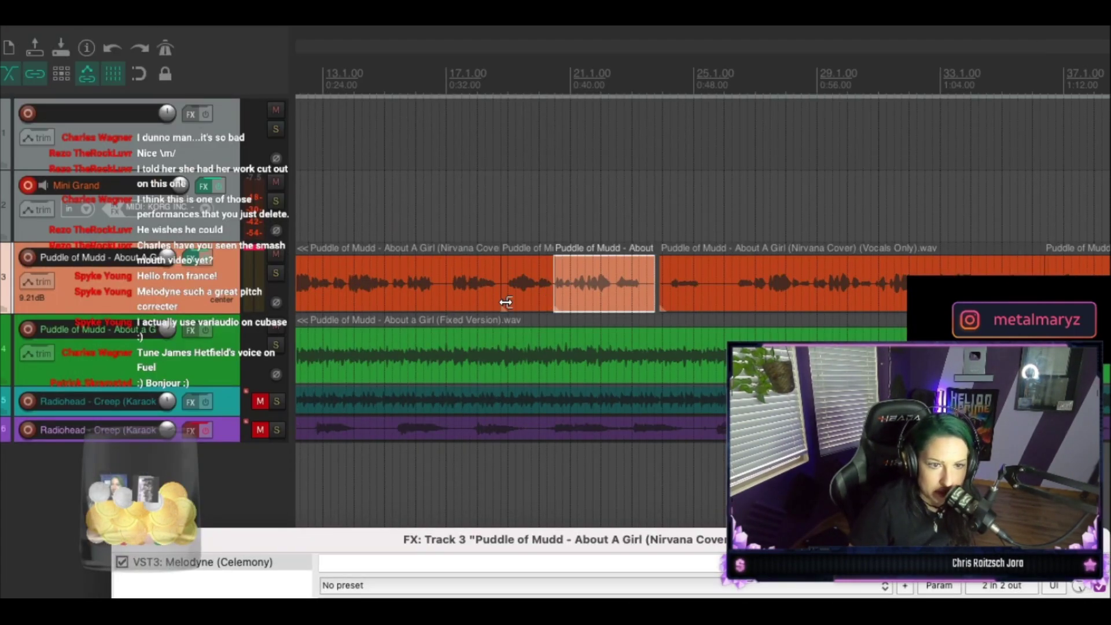
click(119, 546)
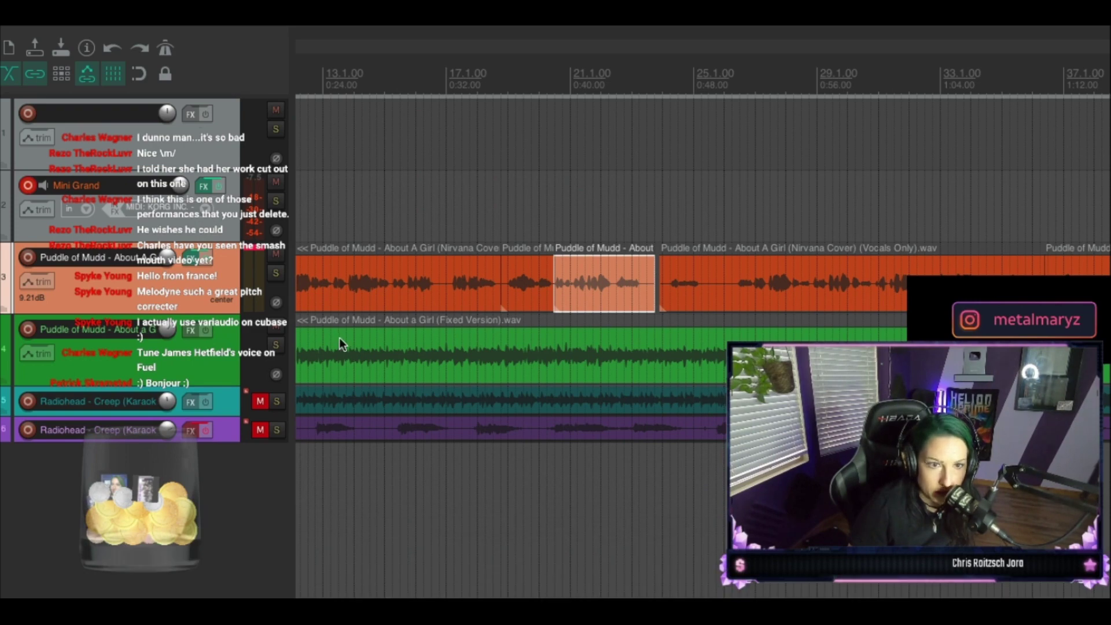
Step: Return to the start of the song and play the vocal with the backing track from about bar 4
scroll(339, 341, left, 6)
scroll(339, 338, left, 9)
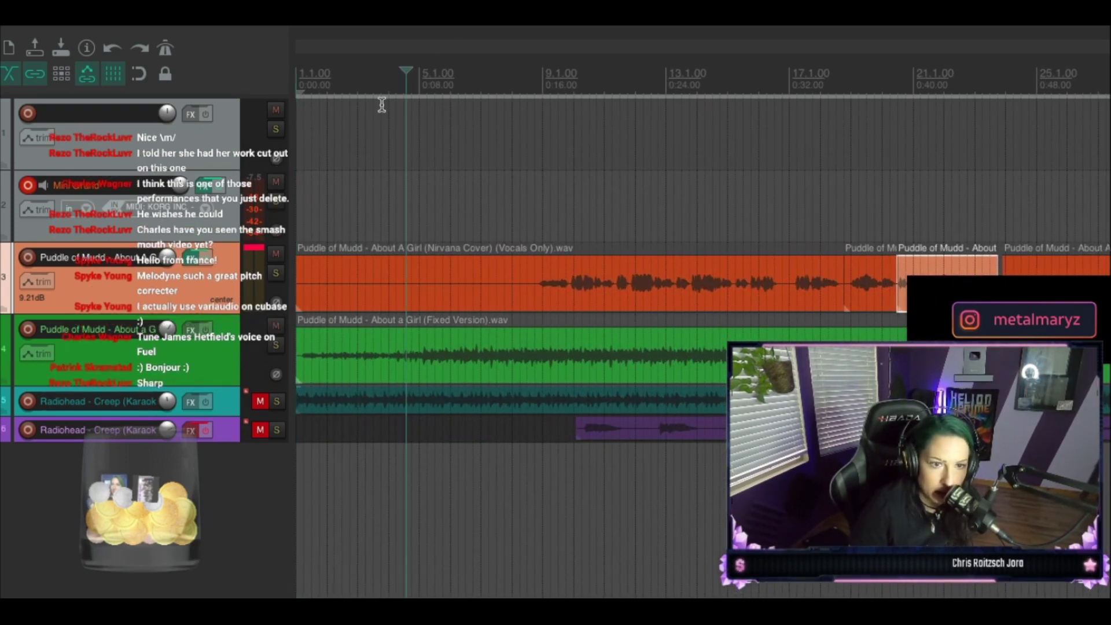
key(space)
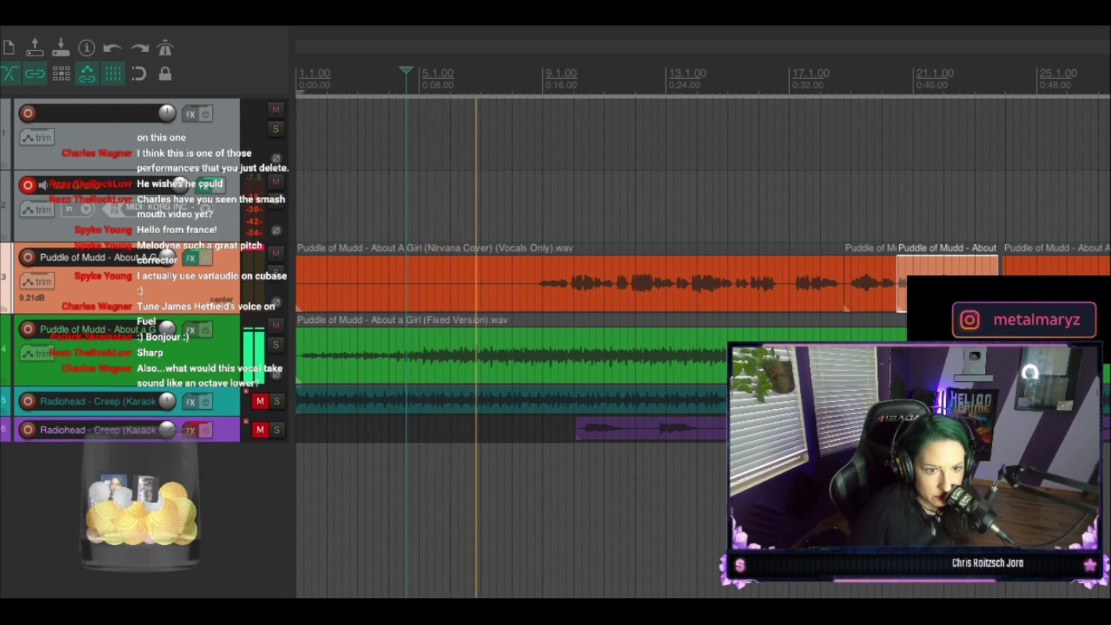
click(118, 12)
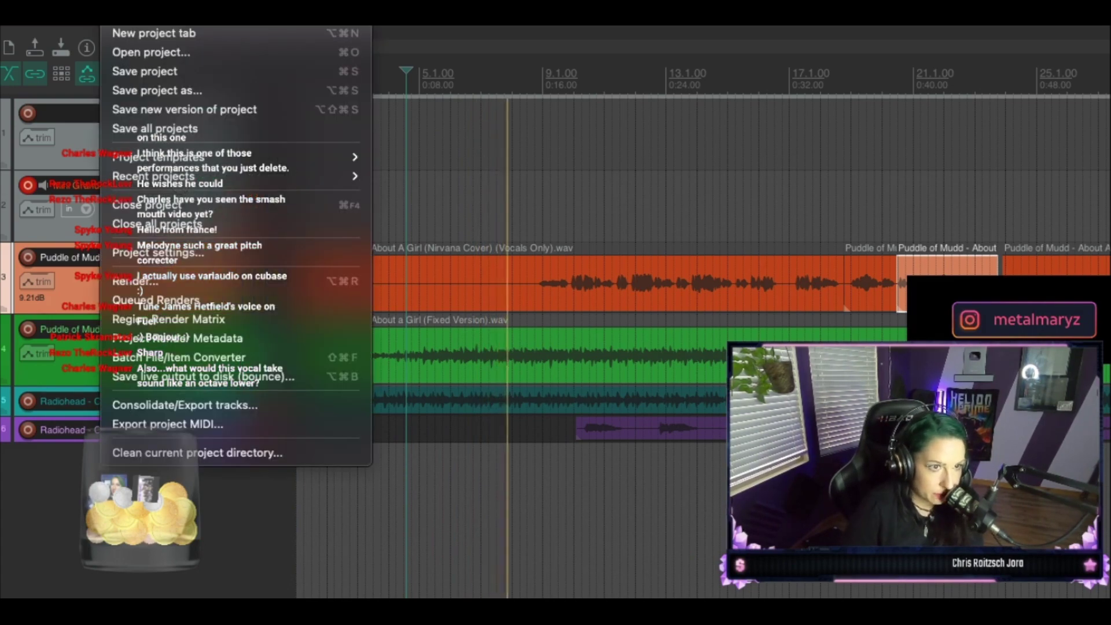
click(425, 118)
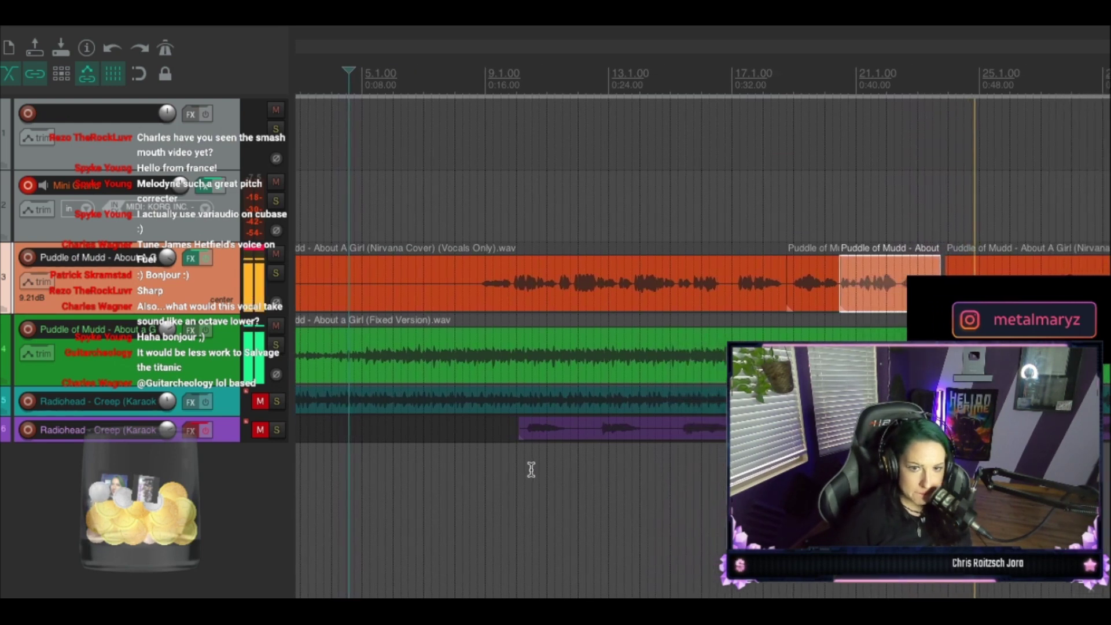
Step: Delete the short vocal piece at about bar 18.4, extend the following item's start back over the gap, and play from about bar 18
click(795, 292)
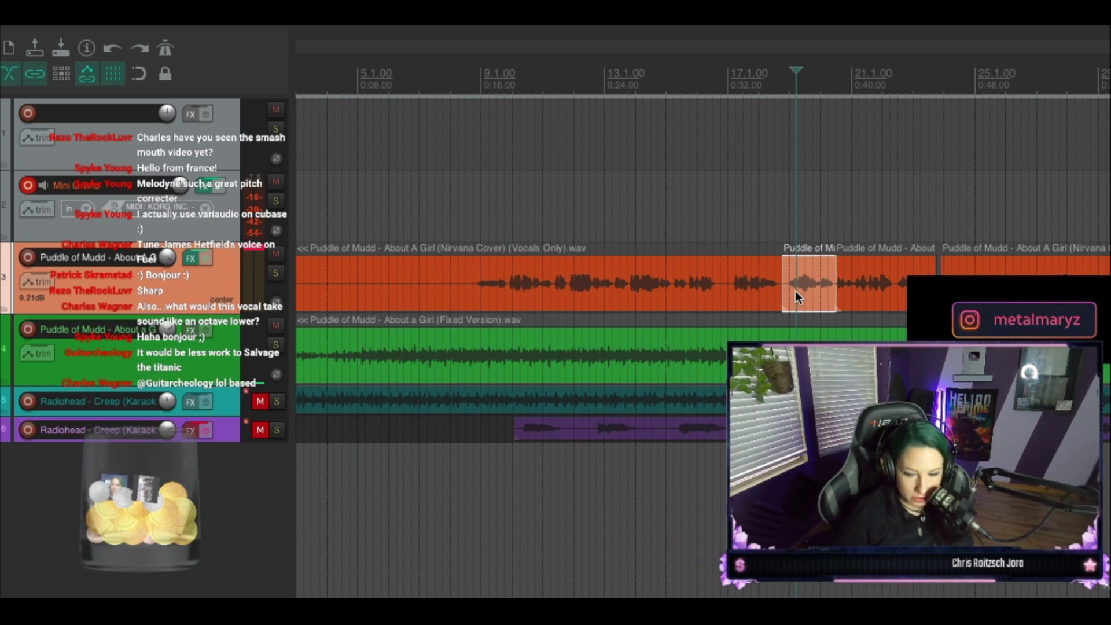
key(Delete)
drag(833, 298, 782, 303)
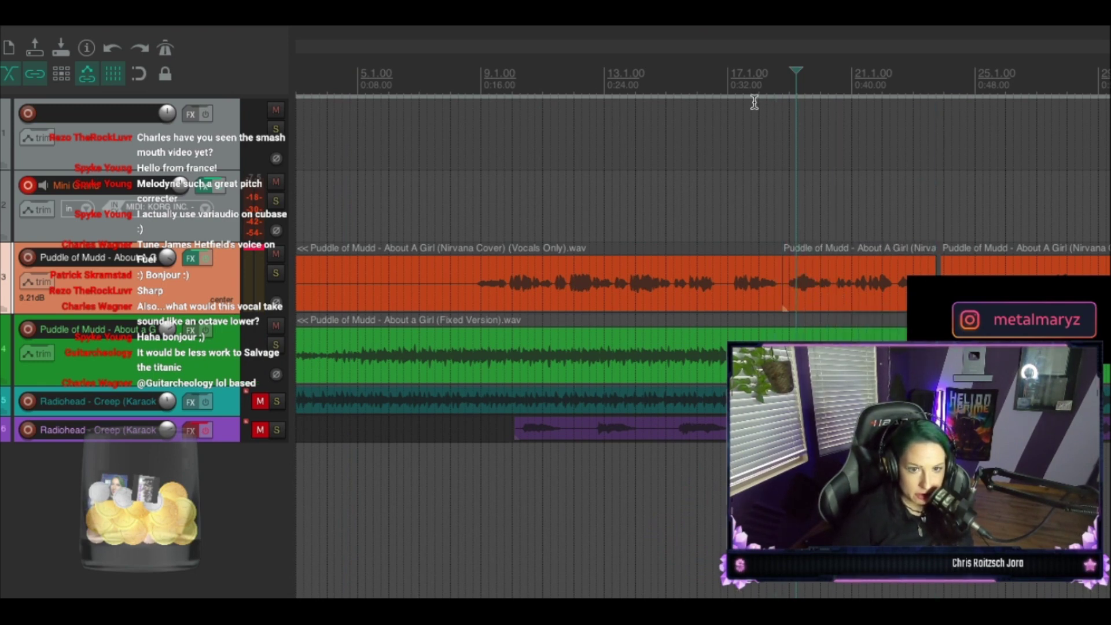
key(space)
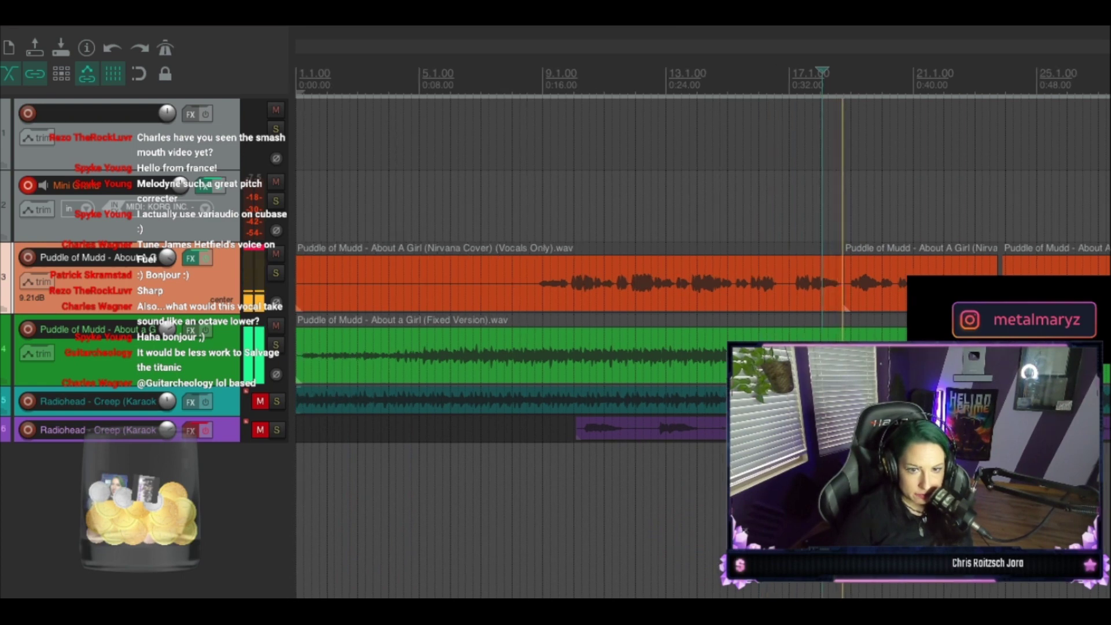
scroll(703, 231, right, 2)
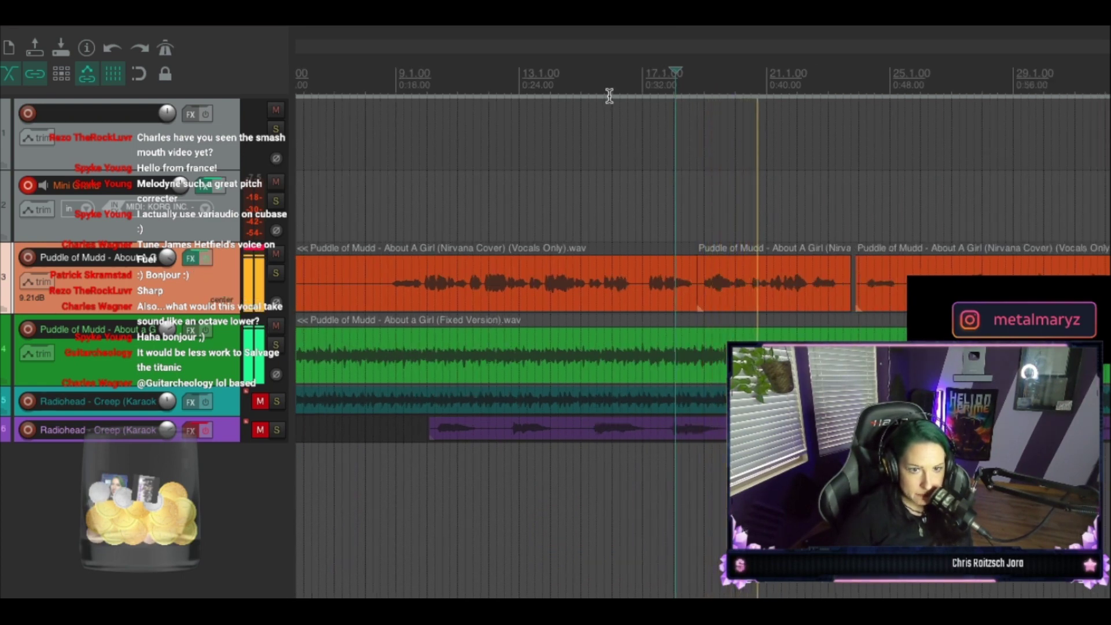
Step: Extend the start of the second vocal item back to about bar 17 and play from just before the edit
click(634, 88)
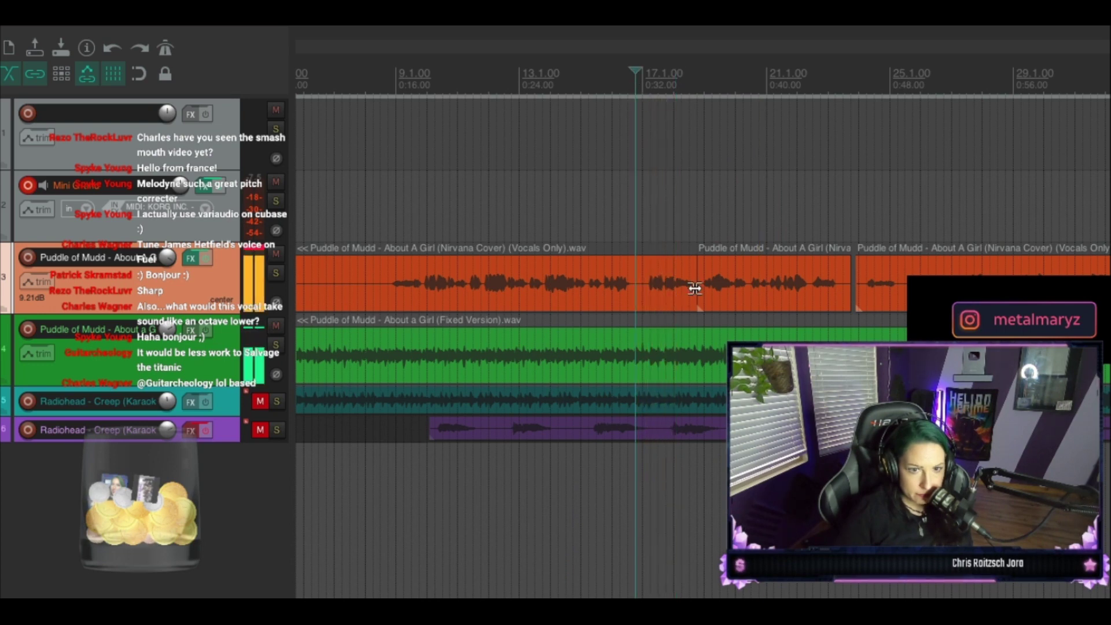
drag(691, 291, 642, 296)
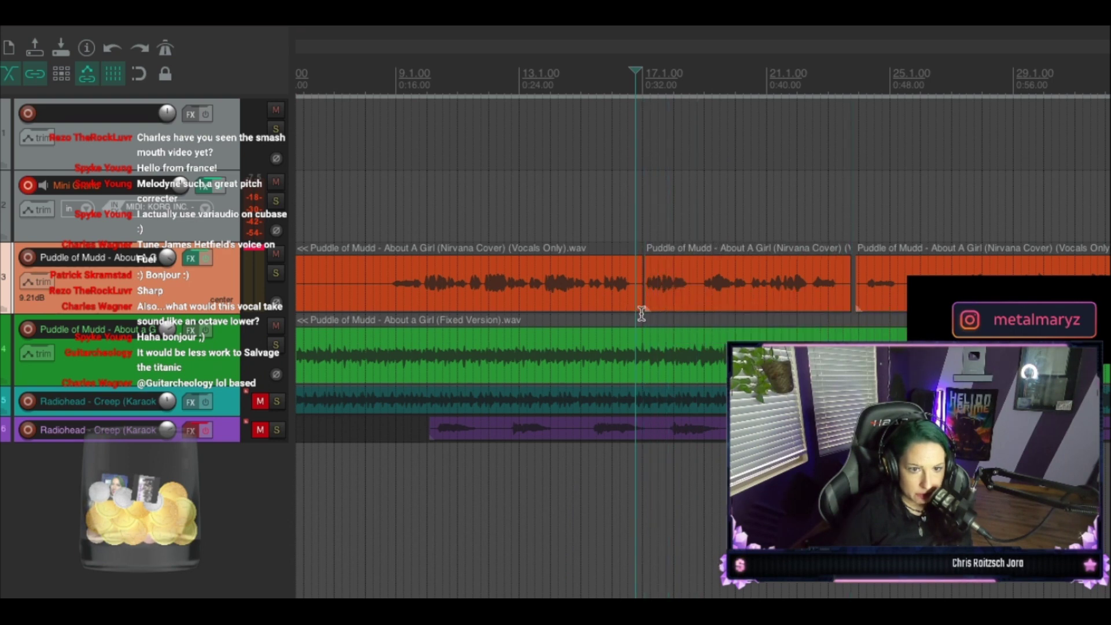
key(space)
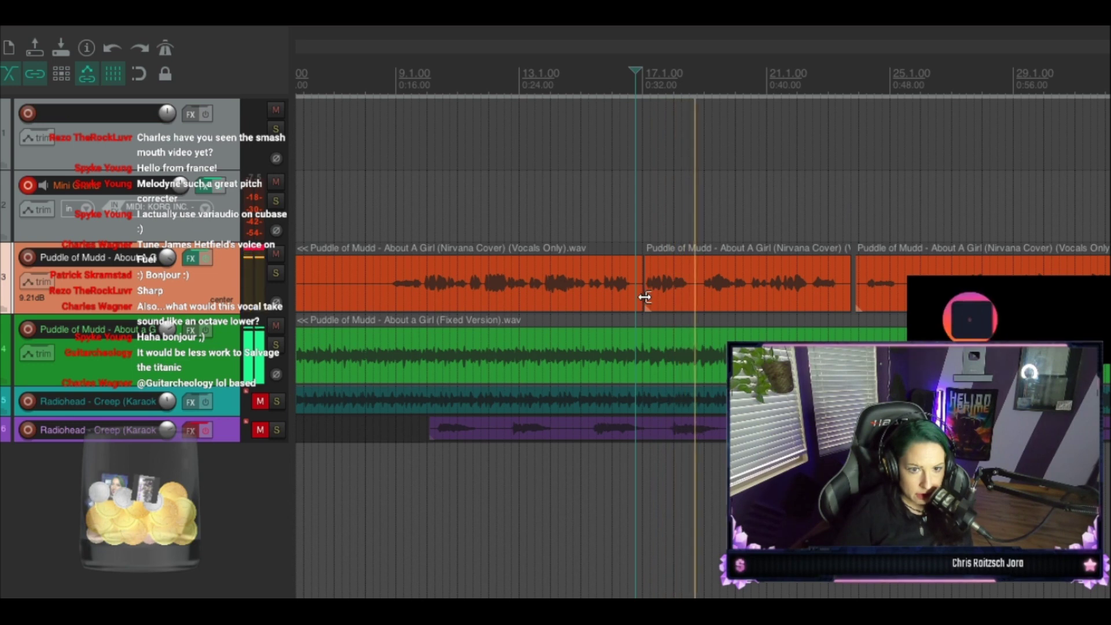
Step: Stop playback, open Melodyne for the Puddle of Mudd vocal track, and move its window up so the notes are in view
click(191, 258)
key(space)
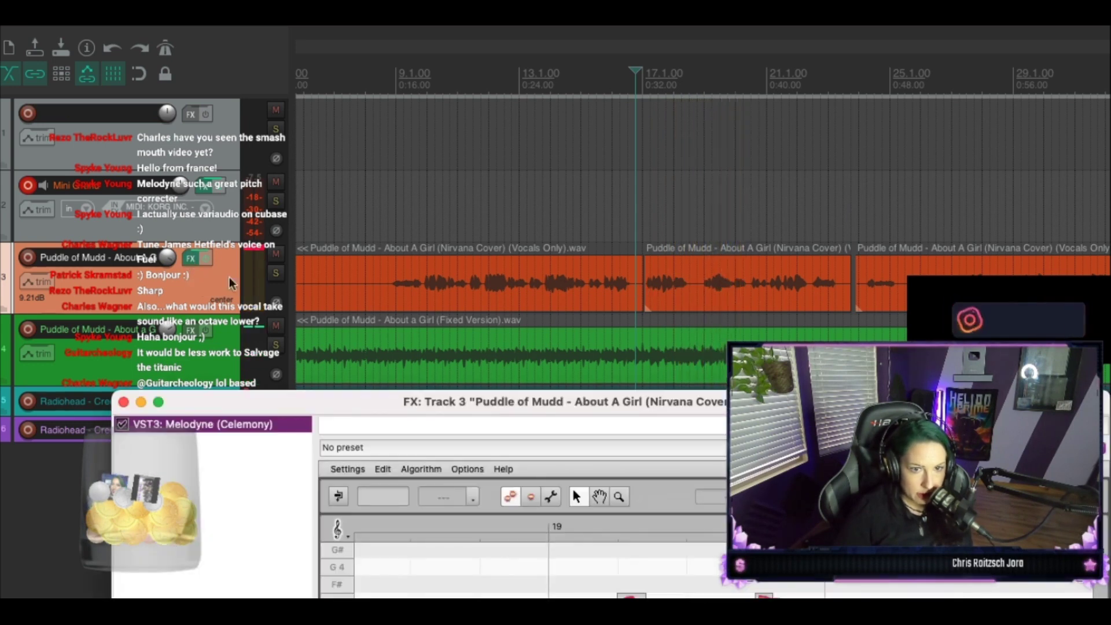
drag(652, 403, 591, 43)
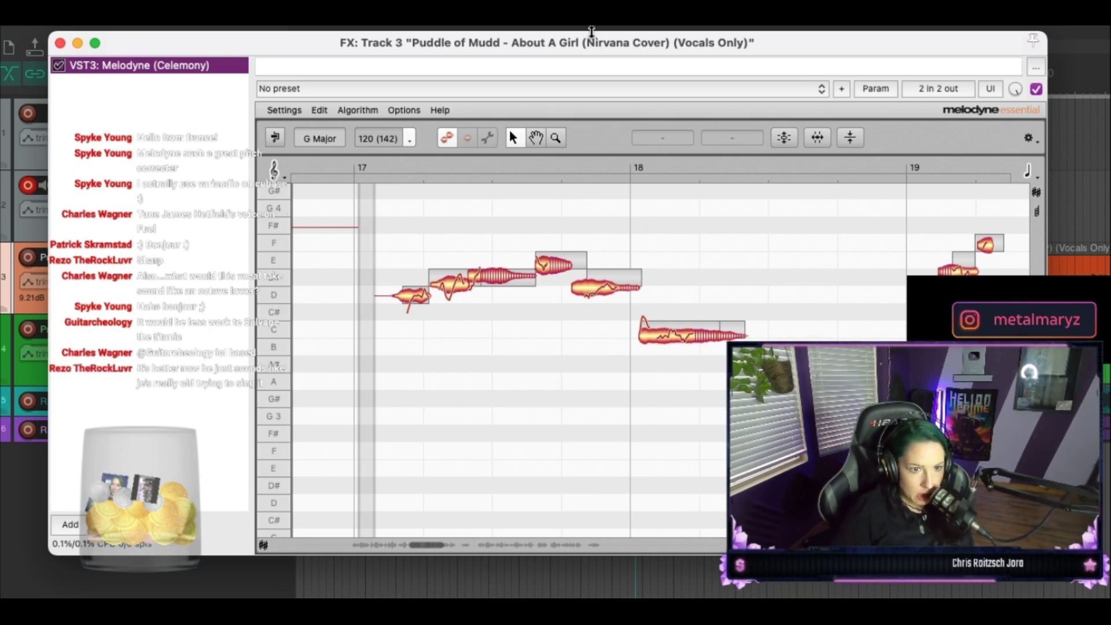
Step: Retune the vocal phrase after bar 17 in Melodyne so its opening notes sit on D#, F, G, F and D#
drag(408, 296, 409, 330)
click(444, 287)
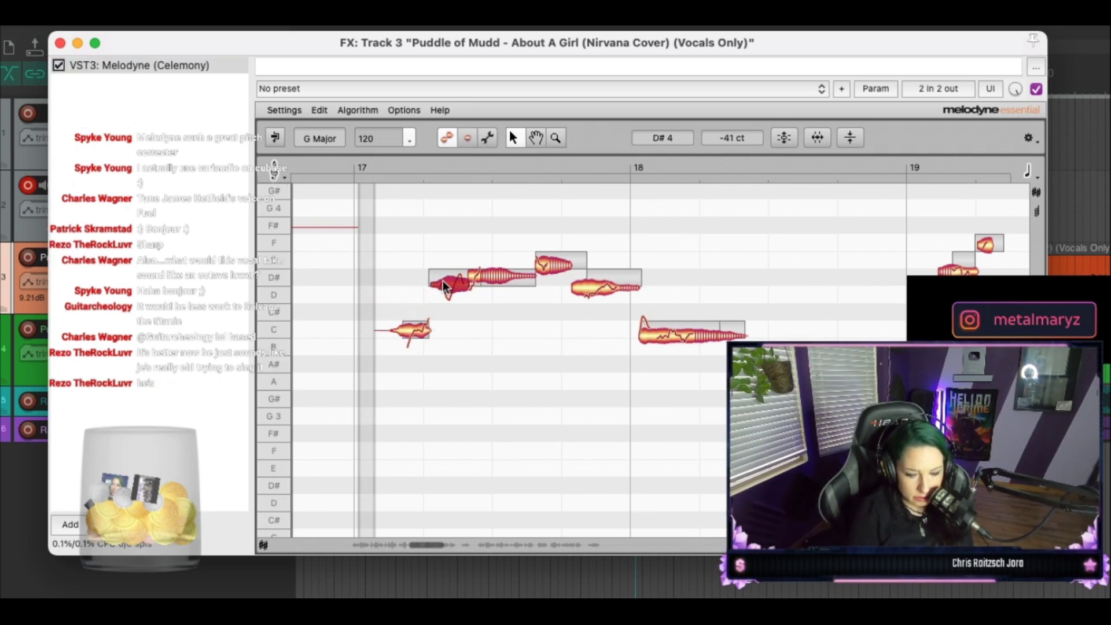
drag(731, 124, 733, 139)
click(478, 248)
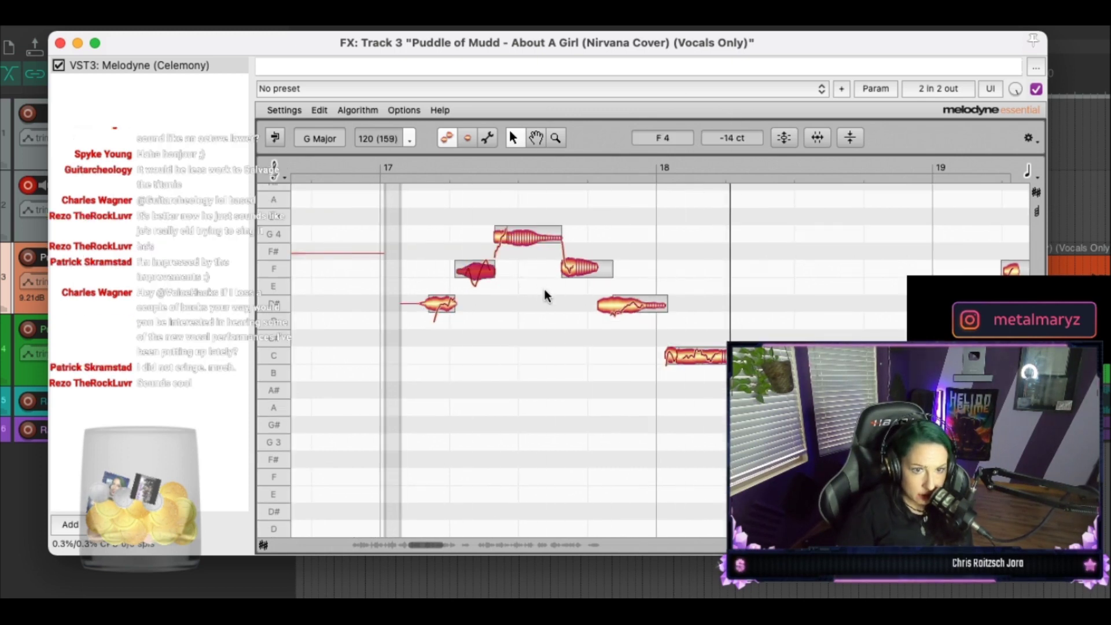
Step: Raise the long G4 note after bar 17 to +43 cents and its short opening piece to +33 cents, playing back the phrase
click(488, 239)
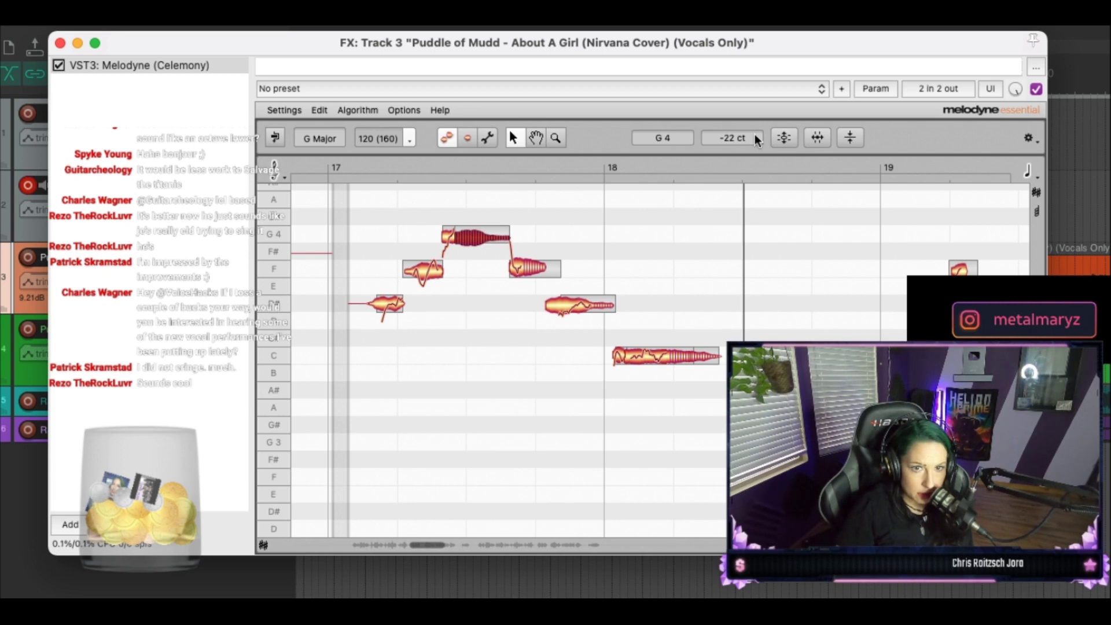
key(space)
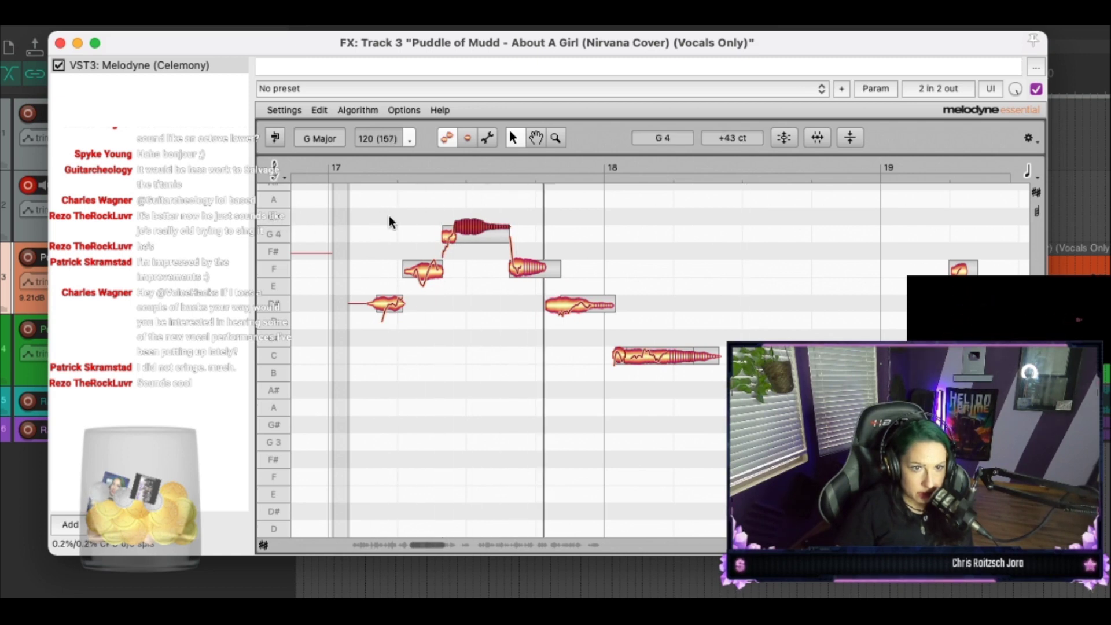
drag(457, 238, 457, 230)
key(space)
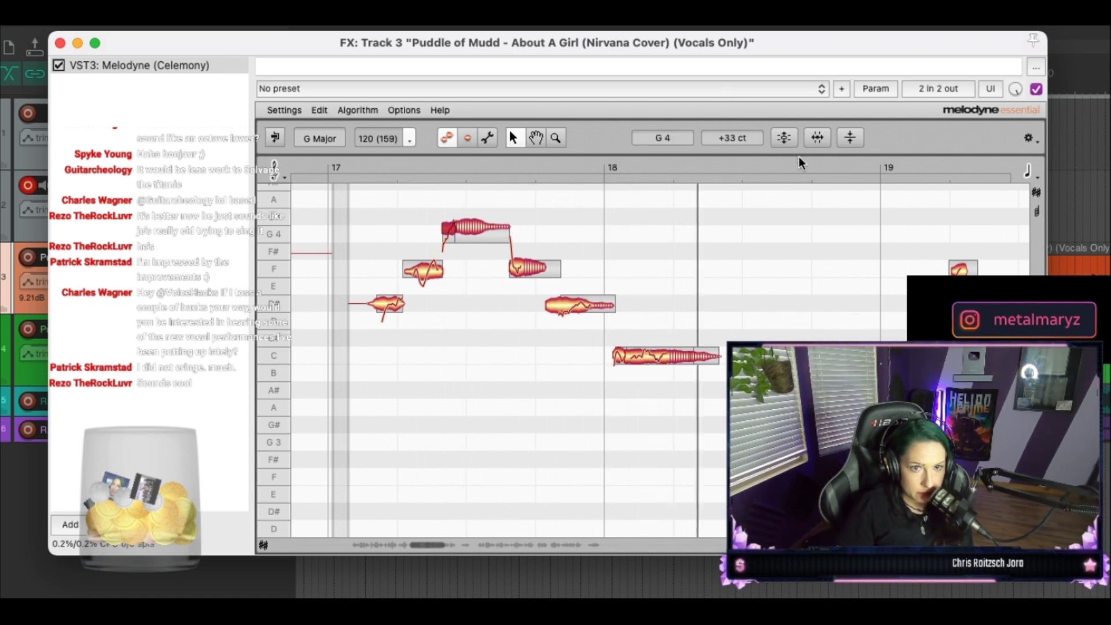
Step: Raise the long note after bar 17 further to G#4 at -41 cents and play the phrase
click(483, 235)
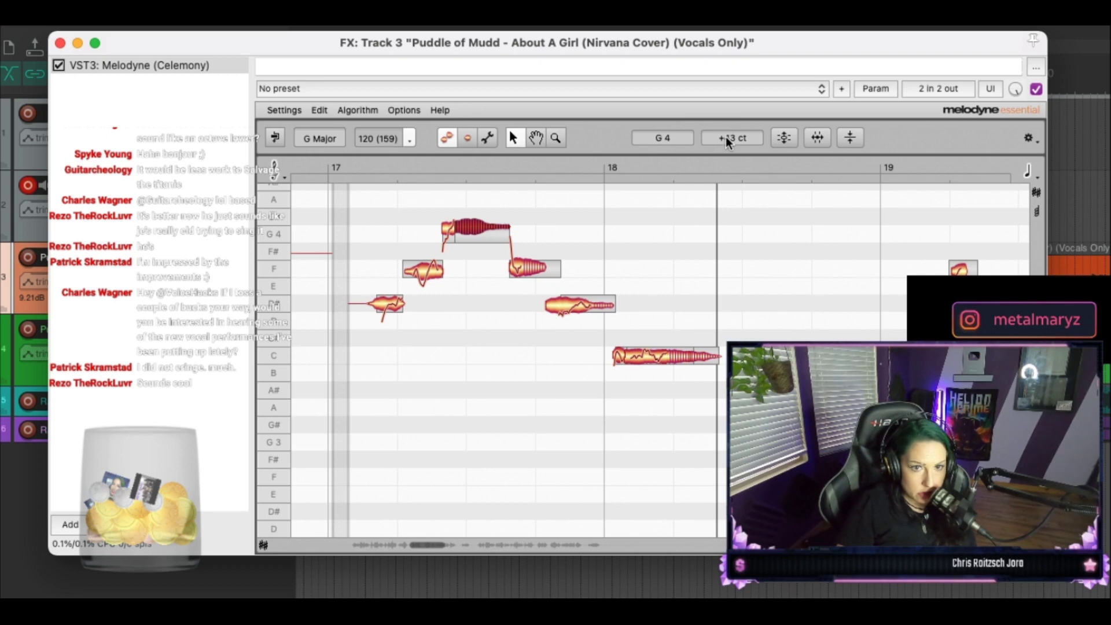
drag(726, 137, 727, 124)
key(space)
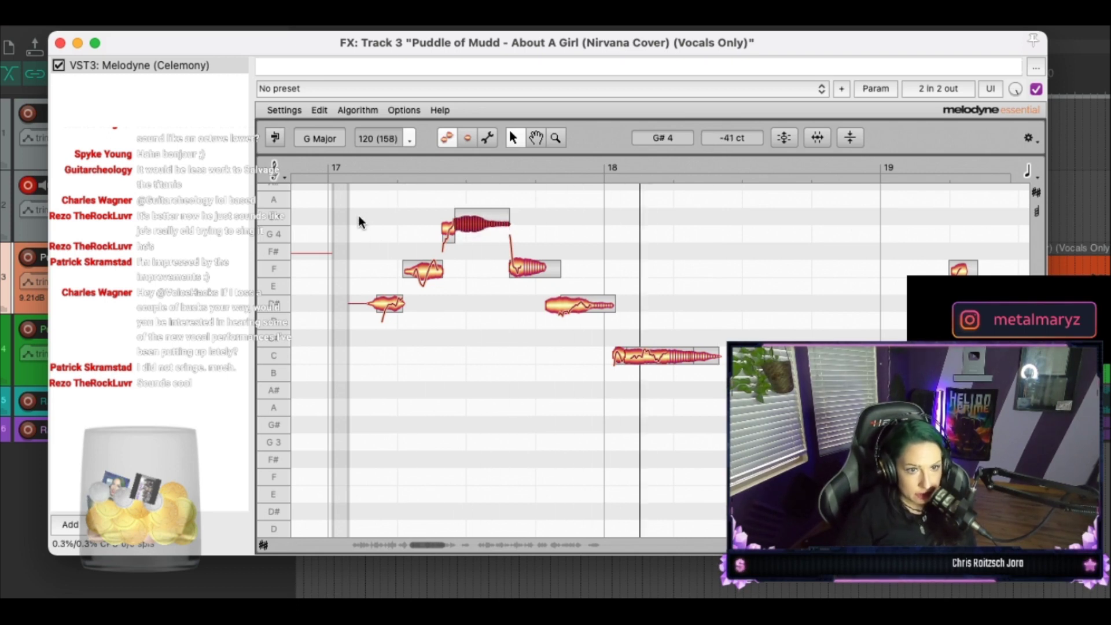
key(space)
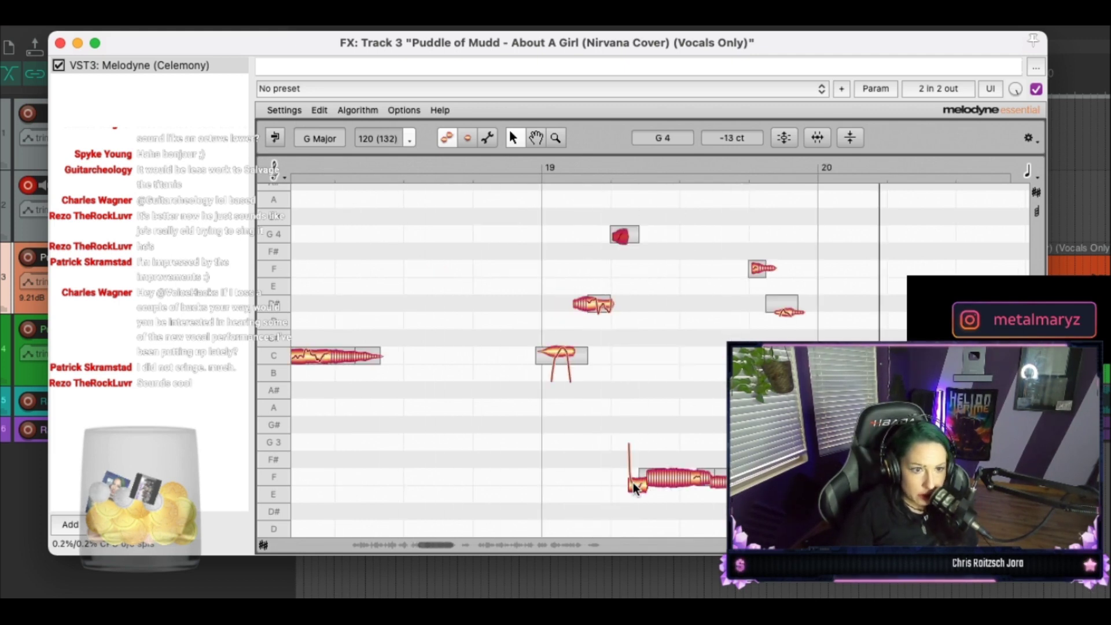
Step: Raise the short low note after bar 19 and the sustained notes following it to G3, and play them back
drag(634, 487, 635, 454)
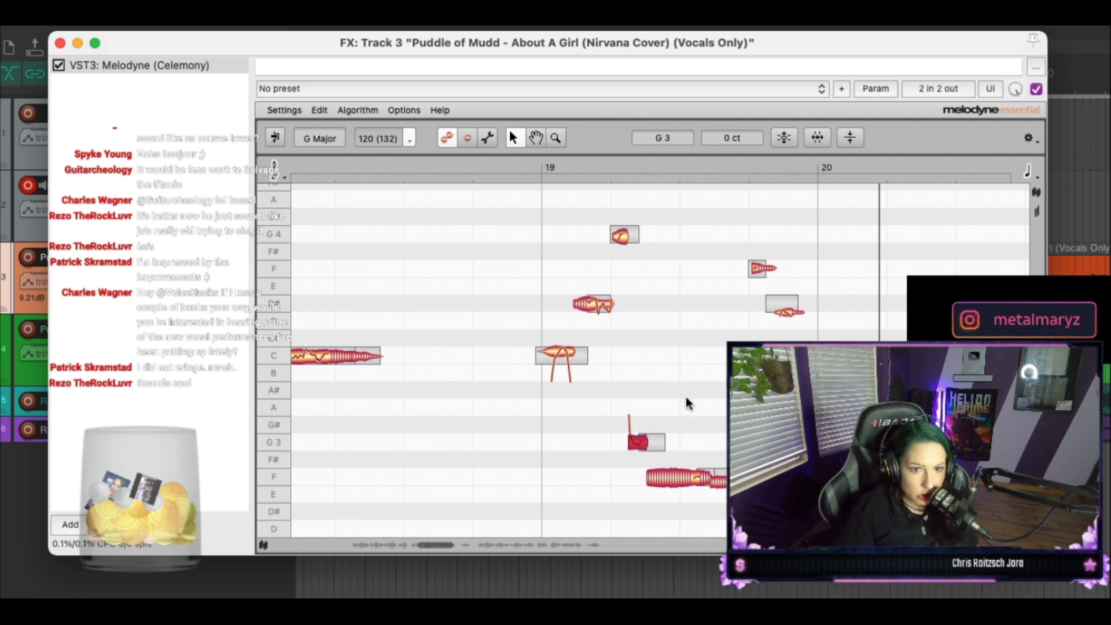
click(686, 483)
drag(730, 134, 731, 113)
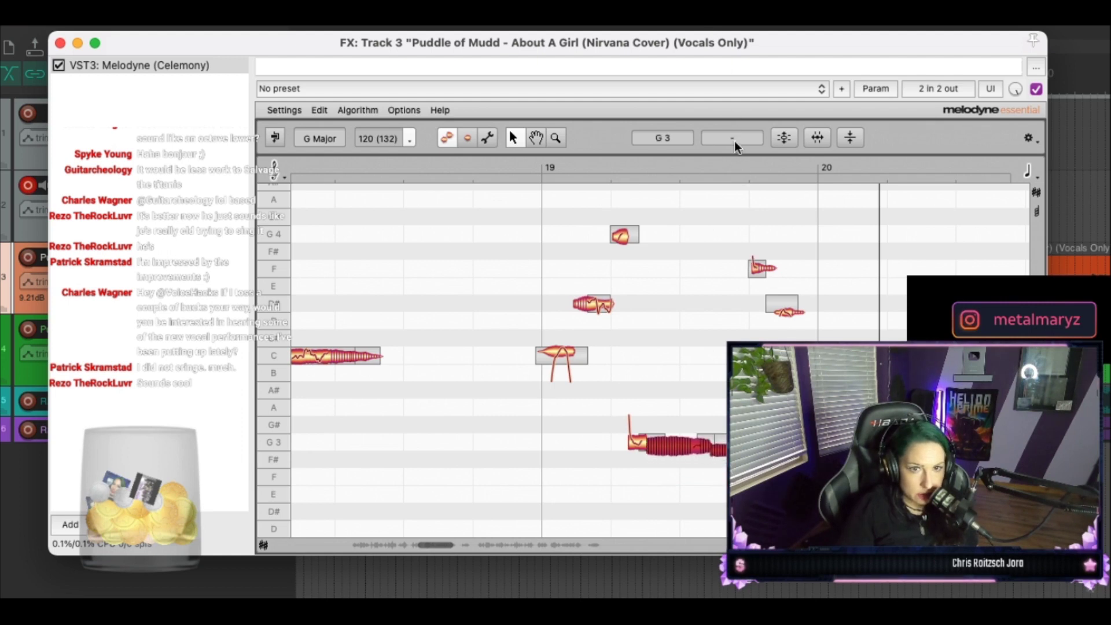
key(space)
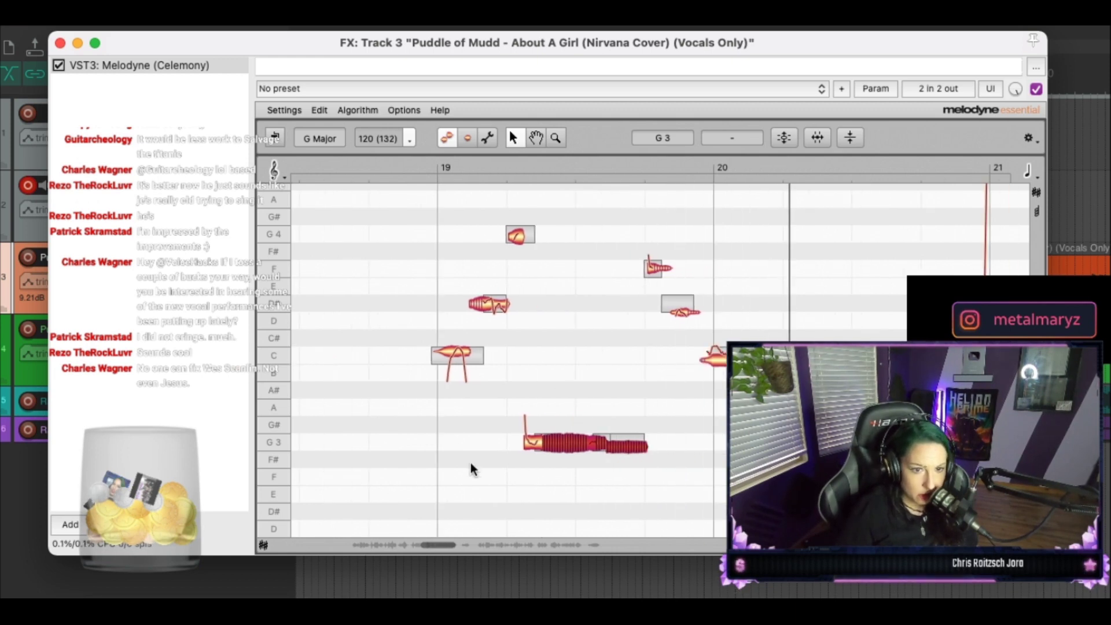
click(541, 442)
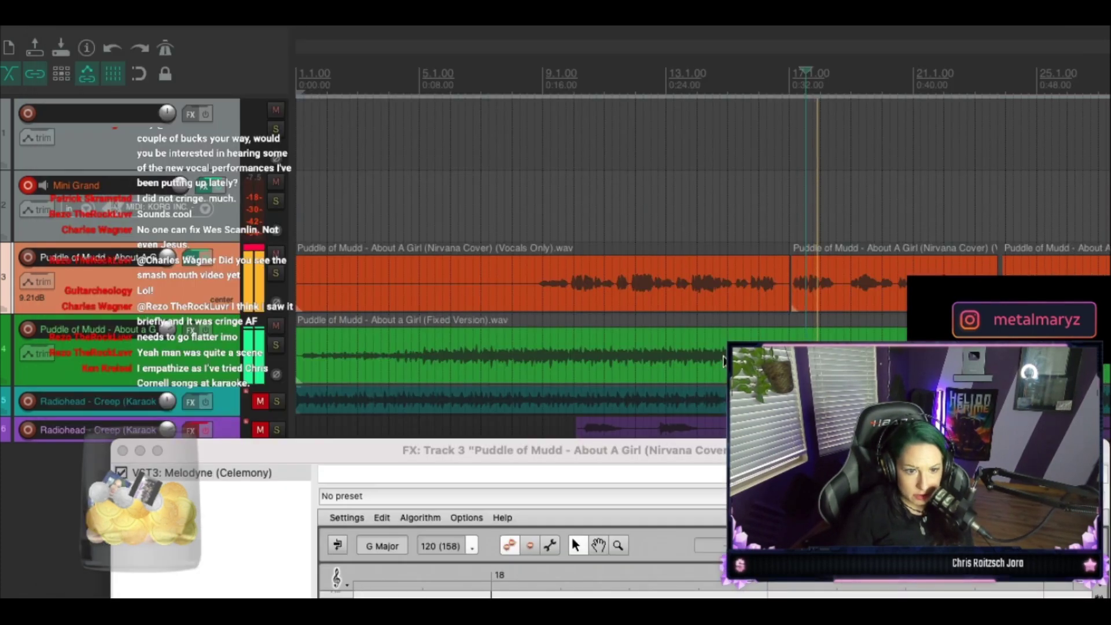
Step: Play the retuned vocal from about bar 17 while viewing its Melodyne notes around bars 18 and 19
drag(675, 451, 674, 211)
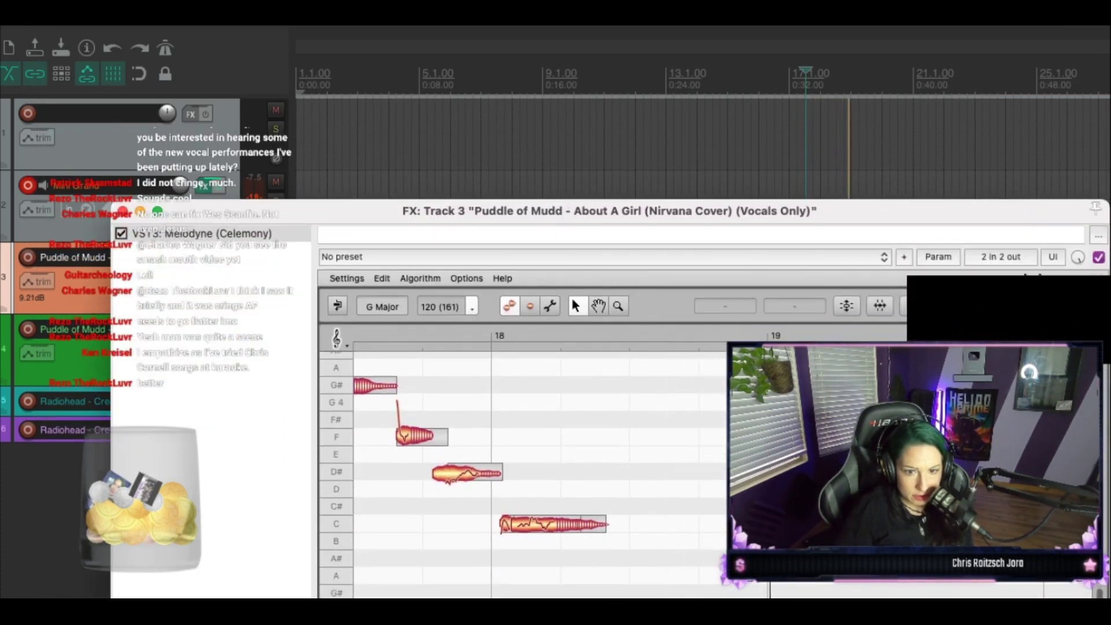
key(space)
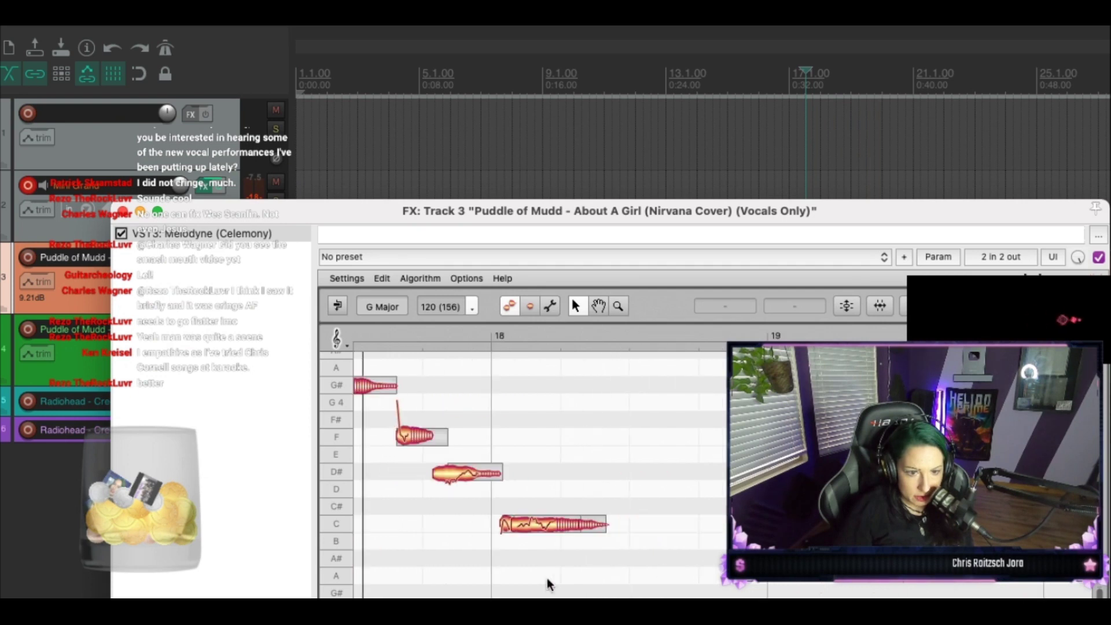
scroll(561, 544, left, 1)
scroll(561, 544, right, 3)
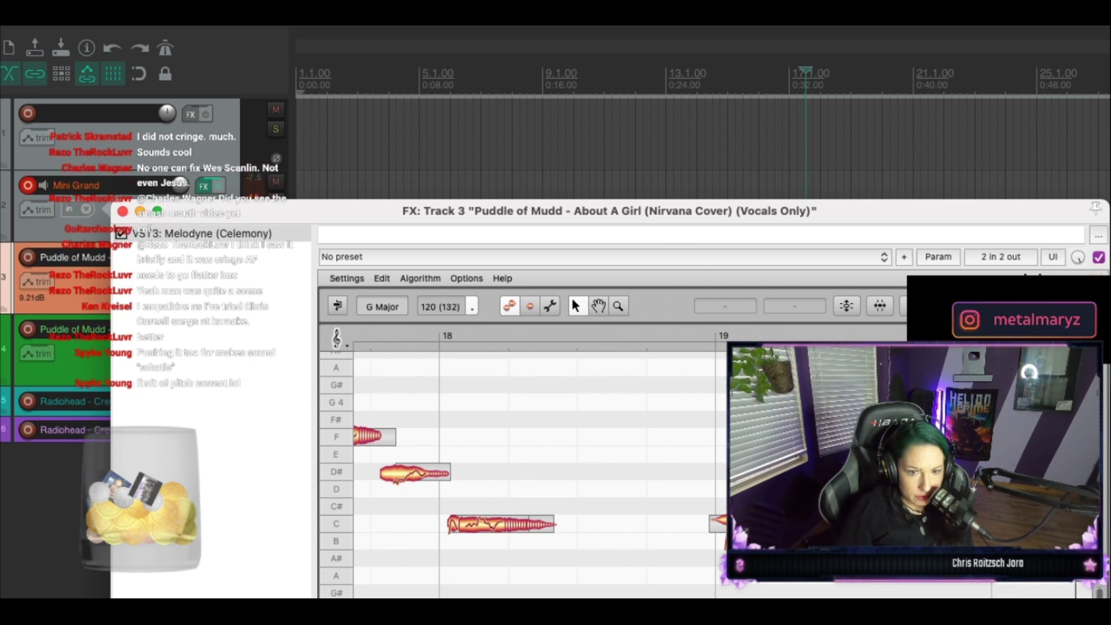
Step: Move the play position to just before bar 9 and close the Melodyne window
drag(655, 209, 654, 219)
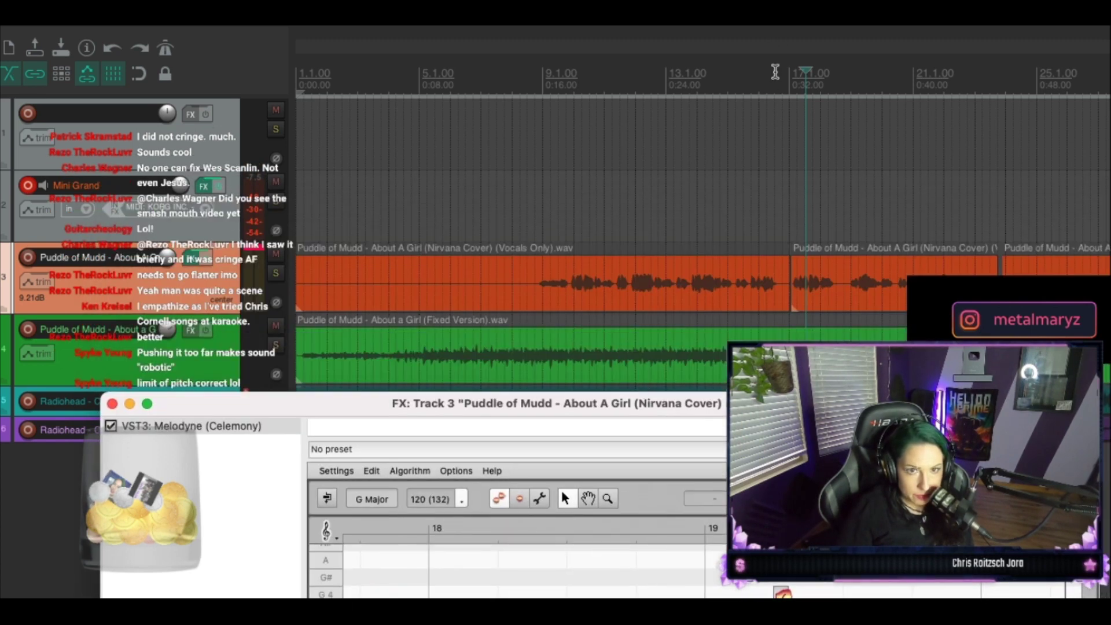
click(776, 72)
click(523, 79)
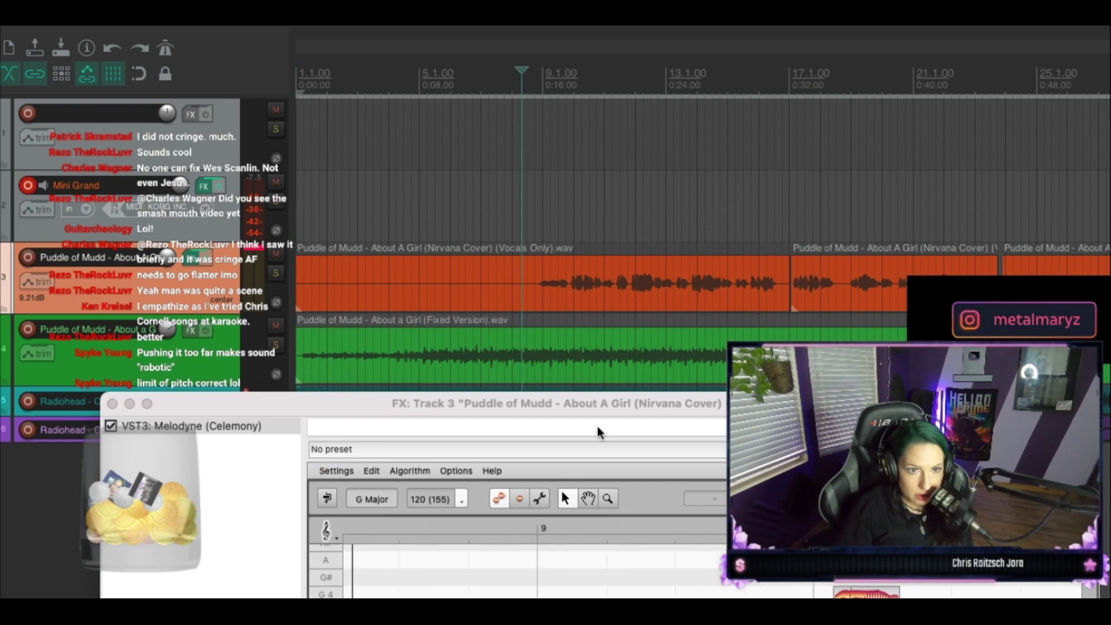
drag(580, 405, 728, 254)
drag(237, 243, 231, 187)
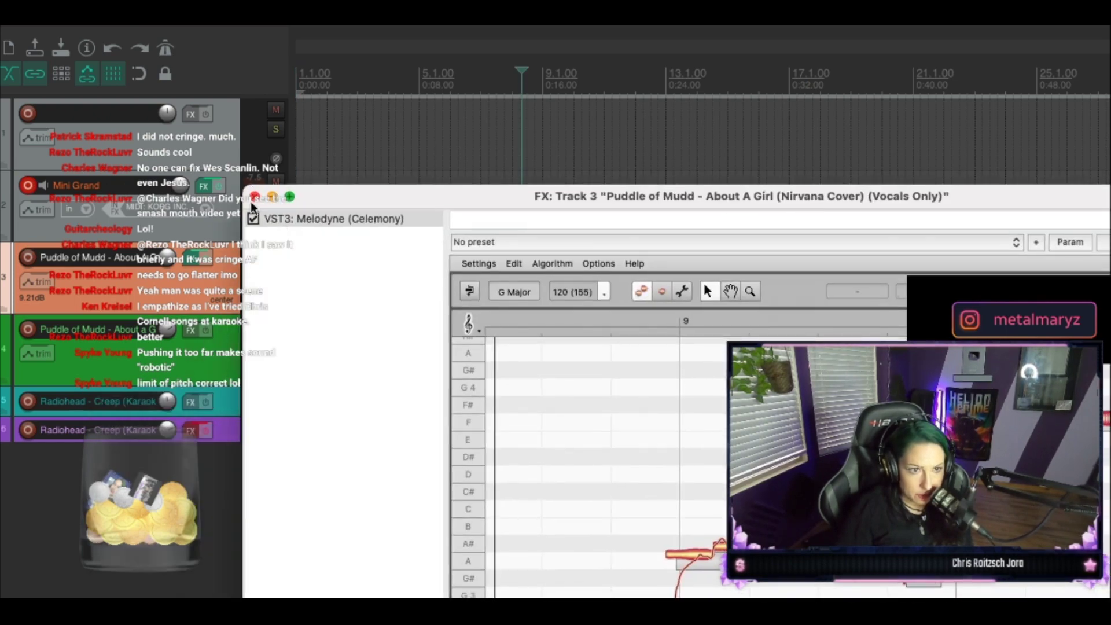
click(254, 197)
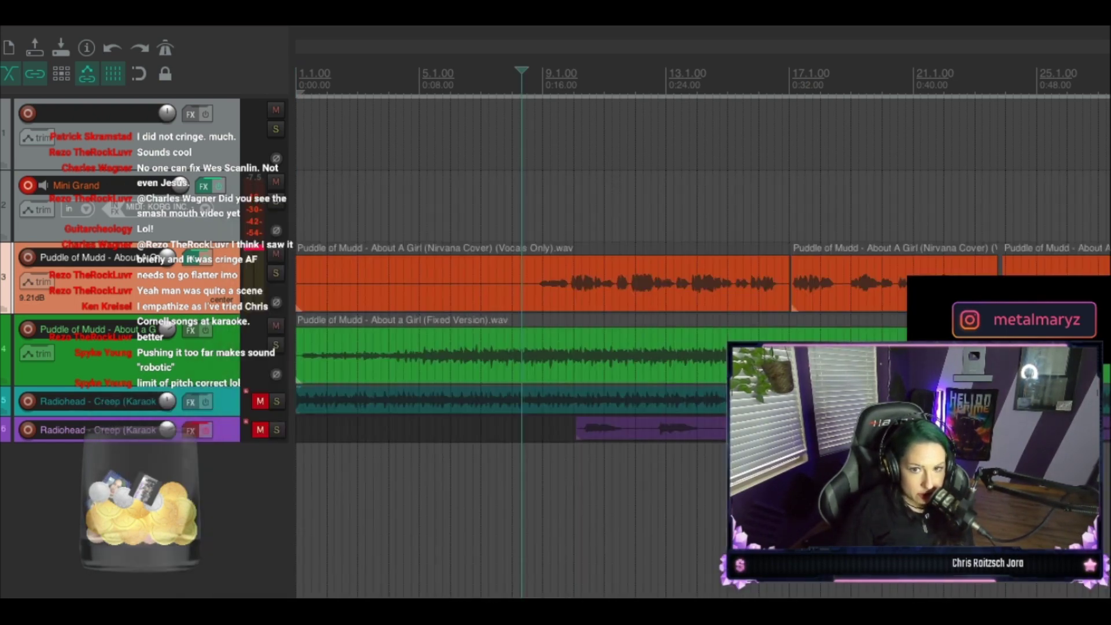
Step: Save the project with the retuned vocal section
click(115, 17)
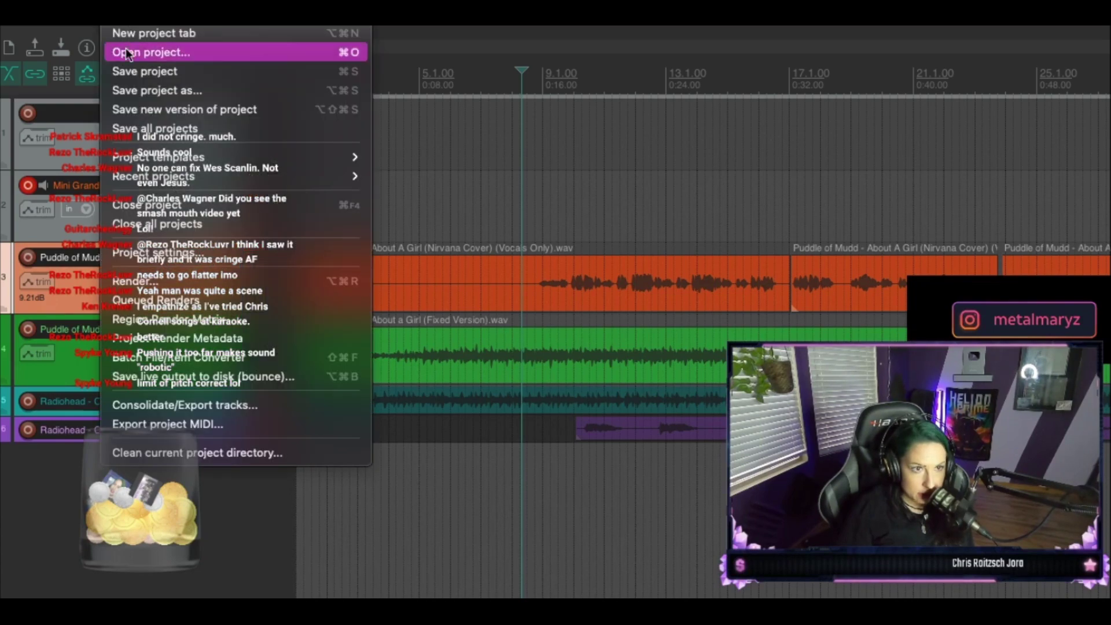
click(148, 69)
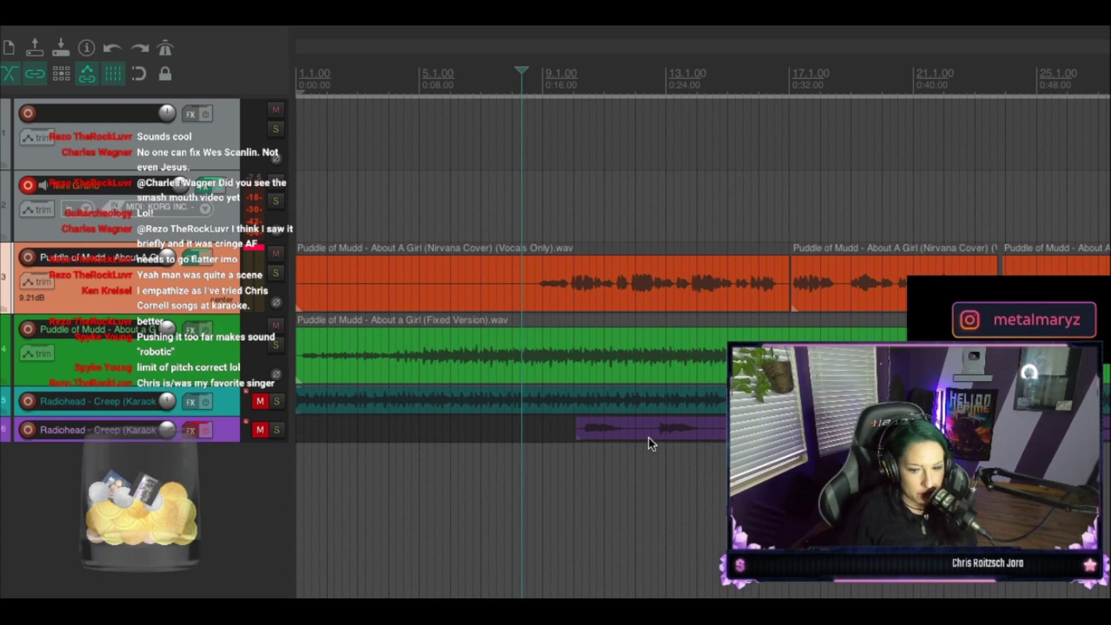
Step: Compare the original and corrected vocal from just before bar 9 by playing it with the track's effects bypassed and enabled
key(space)
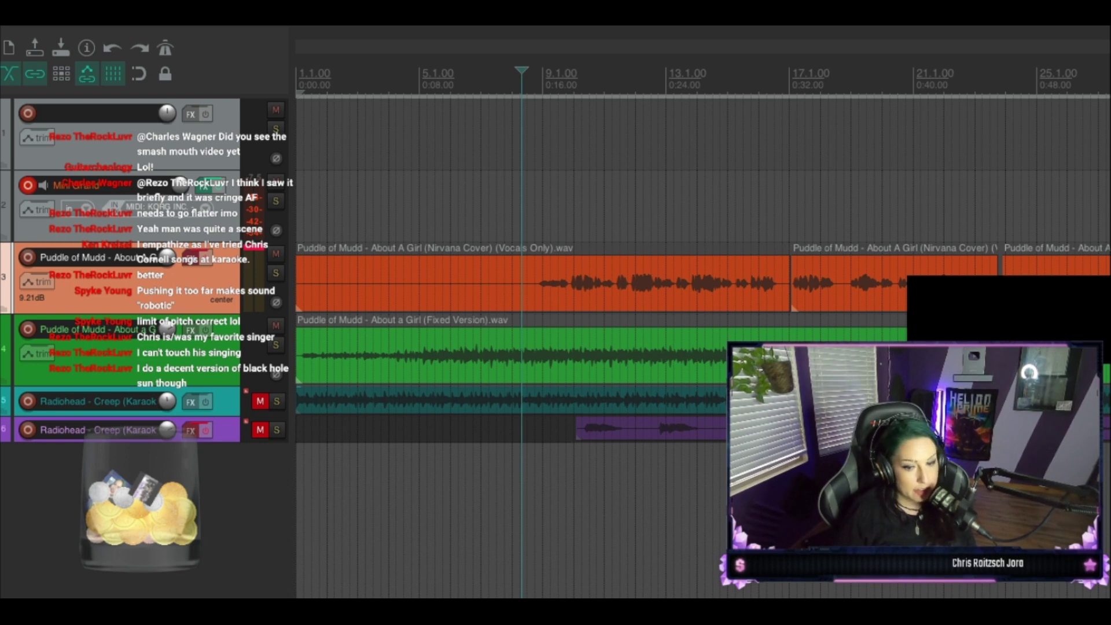
key(space)
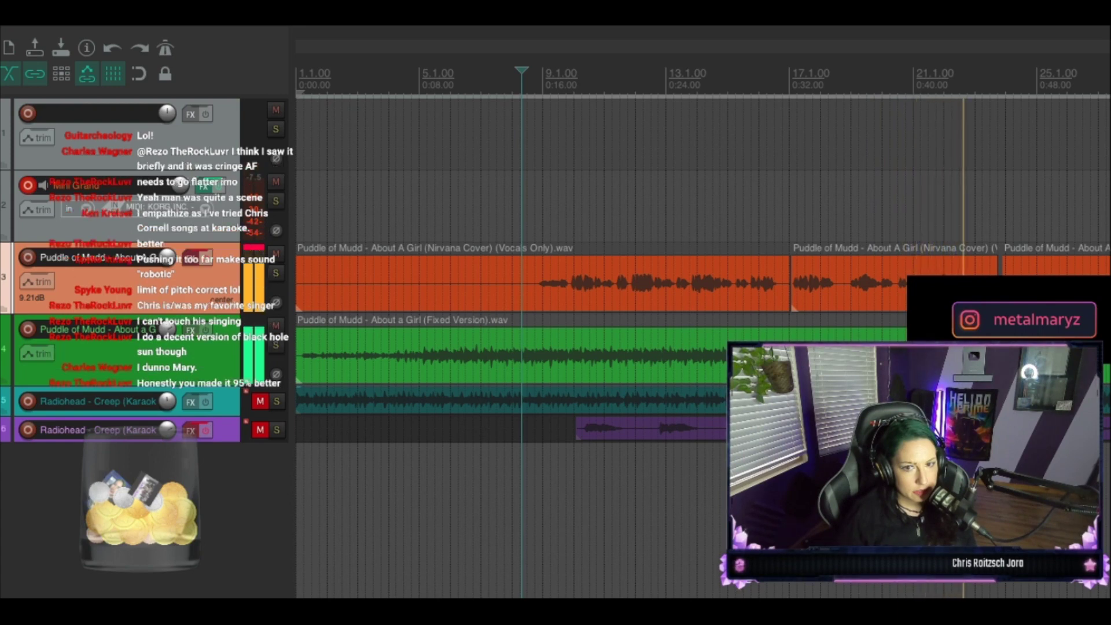
key(space)
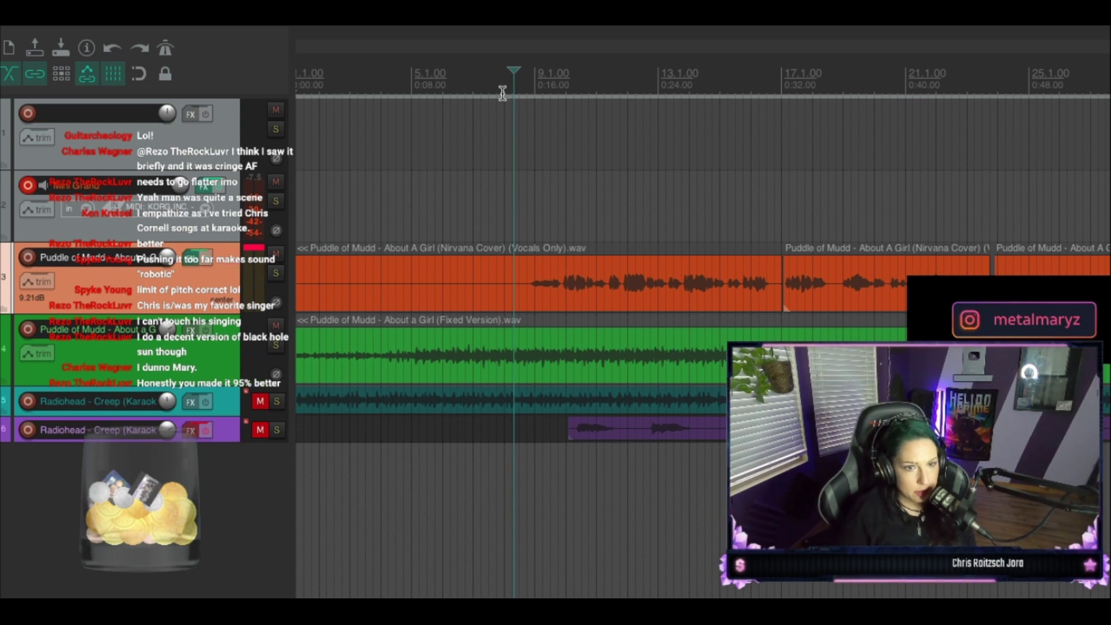
key(space)
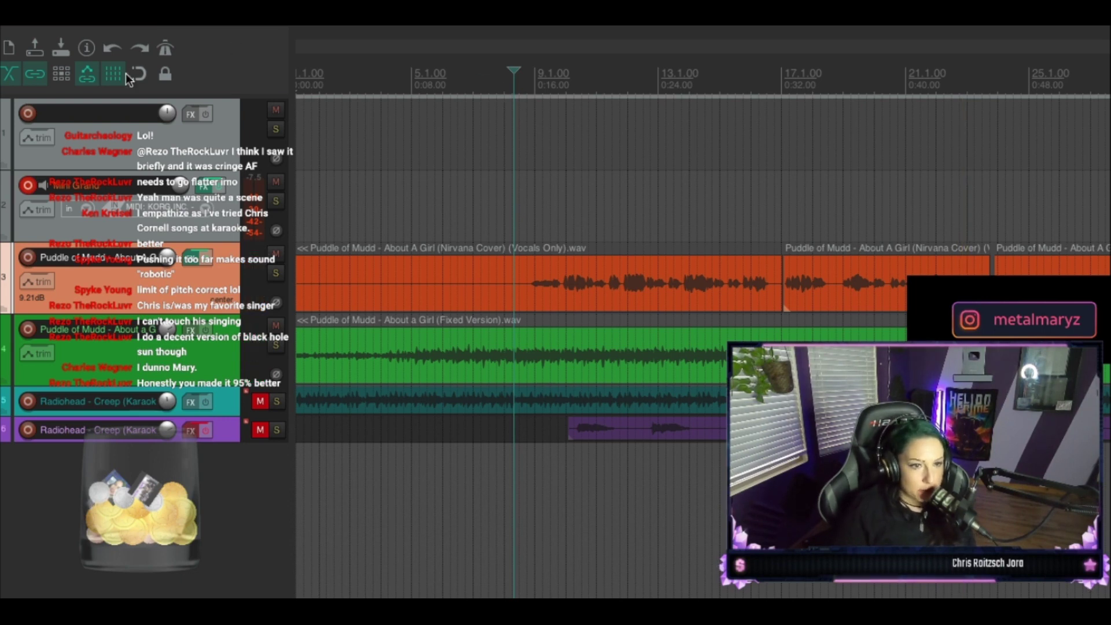
Step: Save the project under its current name
click(119, 24)
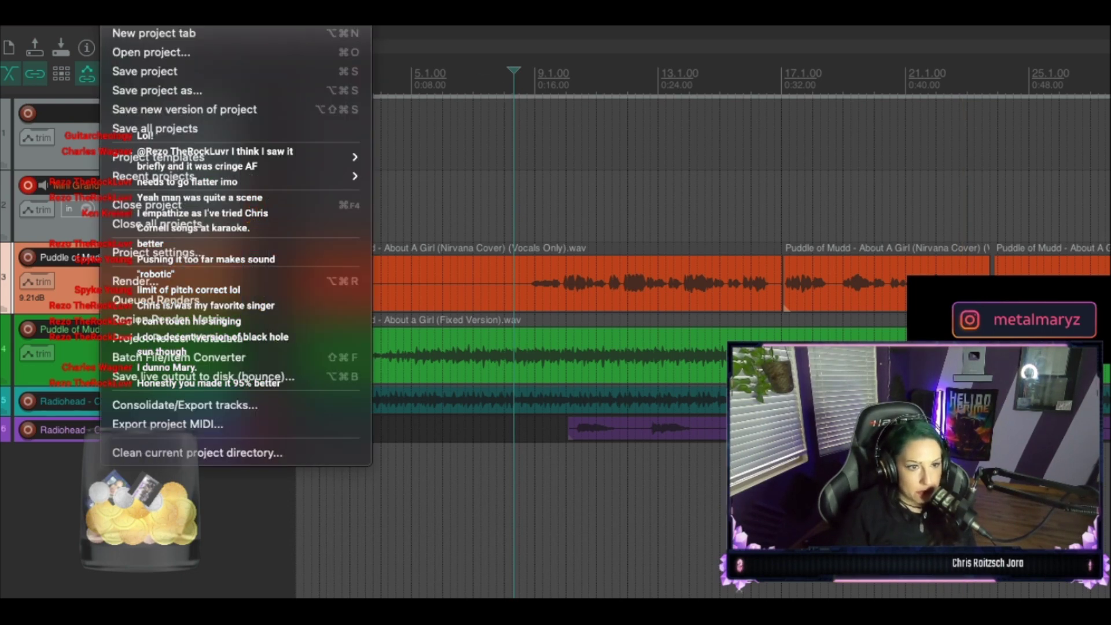
click(150, 75)
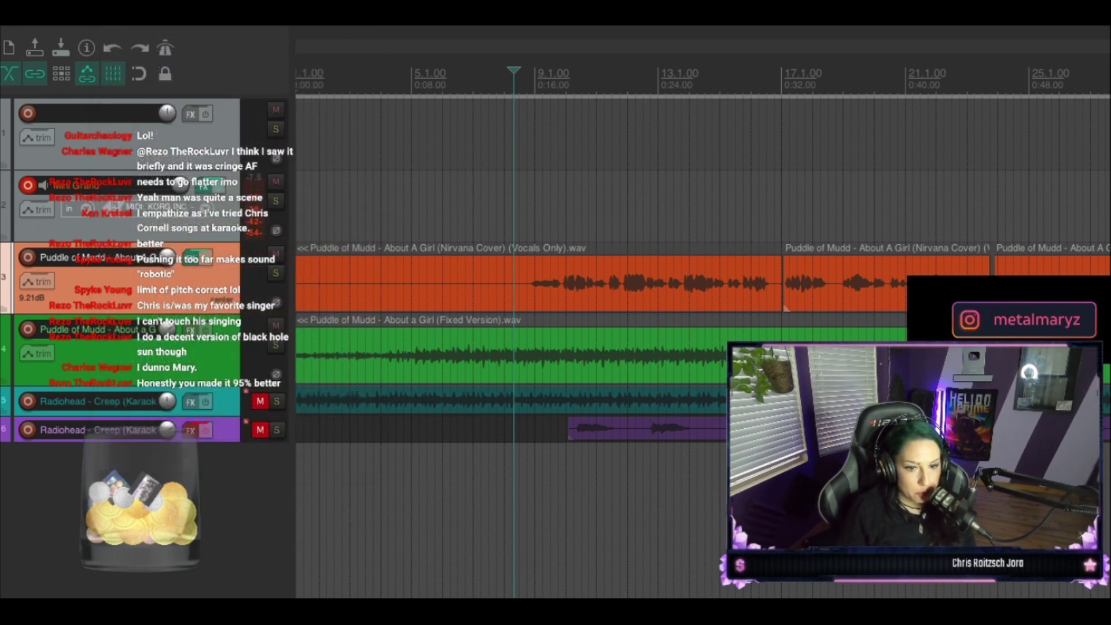